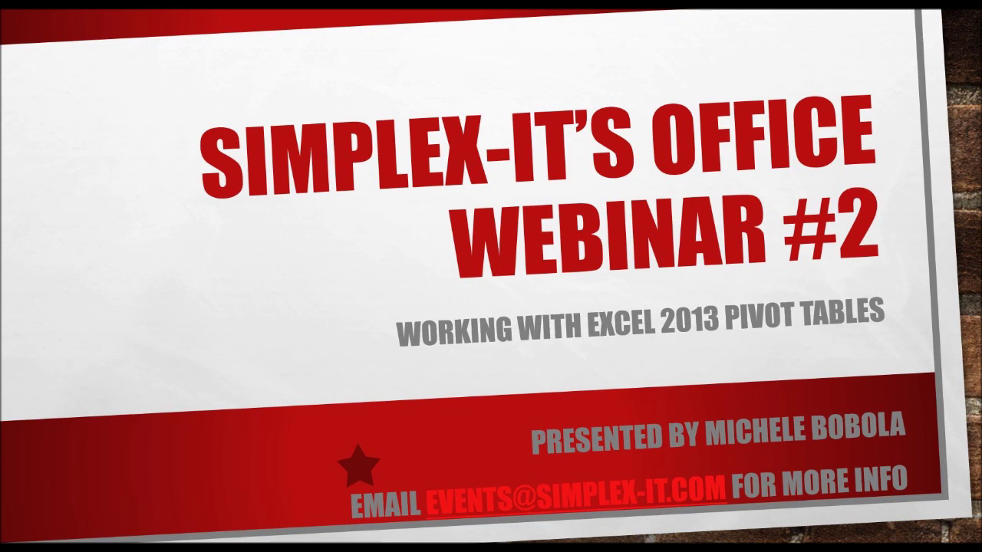
Advance past the webinar title slides to the Excel Coffee Tea Data sheet.
{"action": "key", "text": "Right"}
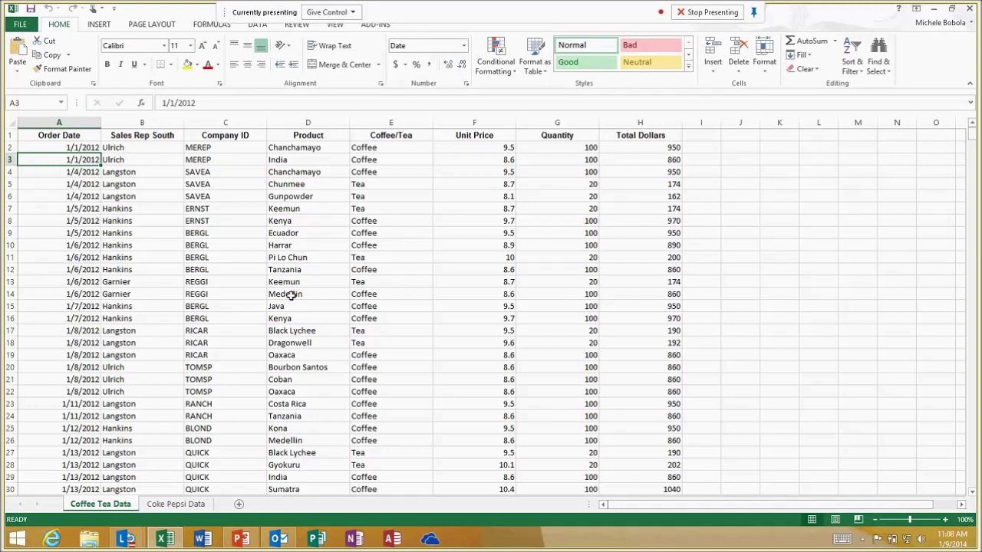
Check the full Coffee Tea data range from cell D6, then bring up the Insert ribbon.
{"action": "left_click", "coordinate": [276, 198]}
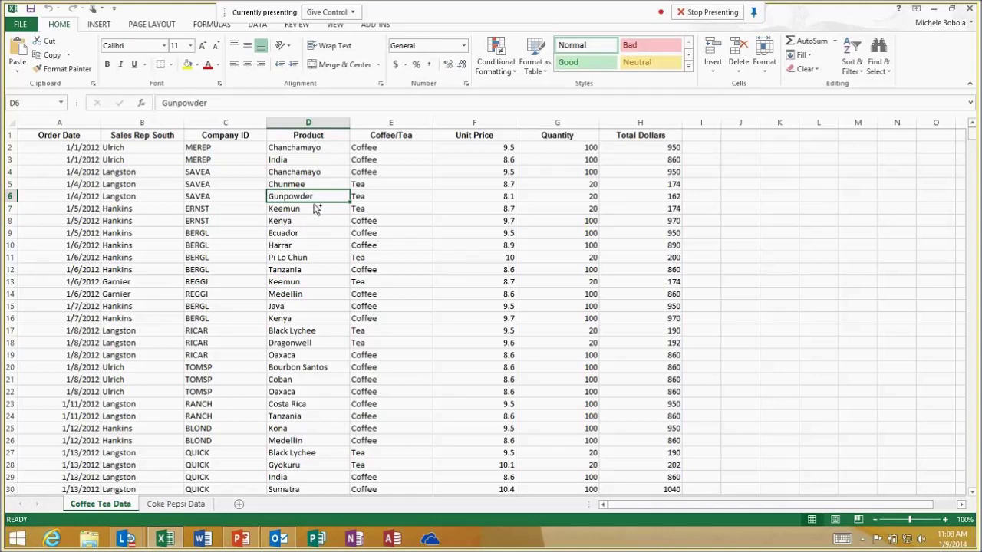
{"action": "key", "text": "ctrl+a"}
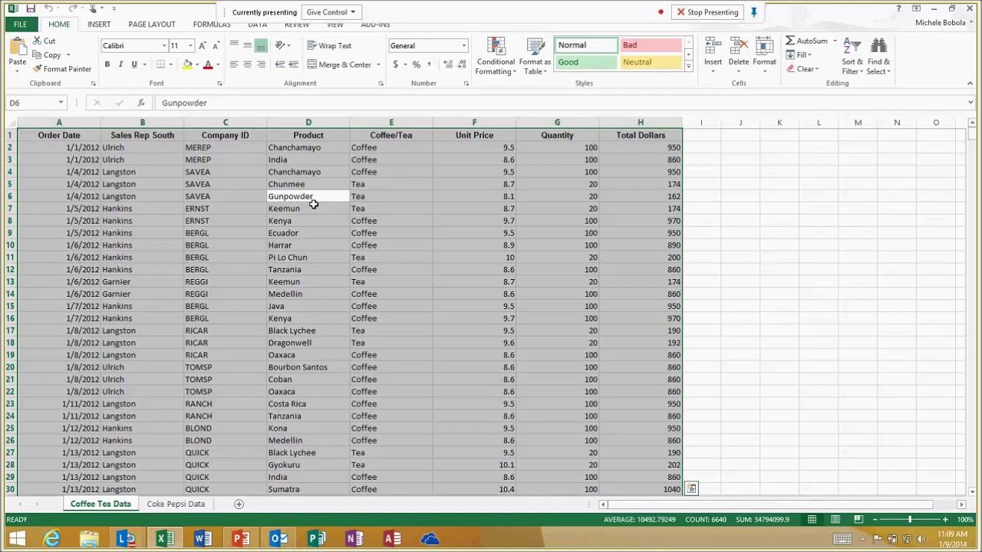
{"action": "left_click", "coordinate": [313, 198]}
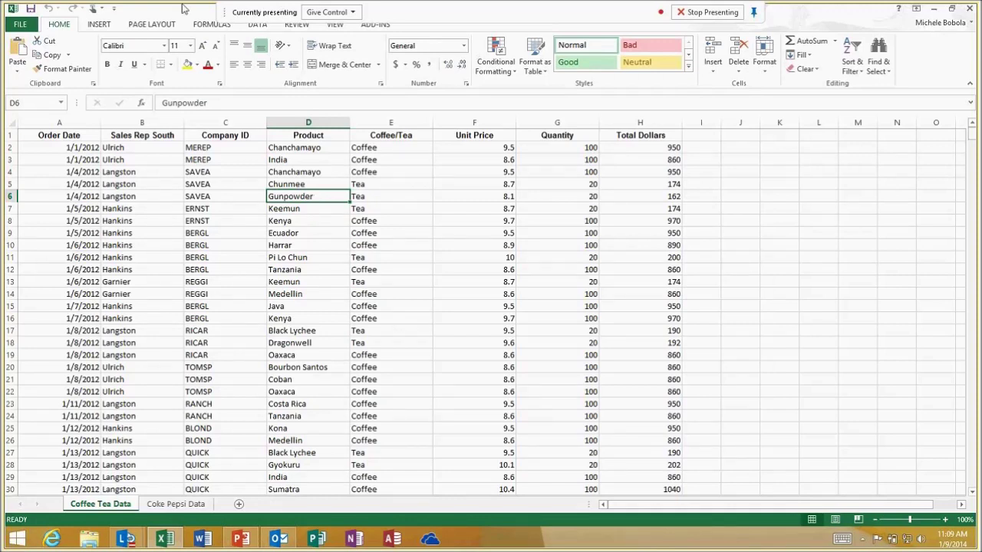
{"action": "left_click", "coordinate": [99, 24]}
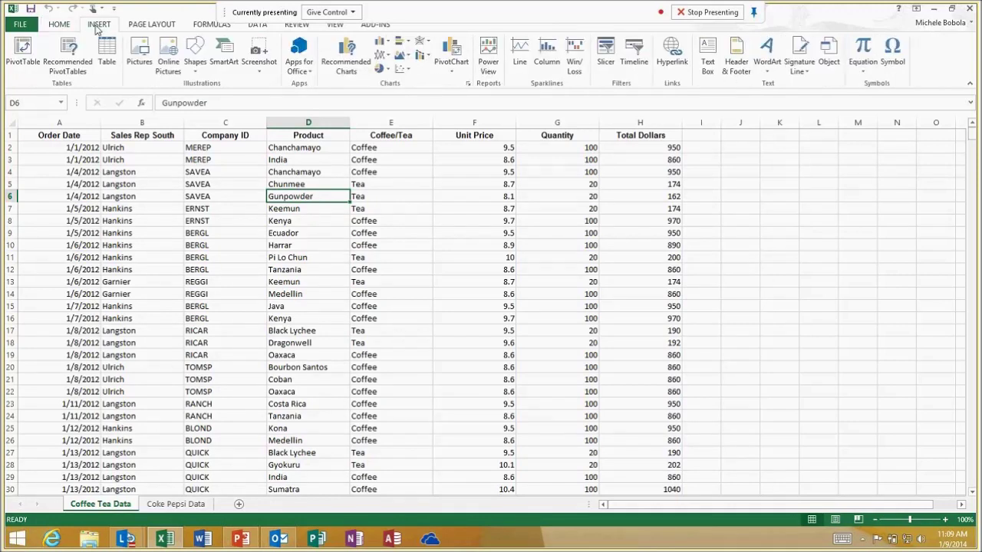
Insert a PivotTable from the Coffee Tea Data range on a new worksheet.
{"action": "left_click", "coordinate": [24, 54]}
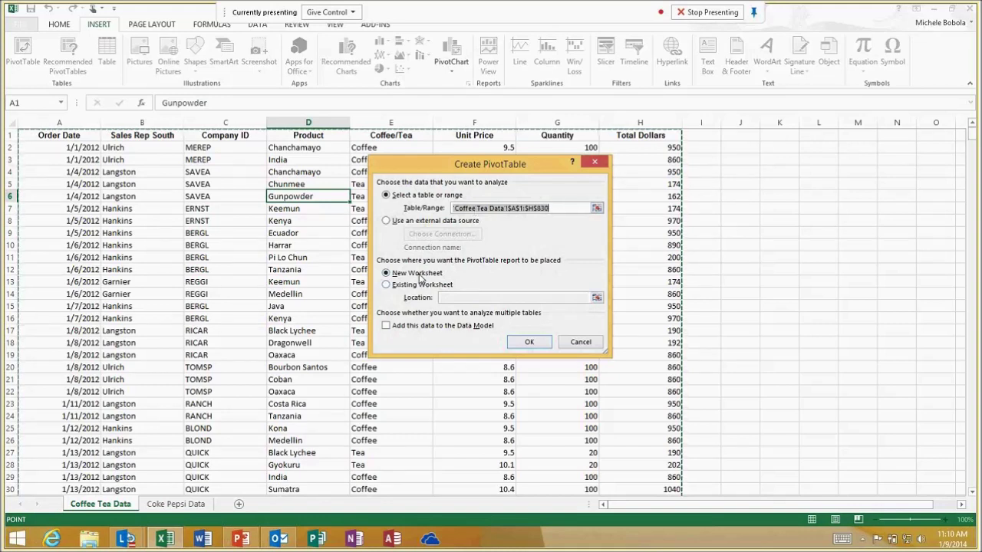
{"action": "left_click", "coordinate": [529, 343]}
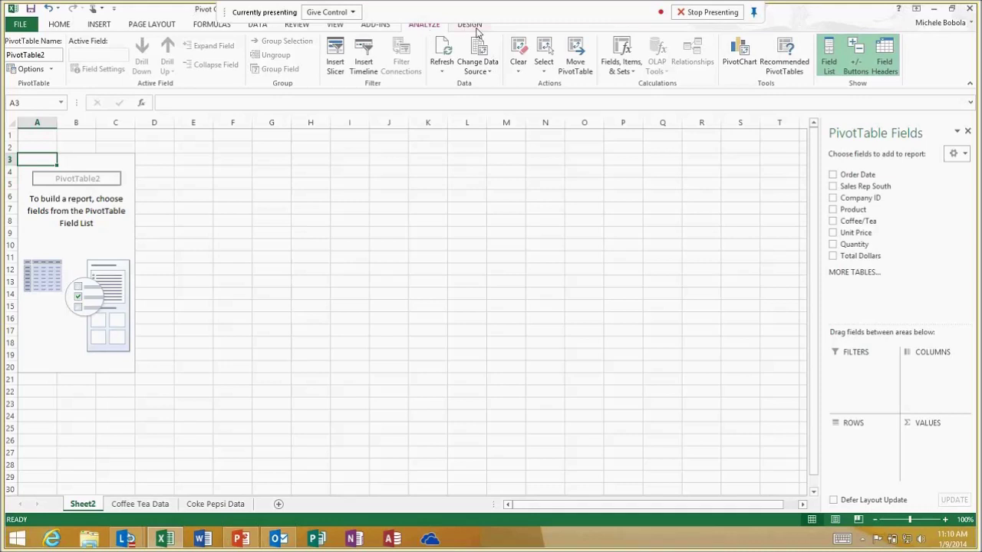
Switch the PivotTable field list to Fields Section and Areas Section Side-By-Side.
{"action": "left_click", "coordinate": [755, 14]}
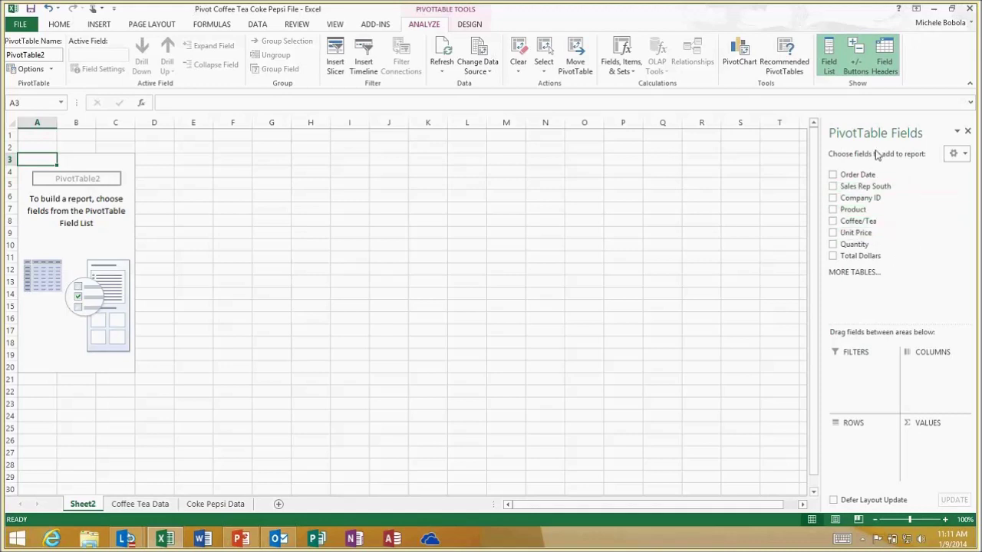
{"action": "left_click", "coordinate": [964, 155]}
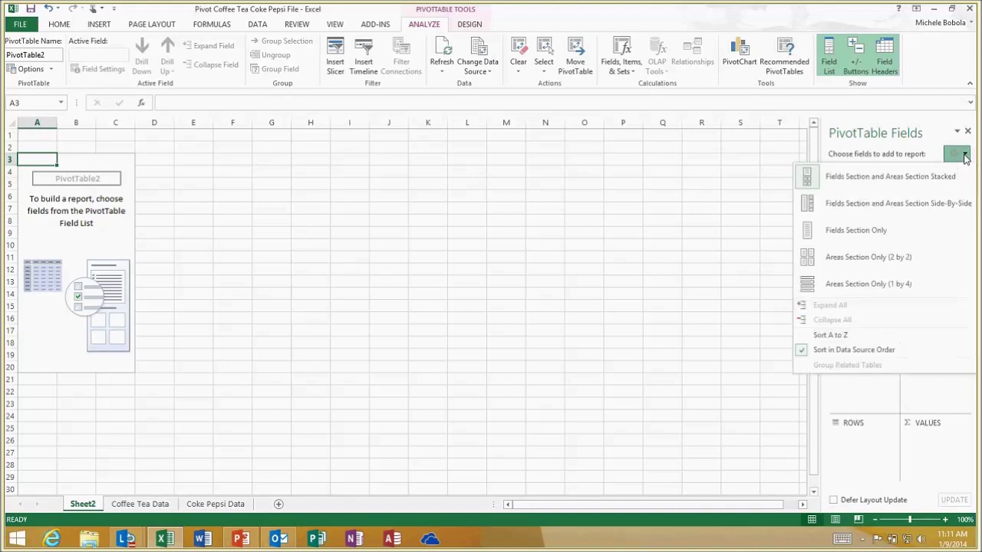
{"action": "left_click", "coordinate": [872, 207]}
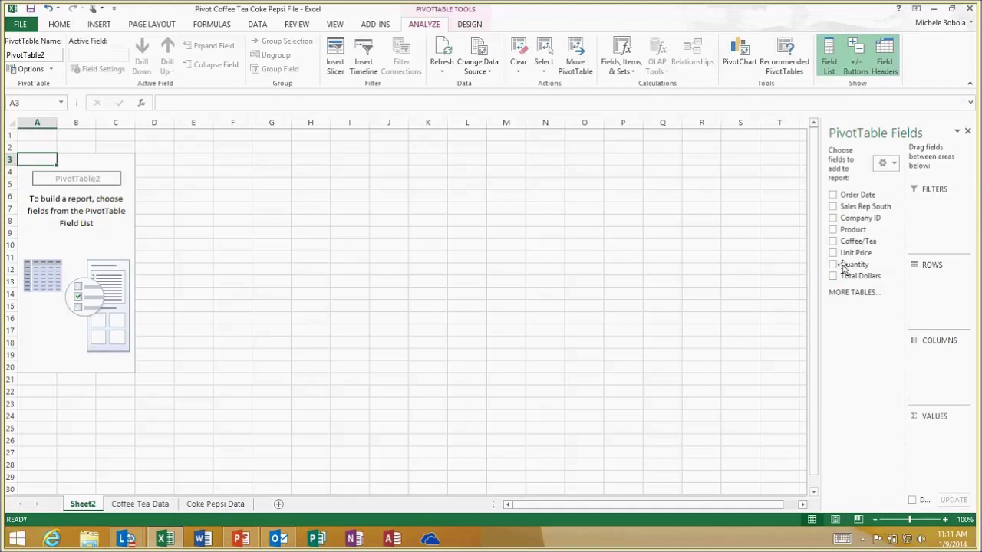
{"action": "left_click", "coordinate": [893, 165]}
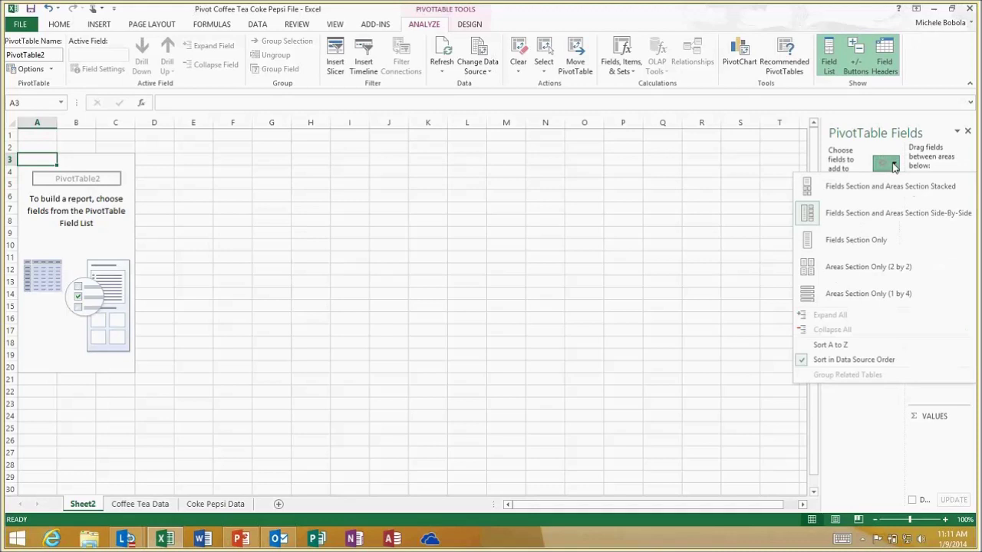
Lay out the pivot with Order Date rows, Sales Rep South columns and summed Total Dollars values.
{"action": "left_click", "coordinate": [893, 165]}
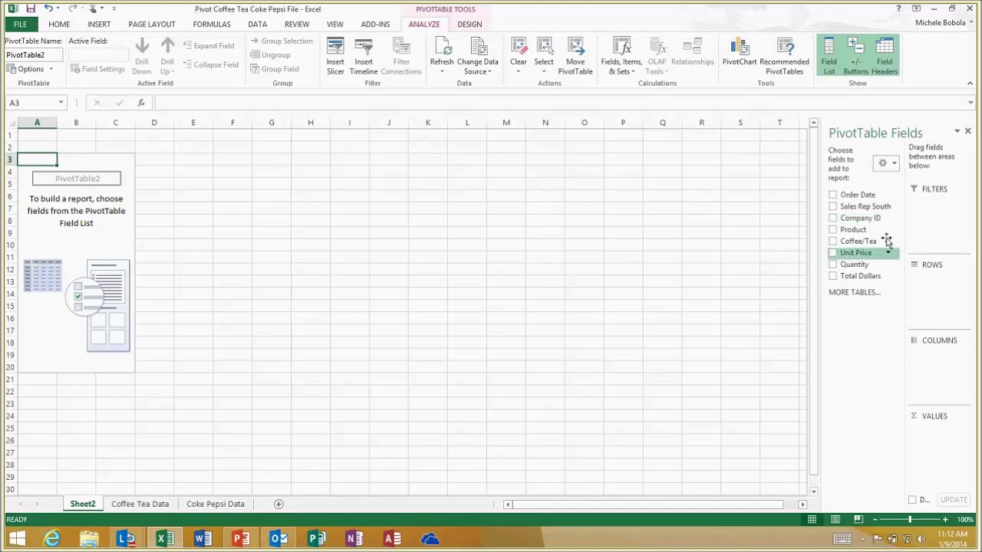
{"action": "left_click_drag", "start_coordinate": [858, 198], "coordinate": [932, 280]}
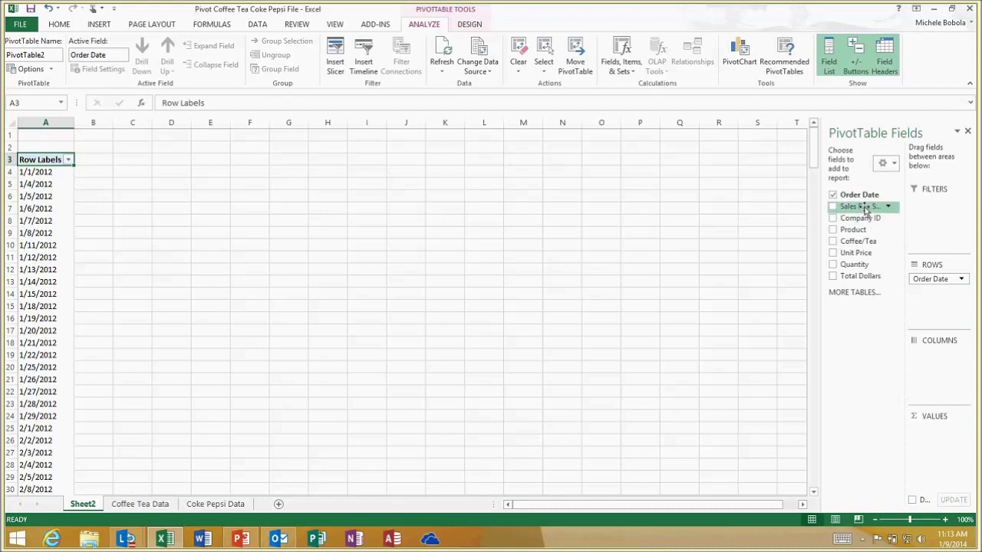
{"action": "left_click_drag", "start_coordinate": [863, 206], "coordinate": [938, 362]}
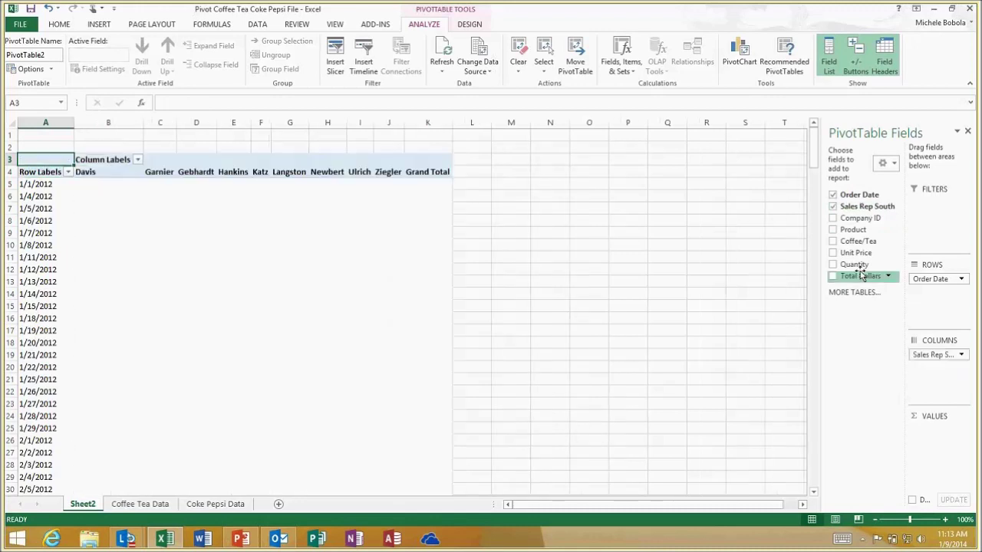
{"action": "left_click_drag", "start_coordinate": [859, 276], "coordinate": [934, 448]}
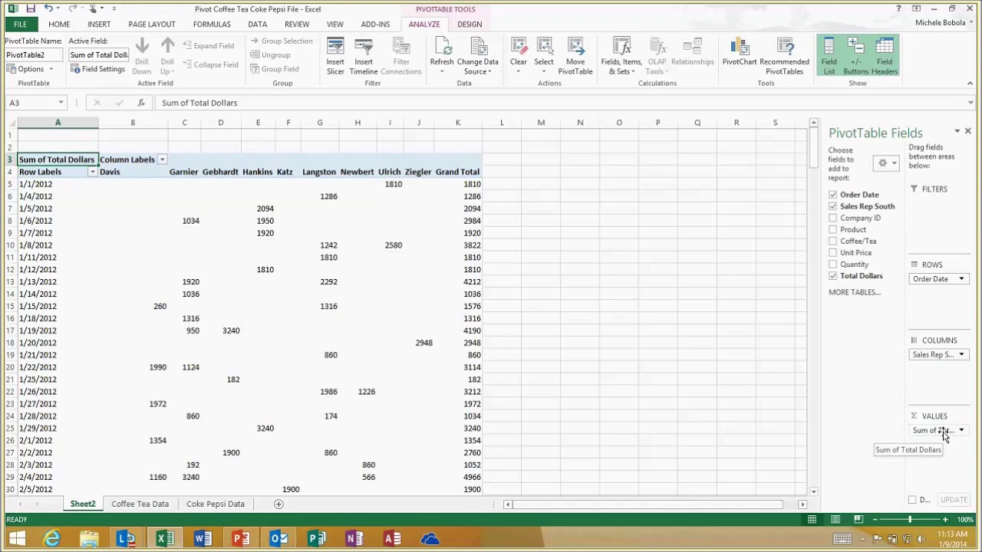
{"action": "left_click", "coordinate": [961, 431]}
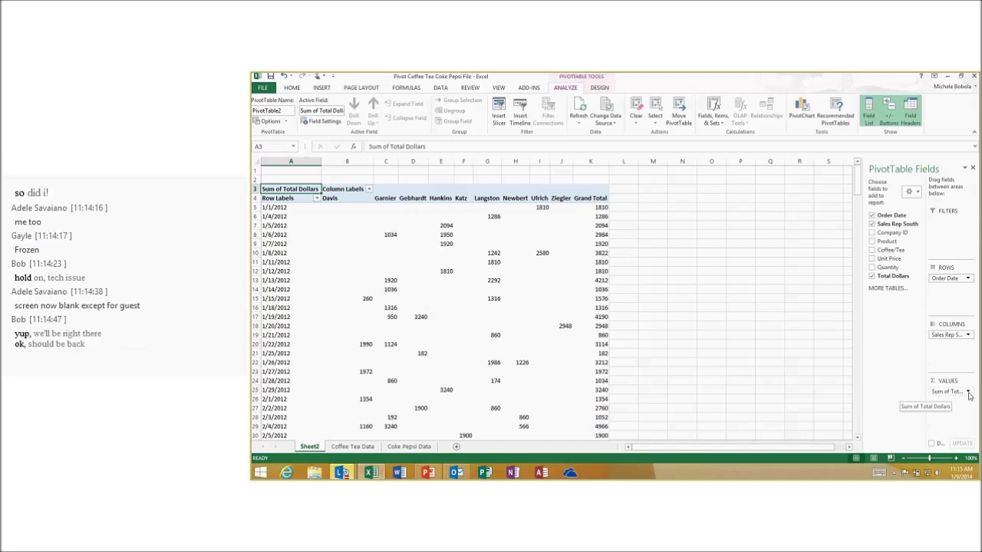
In Total Dollars' Value Field Settings, preview Average and Max, check Show Values As, then keep Sum.
{"action": "left_click", "coordinate": [968, 393]}
{"action": "left_click", "coordinate": [923, 386]}
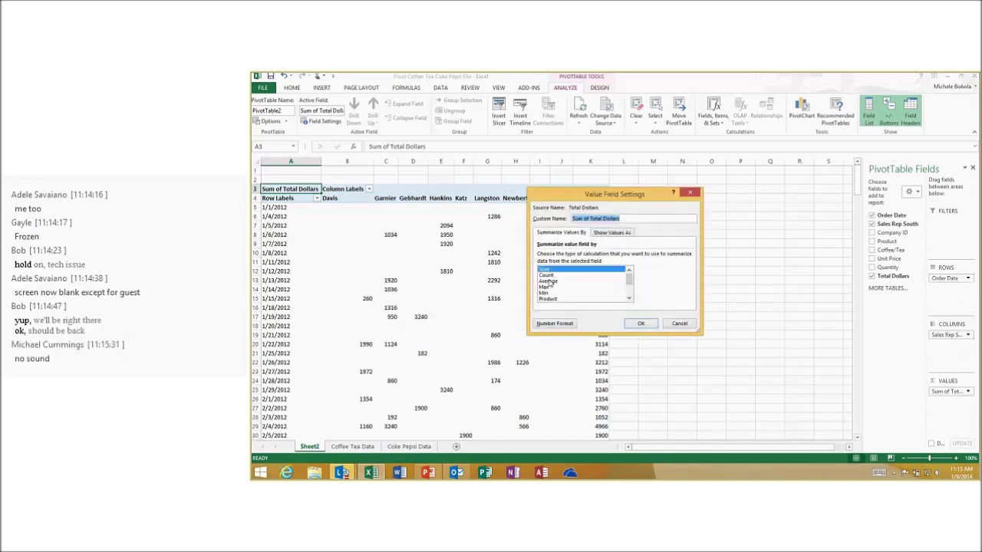
{"action": "left_click", "coordinate": [548, 281]}
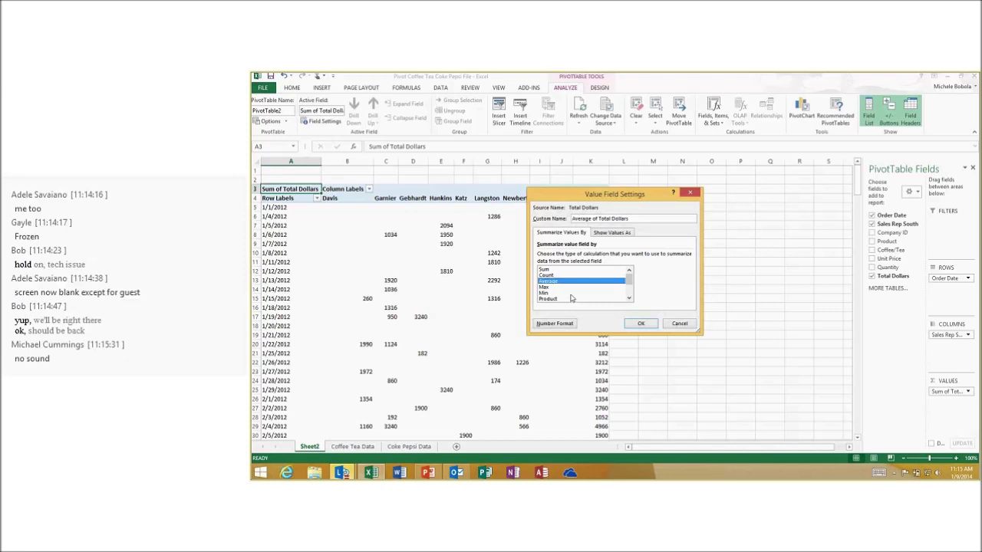
{"action": "left_click", "coordinate": [549, 288]}
{"action": "left_click_drag", "start_coordinate": [629, 281], "coordinate": [628, 295]}
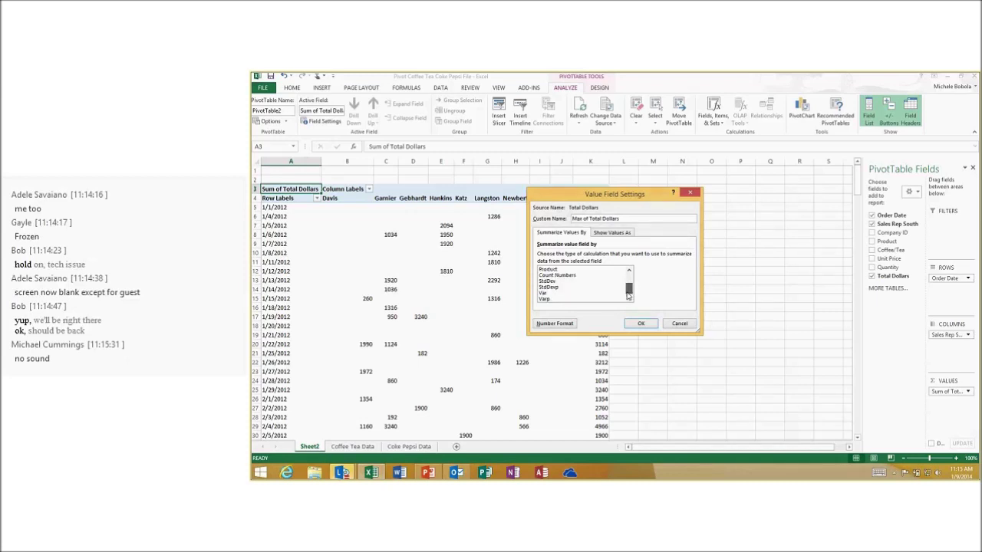
{"action": "left_click", "coordinate": [610, 233]}
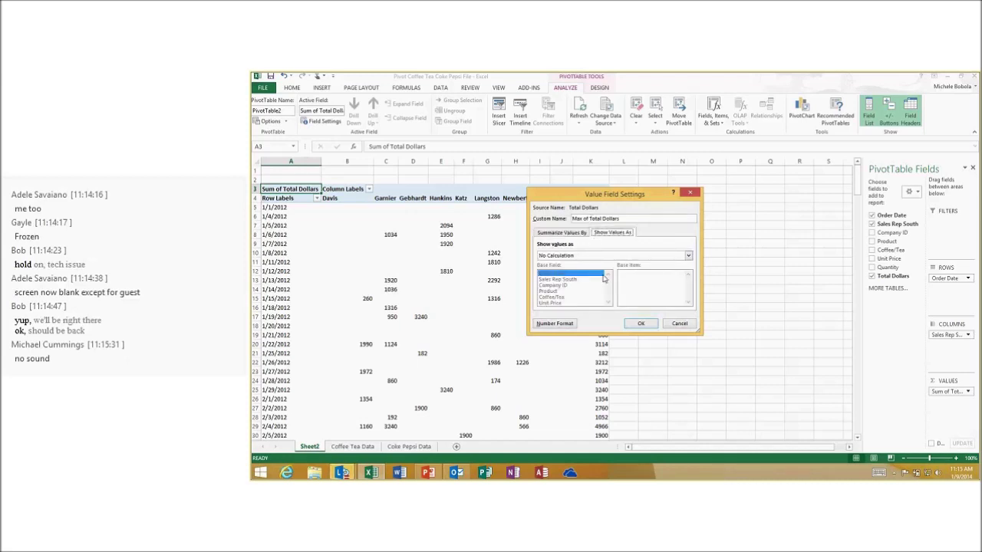
{"action": "left_click", "coordinate": [688, 256]}
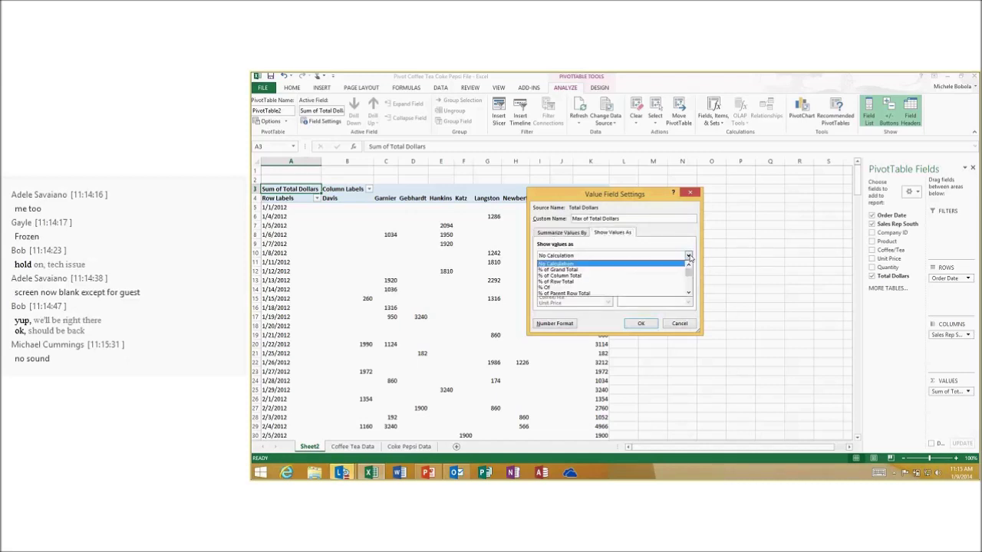
{"action": "left_click", "coordinate": [688, 257]}
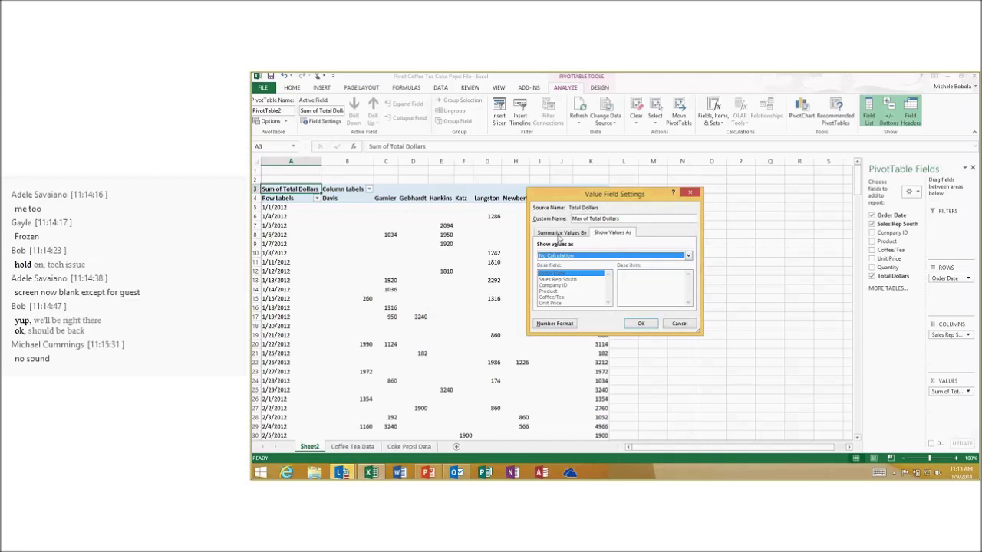
{"action": "left_click", "coordinate": [559, 235]}
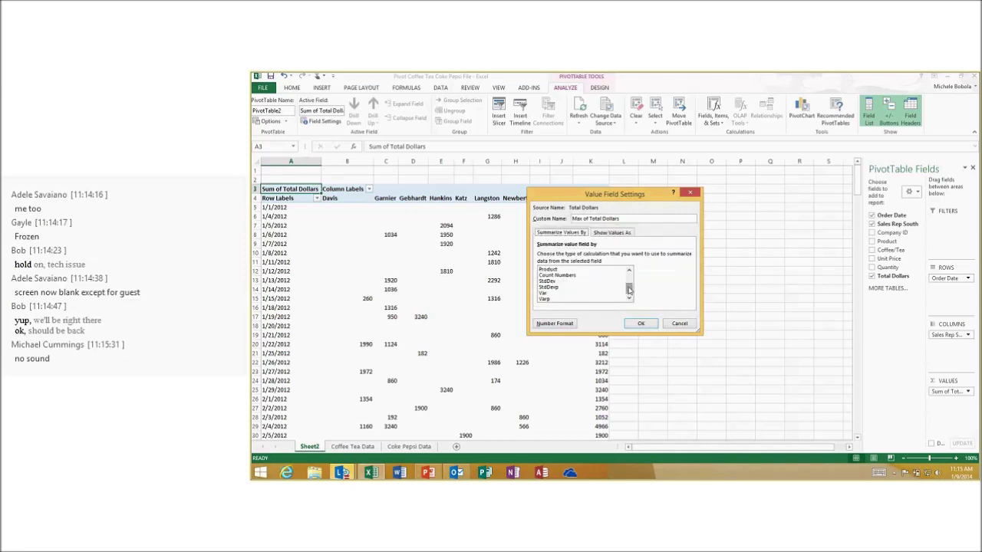
{"action": "left_click", "coordinate": [544, 271]}
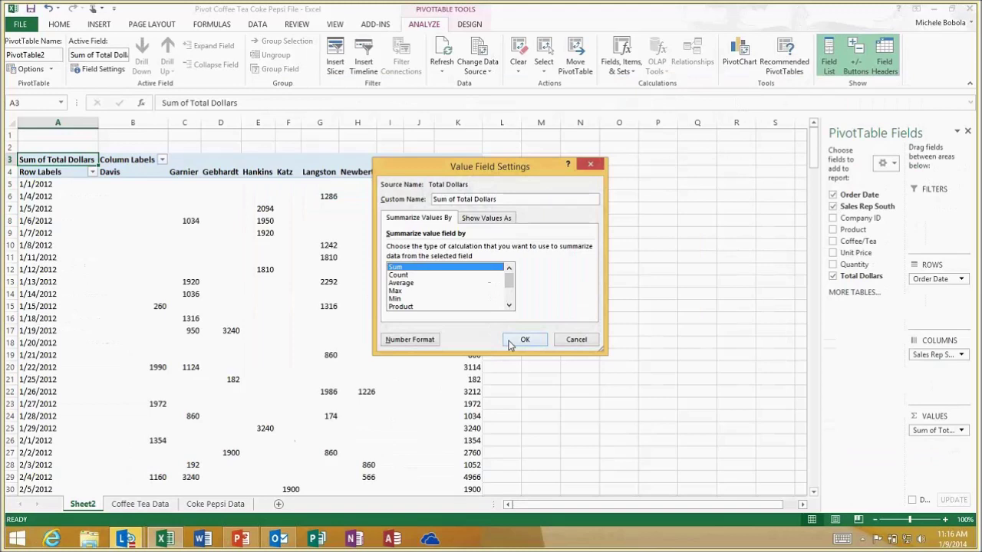
{"action": "left_click", "coordinate": [519, 341]}
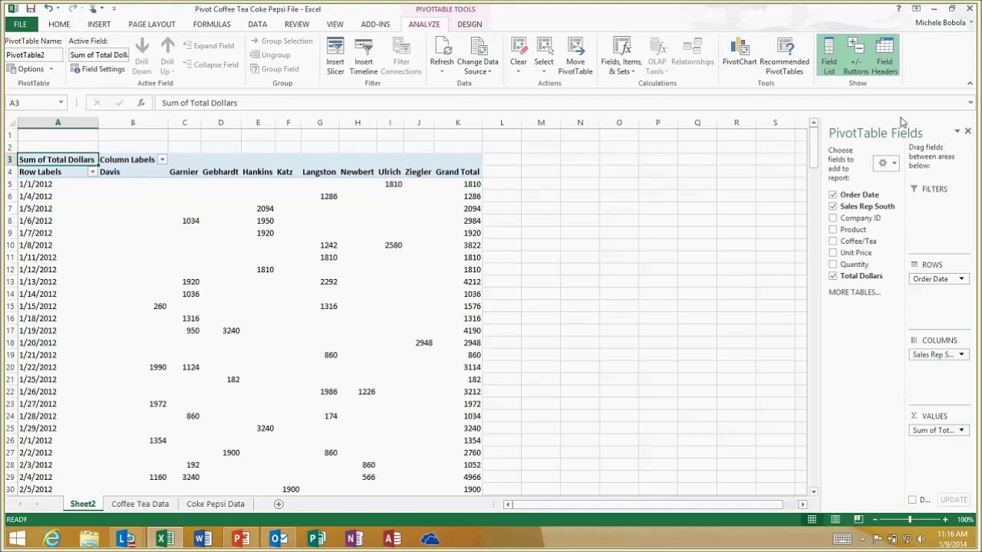
{"action": "left_click", "coordinate": [830, 66]}
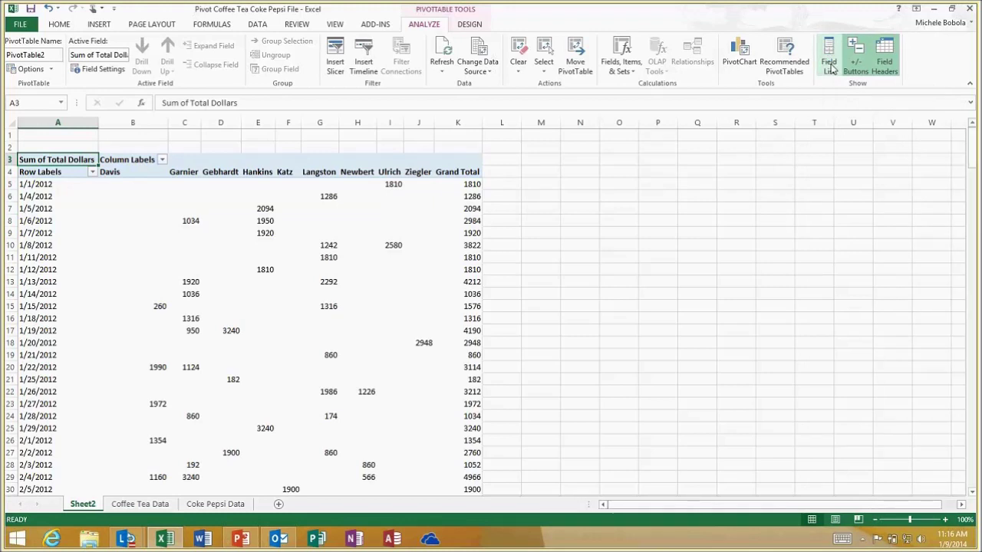
{"action": "left_click", "coordinate": [831, 69]}
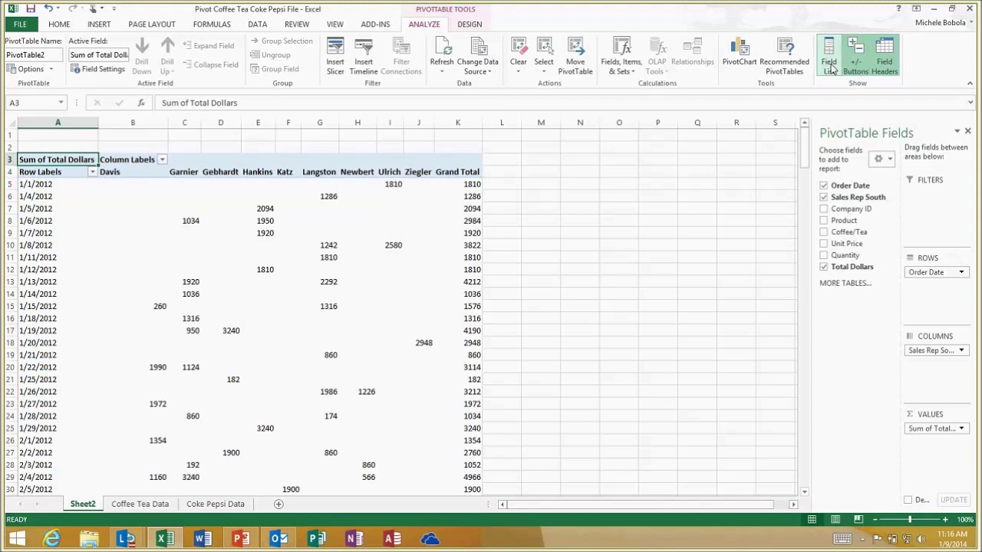
{"action": "left_click", "coordinate": [831, 68]}
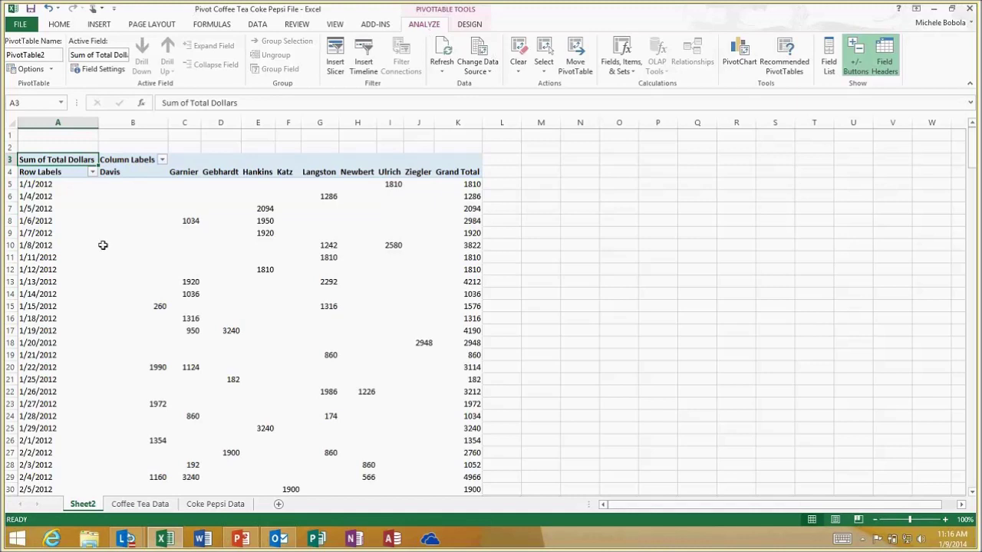
{"action": "left_click", "coordinate": [61, 173]}
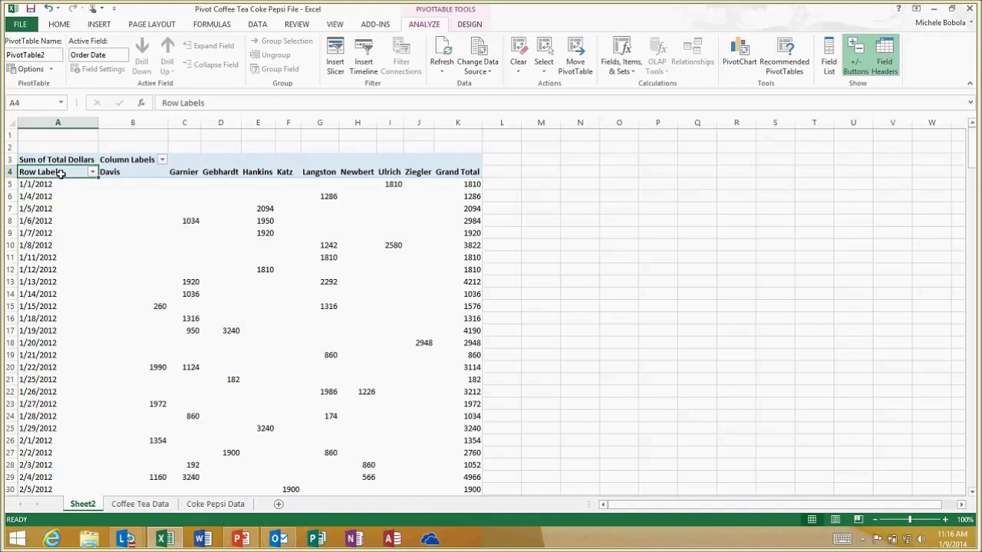
{"action": "left_click", "coordinate": [110, 163]}
{"action": "key", "text": "Left"}
{"action": "key", "text": "Down"}
{"action": "left_click", "coordinate": [127, 160]}
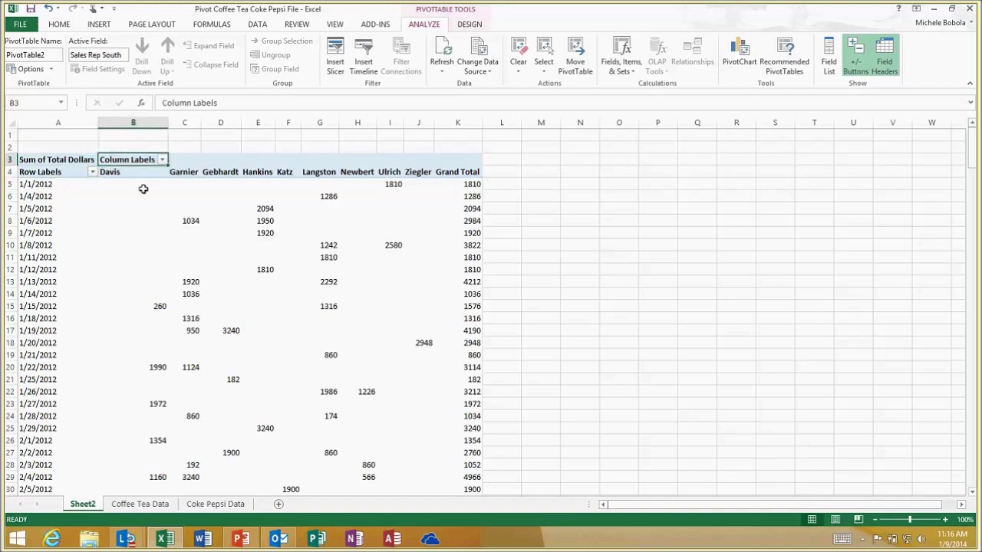
{"action": "mouse_move", "coordinate": [149, 193]}
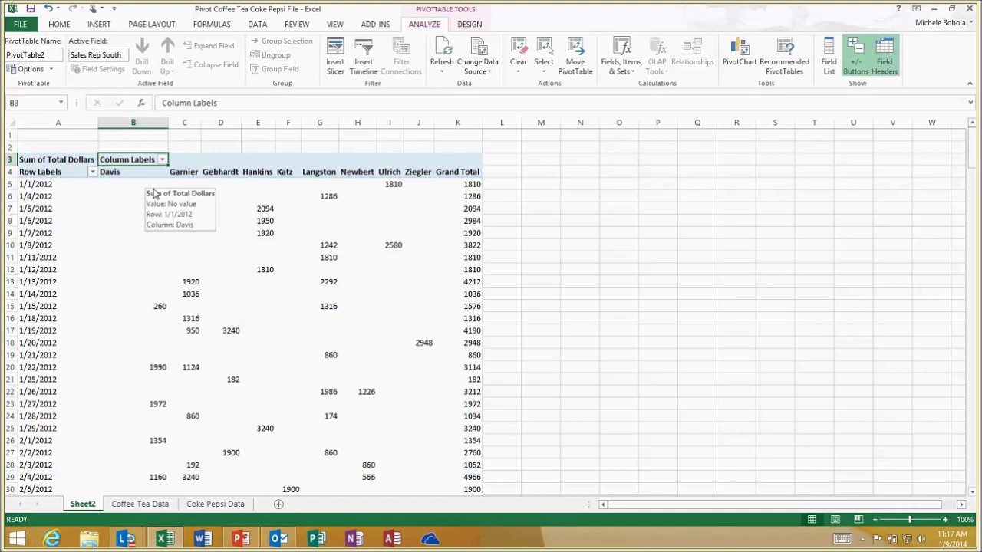
{"action": "left_click", "coordinate": [469, 25]}
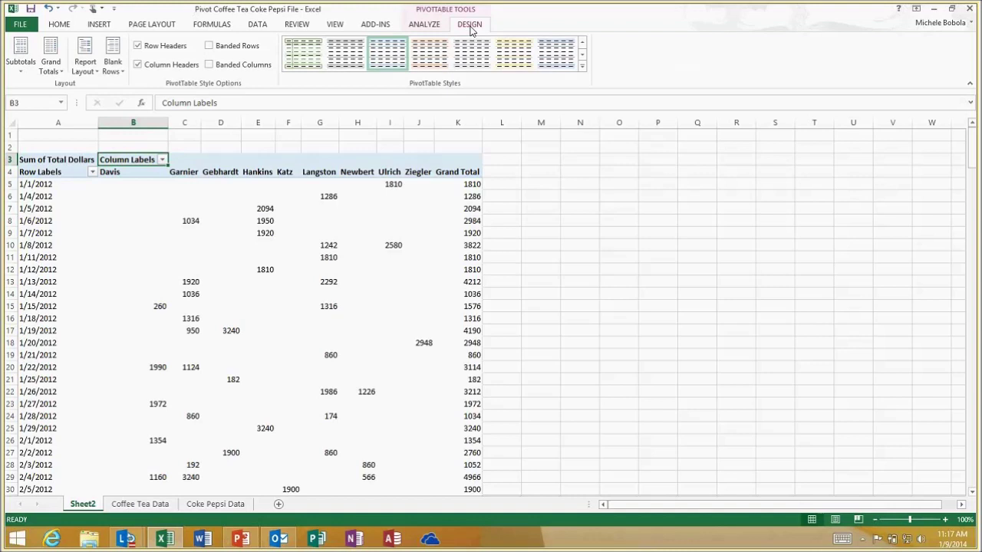
Try Outline Form, then set the pivot's report layout to Show in Tabular Form.
{"action": "left_click", "coordinate": [85, 71]}
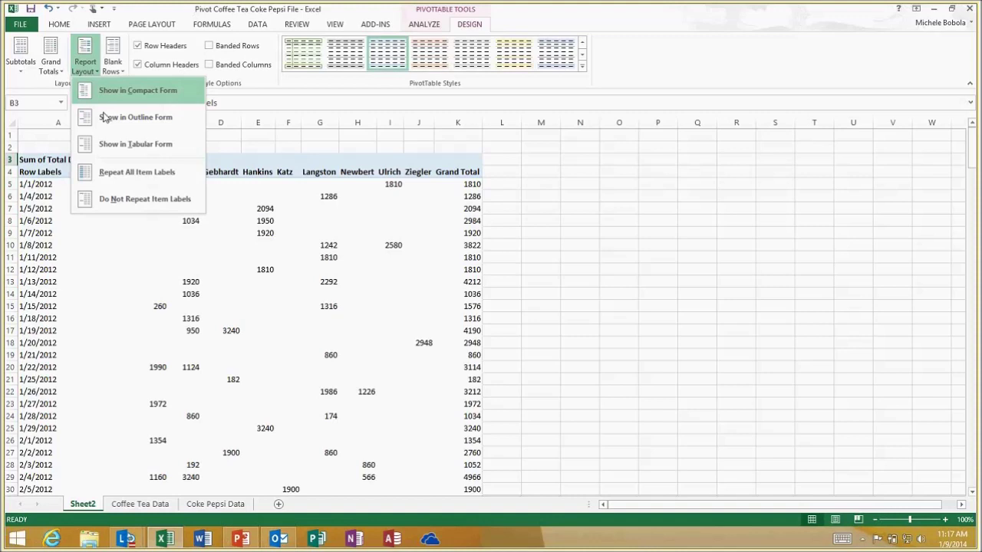
{"action": "left_click", "coordinate": [108, 117]}
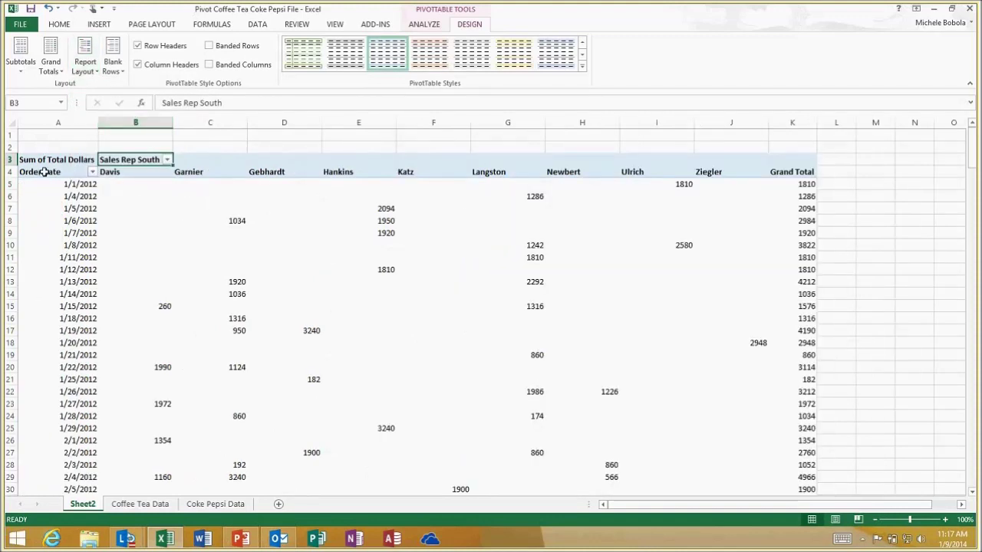
{"action": "left_click", "coordinate": [85, 66]}
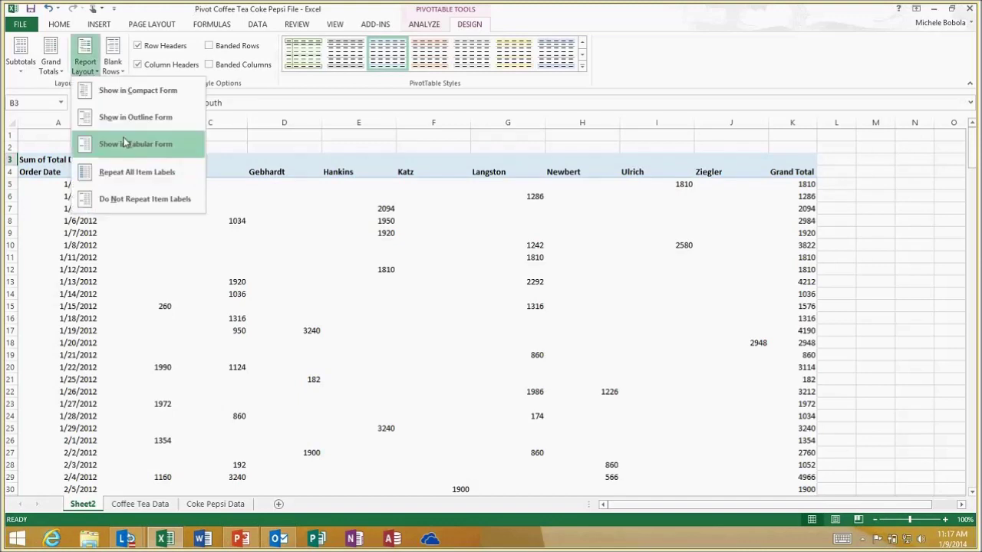
{"action": "left_click", "coordinate": [125, 146]}
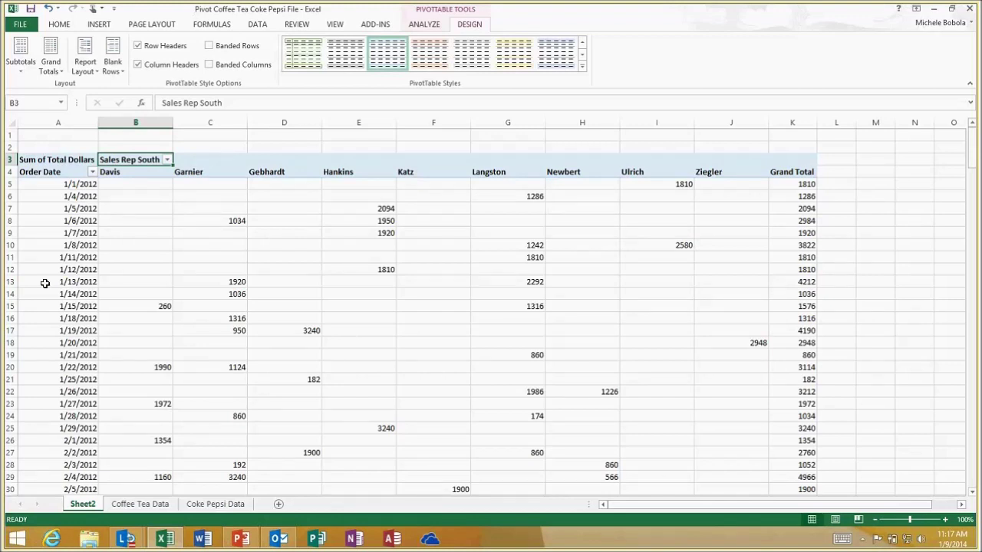
{"action": "left_click", "coordinate": [96, 74]}
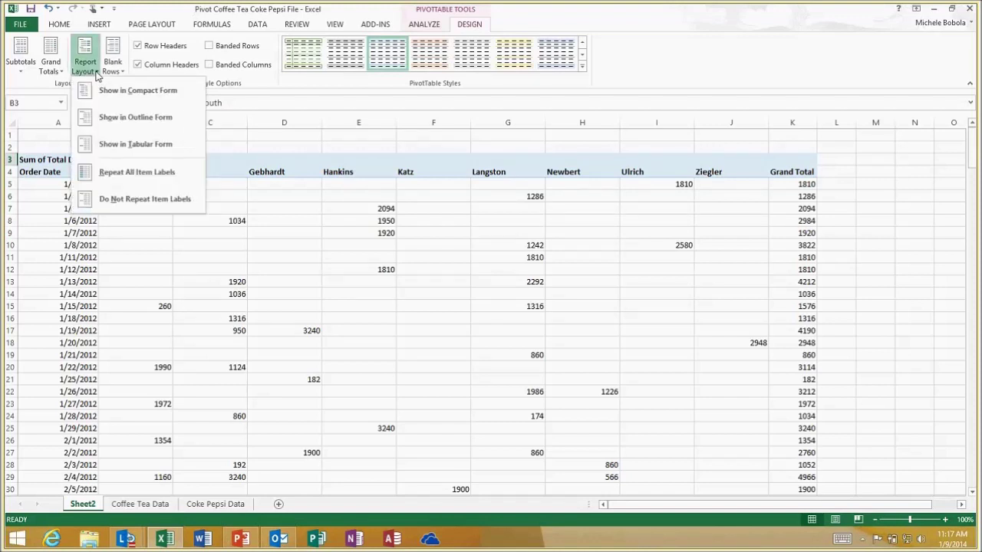
{"action": "left_click", "coordinate": [96, 73]}
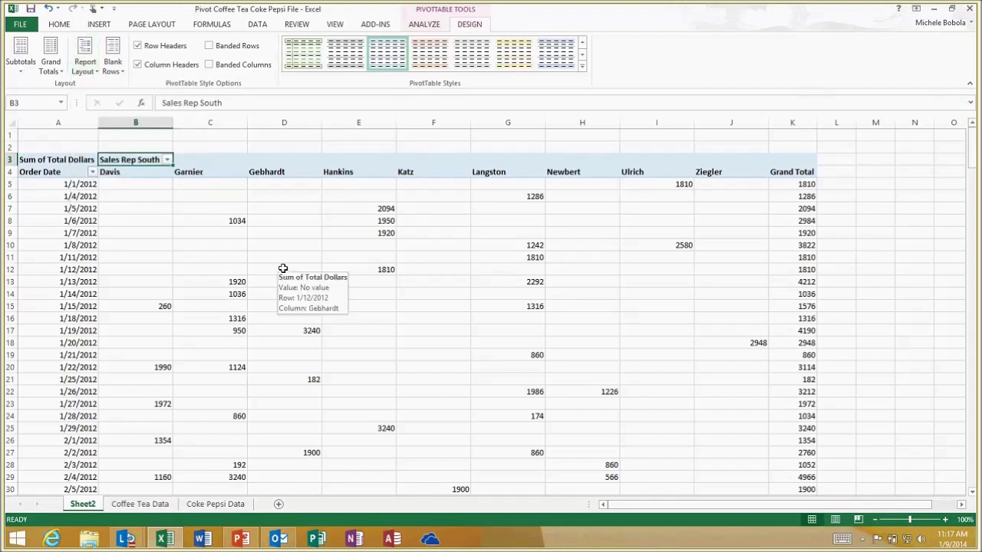
{"action": "left_click", "coordinate": [424, 24]}
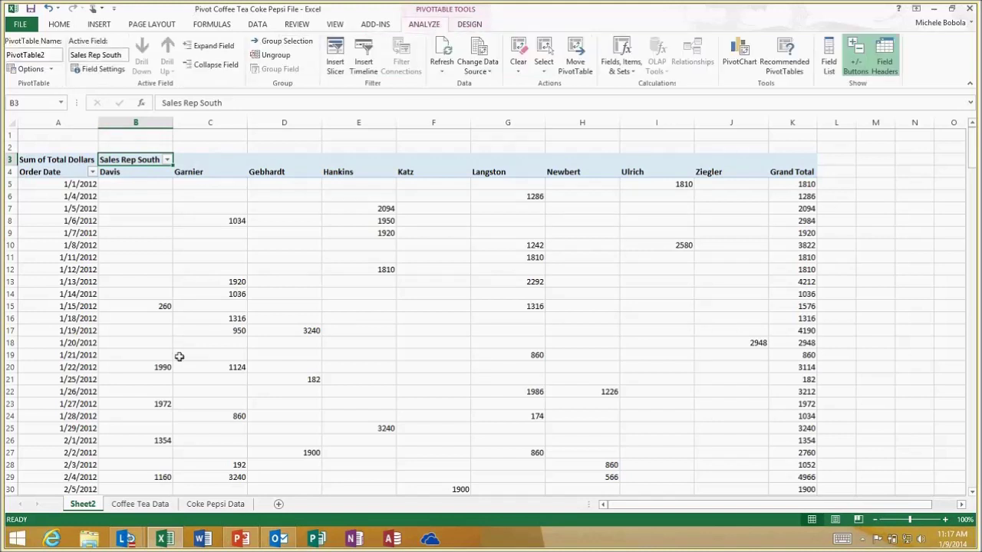
{"action": "left_click", "coordinate": [168, 160]}
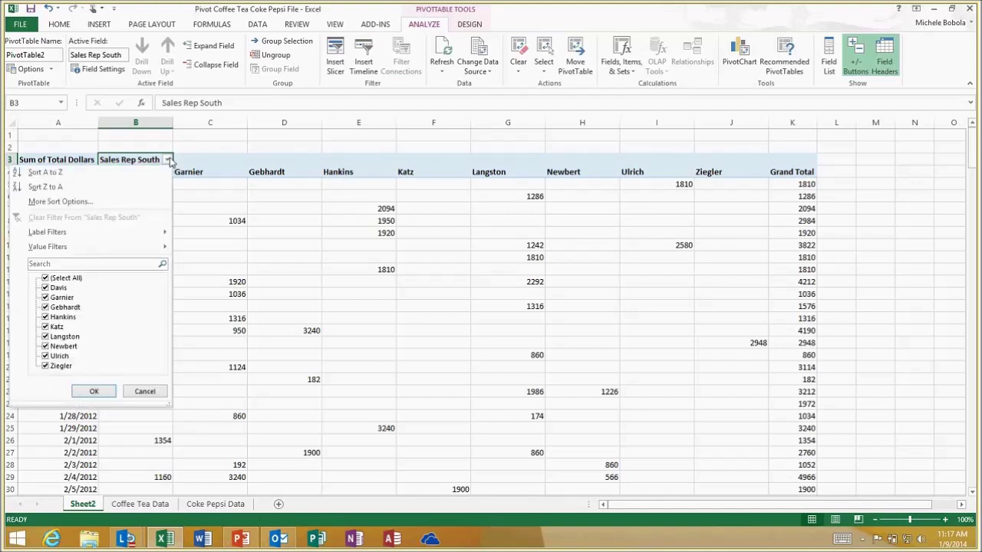
{"action": "left_click", "coordinate": [45, 278]}
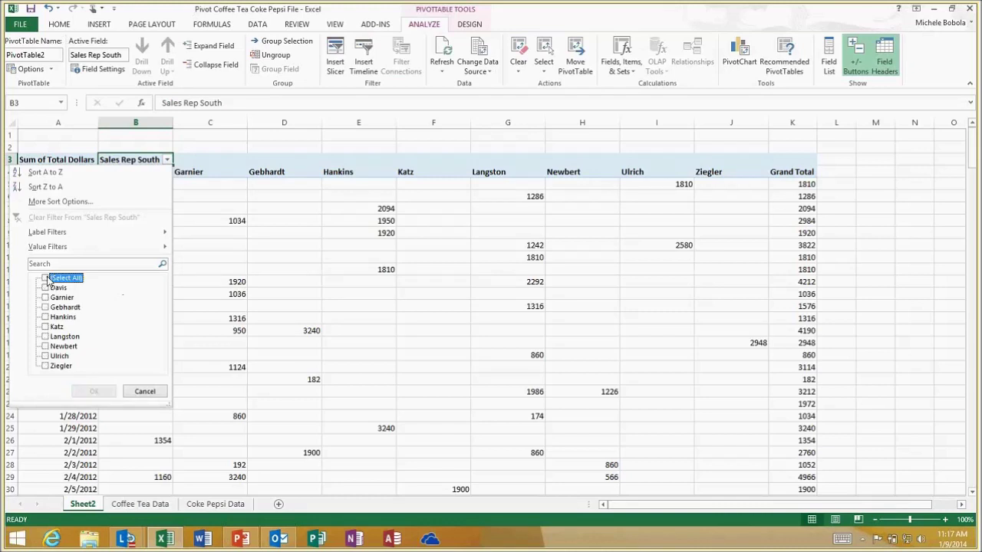
{"action": "left_click", "coordinate": [45, 297]}
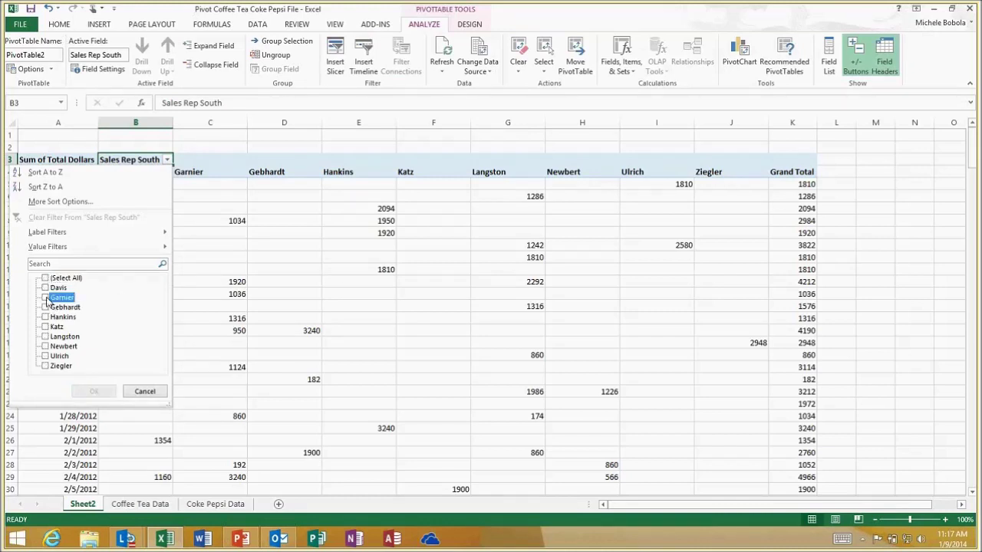
{"action": "left_click", "coordinate": [45, 317]}
{"action": "left_click", "coordinate": [45, 336]}
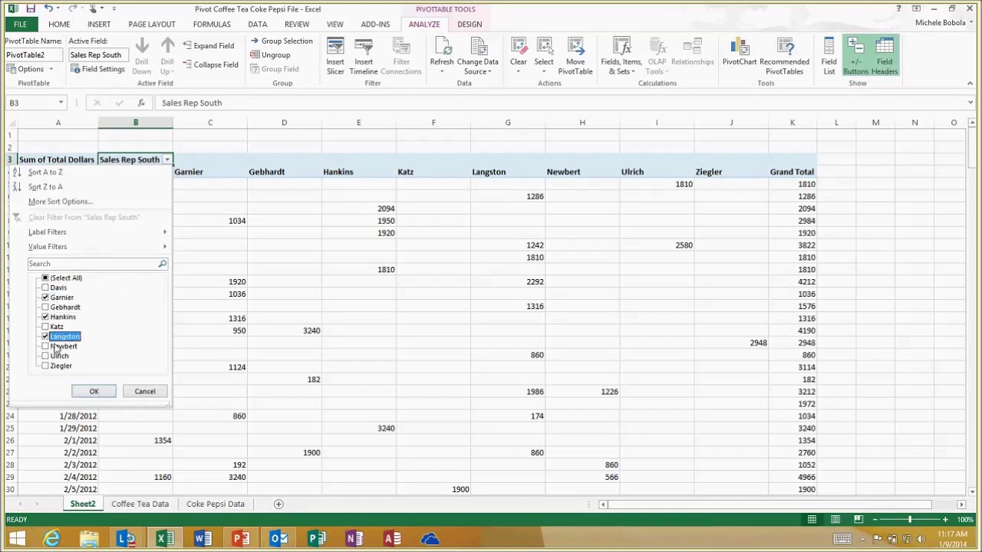
{"action": "left_click", "coordinate": [94, 392]}
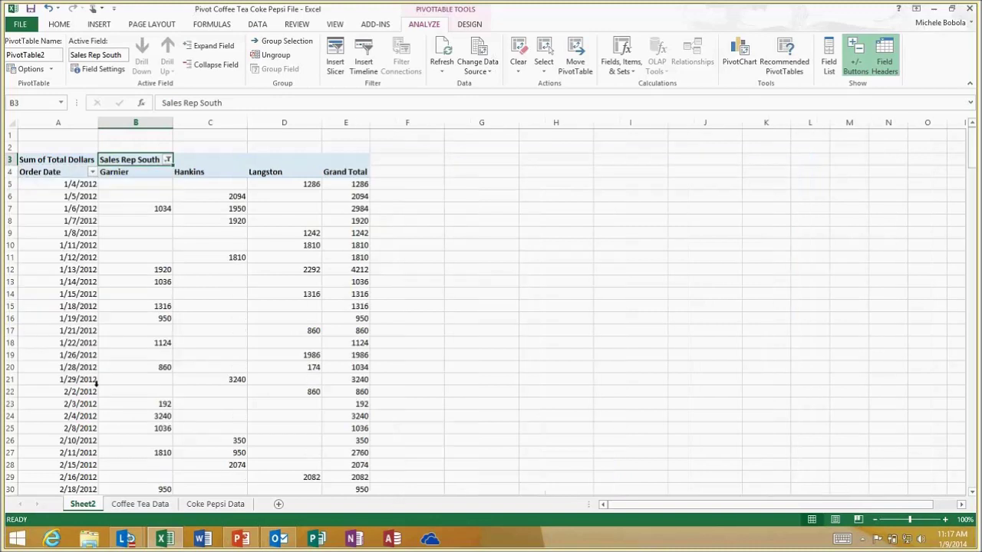
{"action": "left_click", "coordinate": [167, 159]}
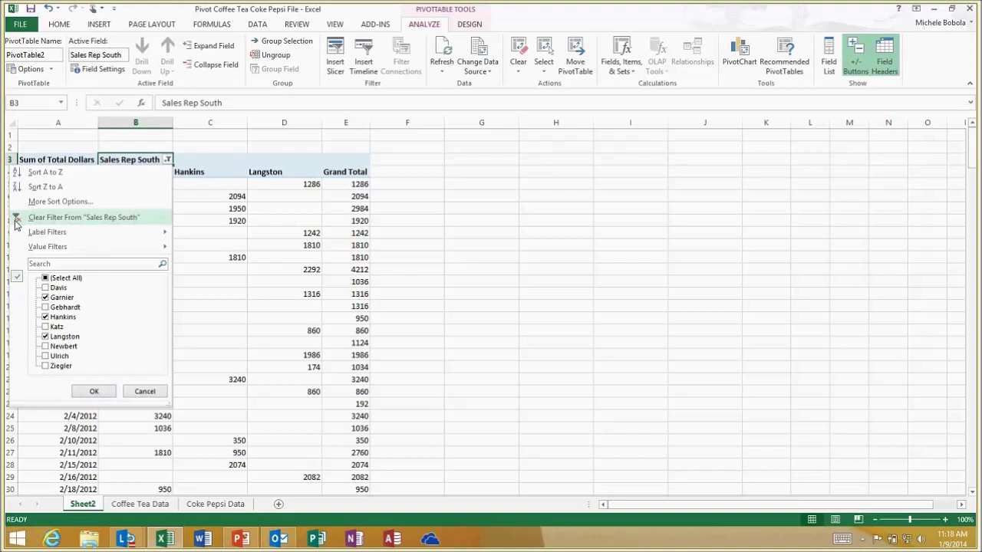
{"action": "left_click", "coordinate": [65, 219]}
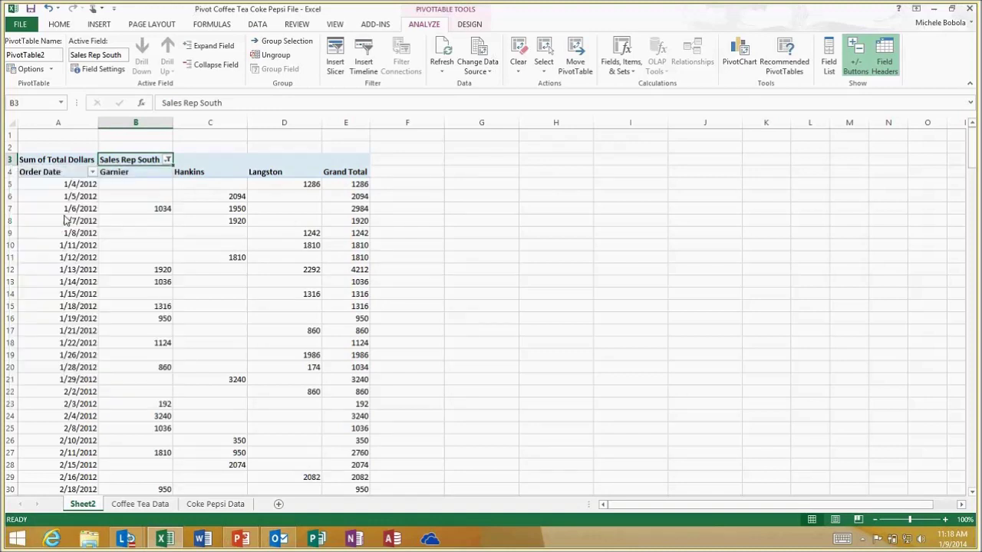
{"action": "left_click", "coordinate": [167, 159]}
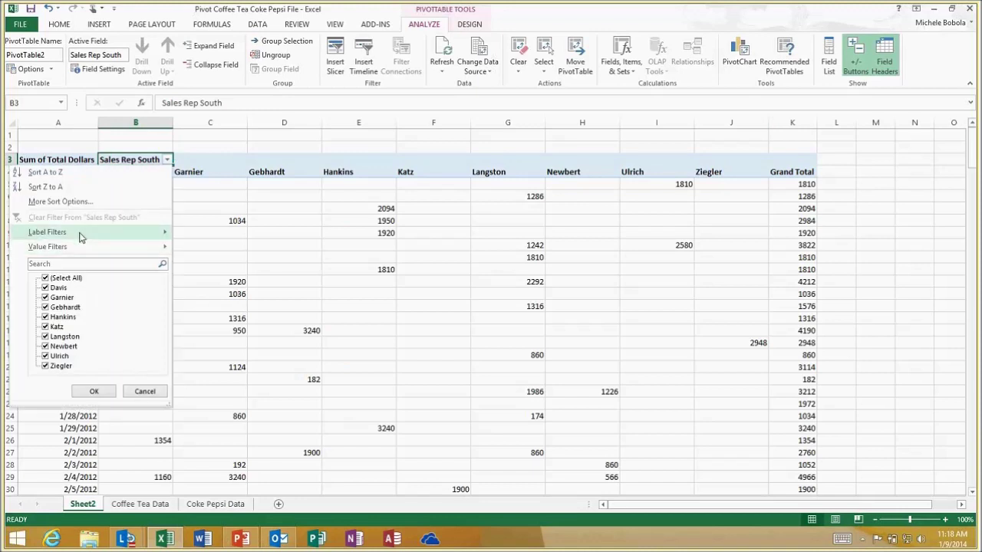
{"action": "mouse_move", "coordinate": [81, 238]}
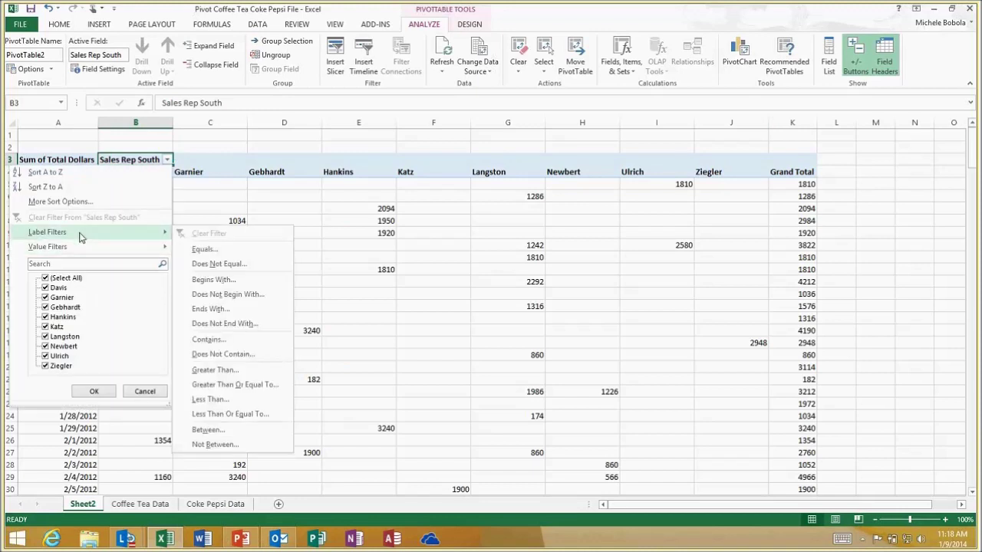
{"action": "left_click", "coordinate": [207, 280]}
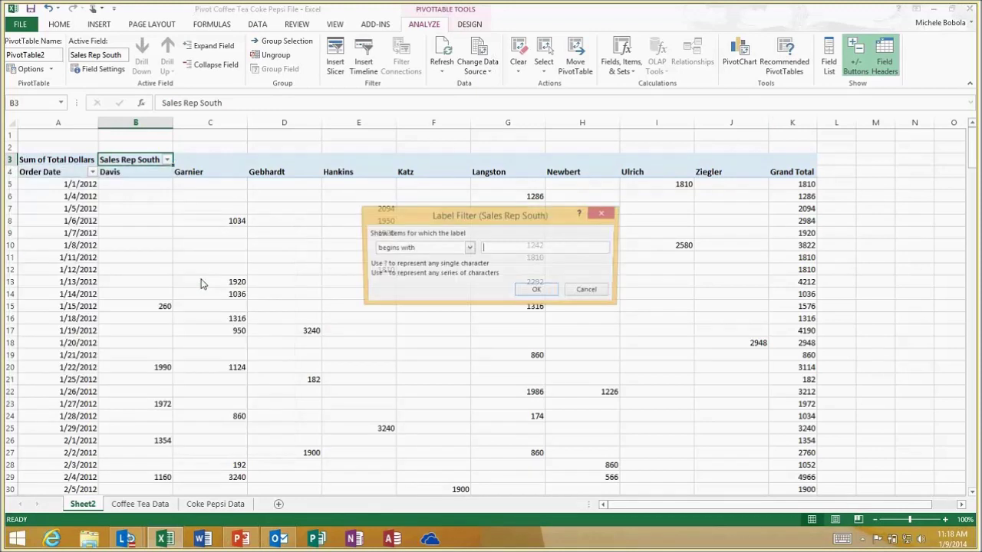
{"action": "type", "text": "g"}
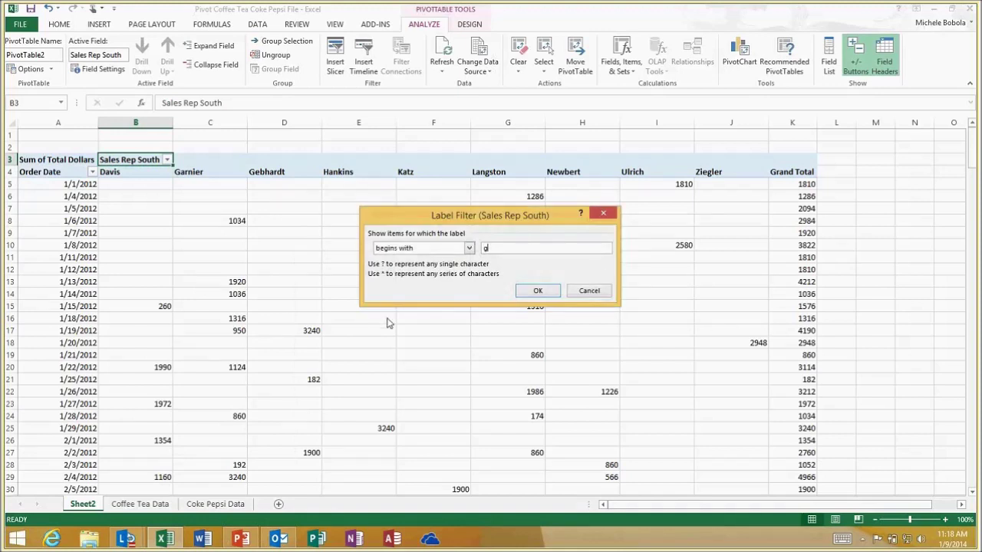
{"action": "left_click", "coordinate": [537, 290]}
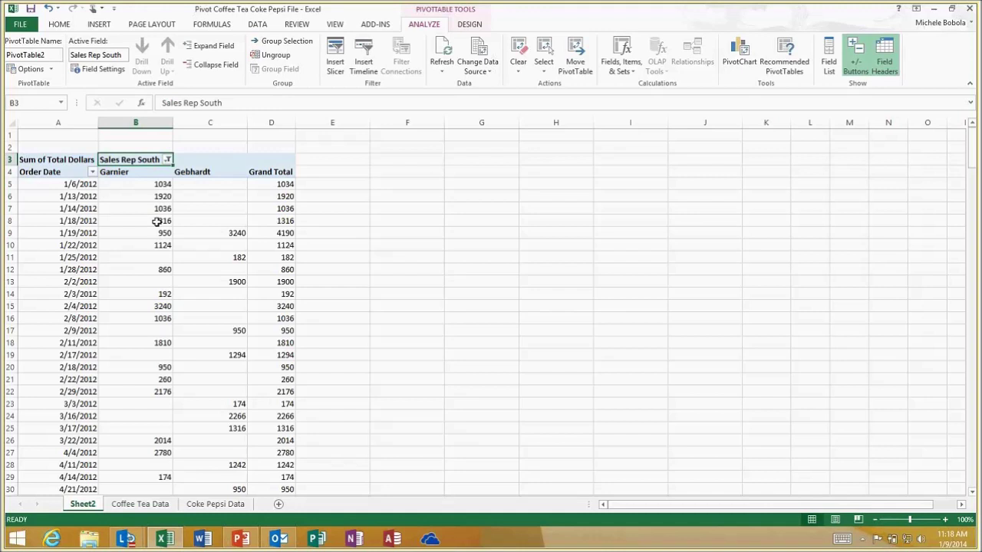
{"action": "left_click", "coordinate": [167, 159]}
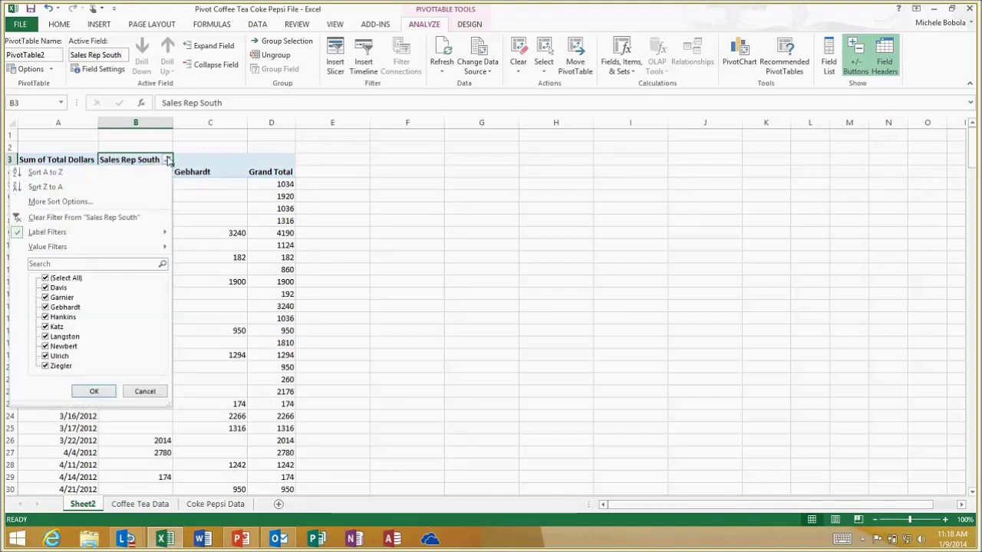
{"action": "left_click", "coordinate": [76, 219]}
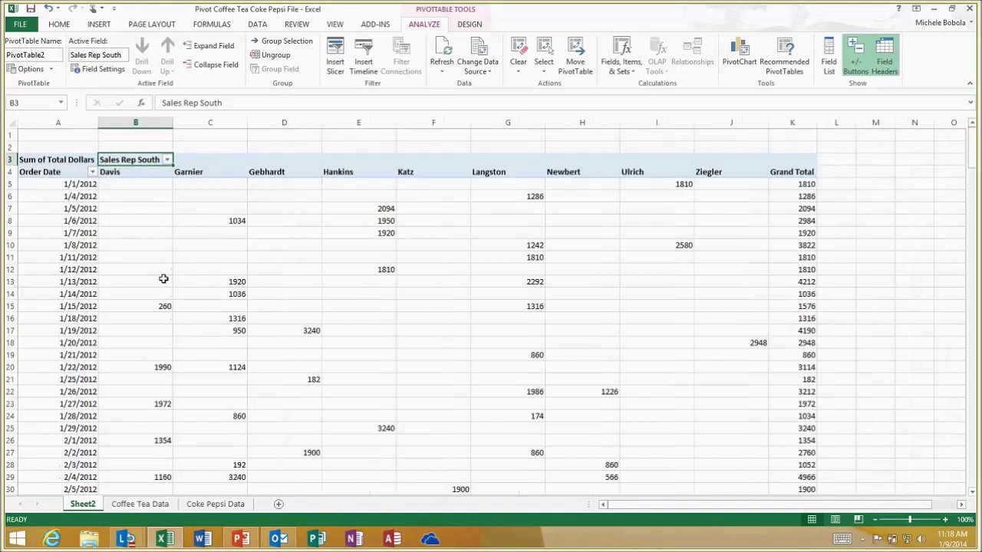
{"action": "left_click", "coordinate": [92, 173]}
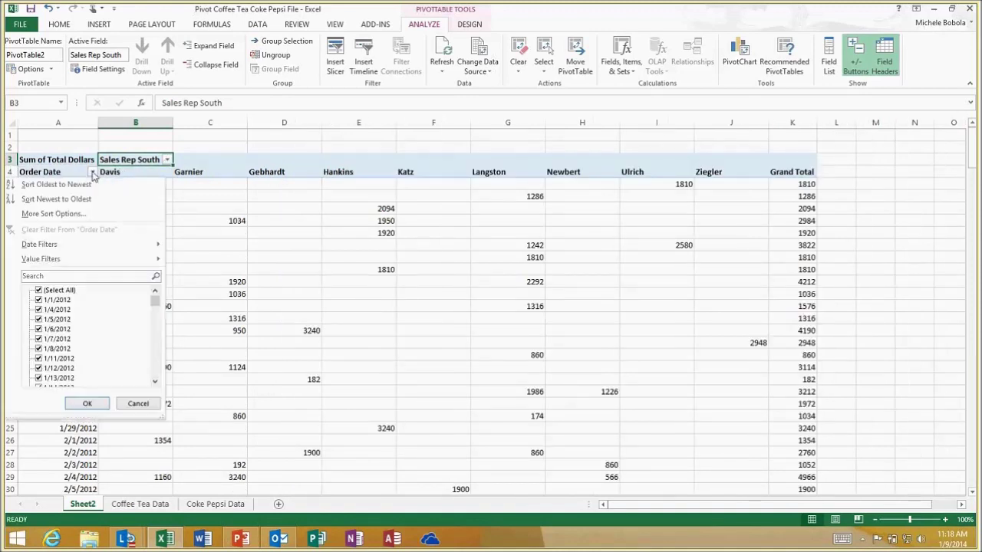
{"action": "mouse_move", "coordinate": [81, 249]}
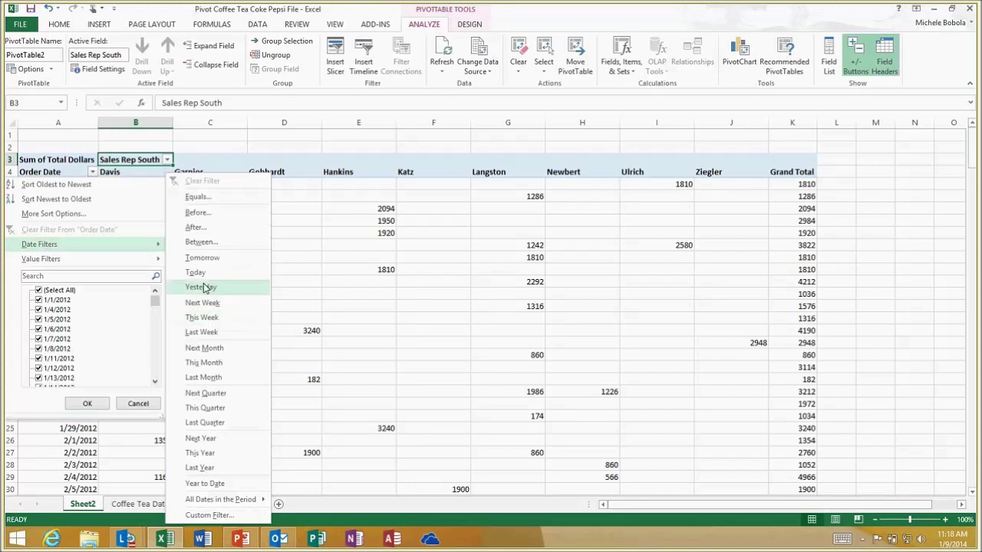
{"action": "left_click", "coordinate": [194, 227]}
{"action": "type", "text": "12/1/12"}
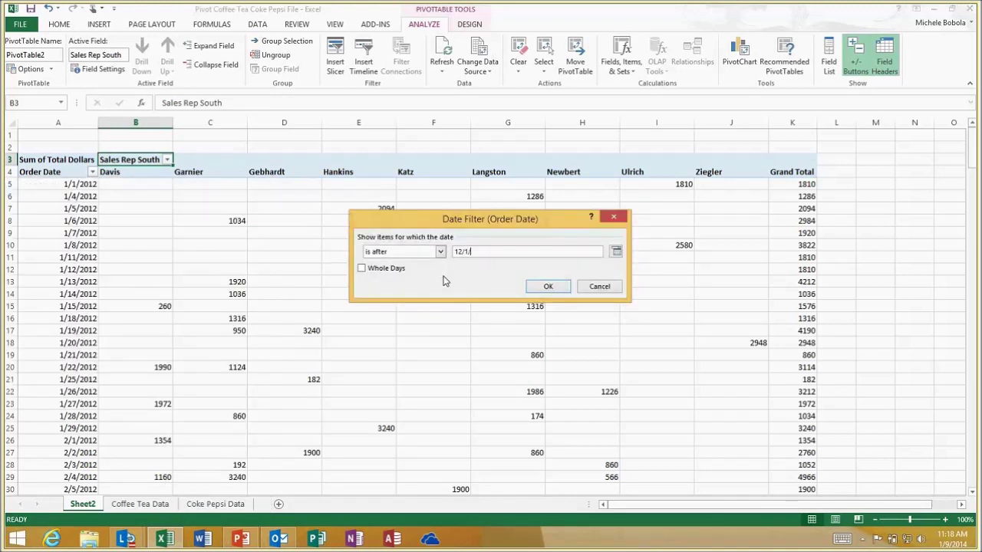
{"action": "left_click", "coordinate": [546, 287]}
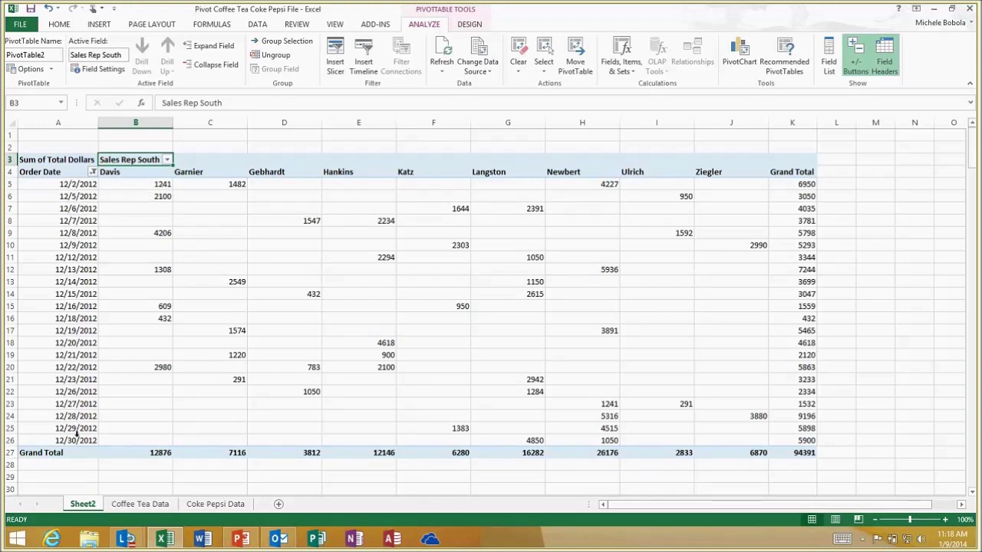
{"action": "scroll", "coordinate": [76, 435], "scroll_direction": "down", "scroll_amount": 3}
{"action": "scroll", "coordinate": [77, 436], "scroll_direction": "up", "scroll_amount": 3}
{"action": "left_click", "coordinate": [92, 172]}
{"action": "mouse_move", "coordinate": [44, 247]}
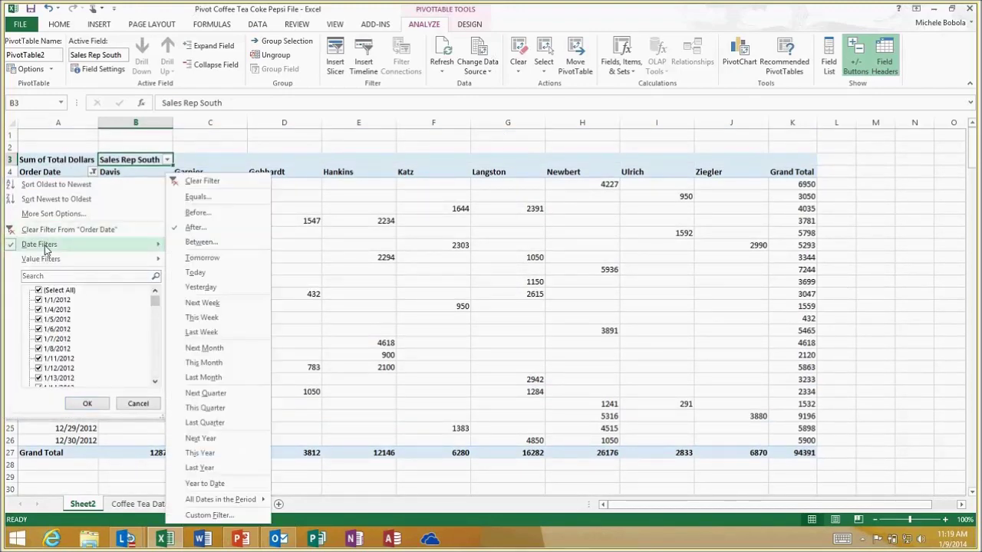
{"action": "key", "text": "Escape"}
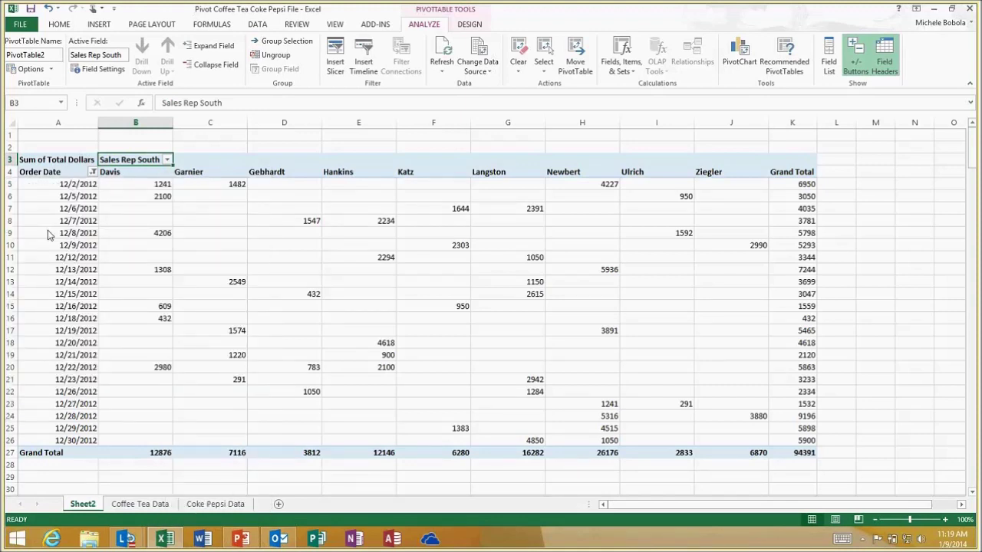
{"action": "key", "text": "ctrl+z"}
{"action": "left_click", "coordinate": [236, 221]}
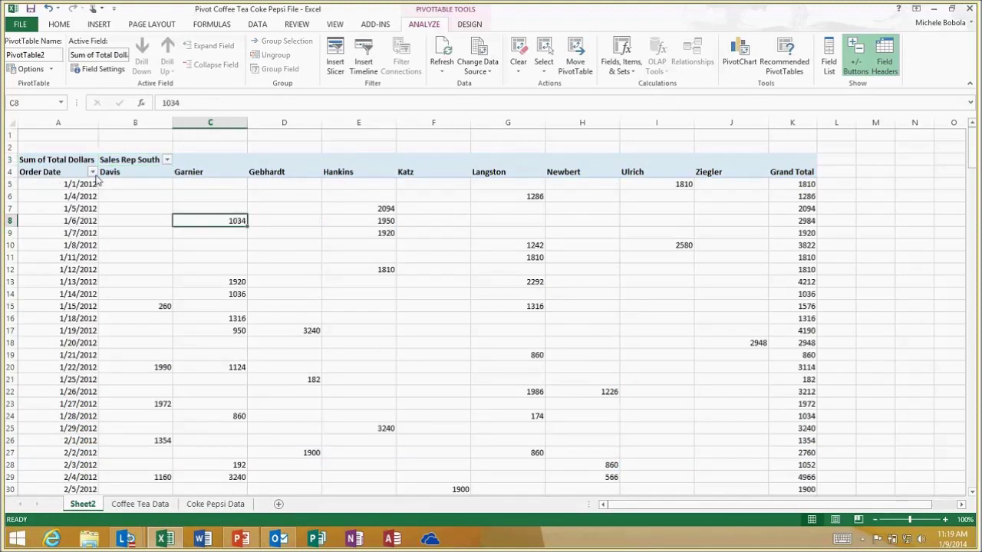
Filter Order Date to dates with Sum of Total Dollars at least 6000 and review the grand totals.
{"action": "left_click", "coordinate": [92, 172]}
{"action": "mouse_move", "coordinate": [63, 265]}
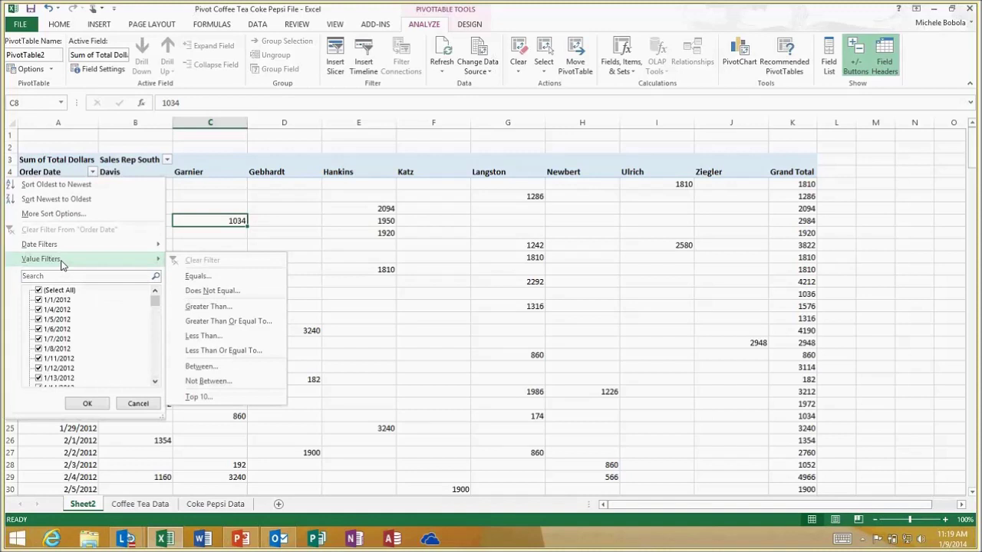
{"action": "left_click", "coordinate": [211, 322]}
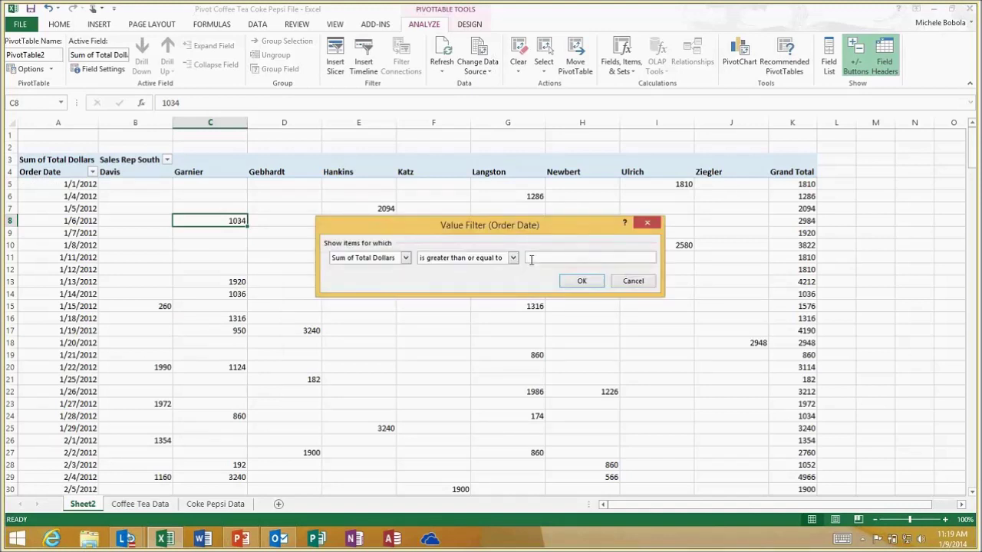
{"action": "type", "text": "8000"}
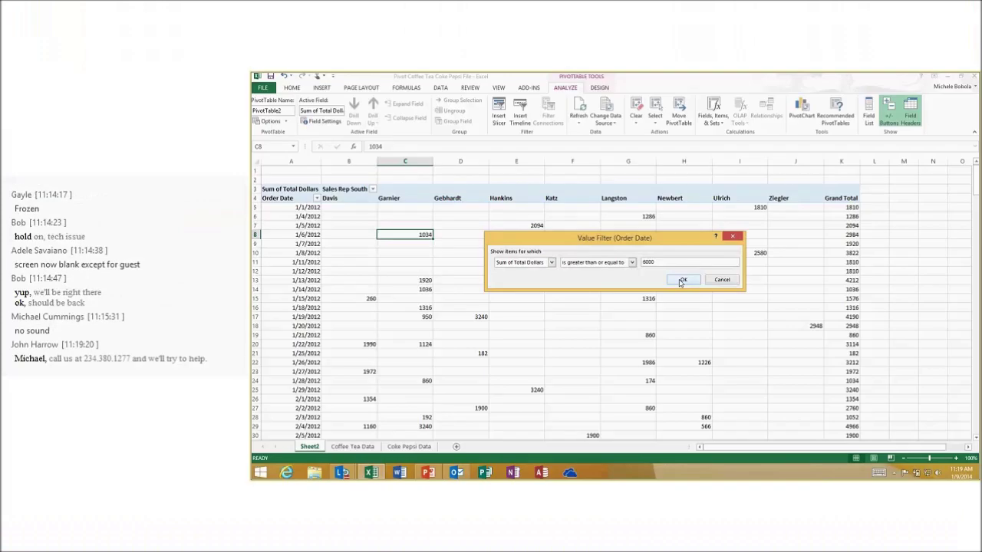
{"action": "left_click", "coordinate": [580, 281]}
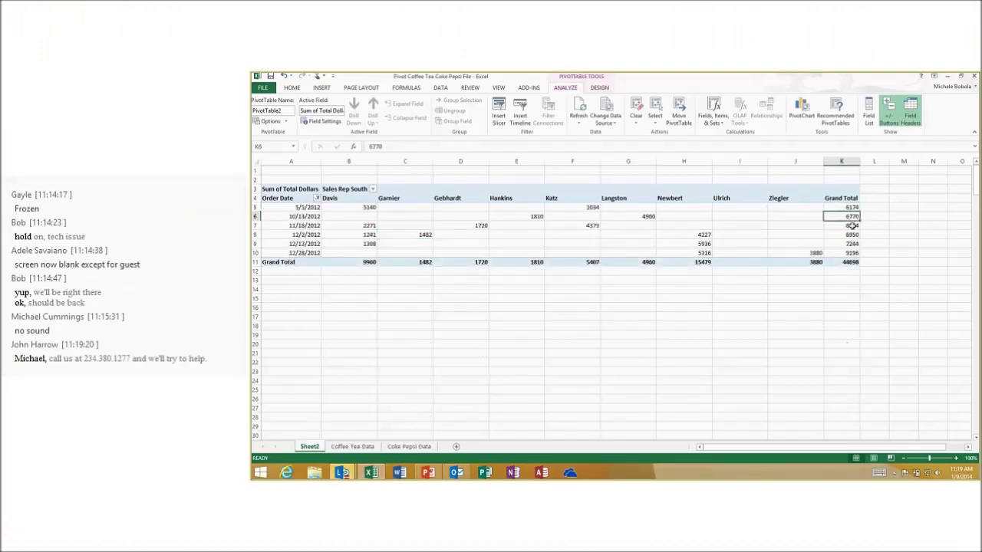
{"action": "left_click", "coordinate": [850, 235]}
{"action": "left_click", "coordinate": [841, 252]}
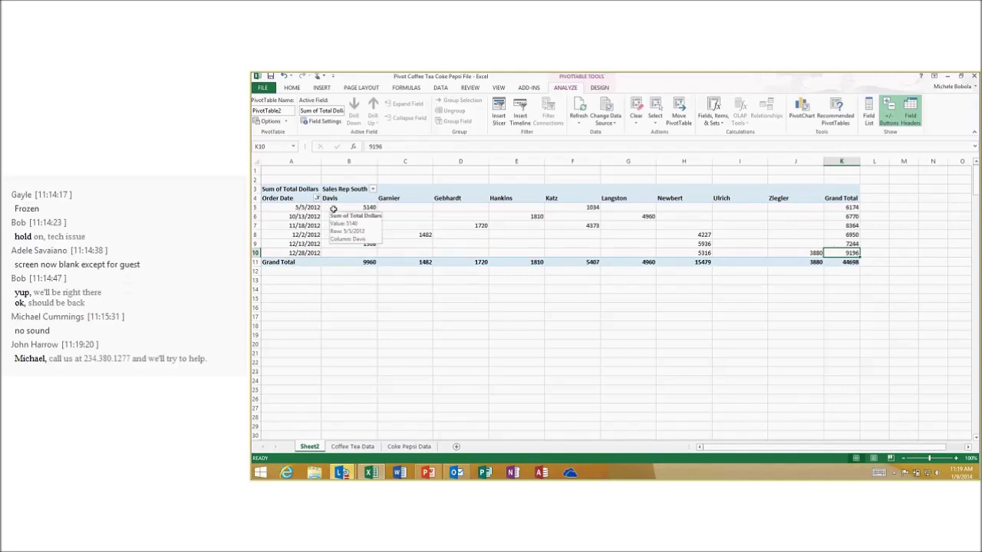
{"action": "left_click", "coordinate": [841, 207]}
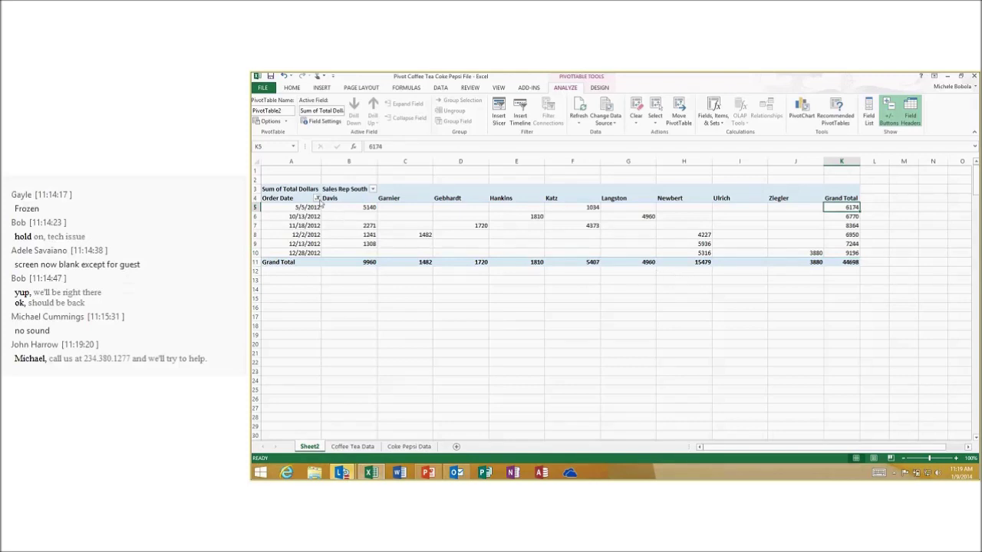
Clear the Order Date filter so every order date shows again.
{"action": "mouse_move", "coordinate": [318, 198]}
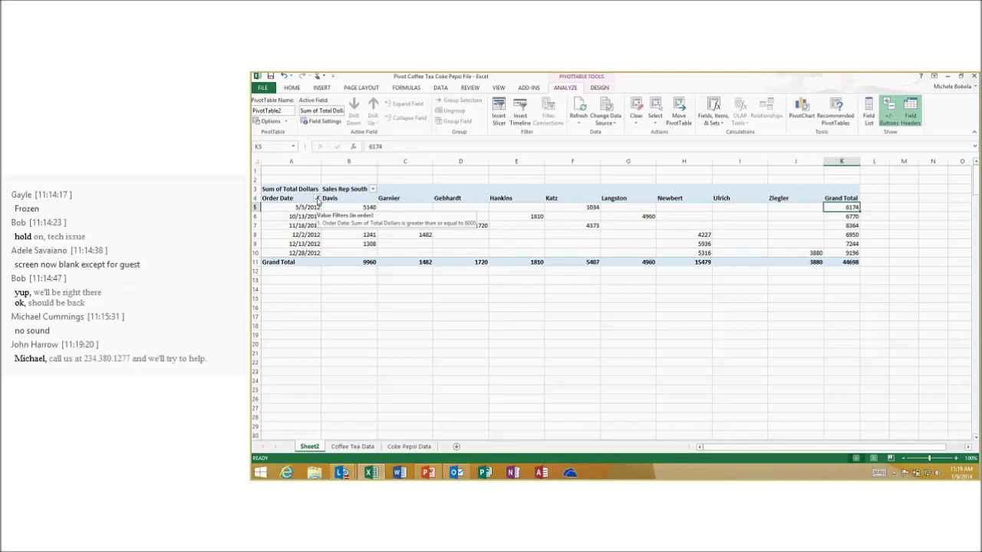
{"action": "left_click", "coordinate": [317, 199]}
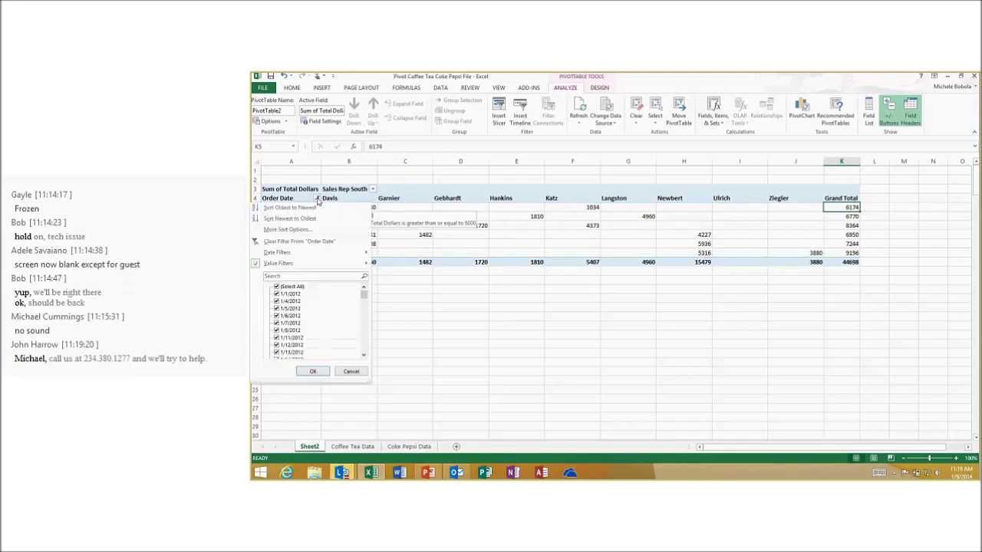
{"action": "left_click", "coordinate": [299, 242]}
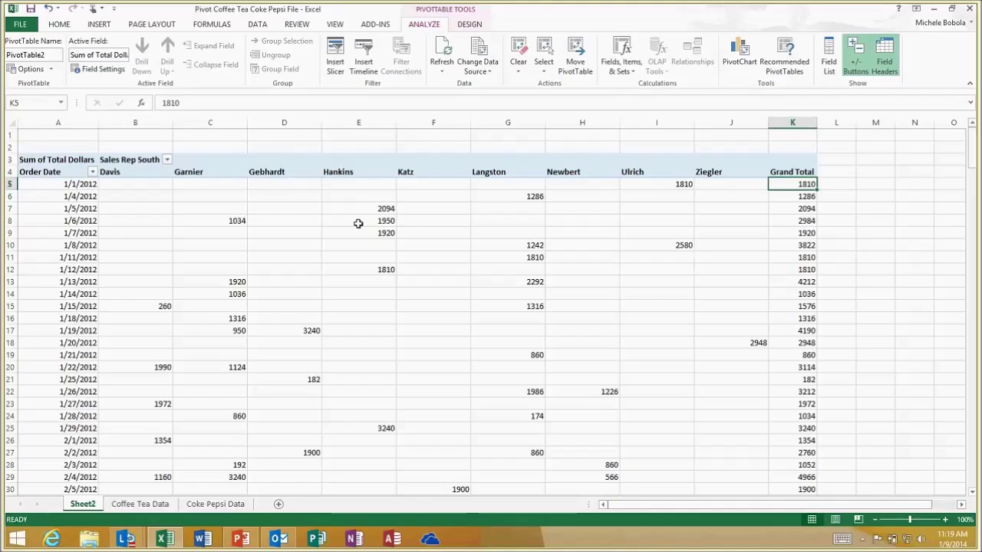
{"action": "left_click", "coordinate": [63, 159]}
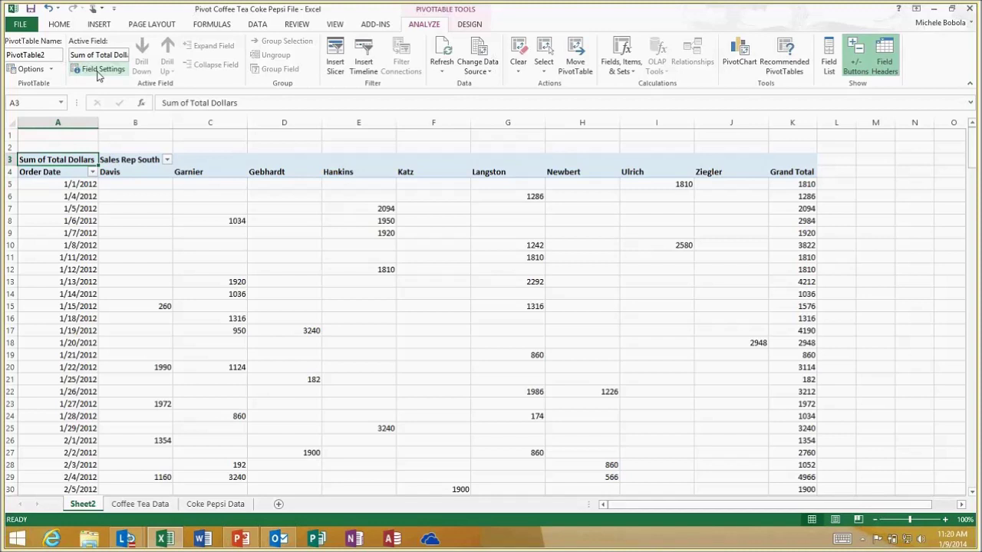
Rename the Sum of Total Dollars value field to 'Total Sales' in Value Field Settings.
{"action": "right_click", "coordinate": [85, 158]}
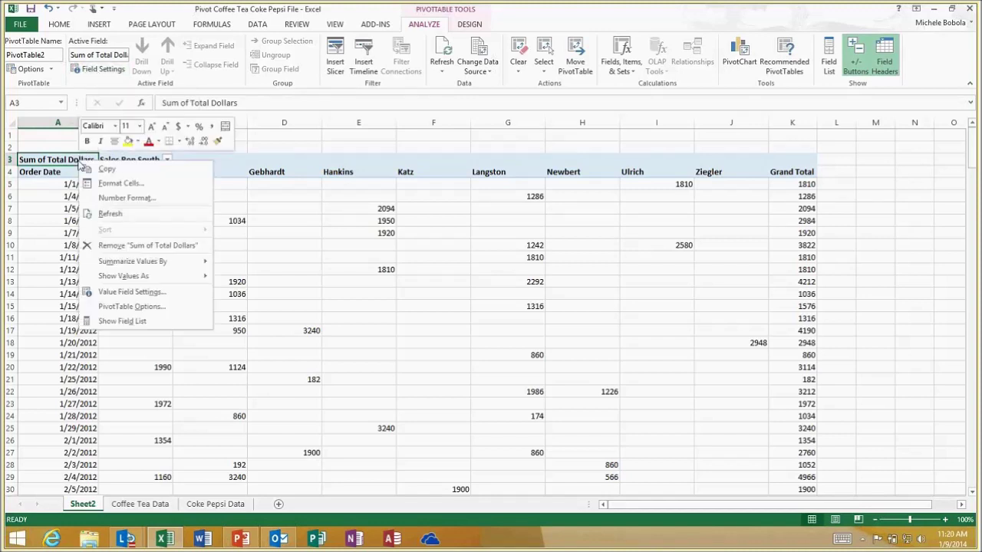
{"action": "left_click", "coordinate": [121, 298]}
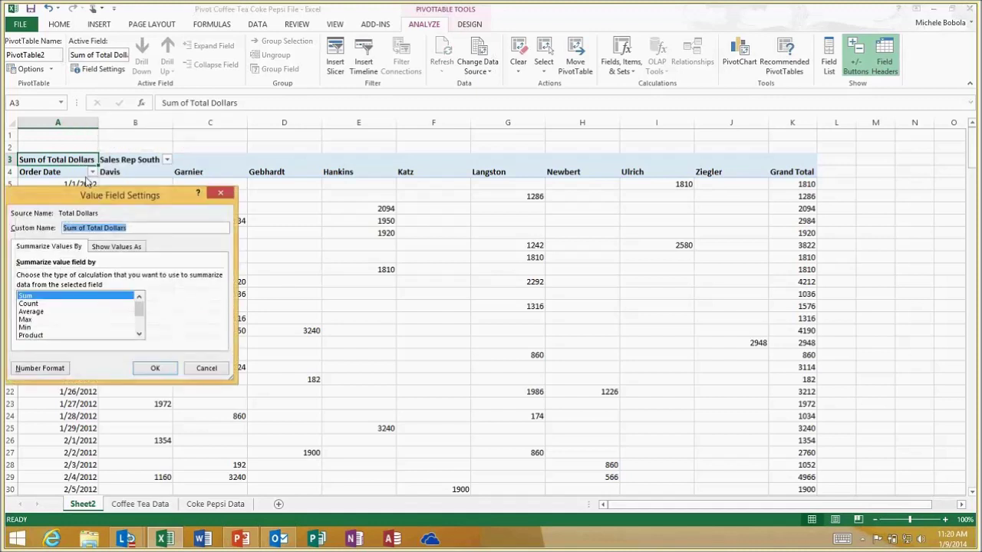
{"action": "left_click_drag", "start_coordinate": [74, 191], "coordinate": [76, 182]}
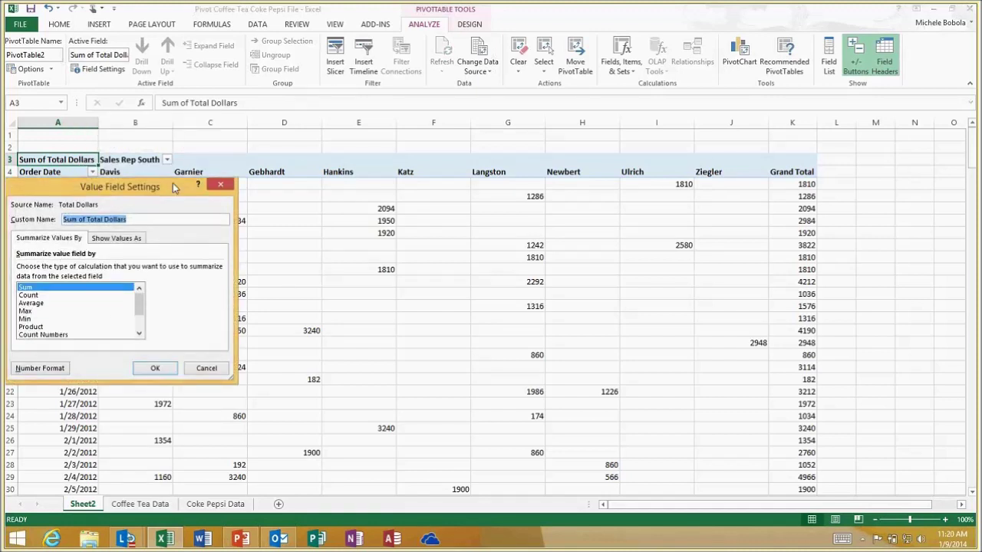
{"action": "left_click_drag", "start_coordinate": [175, 188], "coordinate": [447, 165]}
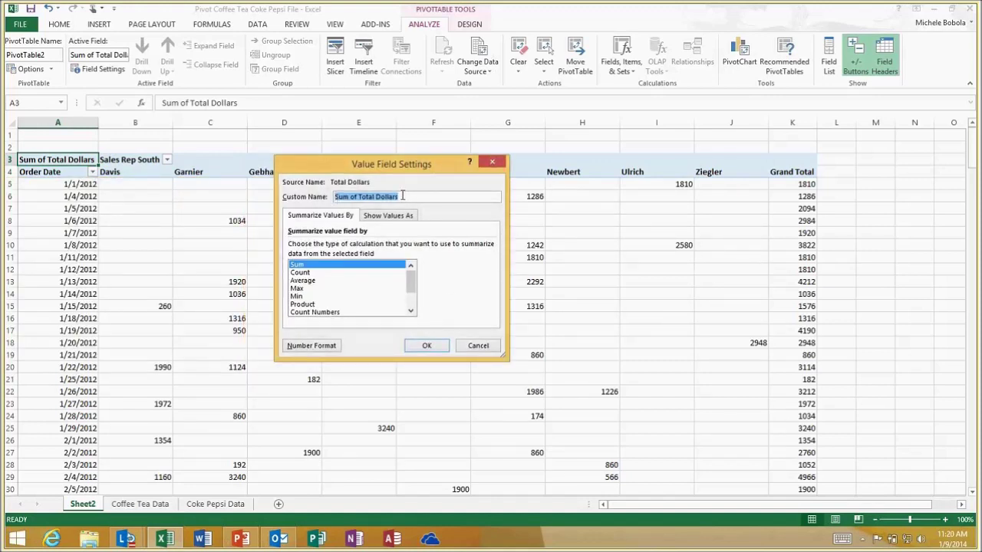
{"action": "type", "text": "Total Sales"}
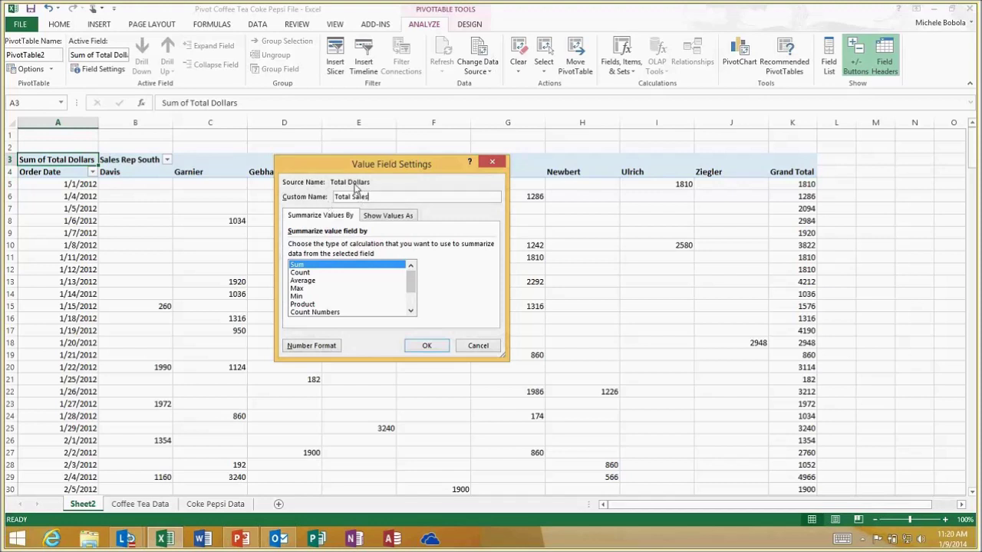
{"action": "left_click", "coordinate": [426, 346]}
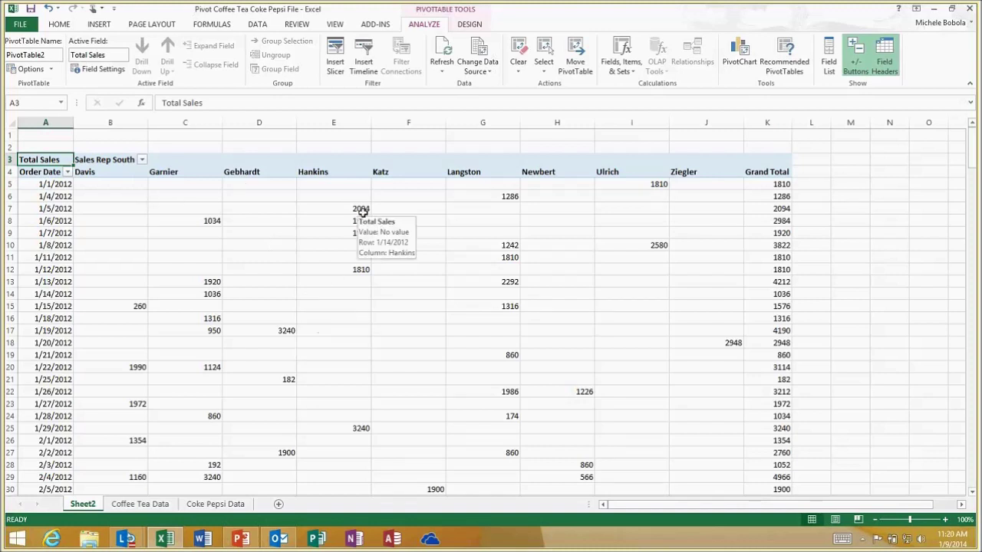
{"action": "left_click", "coordinate": [121, 187]}
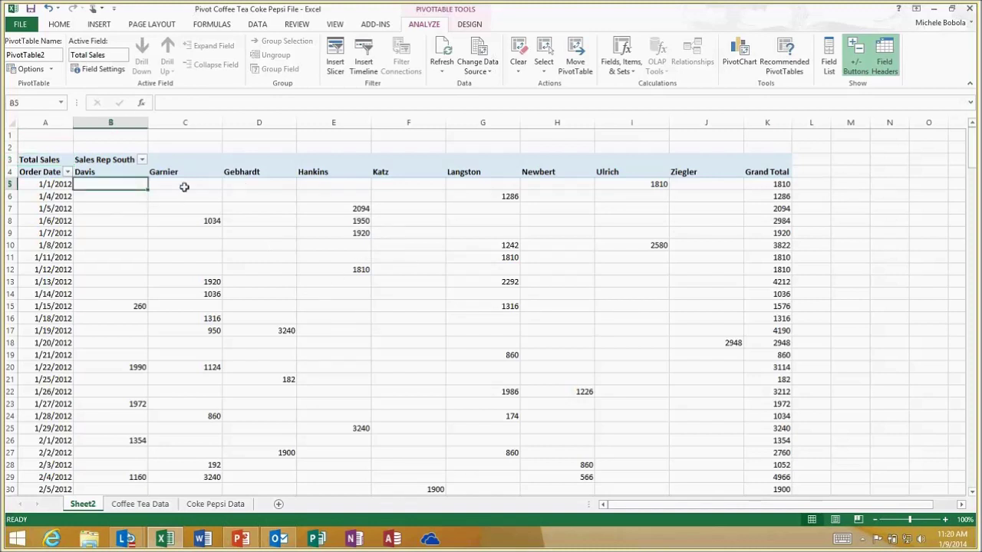
{"action": "left_click_drag", "start_coordinate": [184, 187], "coordinate": [767, 416]}
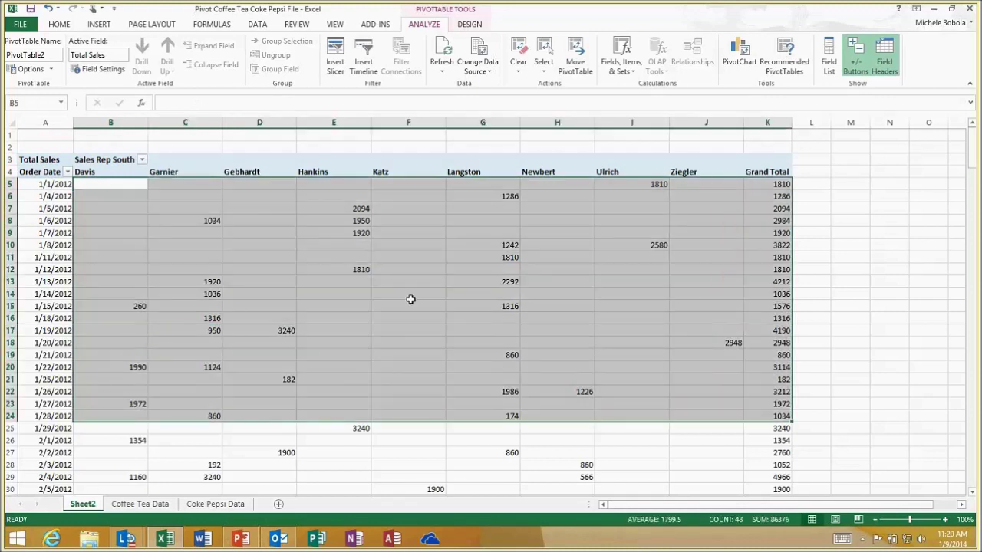
{"action": "left_click", "coordinate": [404, 220]}
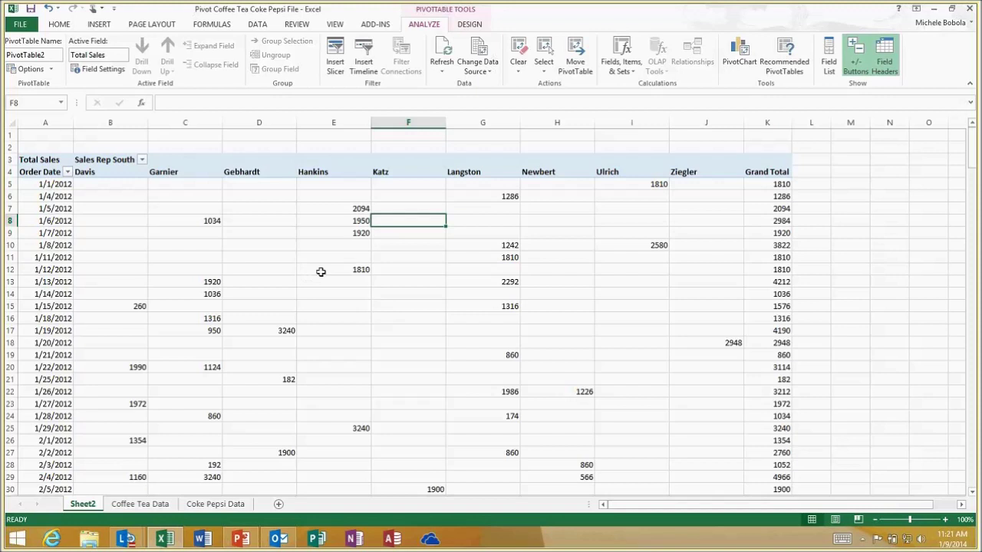
{"action": "mouse_move", "coordinate": [315, 271]}
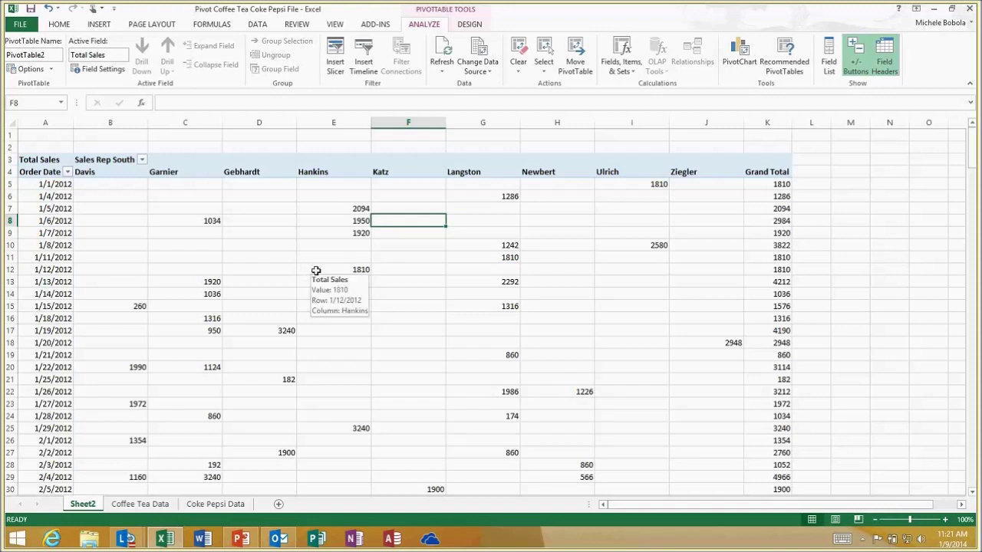
{"action": "left_click", "coordinate": [48, 163]}
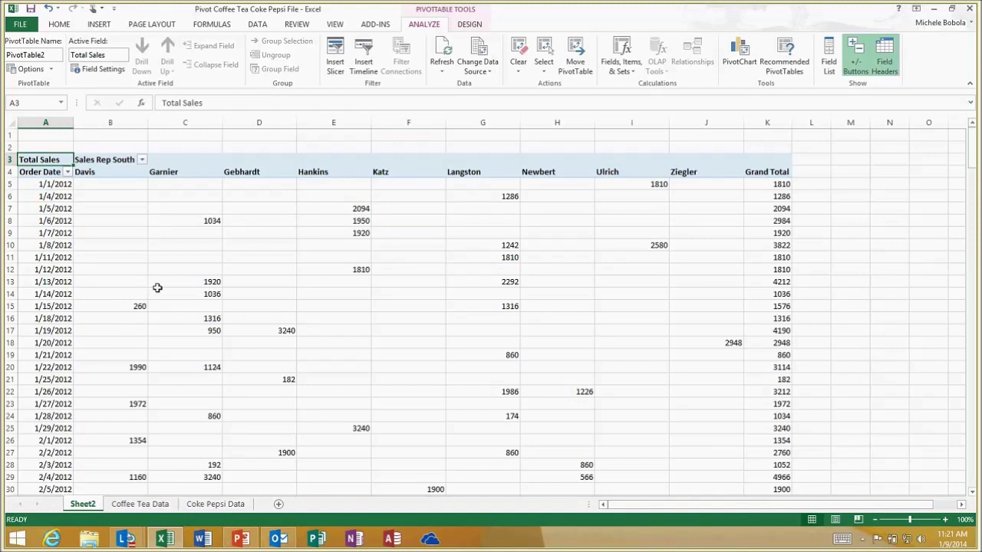
Format the Total Sales values as Currency with 0 decimal places.
{"action": "left_click", "coordinate": [93, 71]}
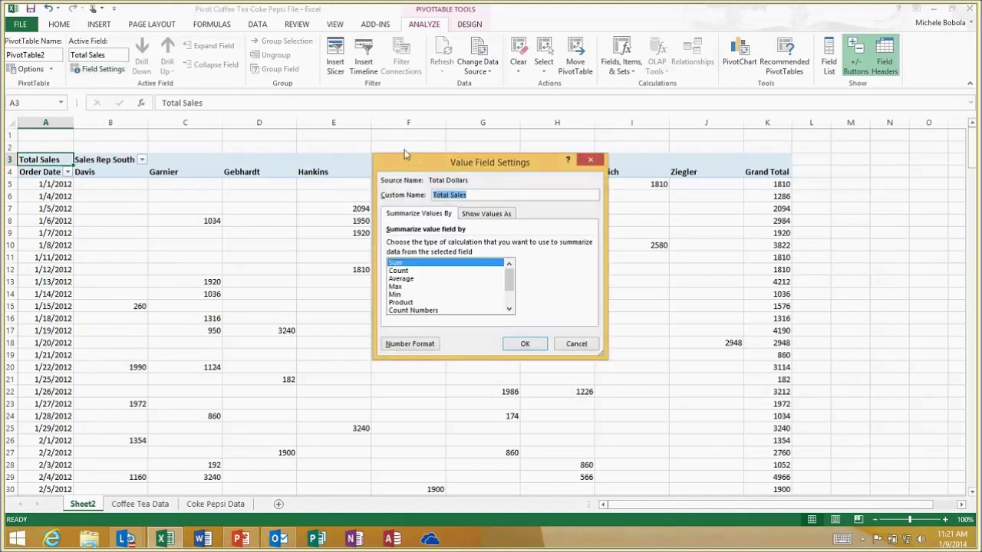
{"action": "left_click", "coordinate": [404, 345]}
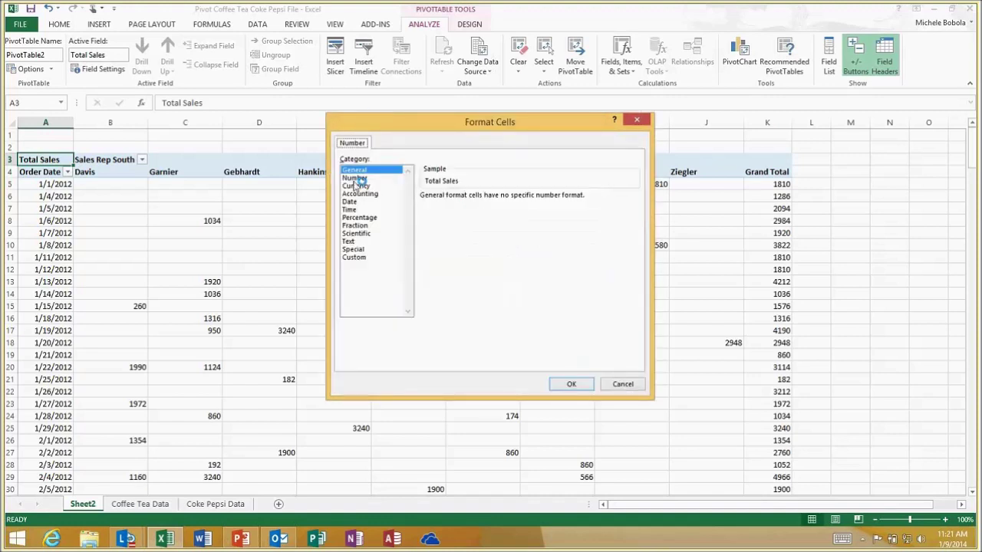
{"action": "left_click", "coordinate": [358, 186]}
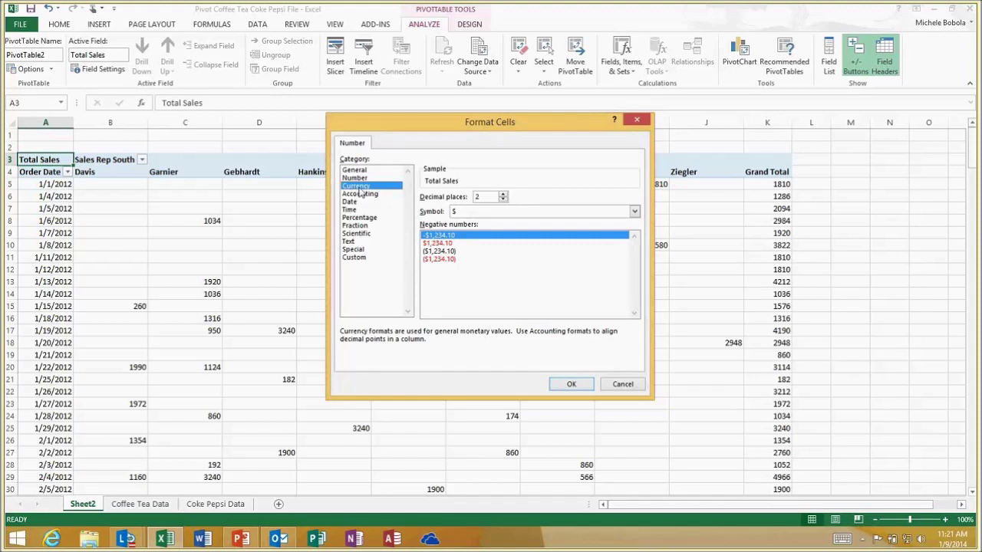
{"action": "left_click", "coordinate": [503, 200]}
{"action": "left_click", "coordinate": [503, 200]}
{"action": "left_click", "coordinate": [571, 384]}
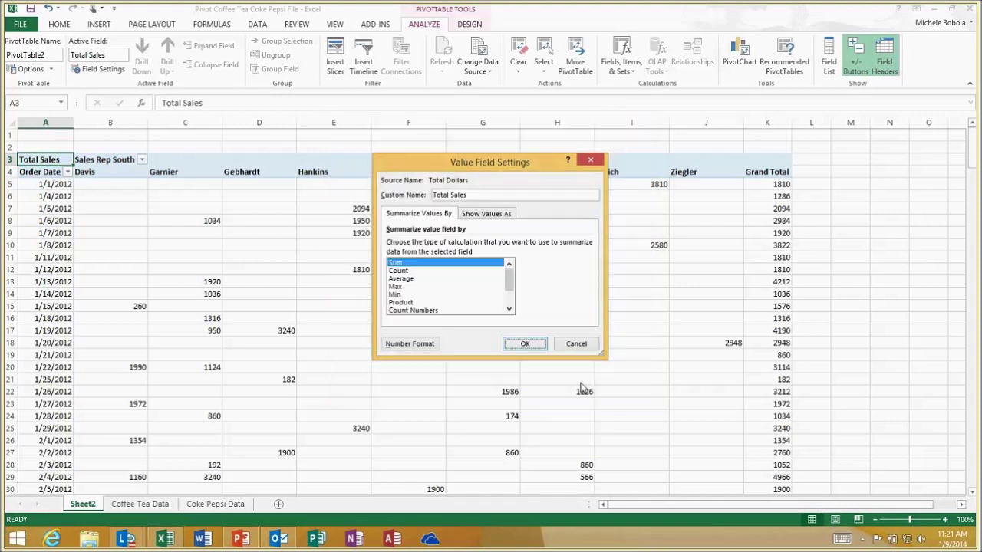
{"action": "left_click", "coordinate": [526, 344]}
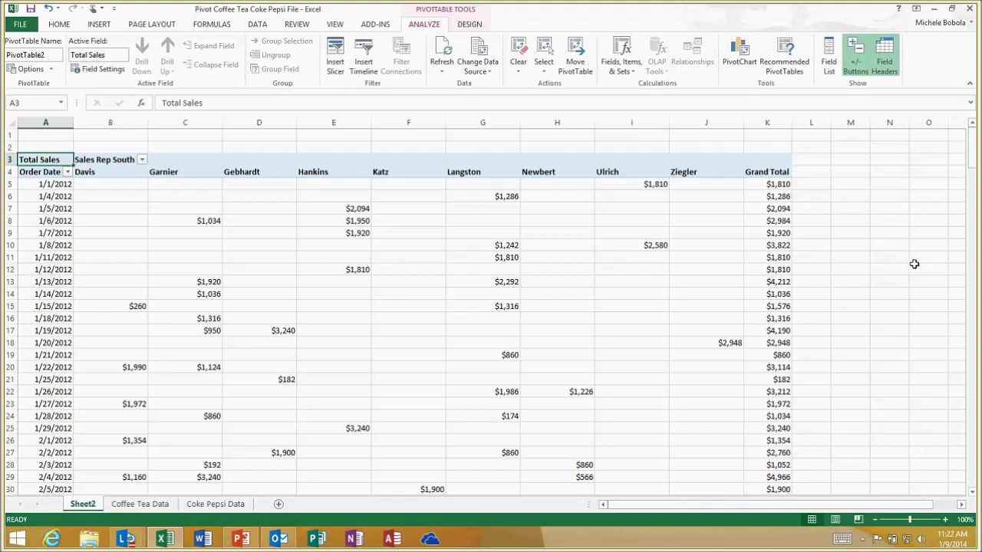
{"action": "mouse_move", "coordinate": [191, 256]}
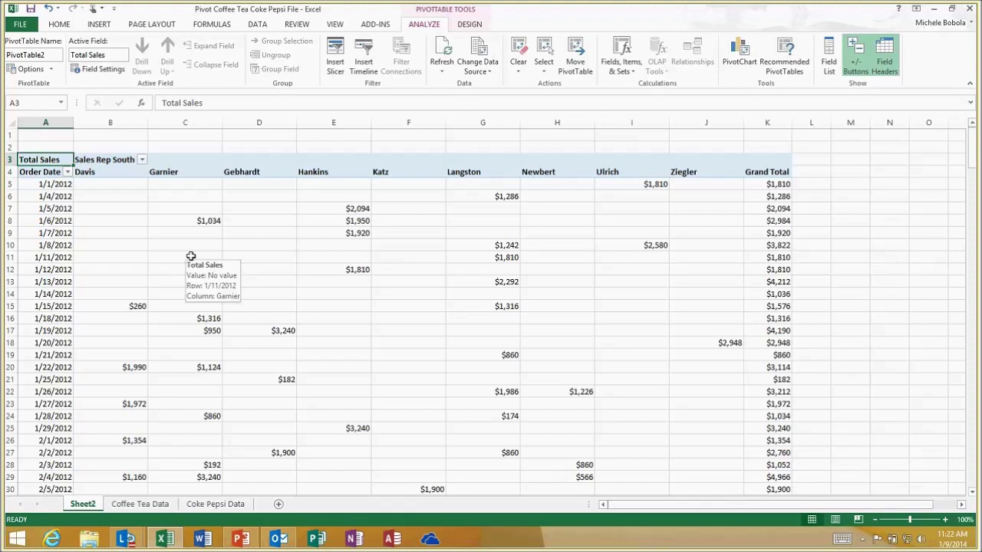
Group the pivot's Order Date field by months, Jan through Dec.
{"action": "left_click", "coordinate": [40, 172]}
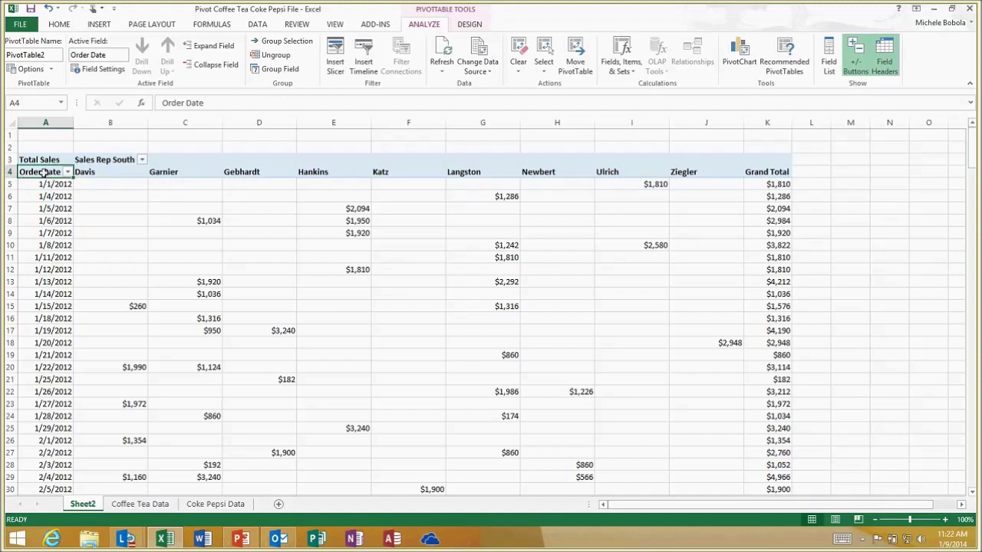
{"action": "left_click", "coordinate": [281, 45]}
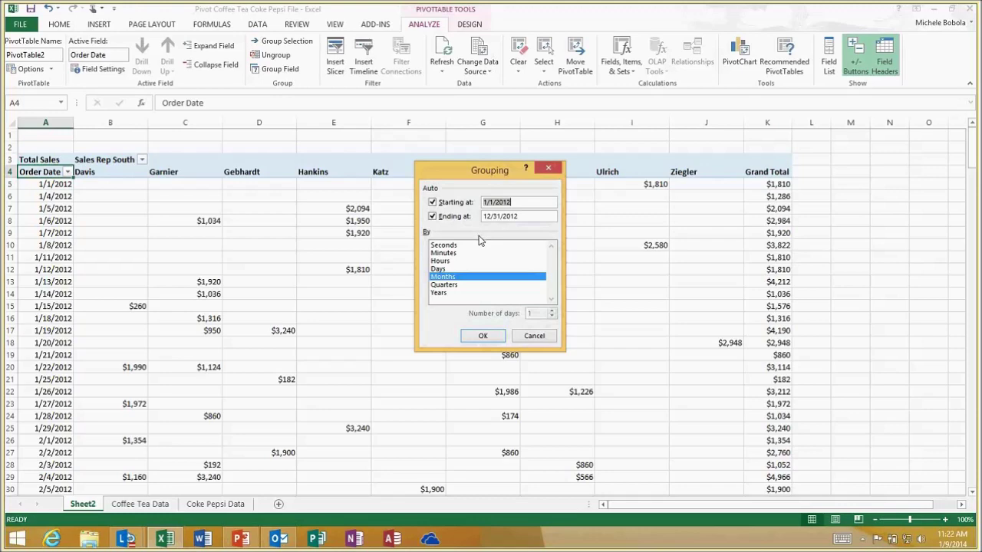
{"action": "left_click", "coordinate": [476, 337]}
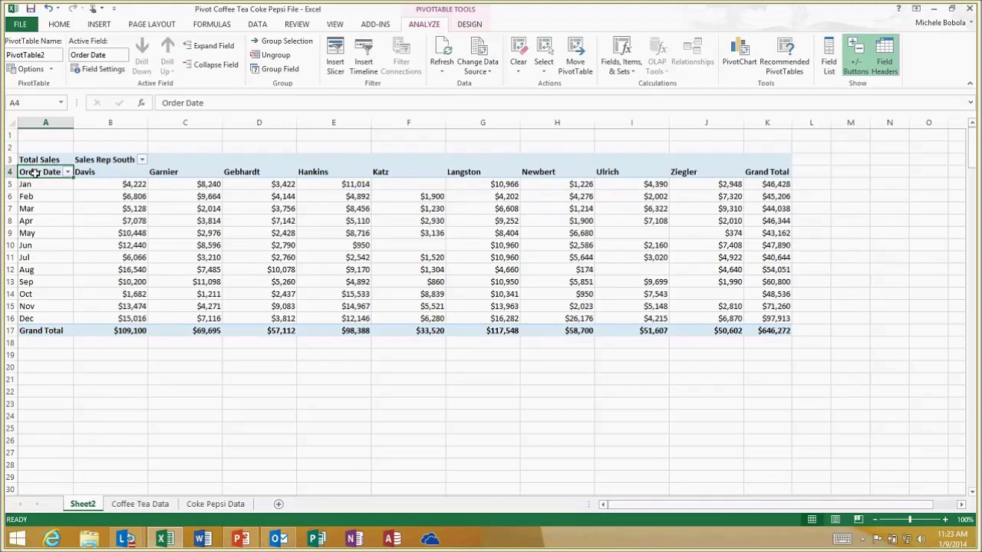
Regroup the order dates by both Months and Quarters, nesting months under Qtr1–Qtr4.
{"action": "left_click", "coordinate": [267, 46]}
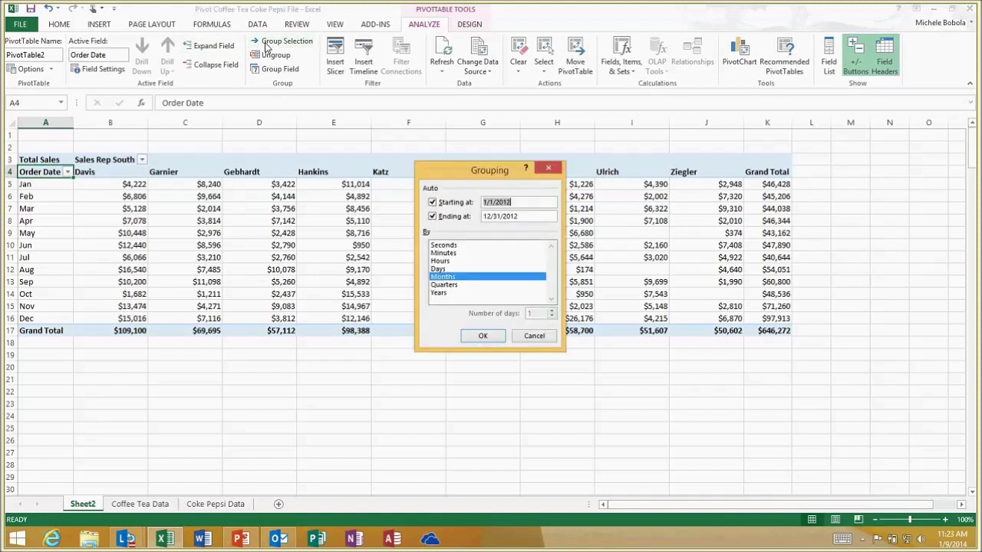
{"action": "left_click", "coordinate": [445, 286]}
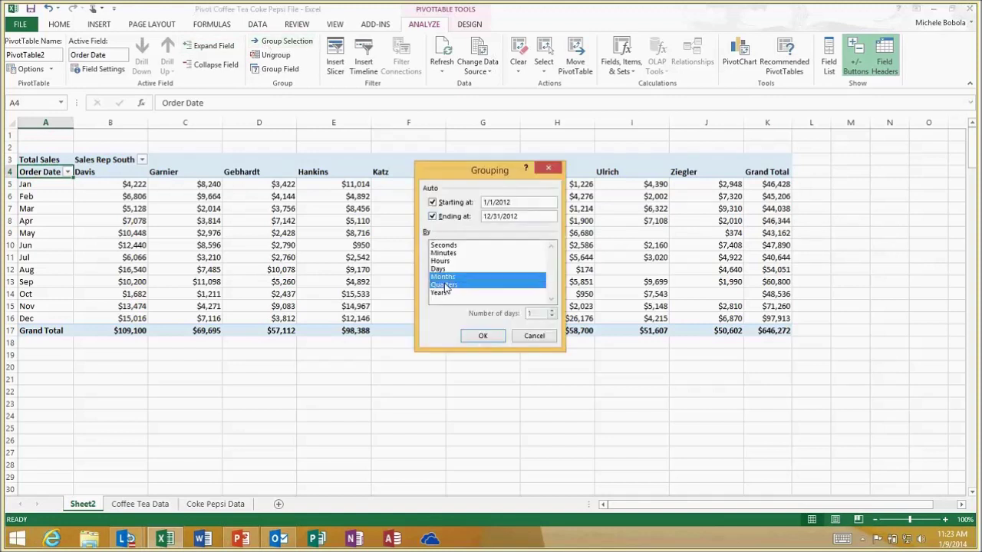
{"action": "left_click", "coordinate": [474, 337]}
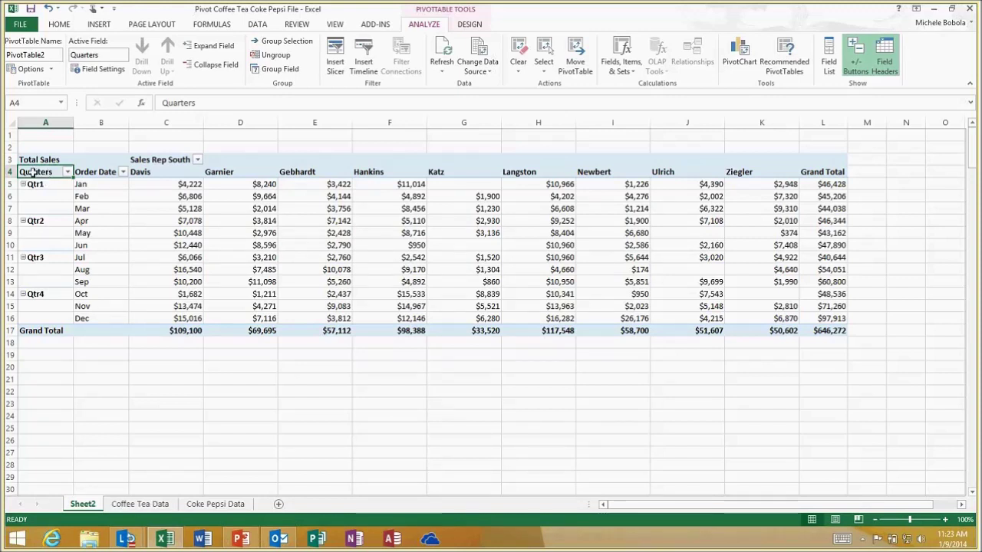
Give the Quarters field custom Sum subtotals, producing Qtr1 Sum through Qtr4 Sum rows.
{"action": "left_click", "coordinate": [104, 70]}
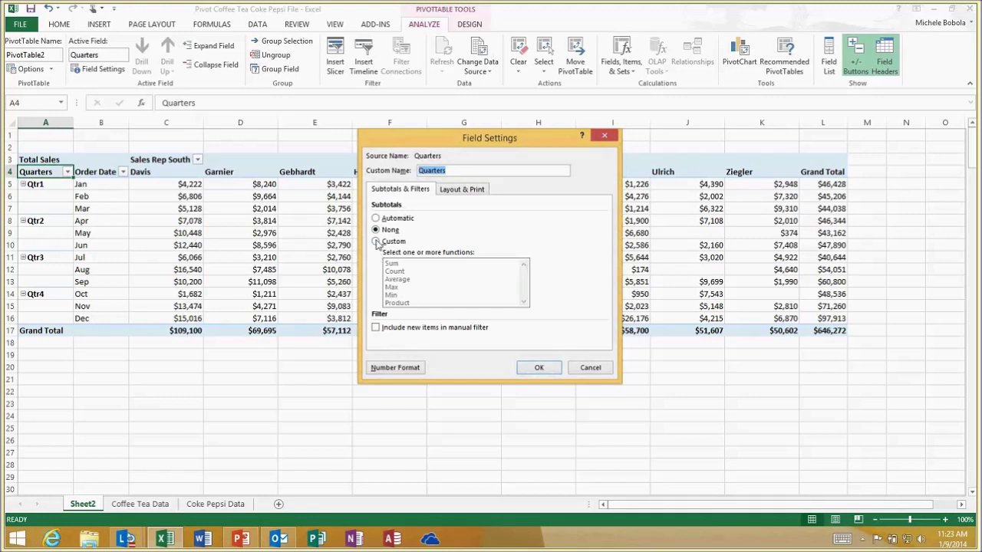
{"action": "left_click", "coordinate": [376, 242]}
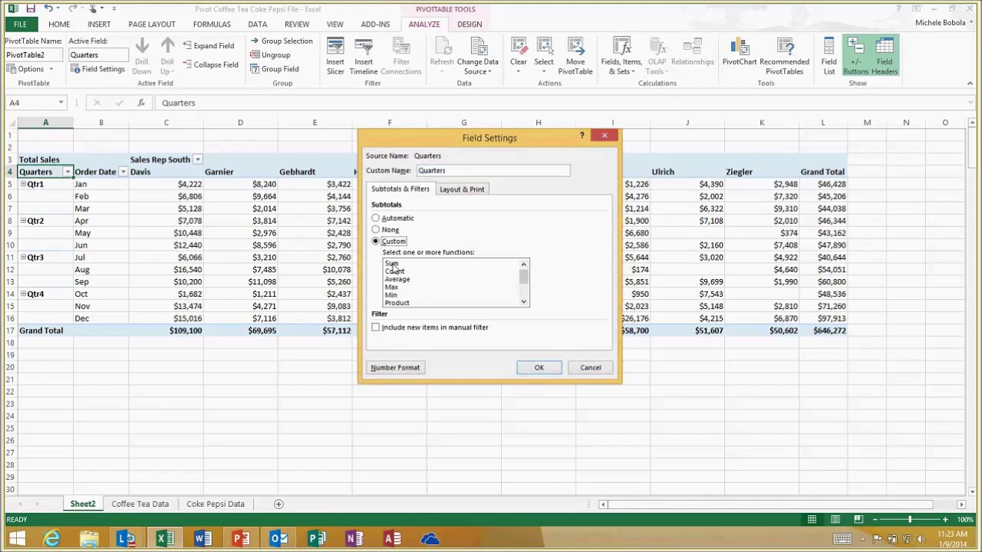
{"action": "left_click", "coordinate": [540, 371]}
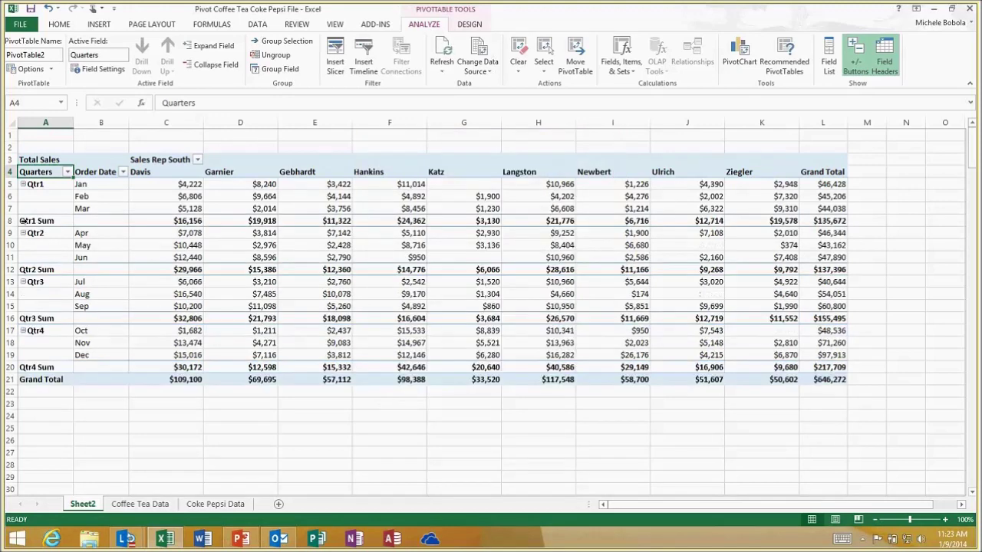
{"action": "left_click", "coordinate": [23, 221]}
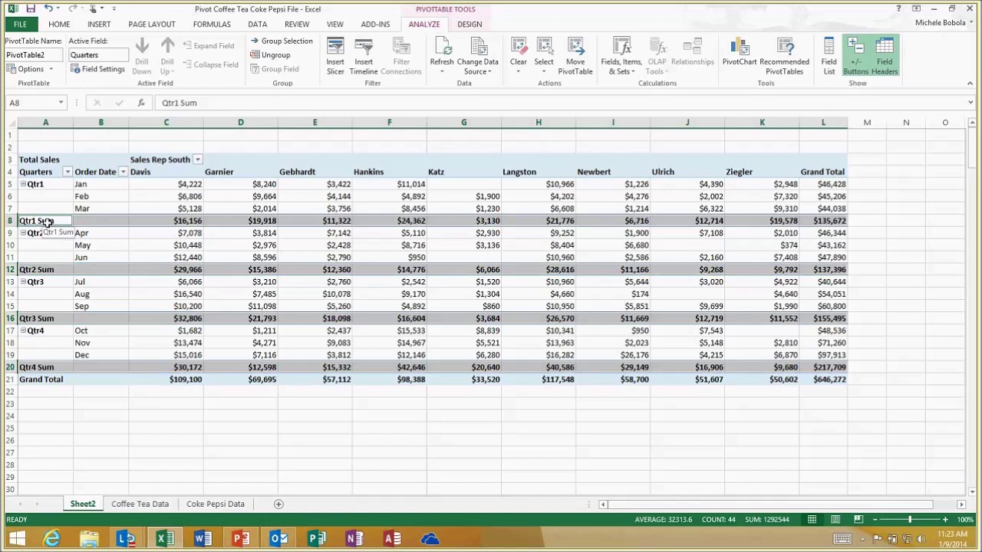
{"action": "left_click", "coordinate": [100, 221]}
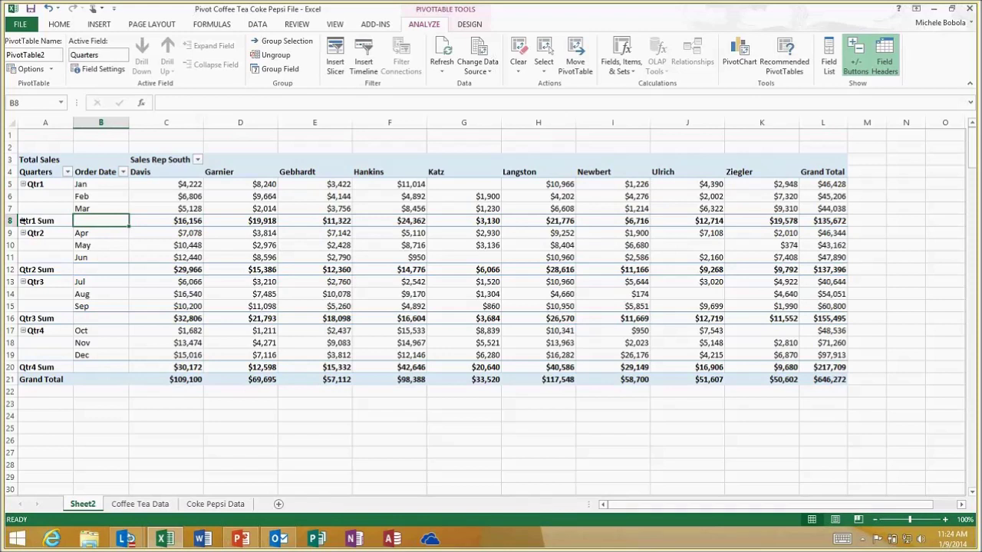
{"action": "left_click", "coordinate": [23, 221]}
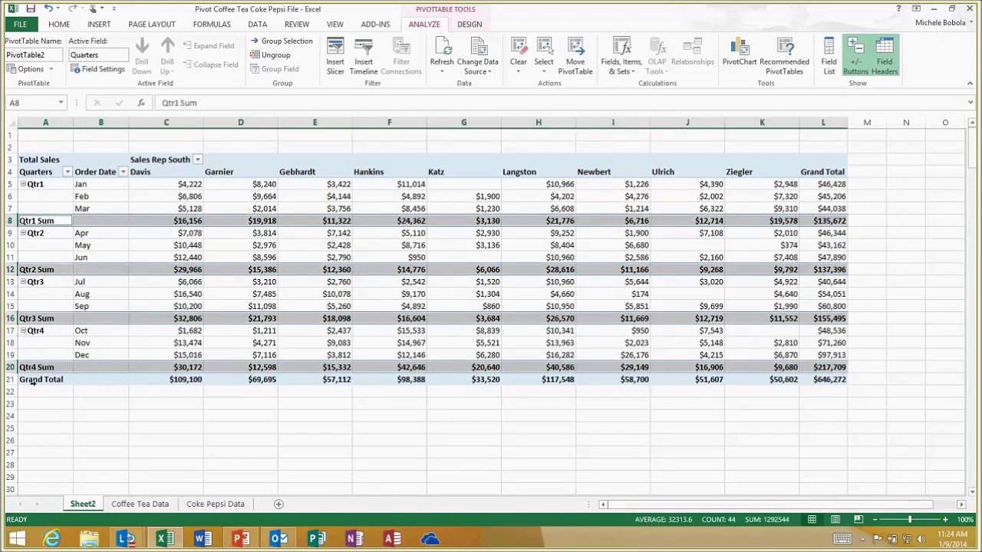
{"action": "right_click", "coordinate": [89, 220]}
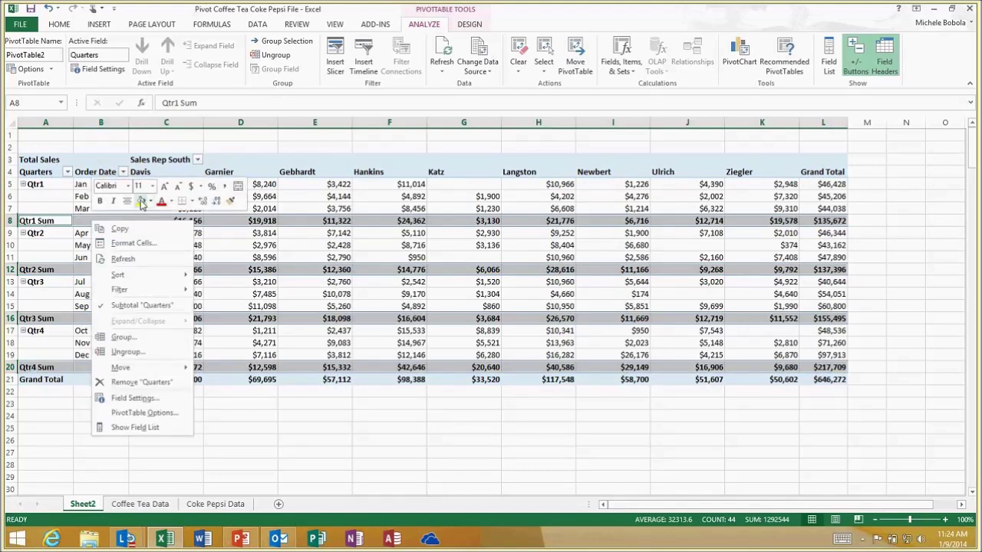
{"action": "left_click", "coordinate": [141, 201]}
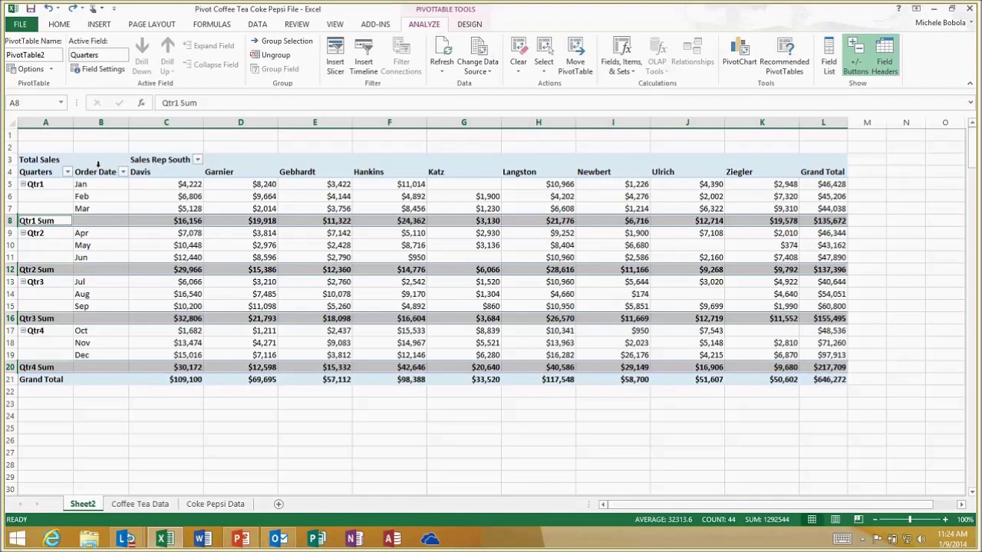
{"action": "left_click", "coordinate": [98, 164]}
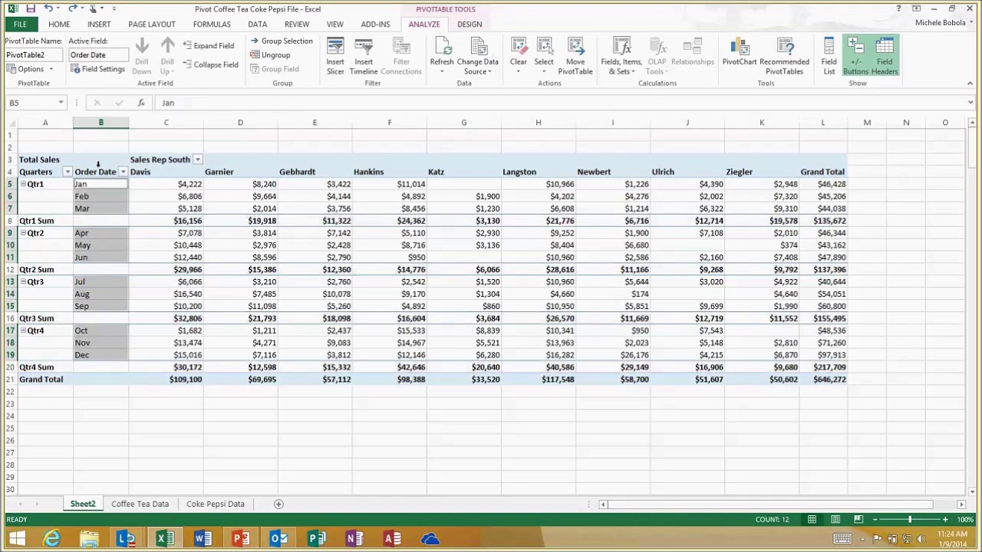
{"action": "left_click", "coordinate": [145, 163]}
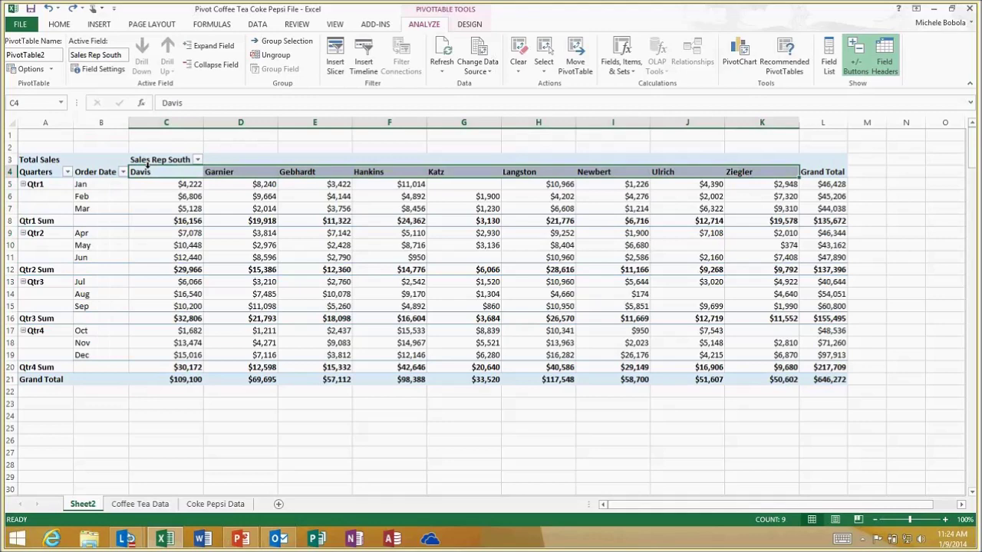
{"action": "left_click", "coordinate": [147, 164]}
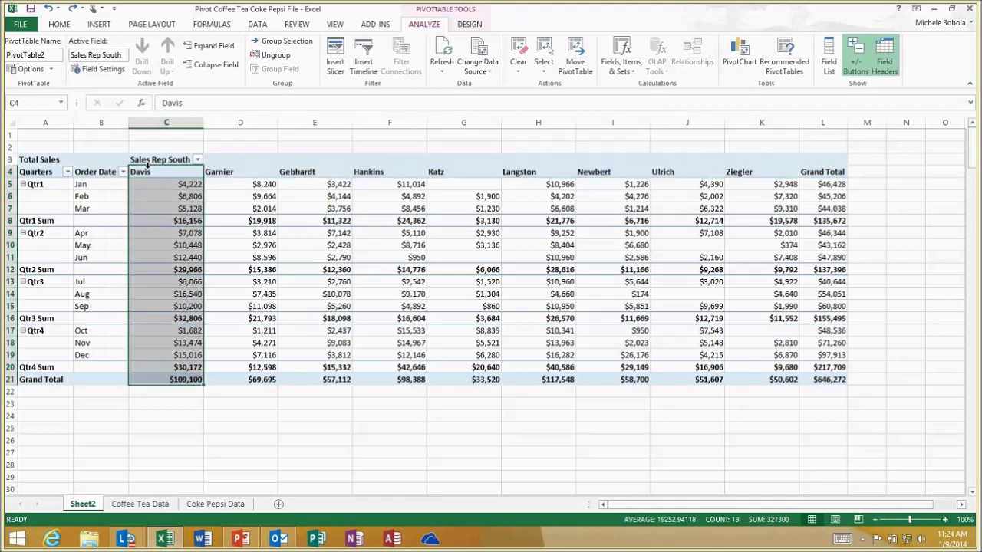
{"action": "left_click", "coordinate": [24, 220]}
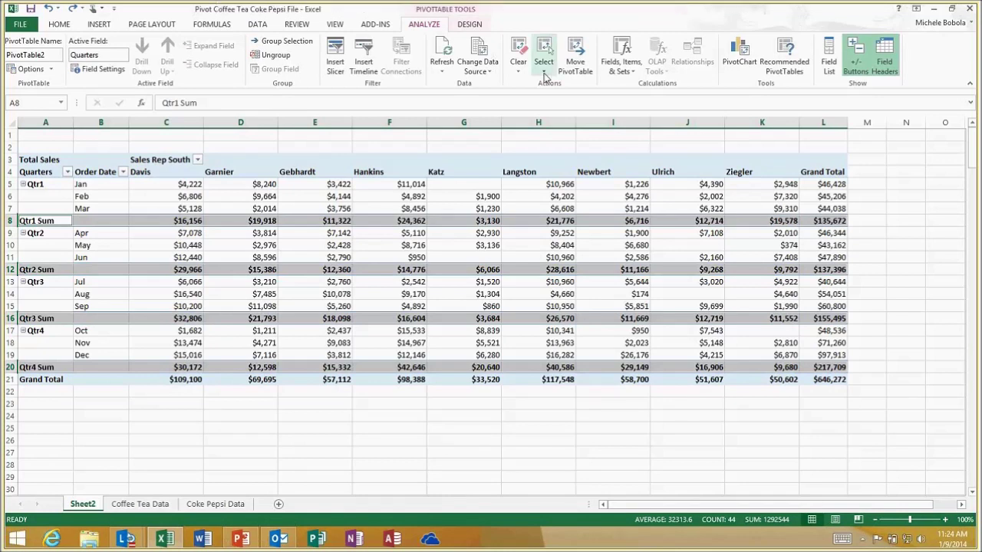
{"action": "left_click", "coordinate": [546, 69]}
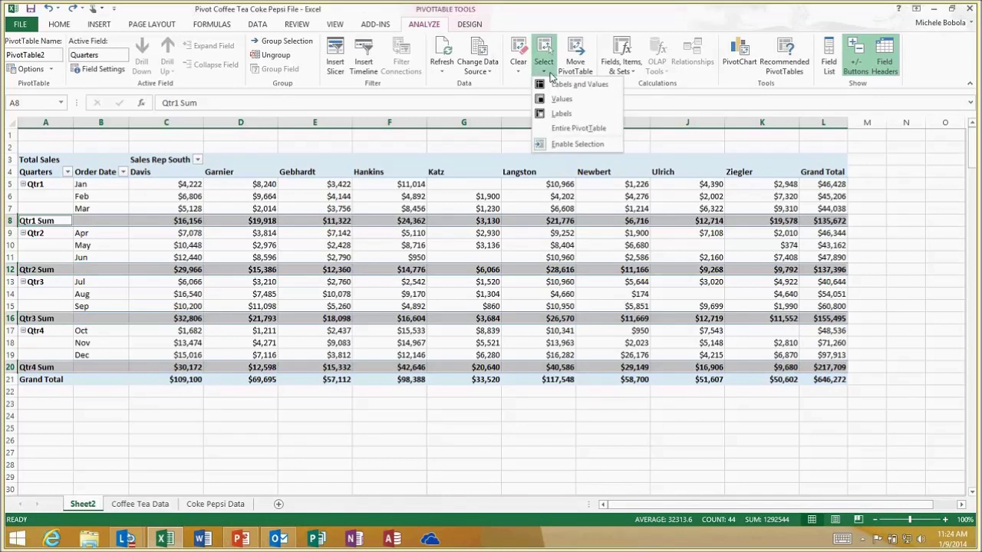
{"action": "left_click", "coordinate": [562, 100]}
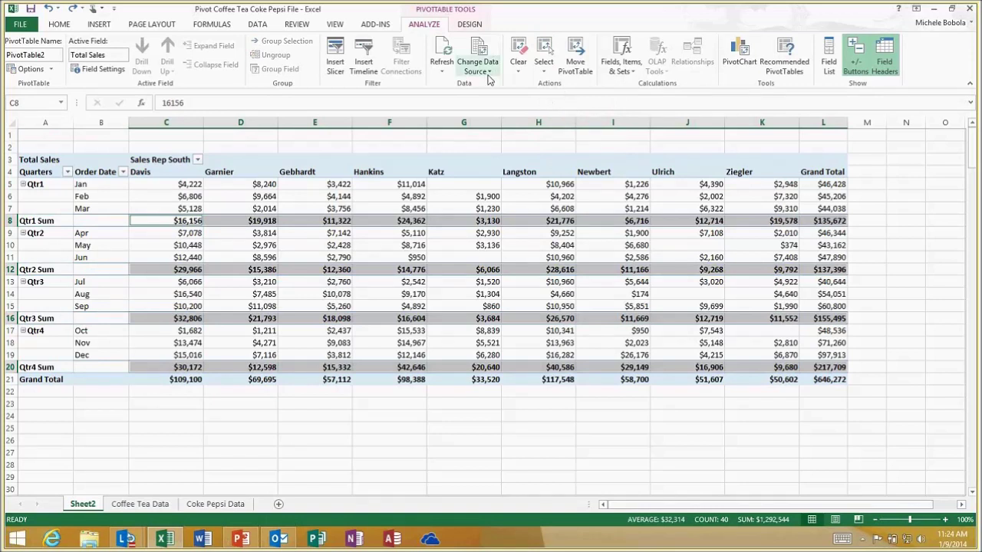
{"action": "left_click", "coordinate": [543, 67]}
{"action": "left_click", "coordinate": [558, 114]}
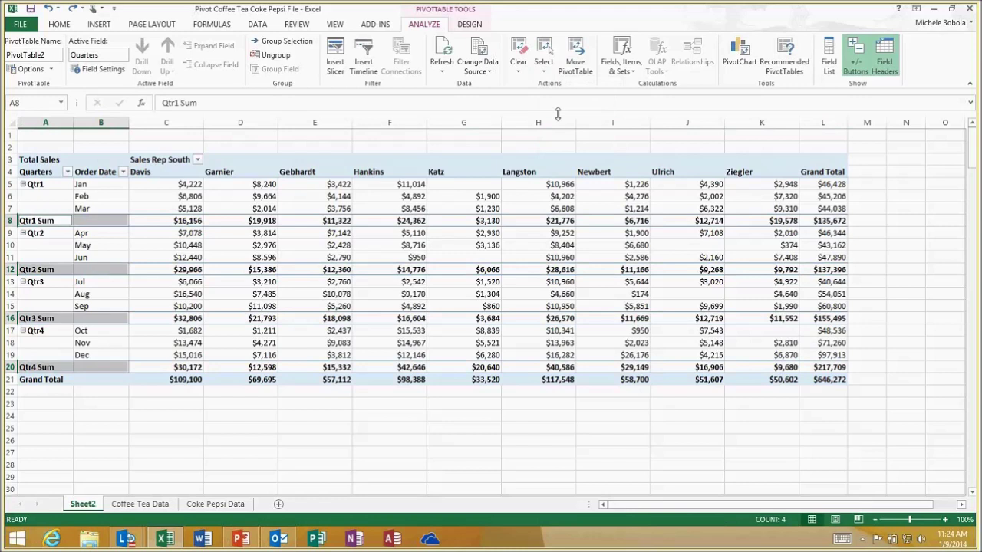
{"action": "left_click", "coordinate": [543, 64]}
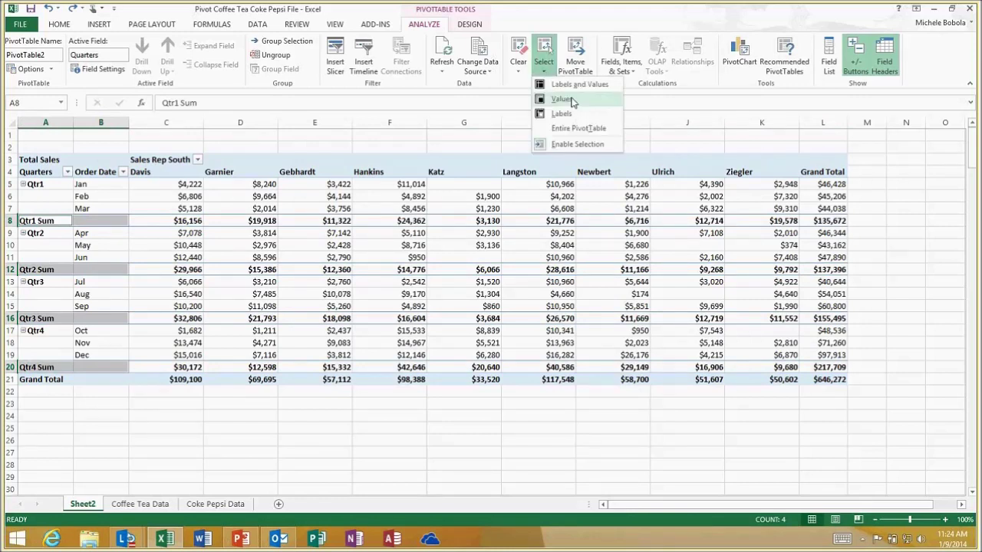
{"action": "left_click", "coordinate": [566, 86]}
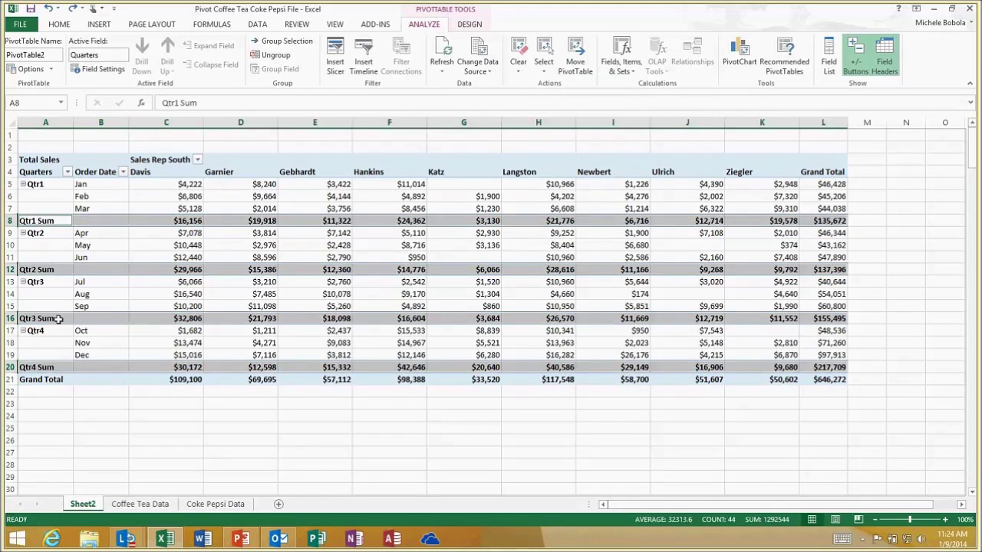
{"action": "left_click", "coordinate": [97, 175]}
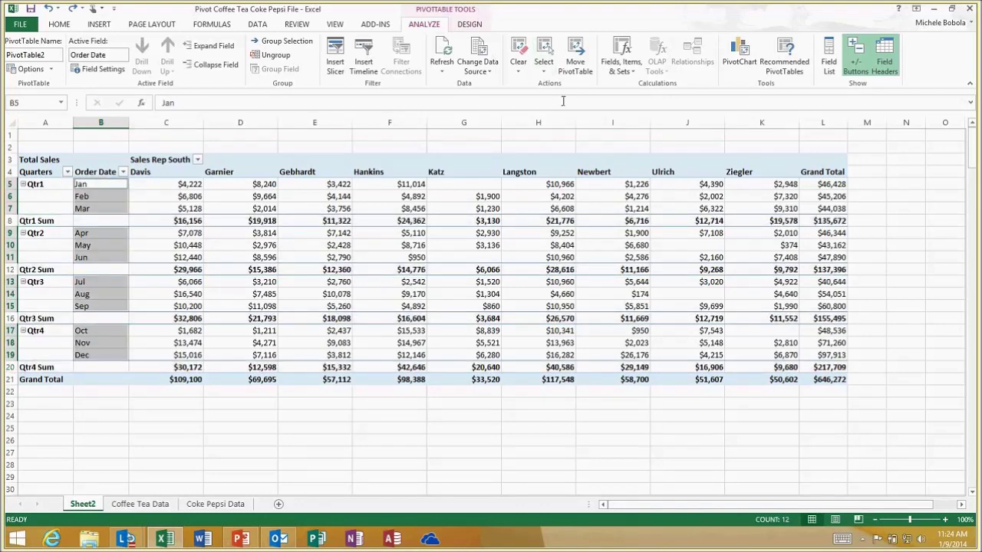
{"action": "left_click", "coordinate": [543, 65]}
{"action": "left_click", "coordinate": [568, 108]}
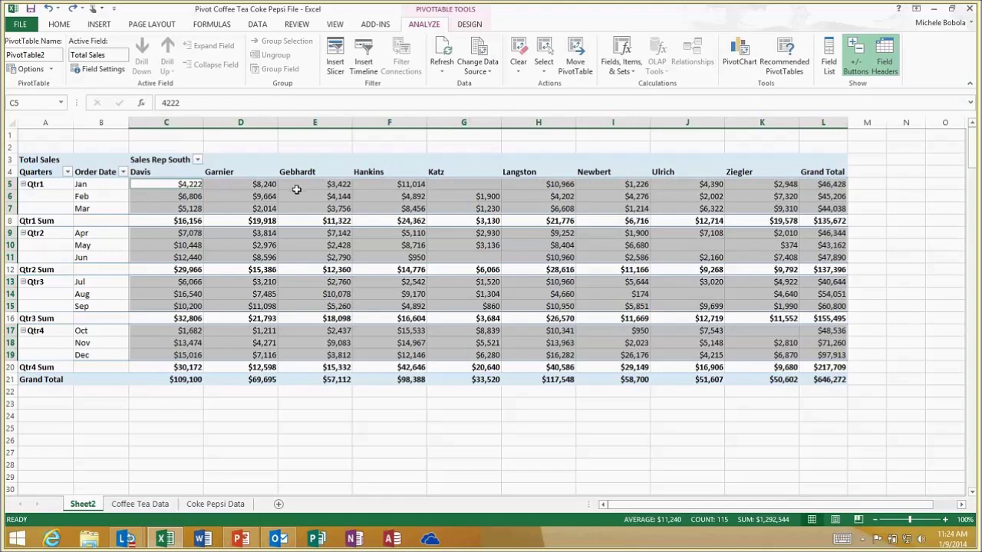
{"action": "mouse_move", "coordinate": [296, 189]}
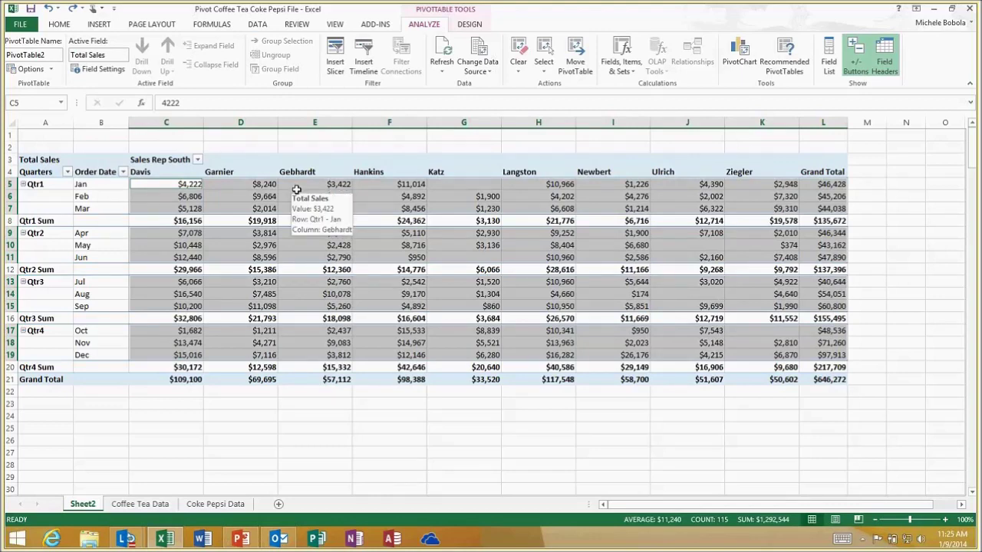
{"action": "left_click", "coordinate": [296, 189]}
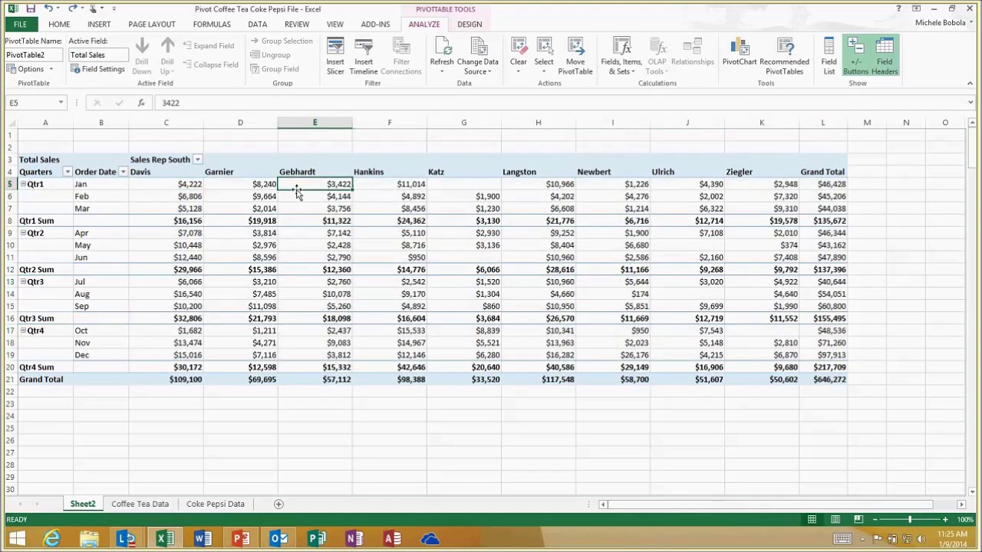
{"action": "left_click", "coordinate": [546, 70]}
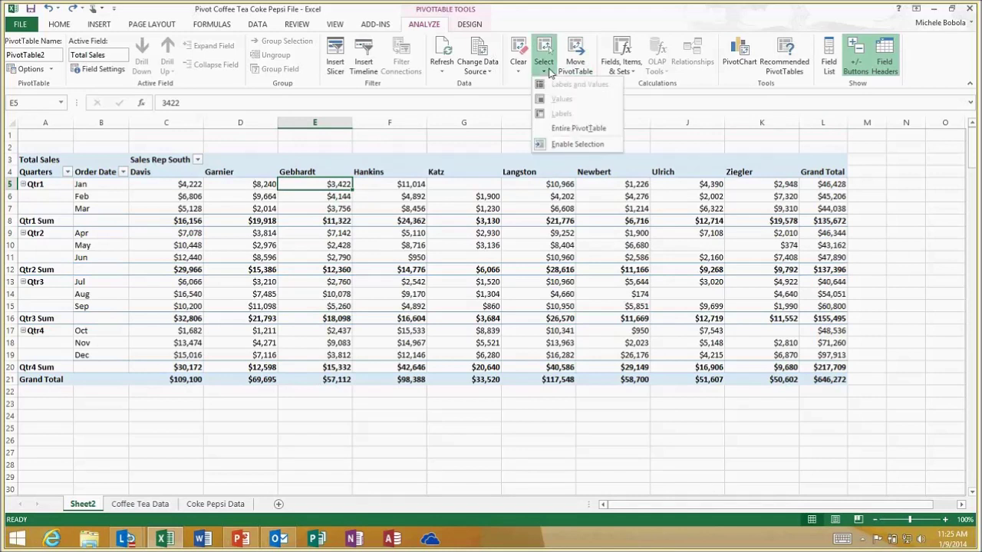
{"action": "left_click", "coordinate": [565, 144]}
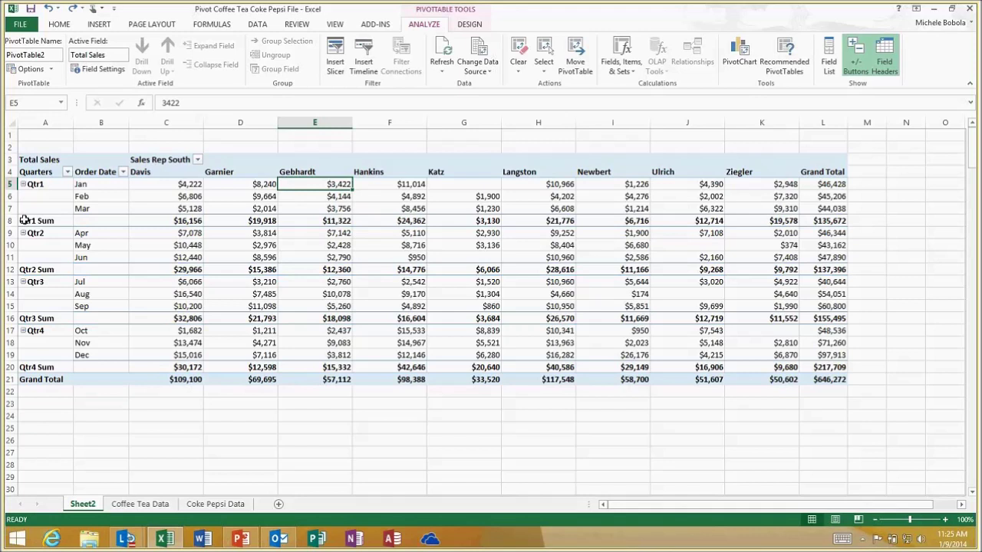
{"action": "left_click", "coordinate": [544, 66]}
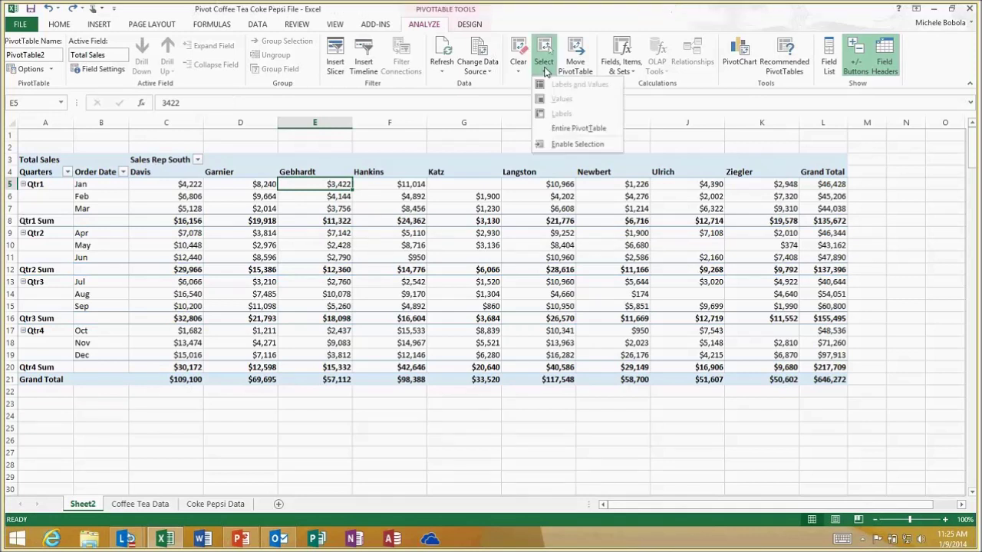
{"action": "left_click", "coordinate": [568, 147]}
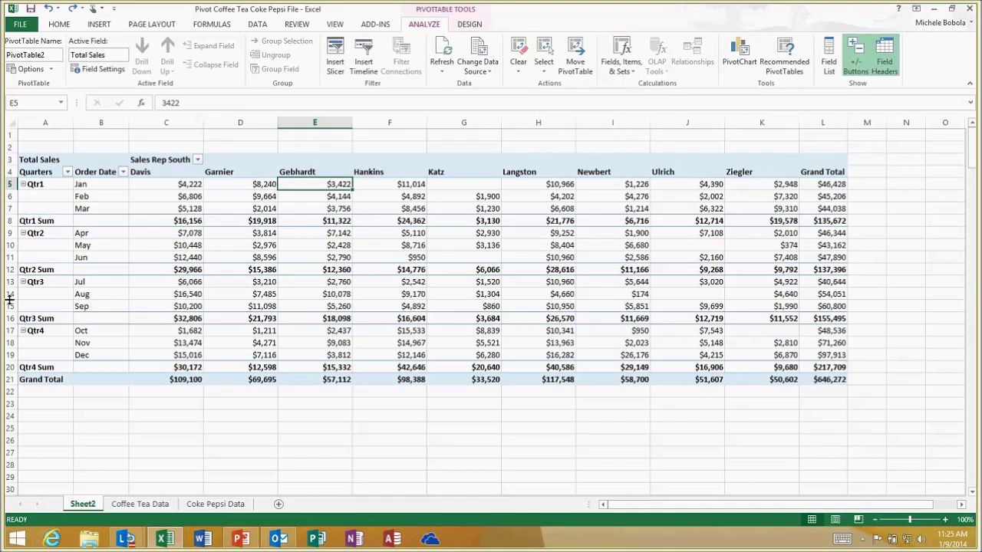
{"action": "left_click", "coordinate": [20, 220]}
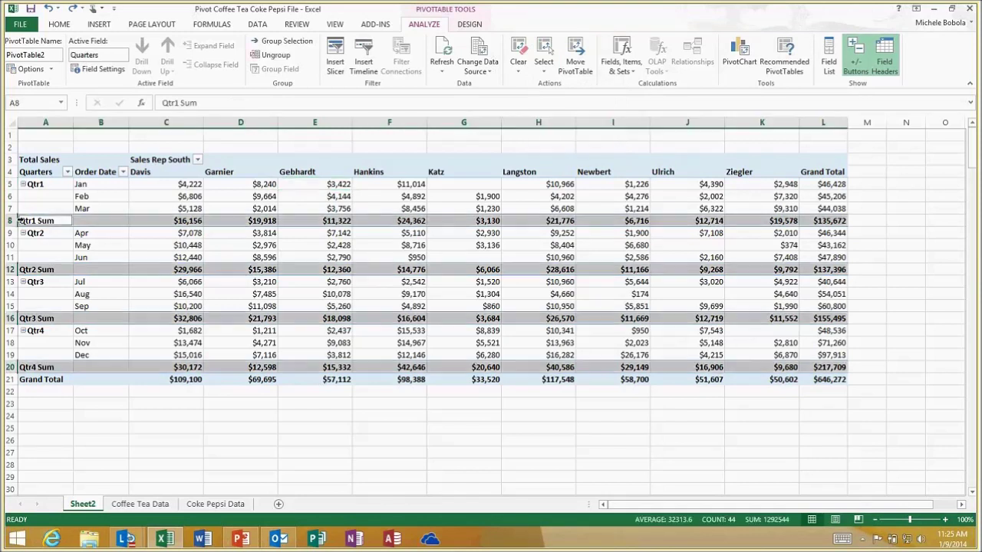
{"action": "left_click", "coordinate": [100, 168]}
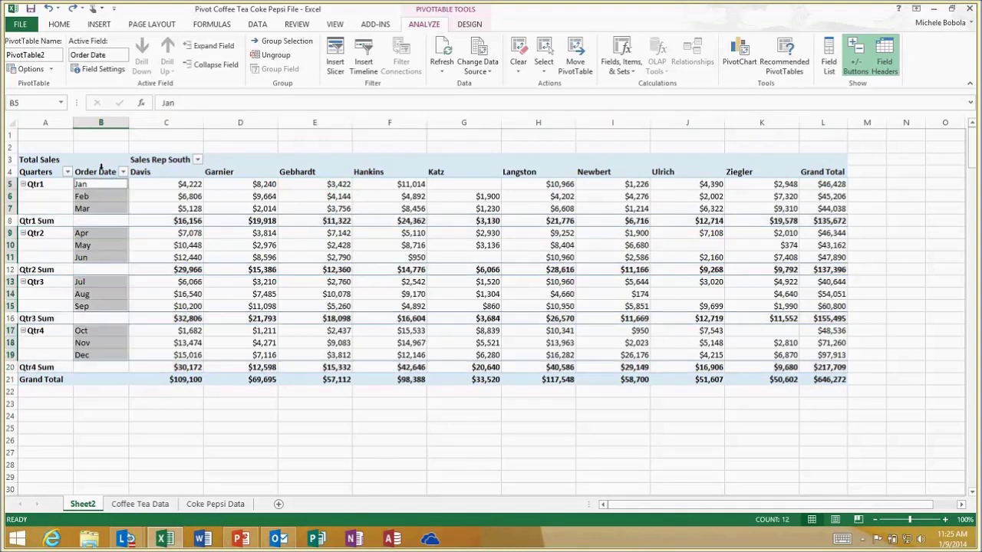
{"action": "left_click", "coordinate": [20, 220]}
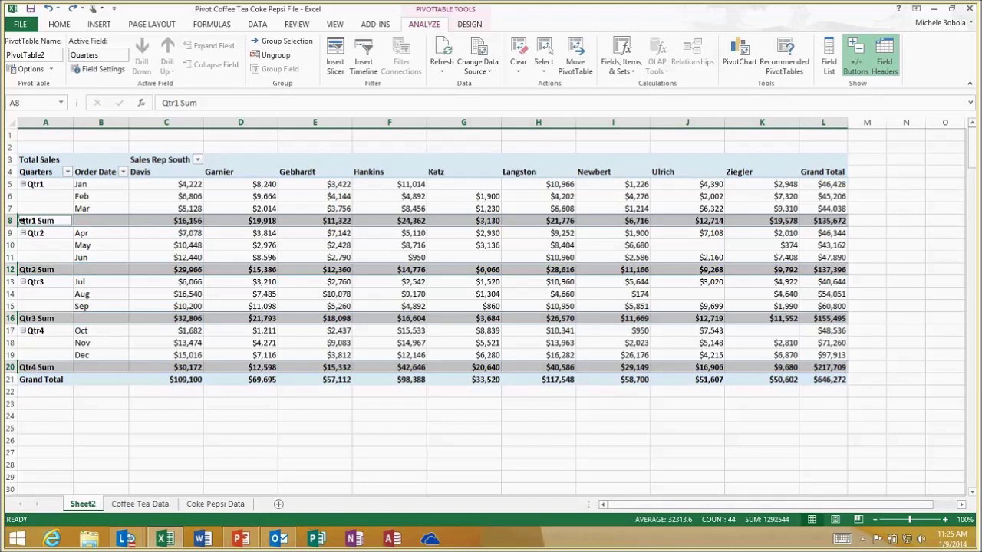
{"action": "left_click", "coordinate": [150, 187]}
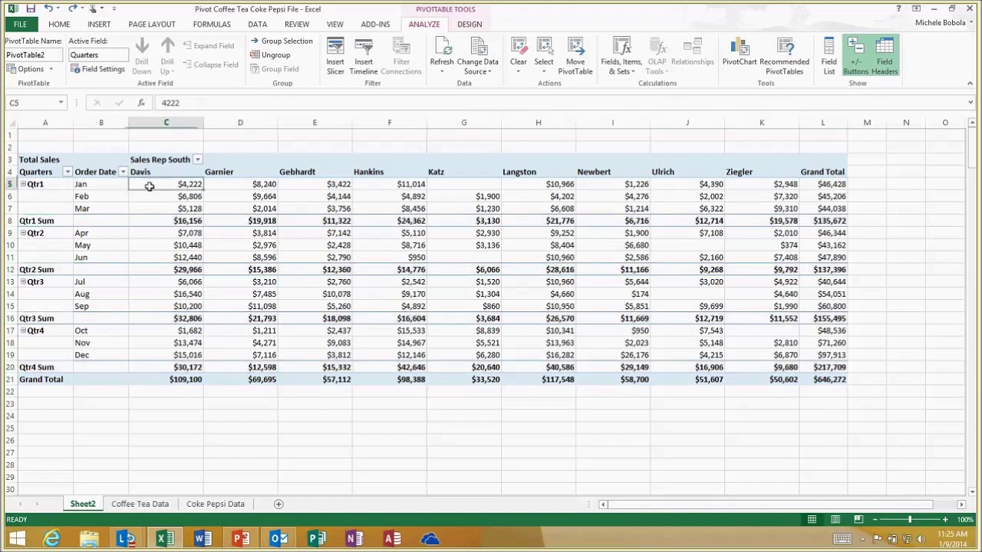
{"action": "left_click", "coordinate": [257, 185]}
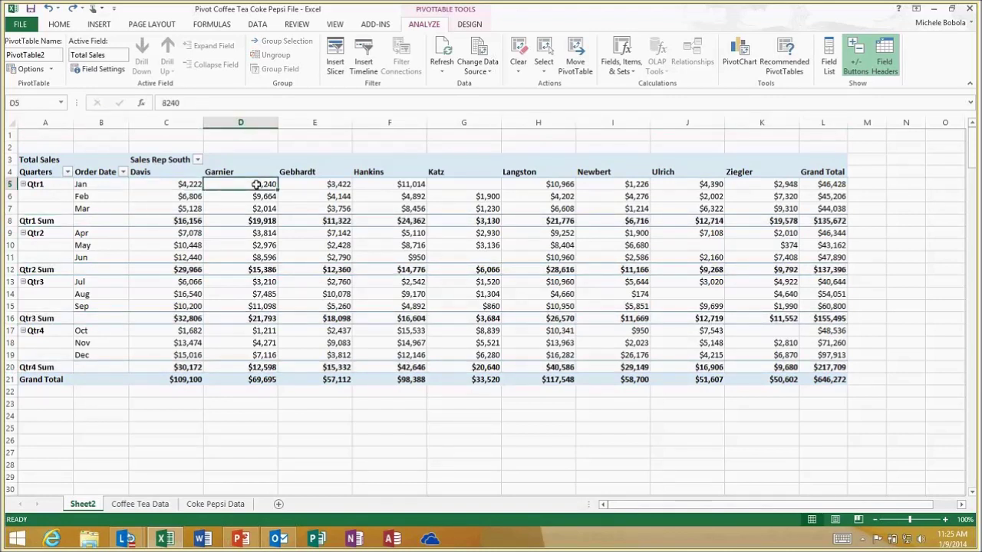
{"action": "key", "text": "Right"}
{"action": "key", "text": "Right"}
{"action": "key", "text": "Right"}
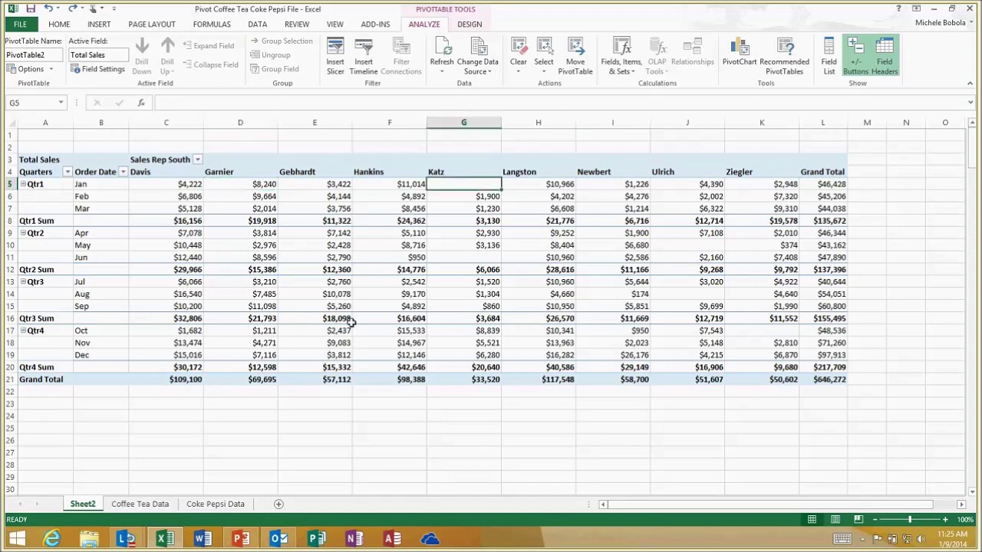
{"action": "left_click", "coordinate": [471, 256]}
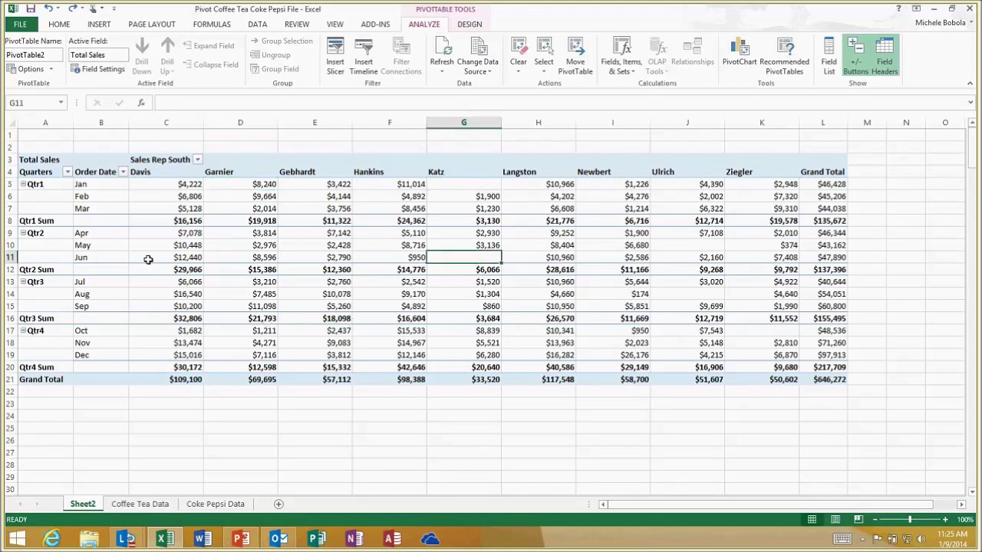
{"action": "left_click", "coordinate": [477, 183]}
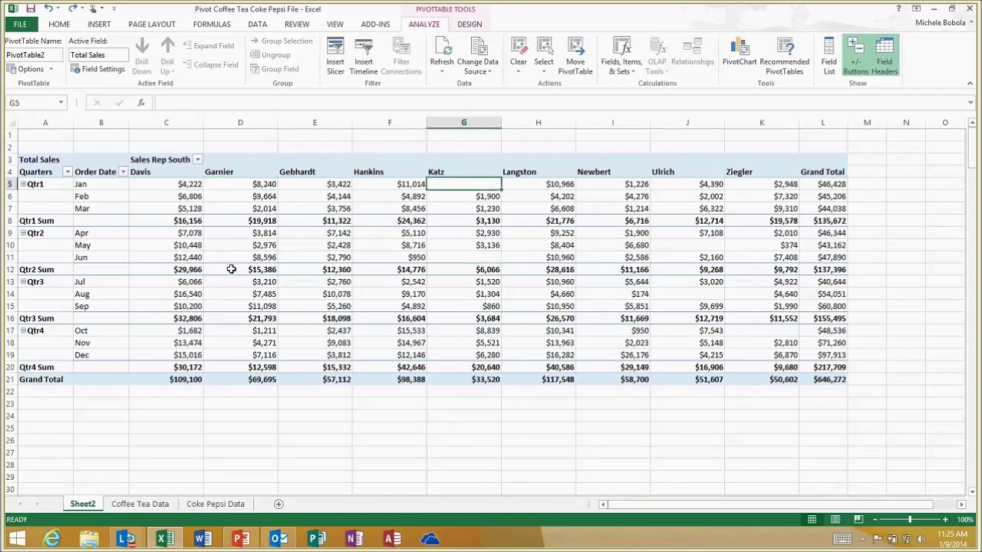
{"action": "left_click", "coordinate": [173, 197]}
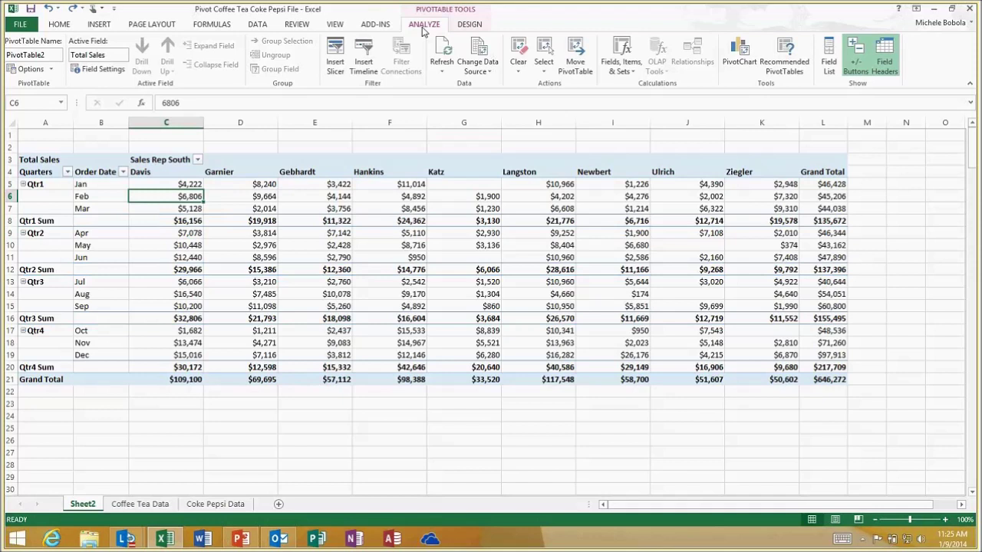
{"action": "left_click", "coordinate": [28, 70]}
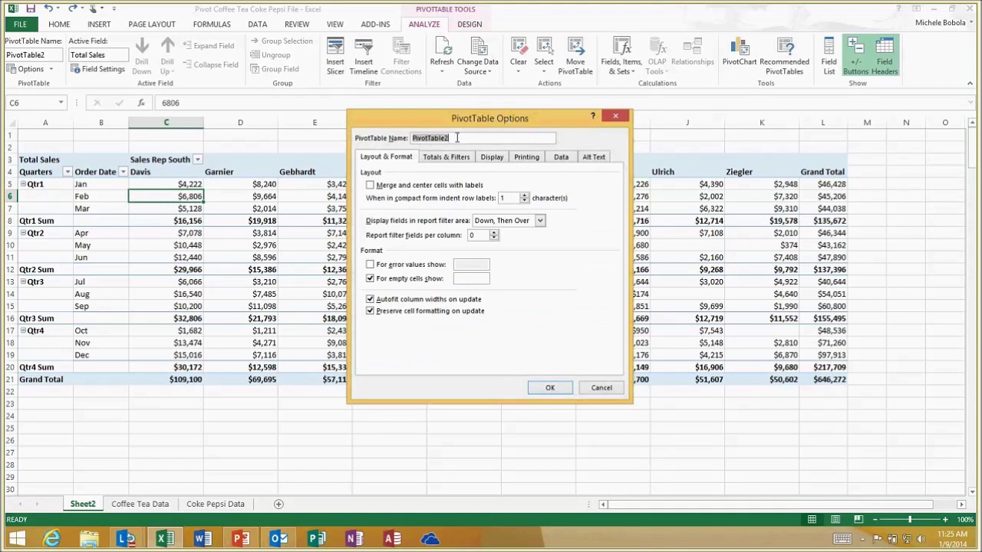
Name the PivotTable 'Coffee Tea Pivot' and show 0 in its empty cells.
{"action": "type", "text": "Coffee Tea Pivot"}
{"action": "left_click", "coordinate": [550, 388]}
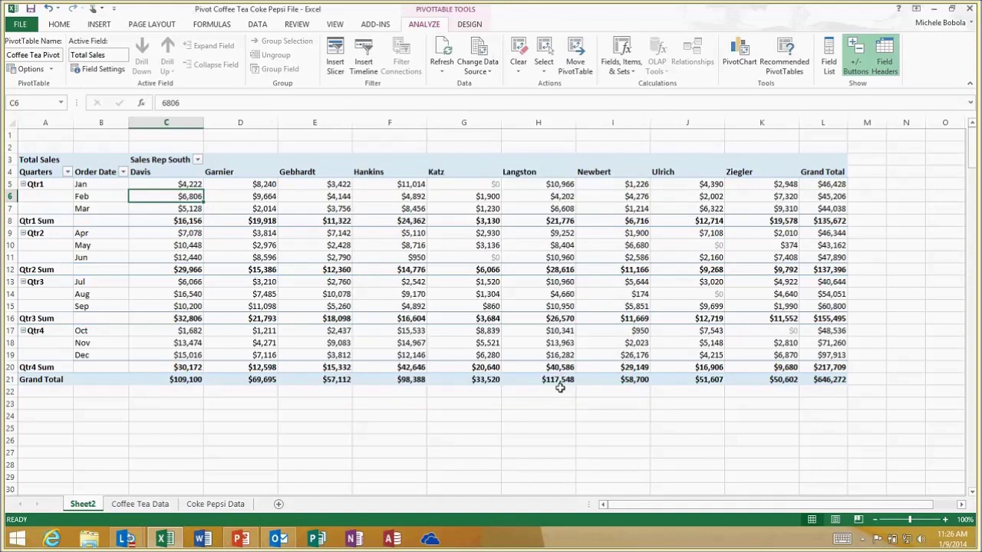
{"action": "left_click", "coordinate": [485, 186]}
Check Katz's June value and Gebhardt's April and February sales values.
{"action": "left_click", "coordinate": [479, 257]}
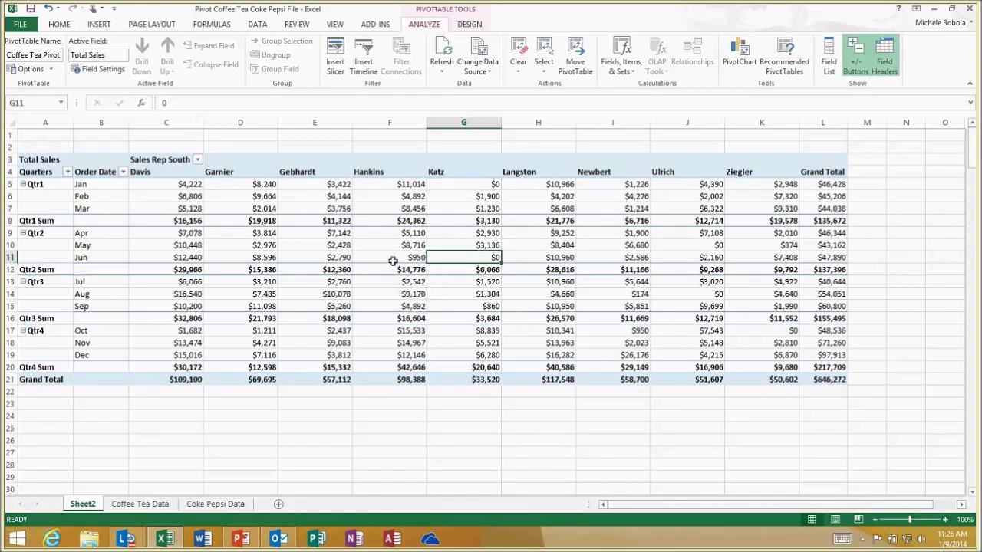
{"action": "left_click", "coordinate": [326, 232]}
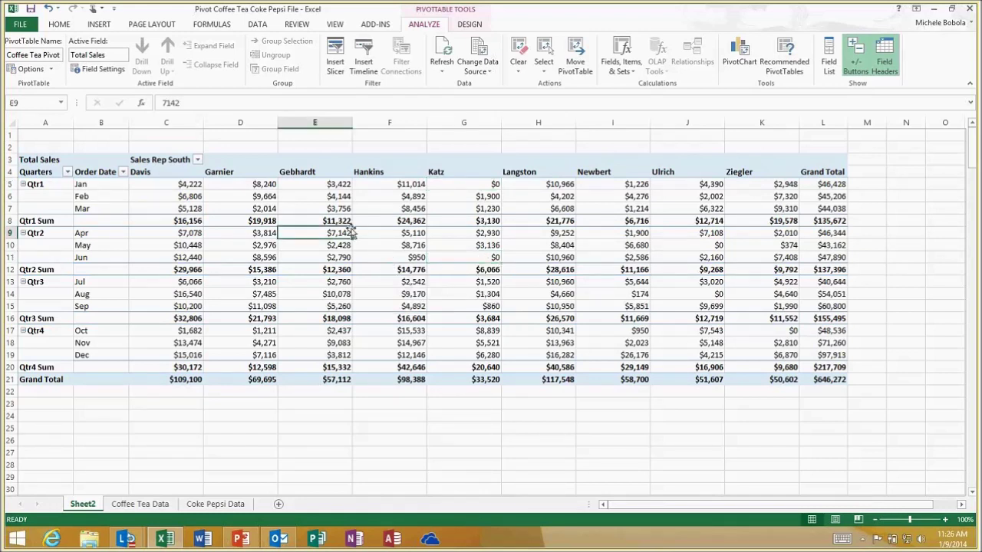
{"action": "left_click", "coordinate": [301, 197]}
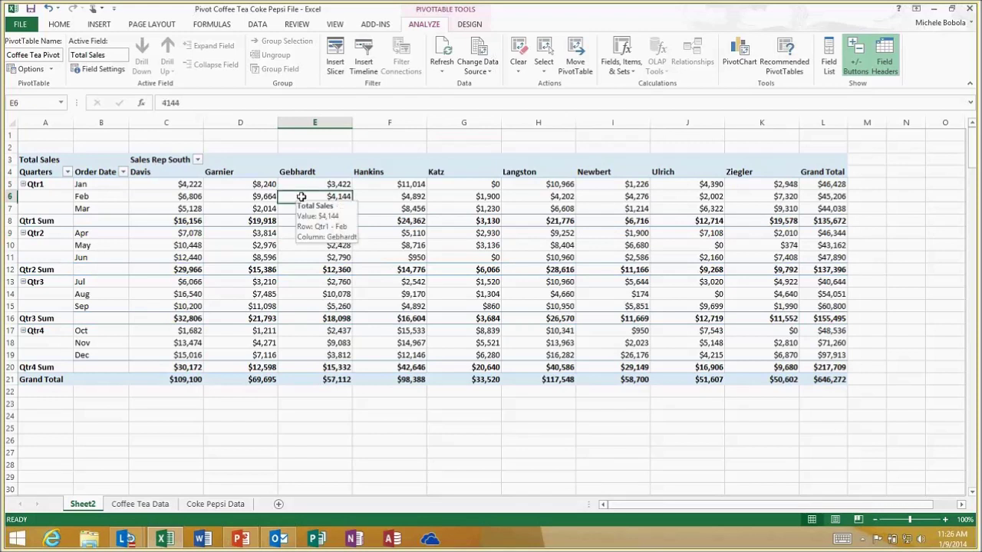
Format the Total Sales values as Accounting with 0 decimal places.
{"action": "left_click", "coordinate": [57, 160]}
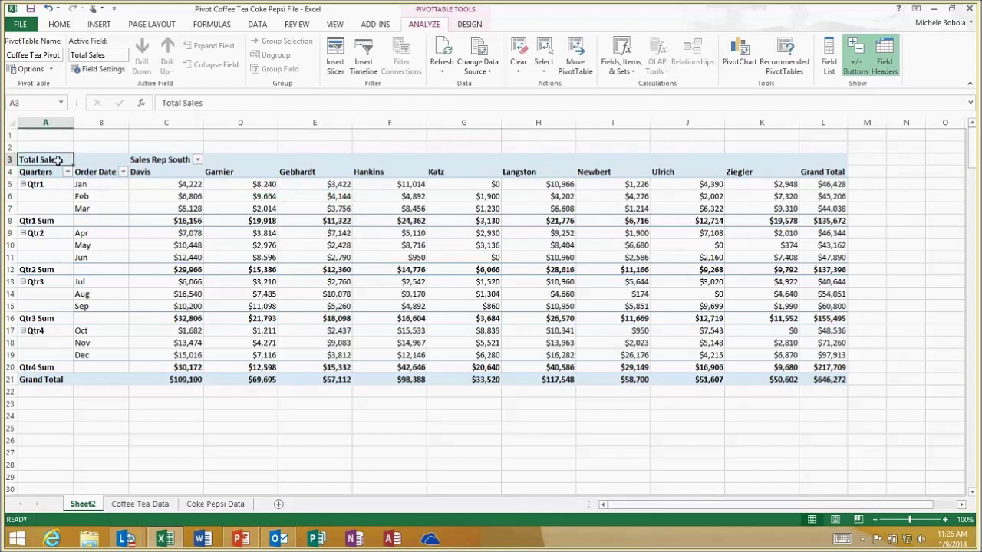
{"action": "left_click", "coordinate": [98, 70]}
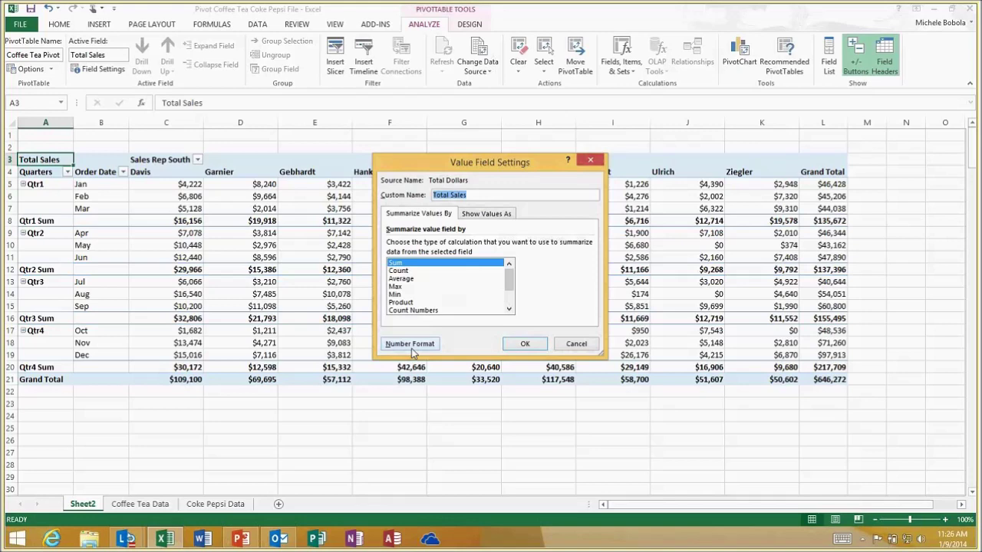
{"action": "left_click", "coordinate": [410, 345]}
{"action": "left_click", "coordinate": [362, 194]}
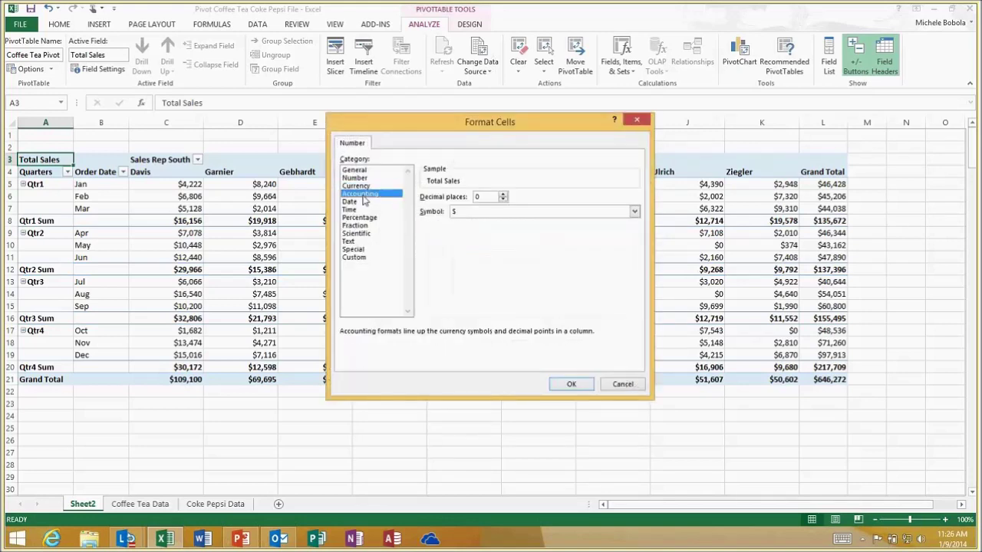
{"action": "left_click", "coordinate": [572, 384]}
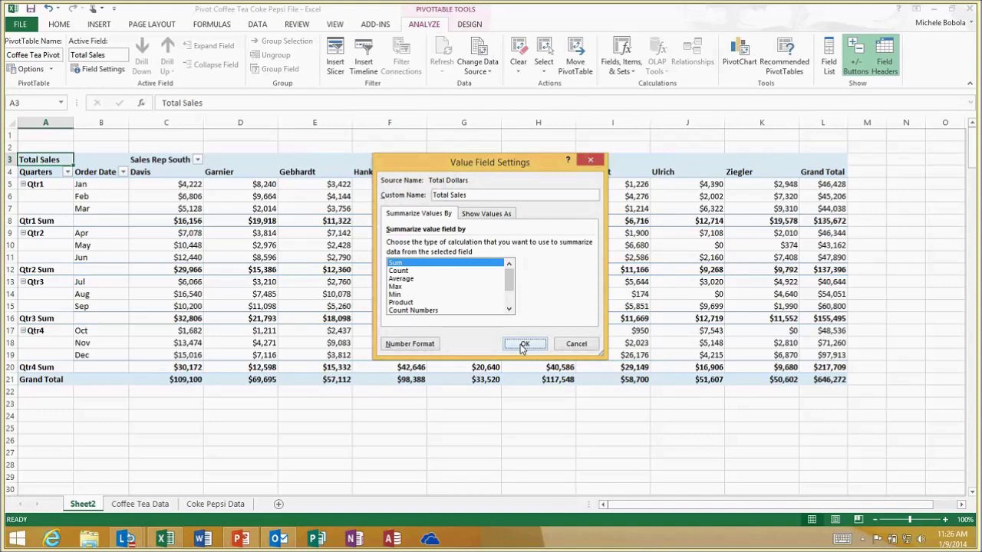
{"action": "left_click", "coordinate": [522, 345]}
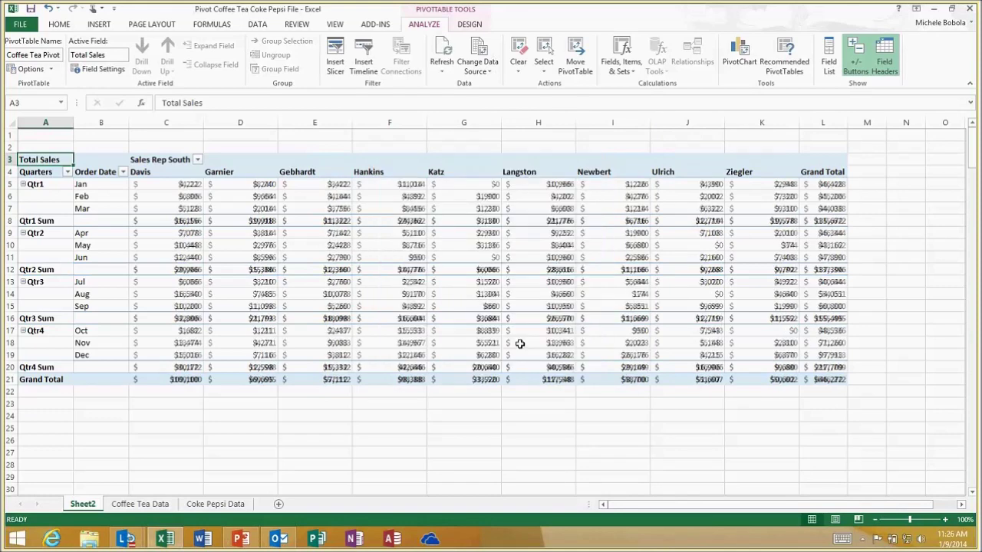
{"action": "left_click", "coordinate": [466, 184]}
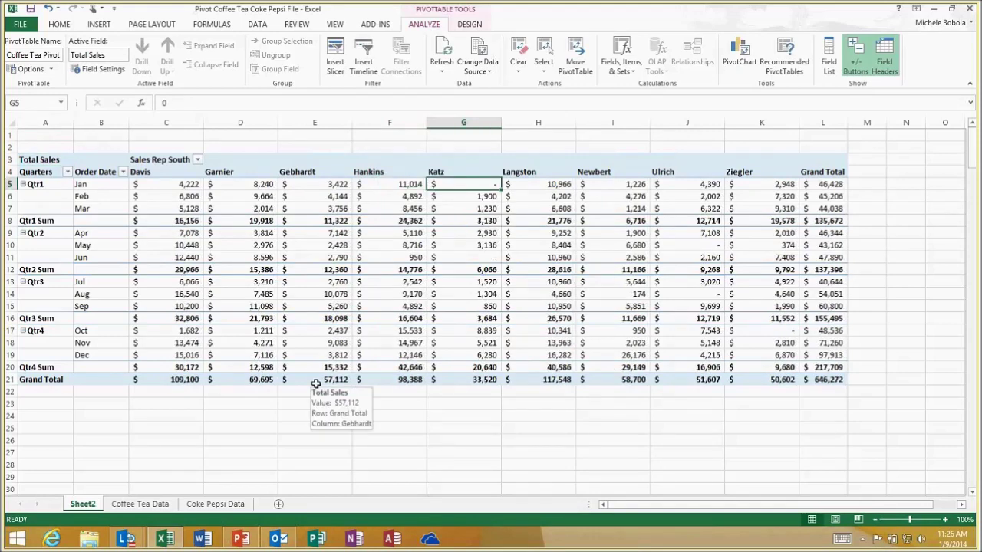
{"action": "left_click", "coordinate": [251, 245]}
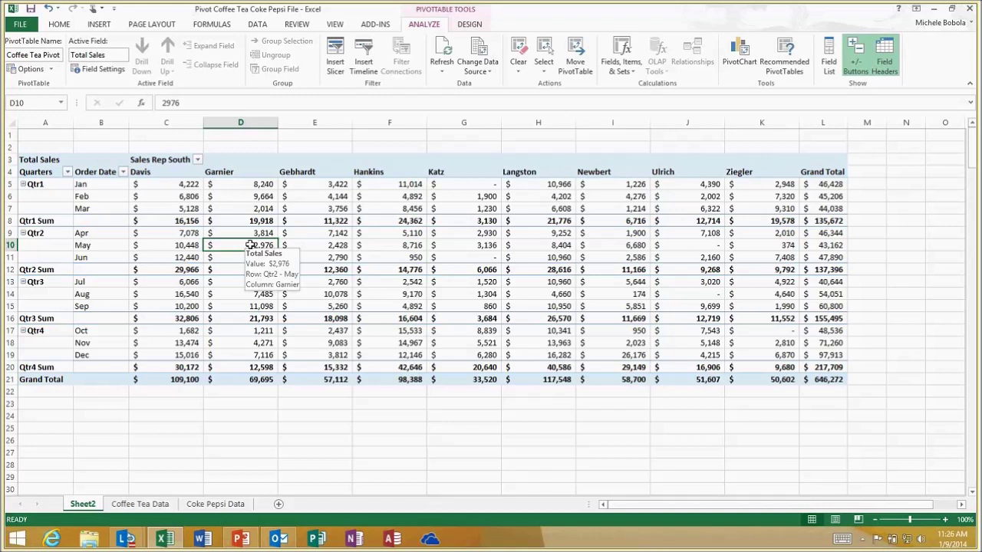
Drill down on Davis's $16,540 August total to list its orders on Sheet3.
{"action": "left_click", "coordinate": [170, 294]}
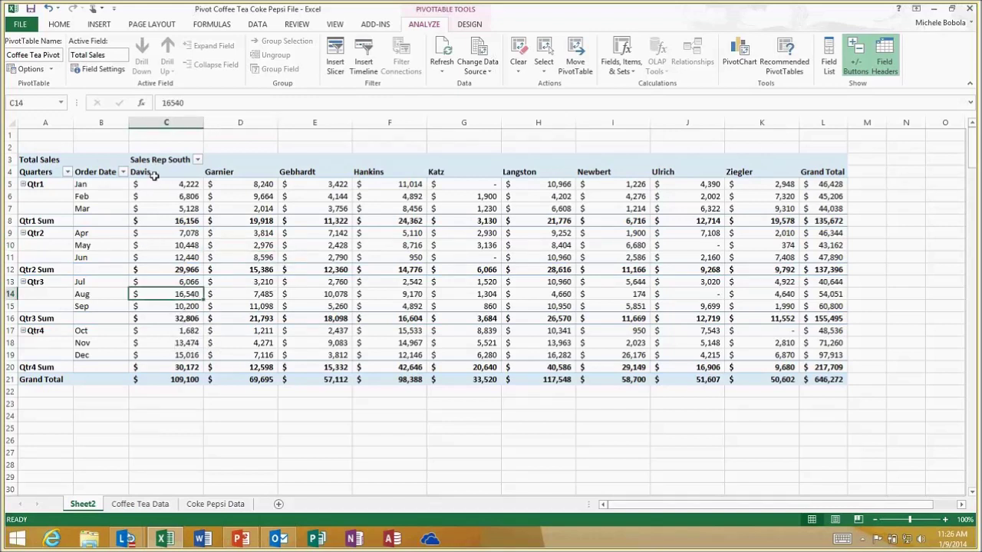
{"action": "mouse_move", "coordinate": [175, 294]}
{"action": "double_click", "coordinate": [182, 294]}
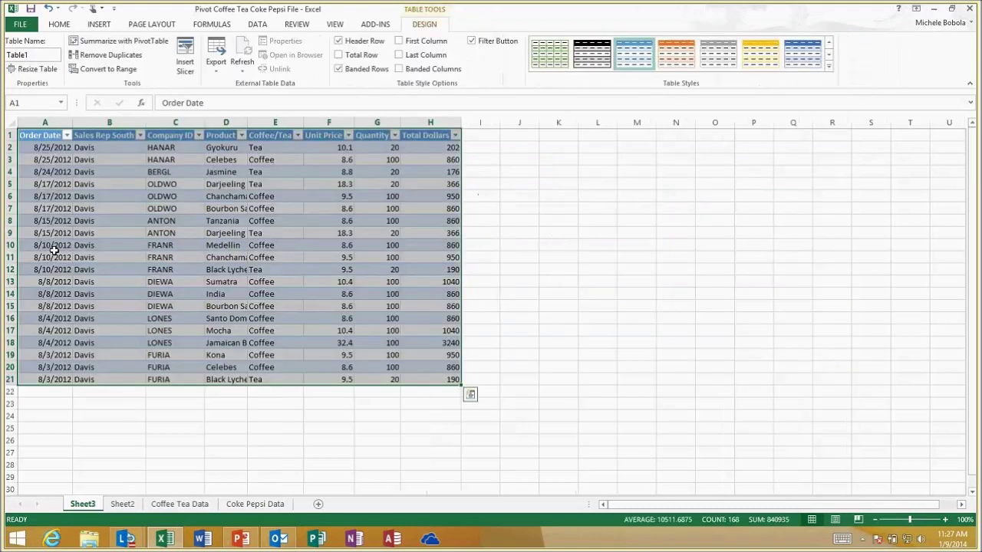
Sort Davis's August order rows by Order Date, oldest first.
{"action": "left_click", "coordinate": [54, 246]}
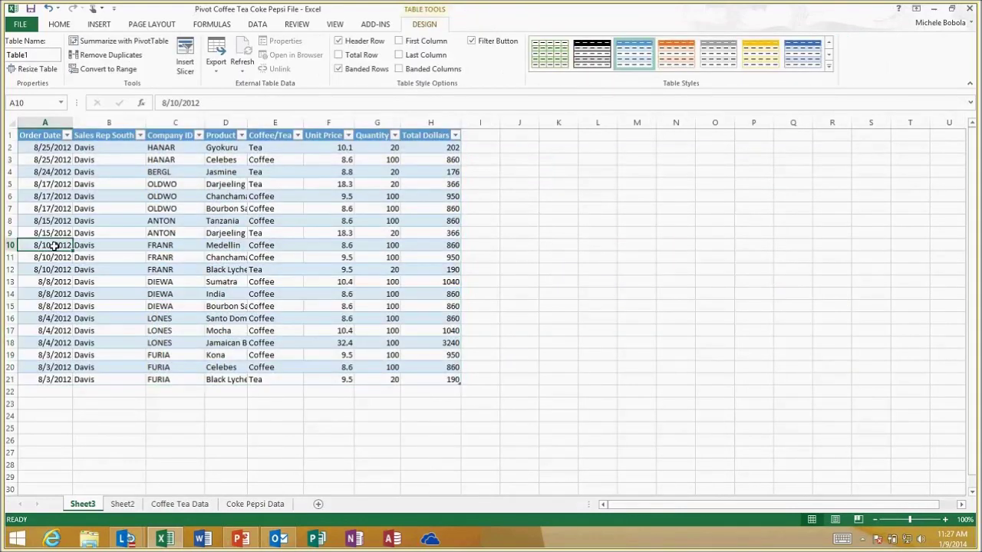
{"action": "right_click", "coordinate": [47, 182]}
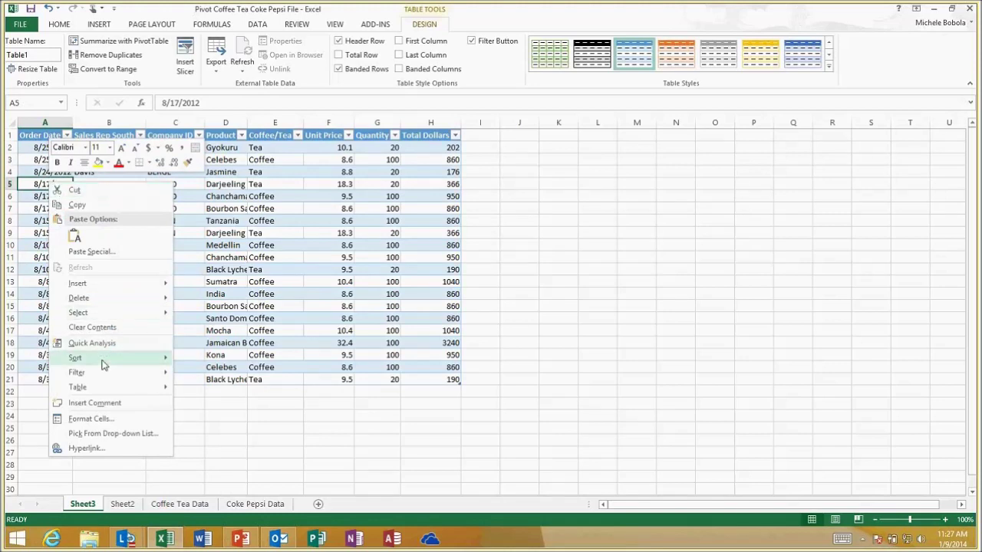
{"action": "mouse_move", "coordinate": [167, 357]}
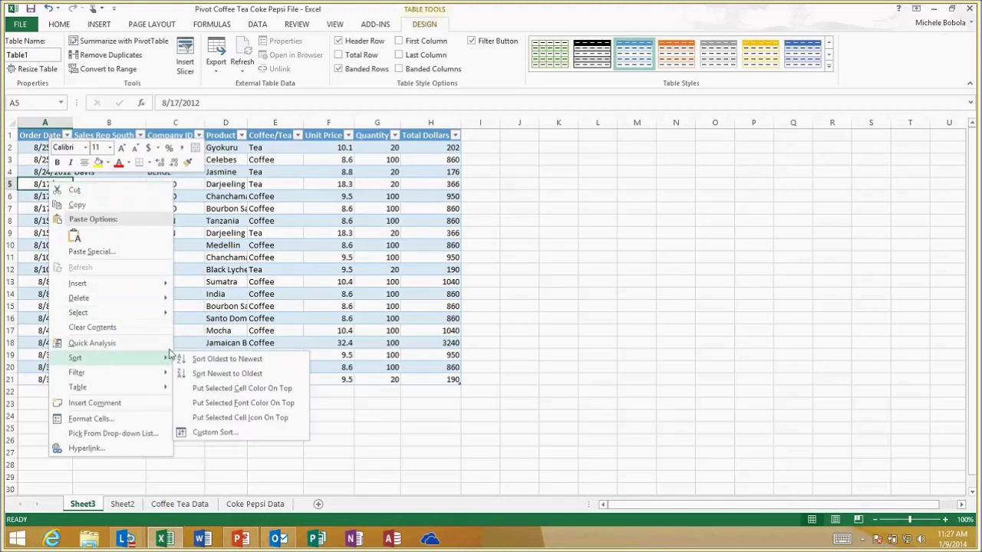
{"action": "left_click", "coordinate": [212, 359]}
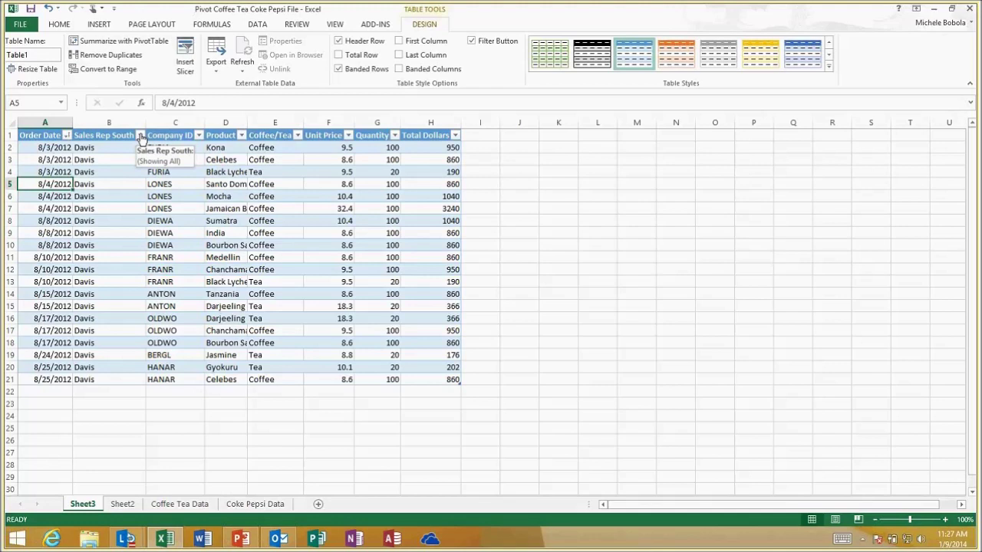
Filter the orders to Coffee only, then clear the filter and return to Sheet2.
{"action": "left_click", "coordinate": [298, 135]}
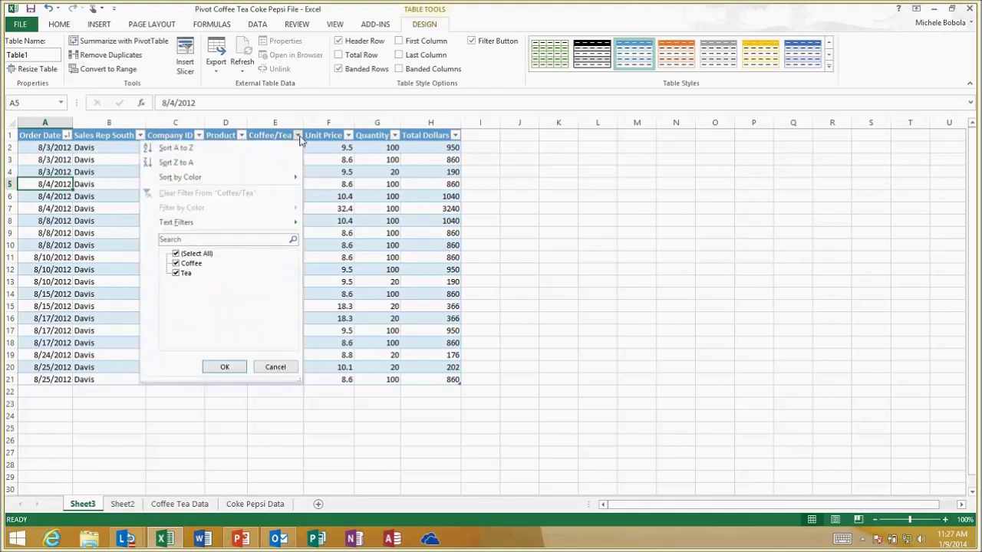
{"action": "left_click", "coordinate": [176, 254]}
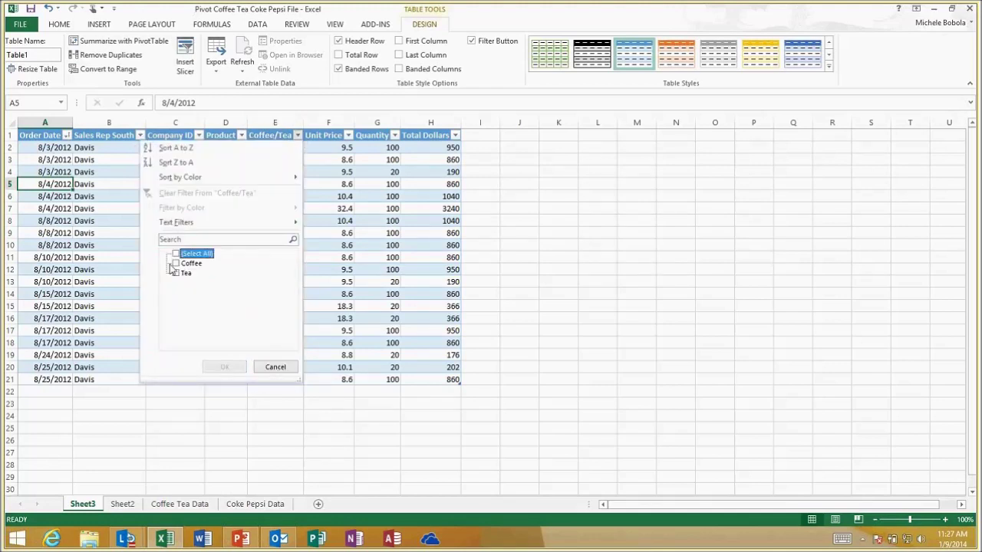
{"action": "left_click", "coordinate": [175, 263]}
{"action": "left_click", "coordinate": [227, 368]}
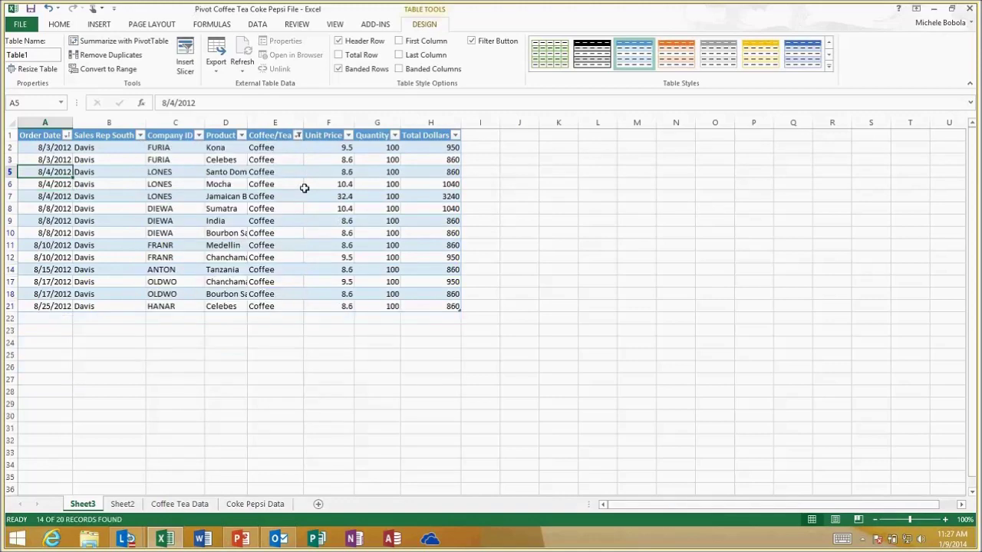
{"action": "left_click", "coordinate": [298, 135]}
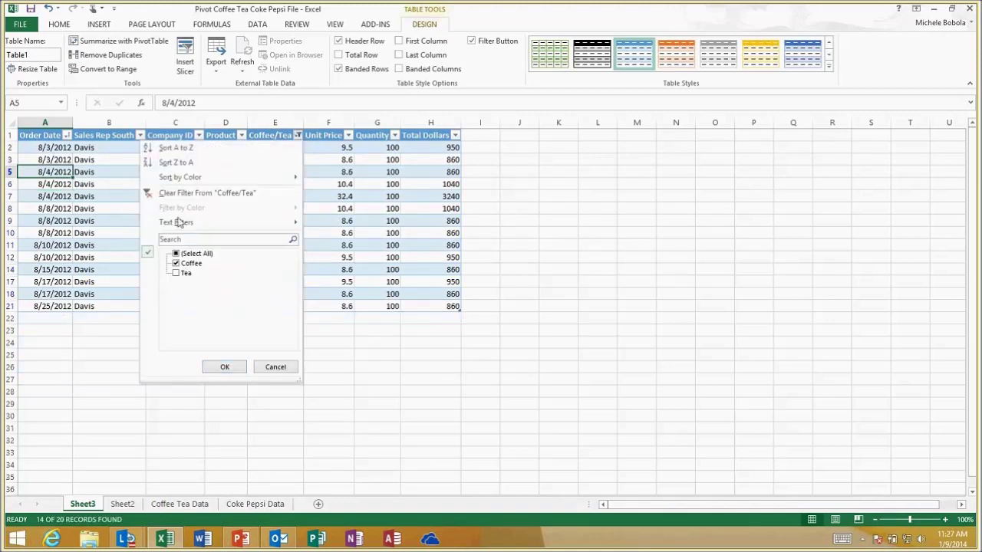
{"action": "left_click", "coordinate": [184, 193]}
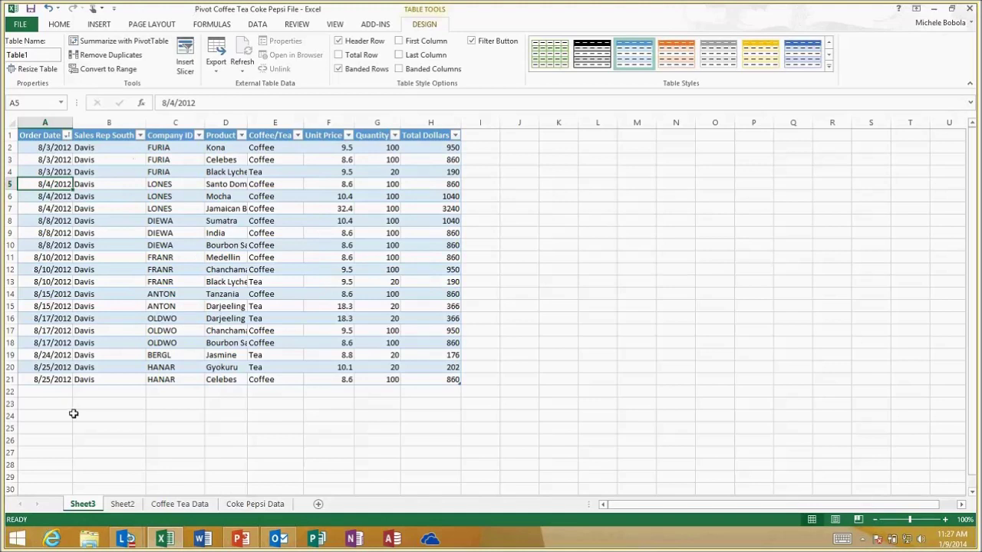
{"action": "left_click", "coordinate": [123, 507]}
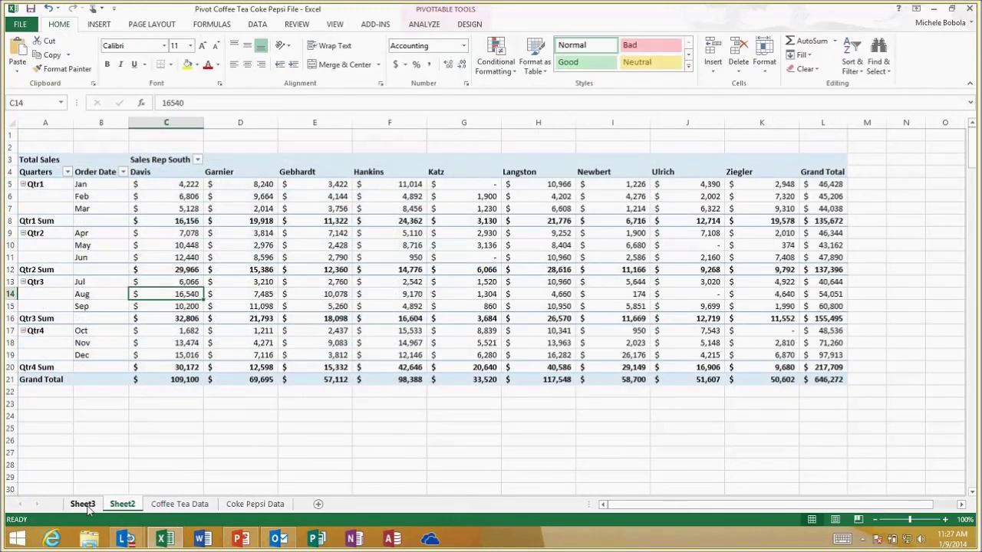
Rename the pivot's Sheet2 worksheet tab to 'Coffee Tea Pivot'.
{"action": "double_click", "coordinate": [122, 504]}
{"action": "type", "text": "Coffee Tea P"}
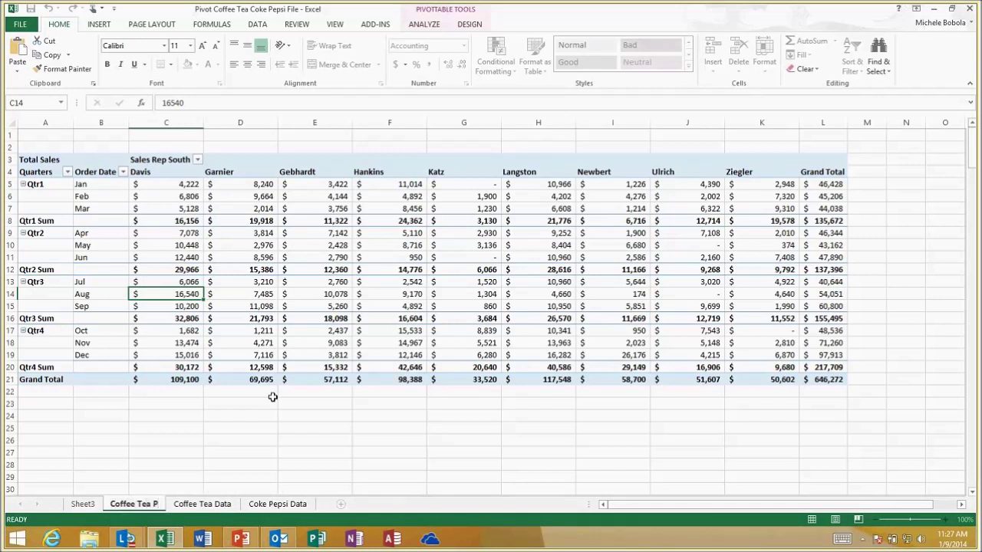
{"action": "type", "text": "ivot"}
{"action": "key", "text": "Return"}
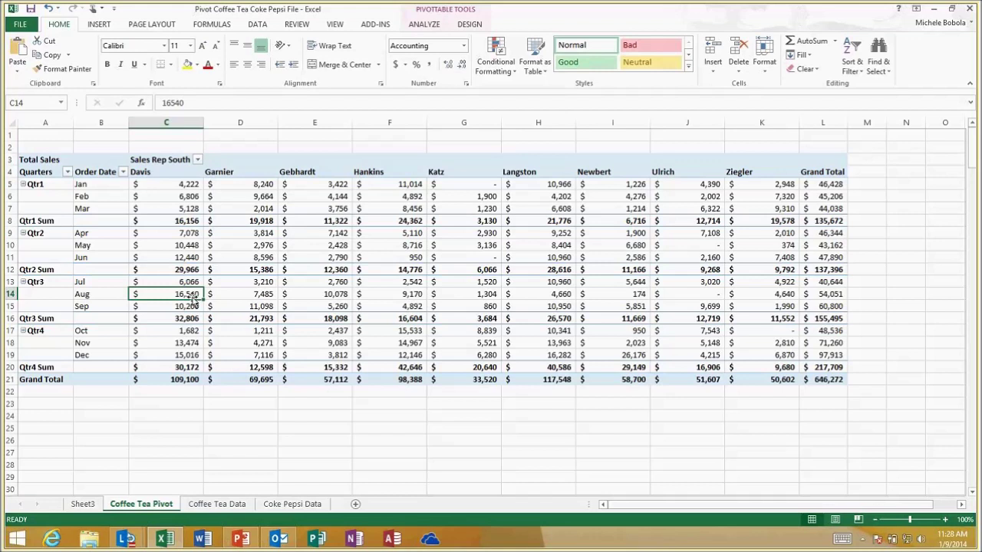
{"action": "left_click", "coordinate": [424, 24]}
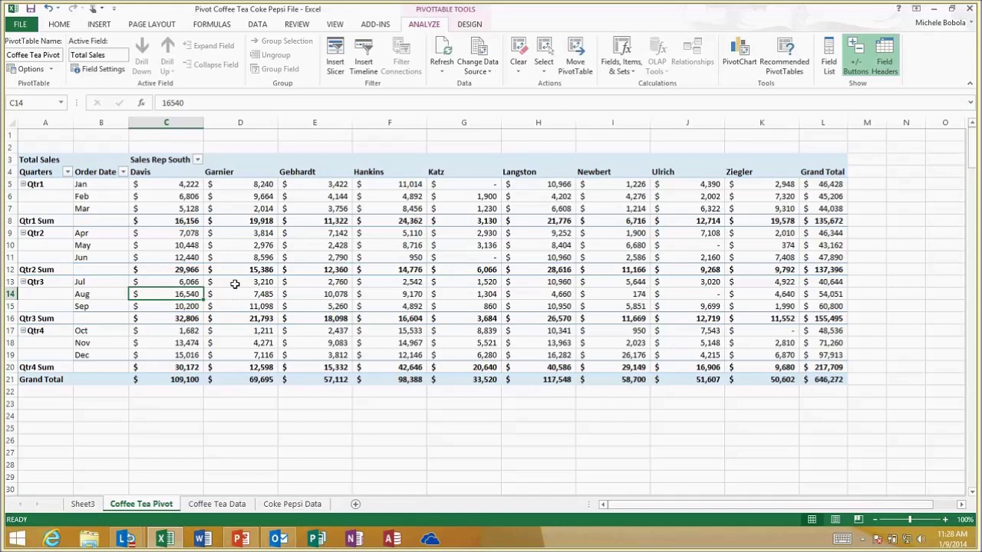
{"action": "mouse_move", "coordinate": [231, 285]}
{"action": "left_click", "coordinate": [215, 504]}
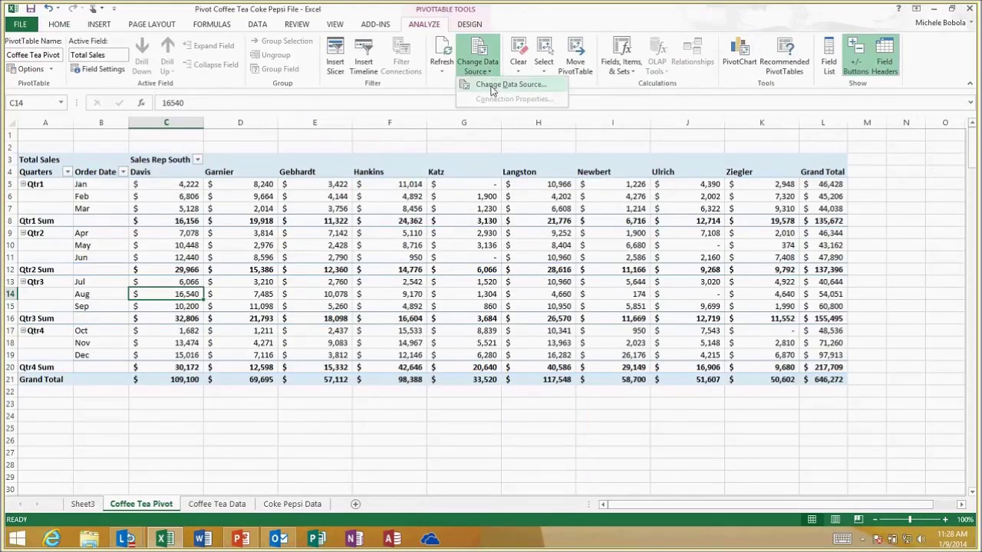
{"action": "left_click", "coordinate": [492, 86]}
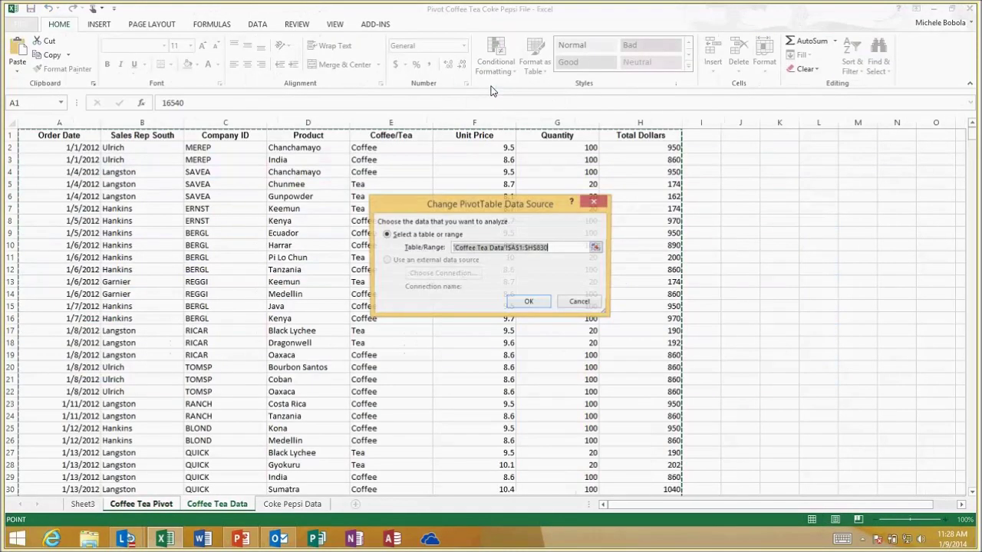
{"action": "left_click", "coordinate": [535, 248]}
{"action": "key", "text": "BackSpace"}
{"action": "type", "text": "E"}
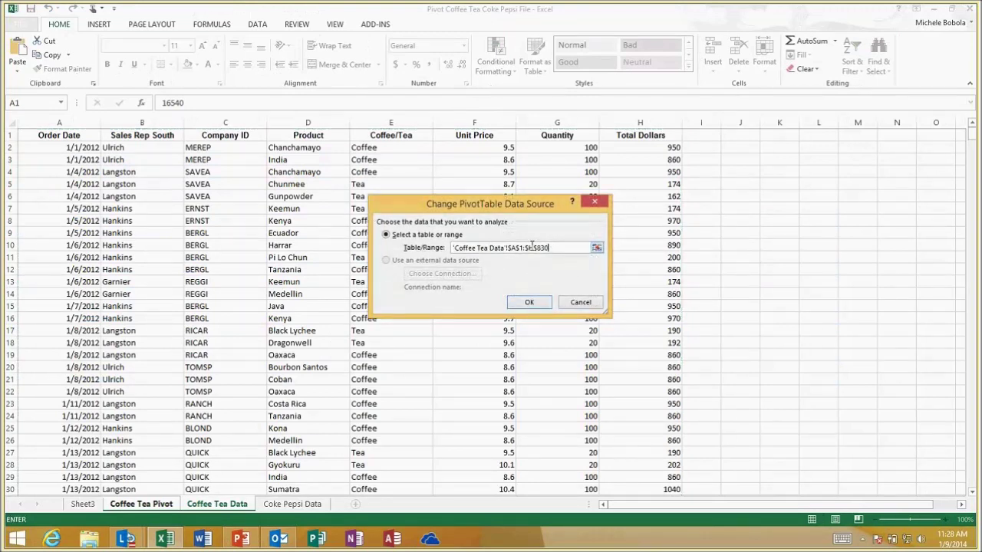
{"action": "left_click", "coordinate": [587, 304]}
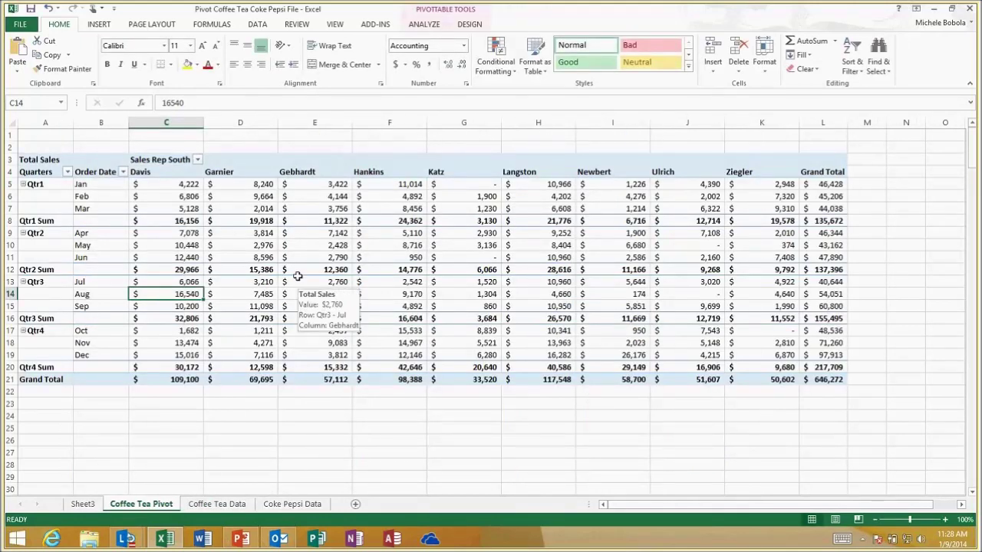
{"action": "left_click", "coordinate": [424, 26]}
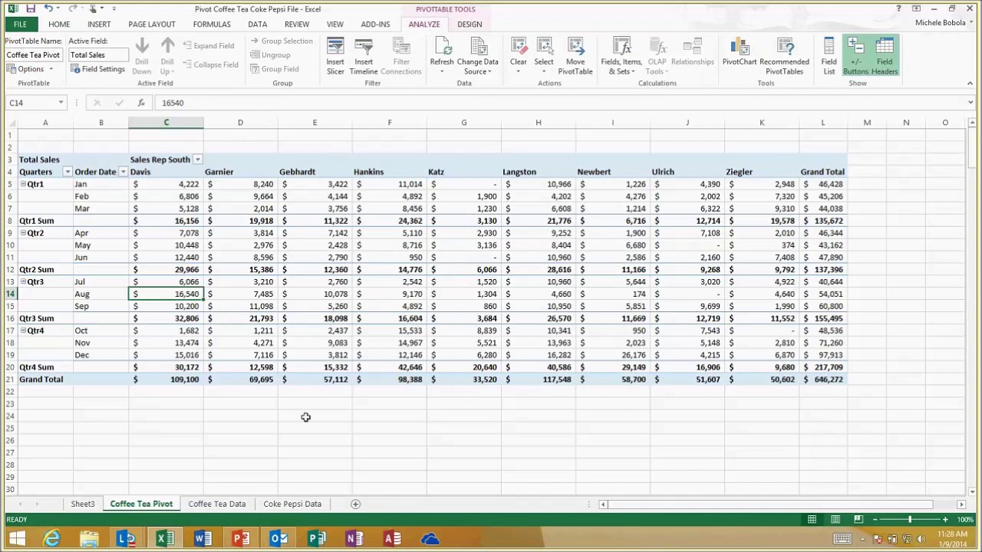
{"action": "mouse_move", "coordinate": [342, 332]}
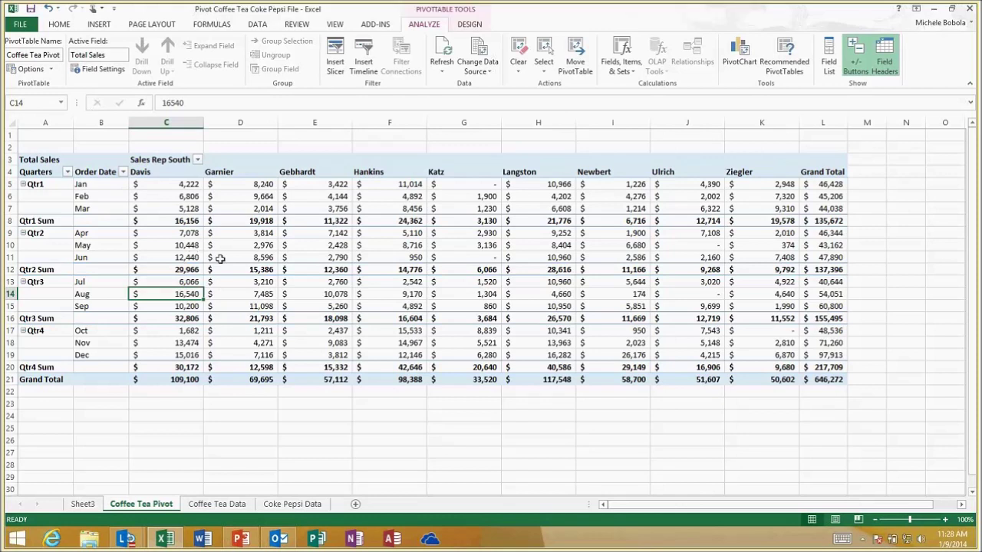
{"action": "left_click", "coordinate": [97, 26]}
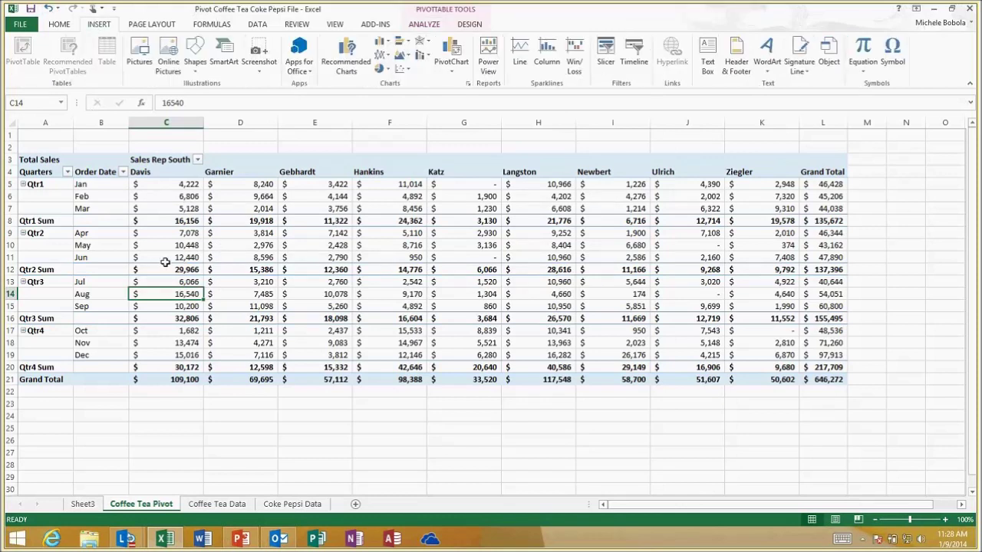
Insert a PivotTable from Coffee Tea Data on a new sheet, adding it to the Data Model.
{"action": "left_click", "coordinate": [205, 504]}
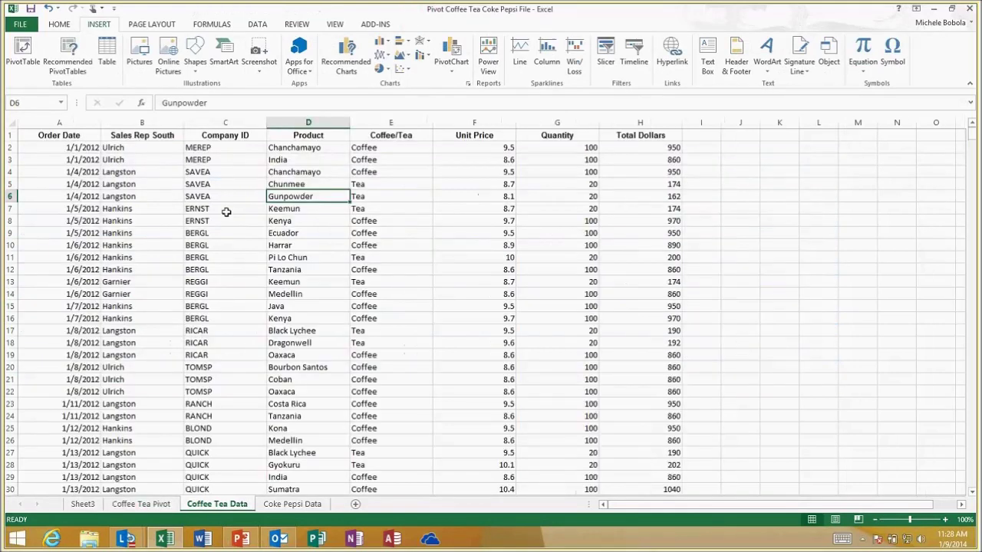
{"action": "left_click", "coordinate": [231, 205]}
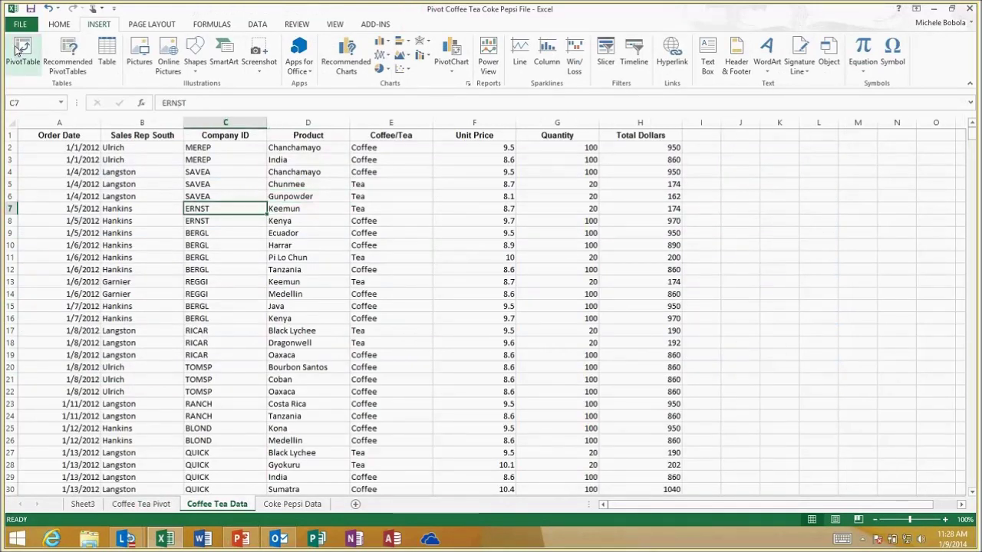
{"action": "left_click", "coordinate": [21, 50]}
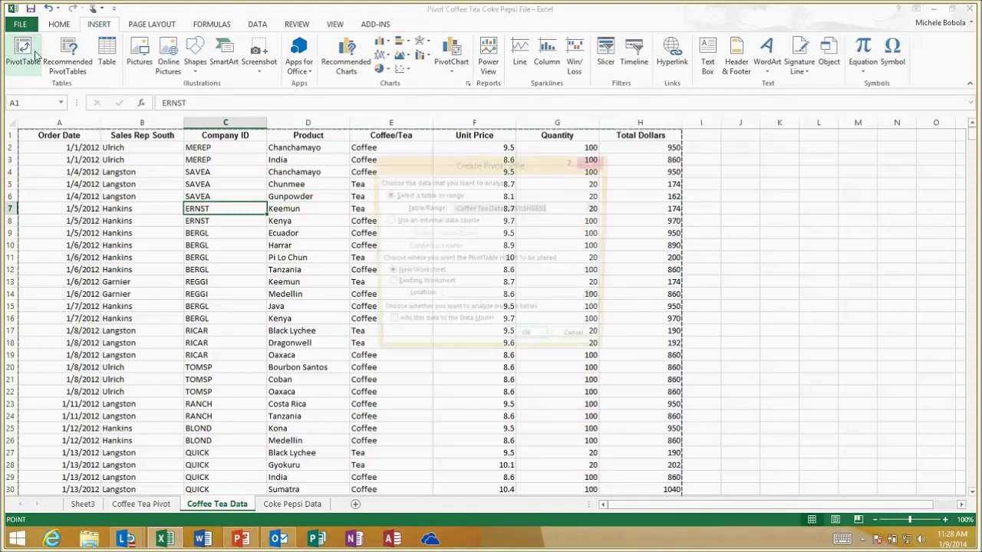
{"action": "left_click", "coordinate": [387, 327]}
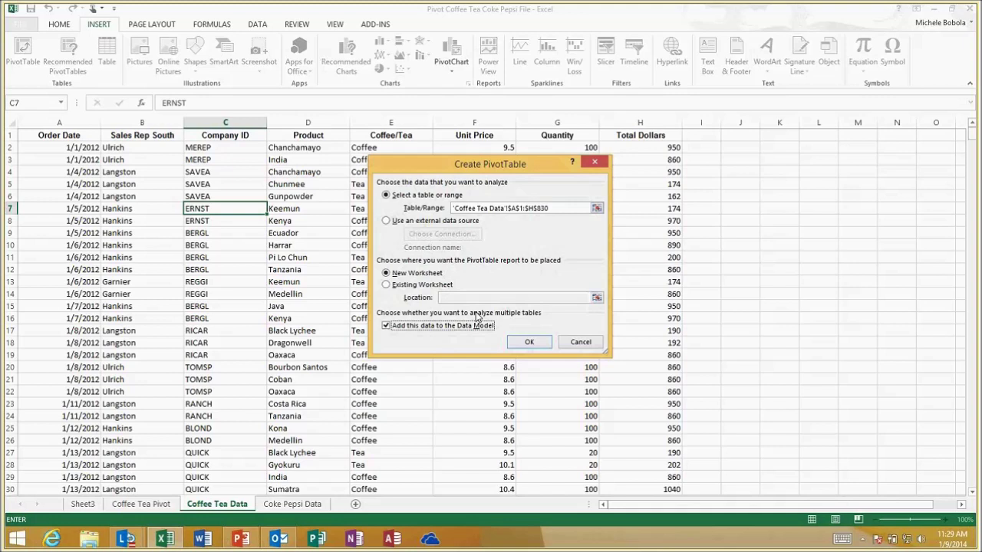
{"action": "left_click", "coordinate": [526, 342]}
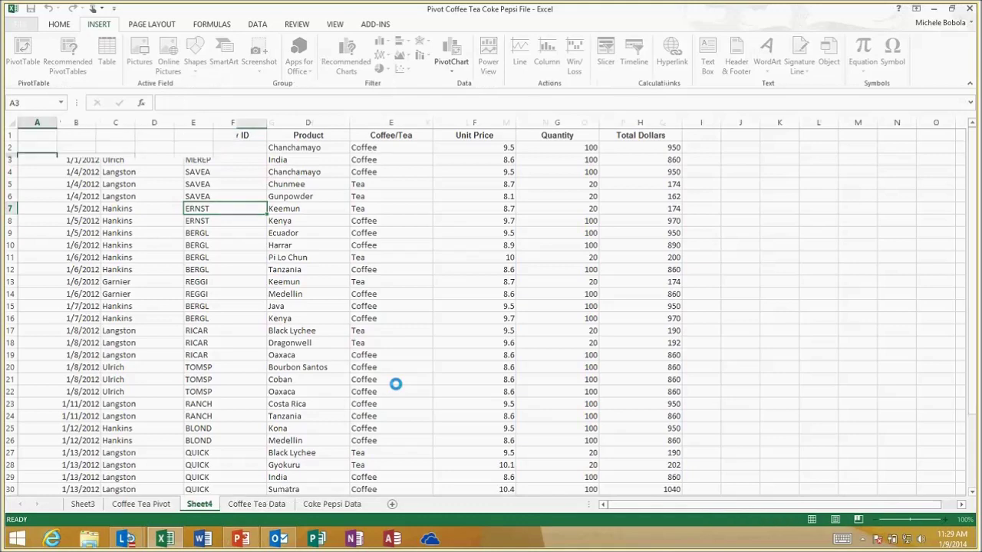
Lay out Sales Rep South in Rows, Product in Columns, Sum of Quantity in Values, then view Coke Pepsi Data.
{"action": "left_click_drag", "start_coordinate": [870, 222], "coordinate": [945, 283]}
{"action": "left_click_drag", "start_coordinate": [875, 250], "coordinate": [943, 350]}
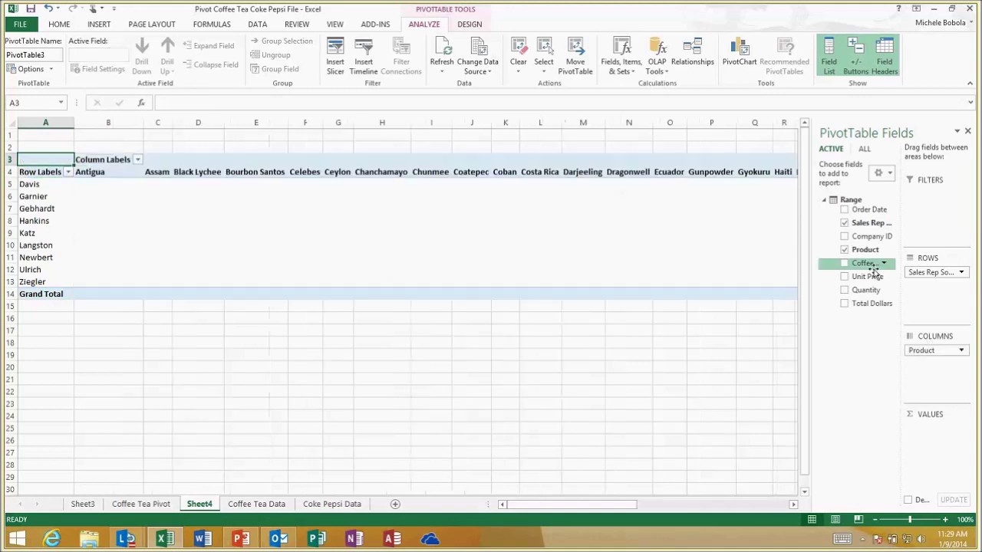
{"action": "left_click_drag", "start_coordinate": [870, 294], "coordinate": [933, 443]}
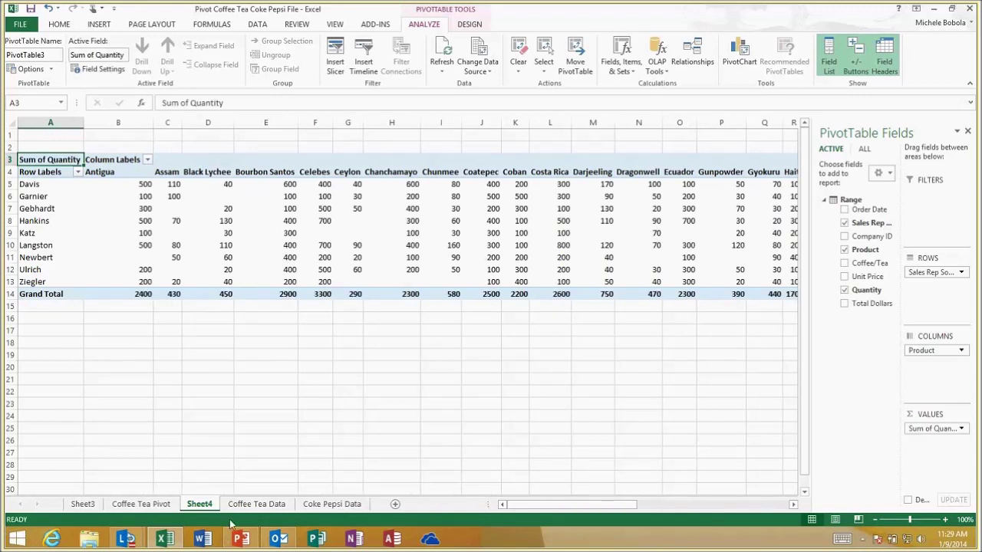
{"action": "left_click", "coordinate": [345, 505]}
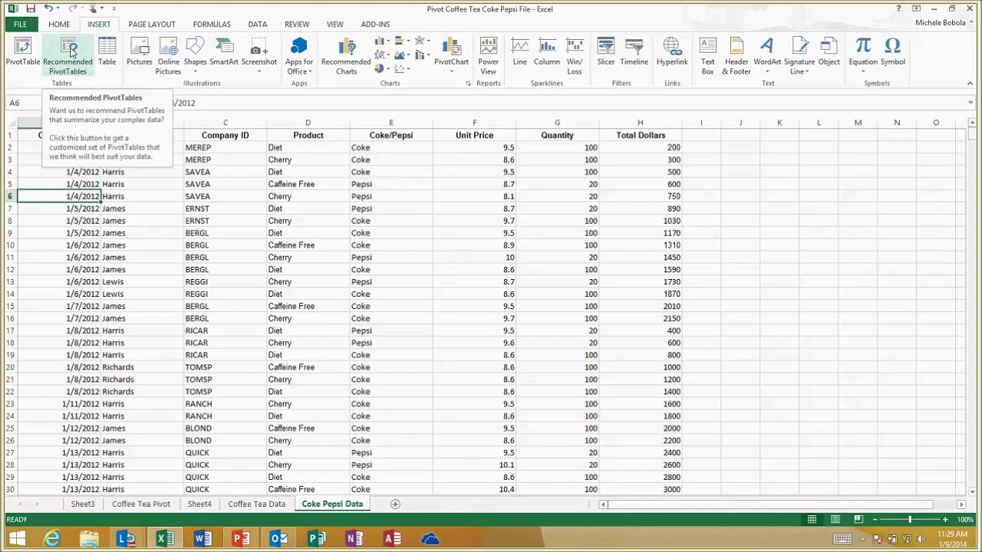
Preview the Recommended PivotTables for Unit Price by Product, Total Dollars and Quantity by Product.
{"action": "left_click", "coordinate": [71, 49]}
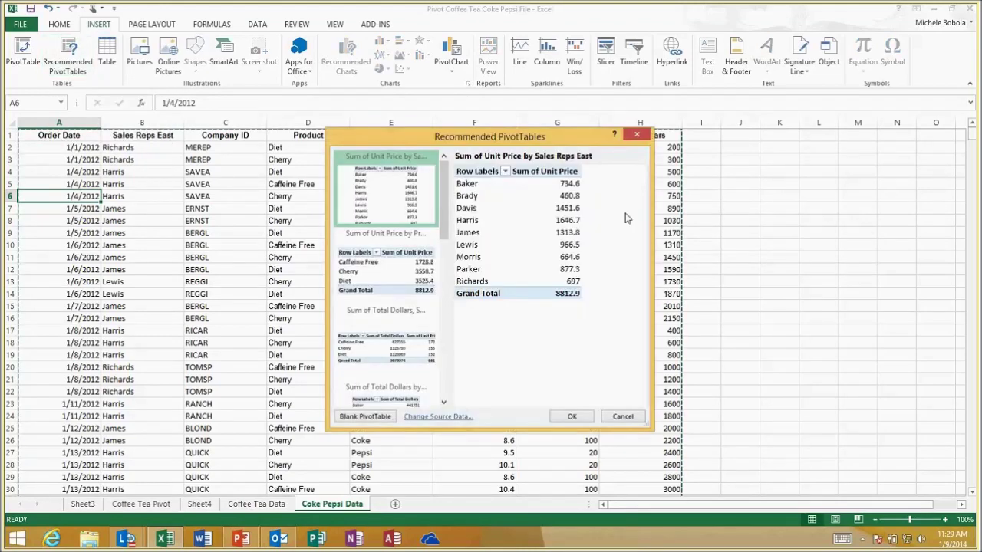
{"action": "left_click", "coordinate": [389, 271]}
{"action": "left_click", "coordinate": [376, 344]}
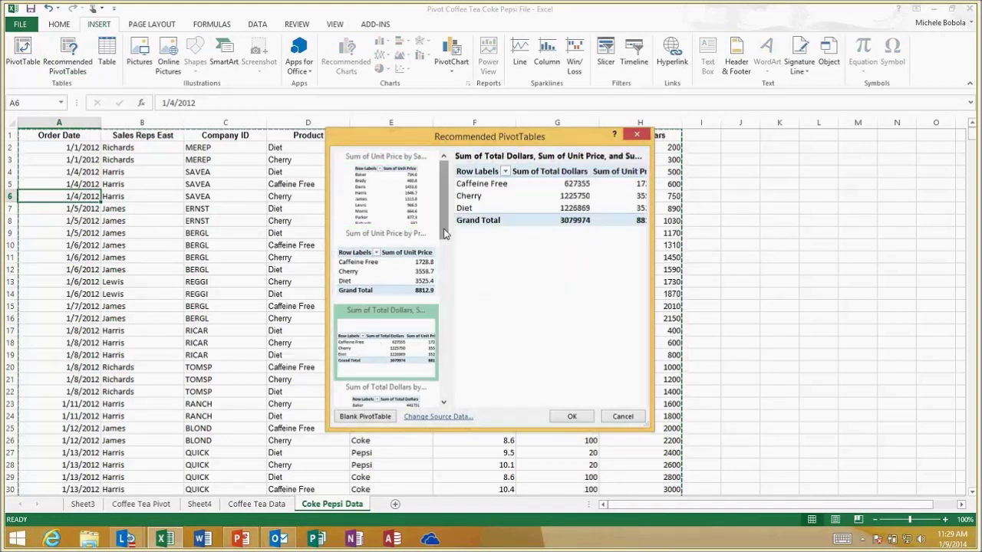
{"action": "key", "text": "Down"}
{"action": "key", "text": "Down"}
{"action": "key", "text": "Down"}
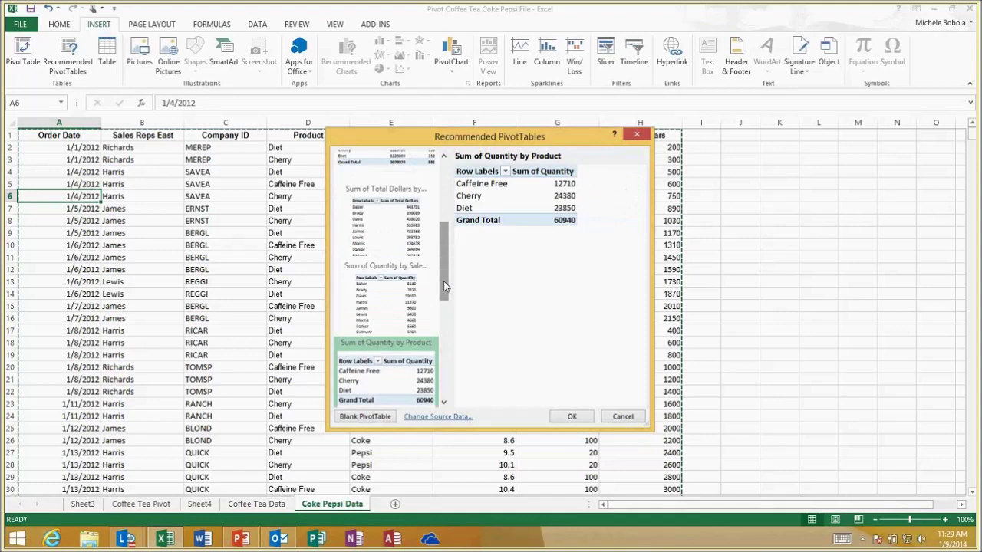
{"action": "left_click_drag", "start_coordinate": [446, 286], "coordinate": [445, 349]}
Preview more suggestions, then create Sum of Unit Price by Sales Reps East in Sheet5.
{"action": "left_click", "coordinate": [399, 278]}
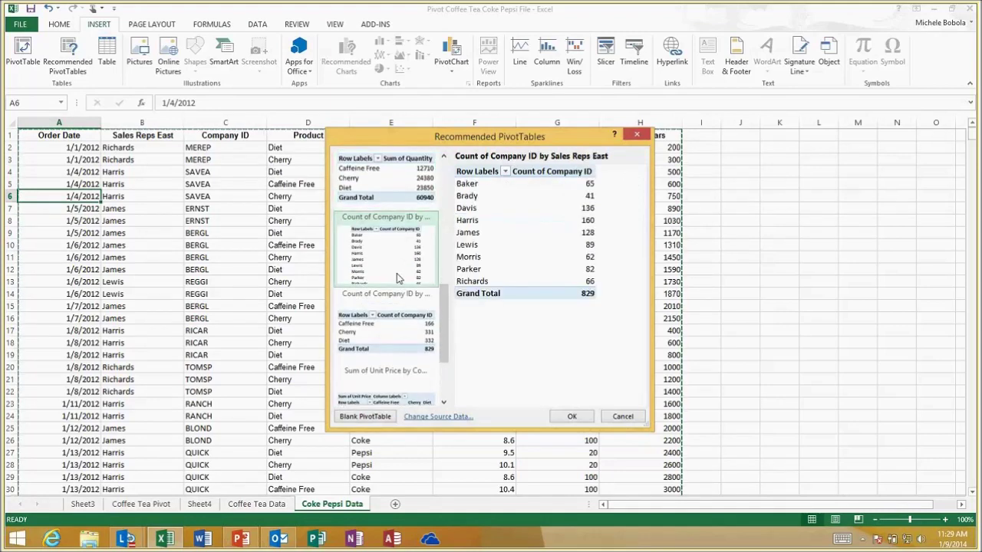
{"action": "key", "text": "Down"}
{"action": "scroll", "coordinate": [398, 373], "scroll_direction": "down", "scroll_amount": 1}
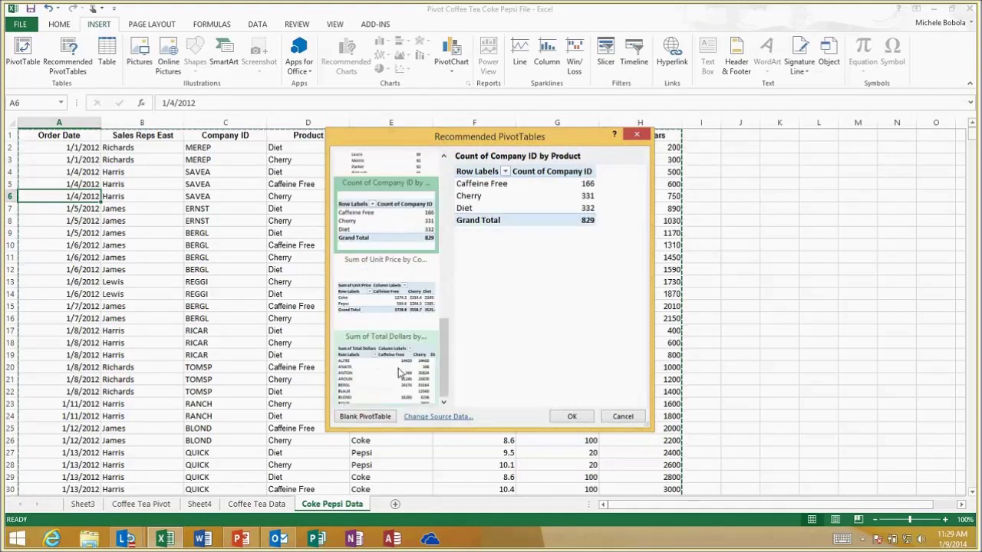
{"action": "left_click", "coordinate": [398, 374]}
{"action": "left_click", "coordinate": [399, 314]}
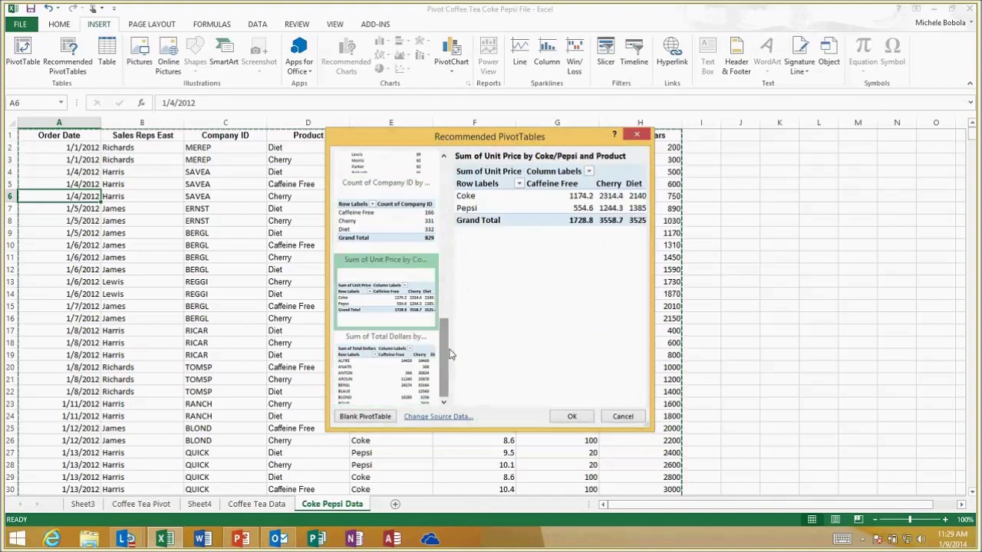
{"action": "scroll", "coordinate": [443, 343], "scroll_direction": "up", "scroll_amount": 5}
{"action": "left_click", "coordinate": [386, 192]}
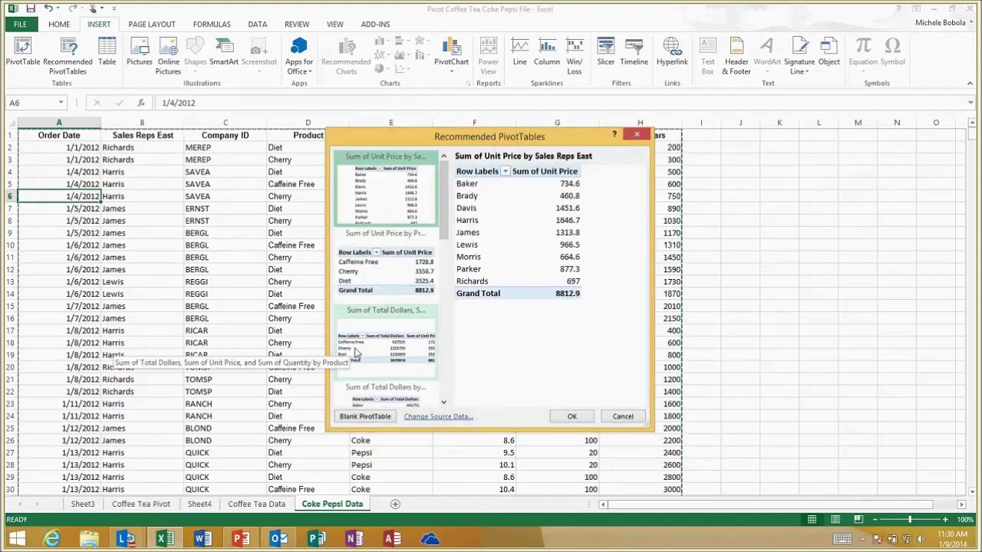
{"action": "double_click", "coordinate": [374, 189]}
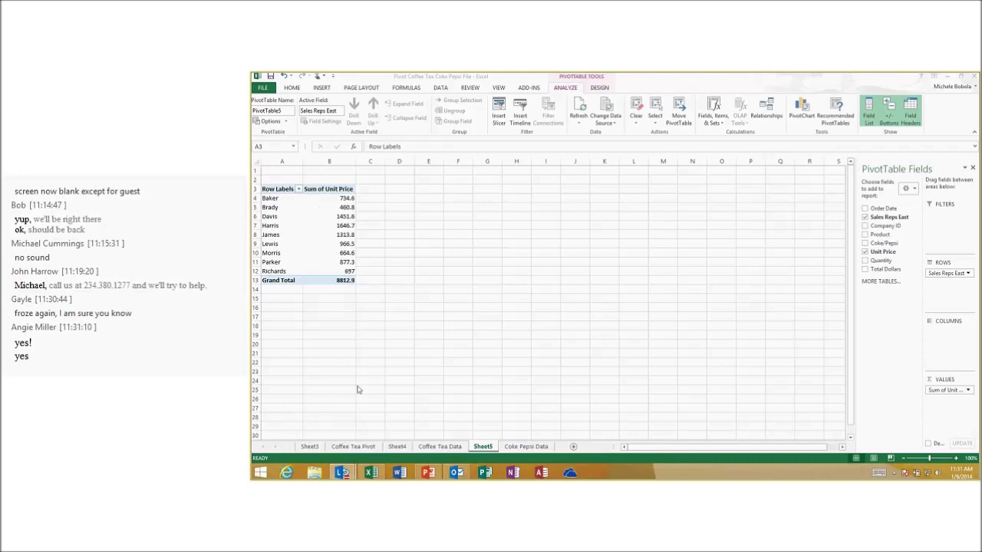
Add more tables, creating a new Data Model pivot (PivotTable6) on Sheet6.
{"action": "left_click", "coordinate": [892, 285]}
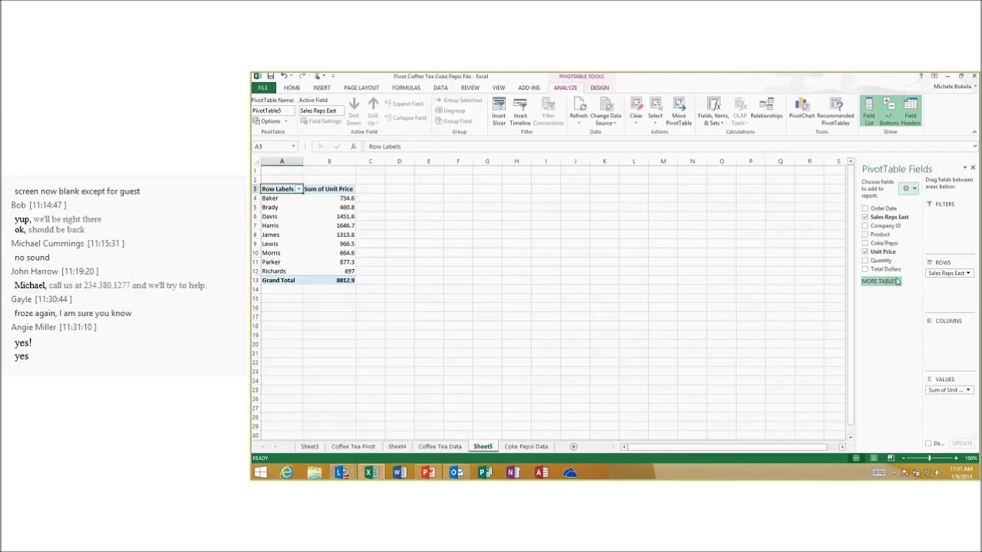
{"action": "left_click", "coordinate": [892, 284]}
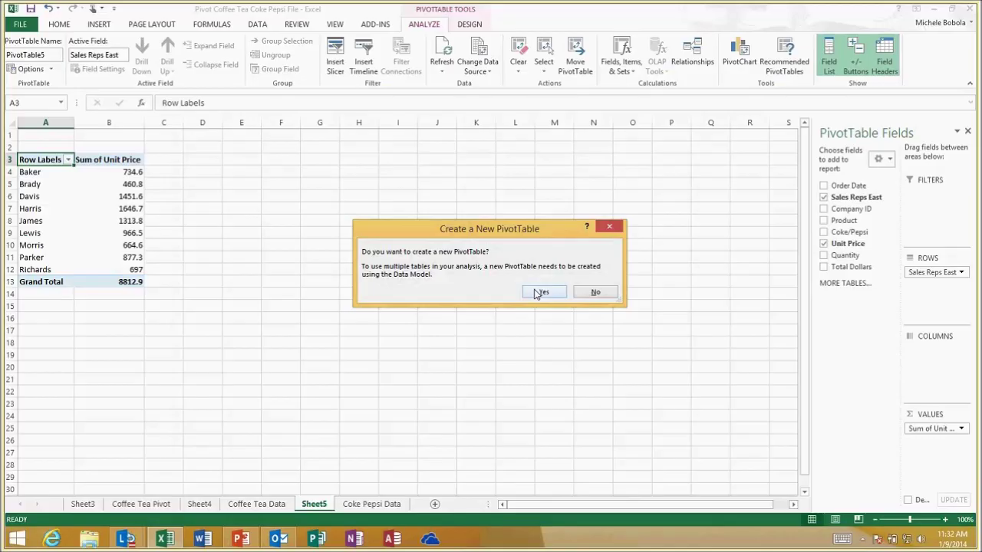
{"action": "left_click", "coordinate": [653, 288]}
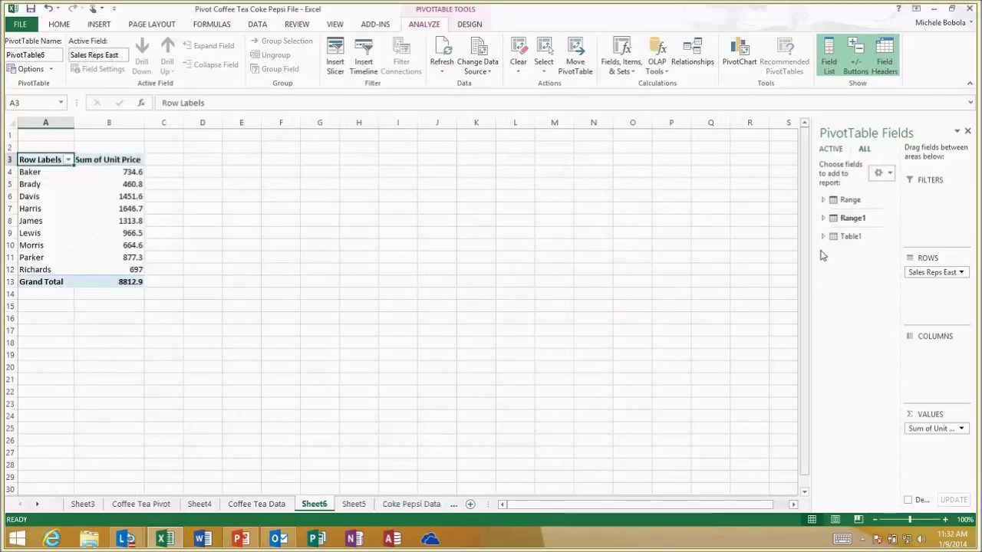
Put Sales Reps East and Sales Rep South in Sheet6's rows and Product in columns, then select Sheet4.
{"action": "left_click", "coordinate": [824, 201]}
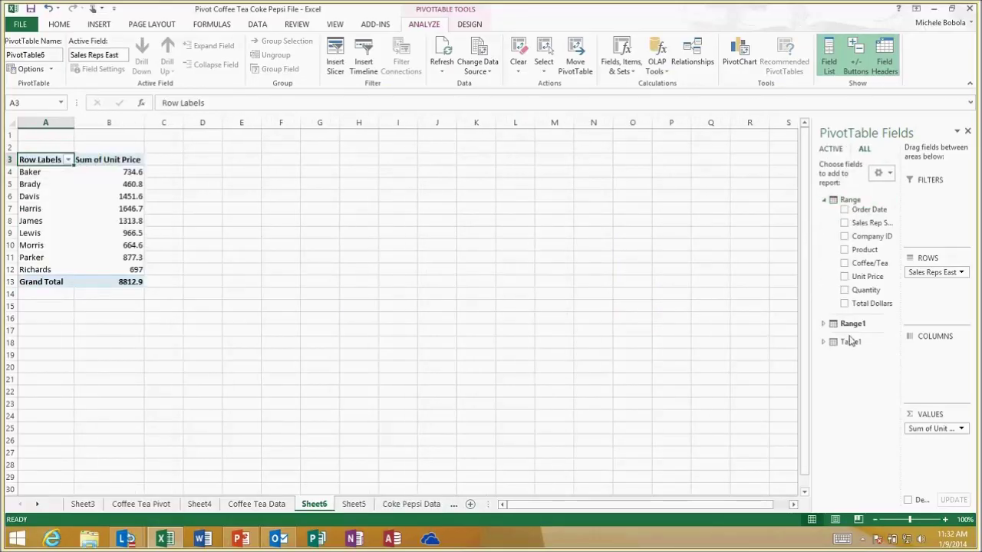
{"action": "left_click", "coordinate": [823, 323]}
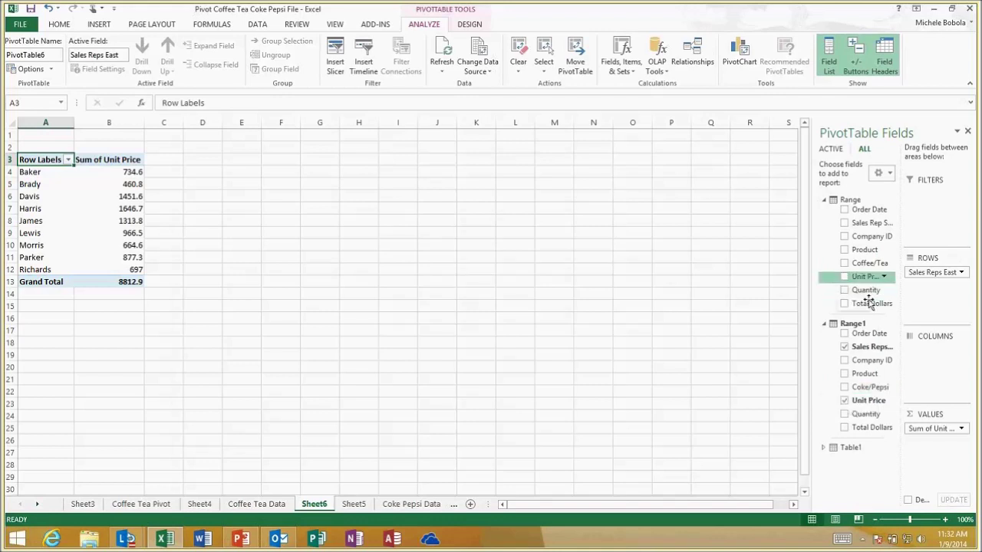
{"action": "left_click_drag", "start_coordinate": [868, 347], "coordinate": [942, 308]}
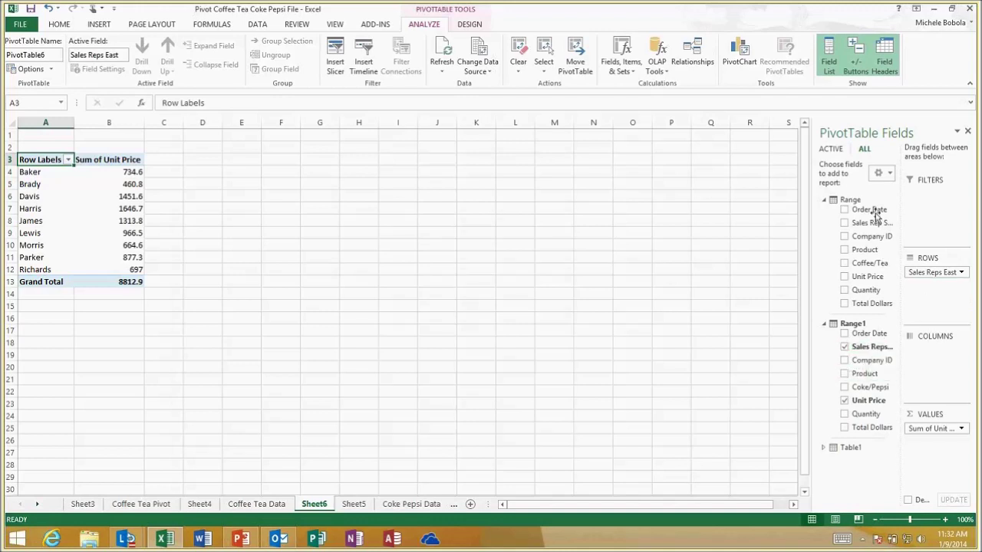
{"action": "left_click_drag", "start_coordinate": [873, 222], "coordinate": [937, 305]}
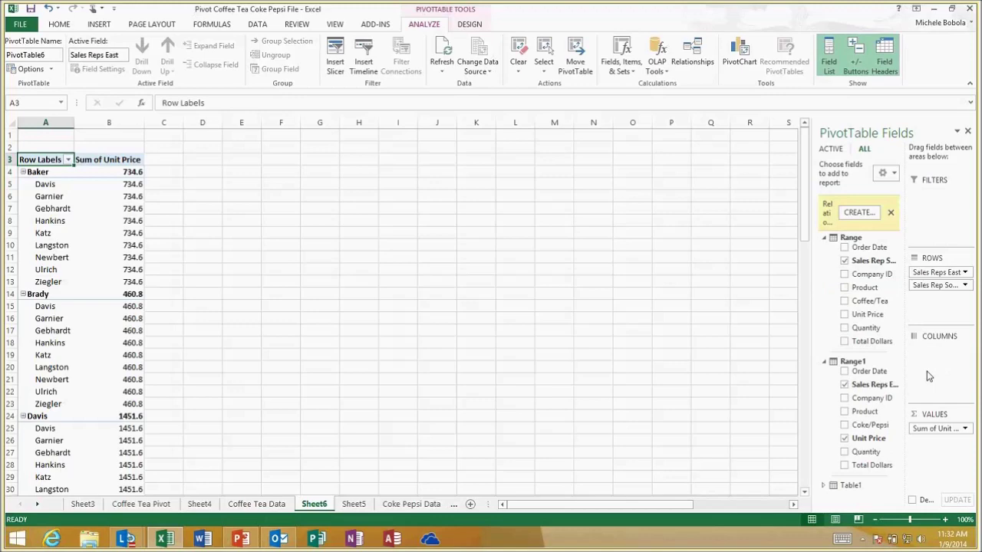
{"action": "left_click_drag", "start_coordinate": [929, 376], "coordinate": [930, 378]}
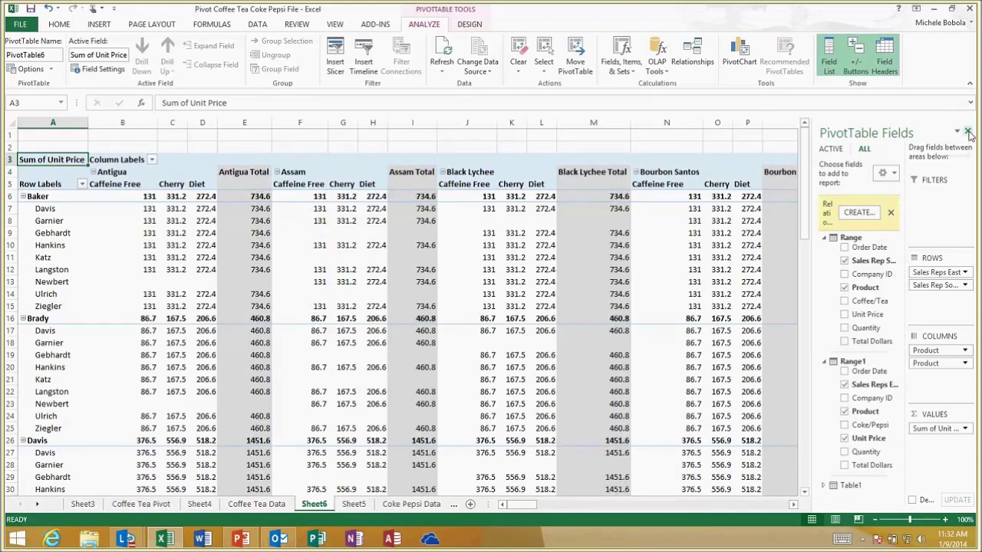
{"action": "left_click", "coordinate": [199, 504]}
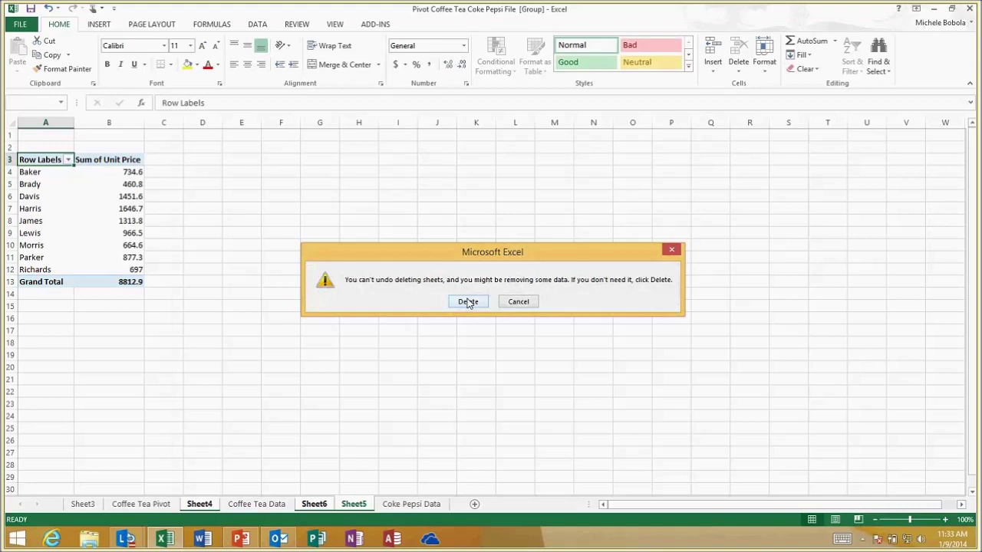
Confirm permanently deleting the grouped Sheet4, Sheet5 and Sheet6.
{"action": "left_click", "coordinate": [468, 301]}
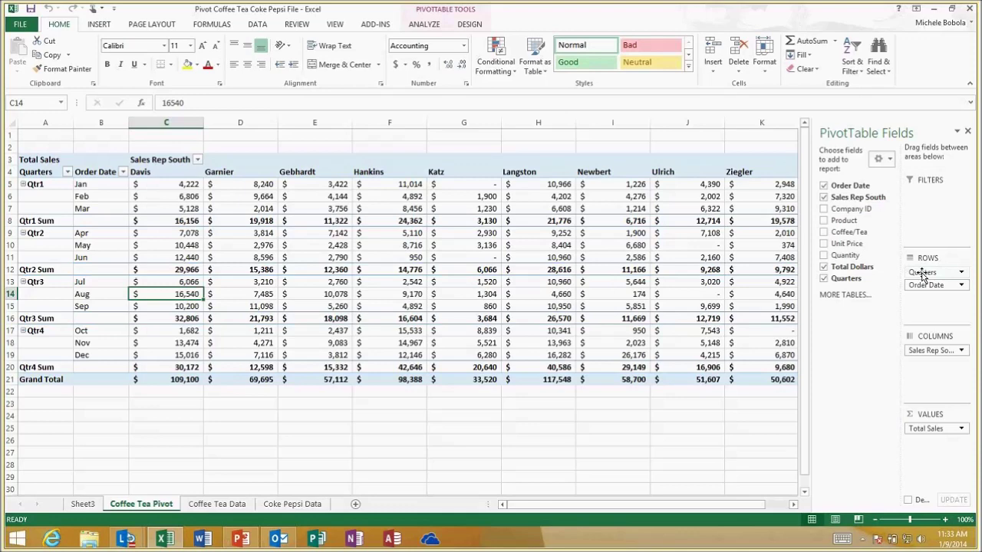
Remove Quarters and Sales Rep South from the pivot and put Order Date months in columns.
{"action": "left_click_drag", "start_coordinate": [923, 274], "coordinate": [857, 320]}
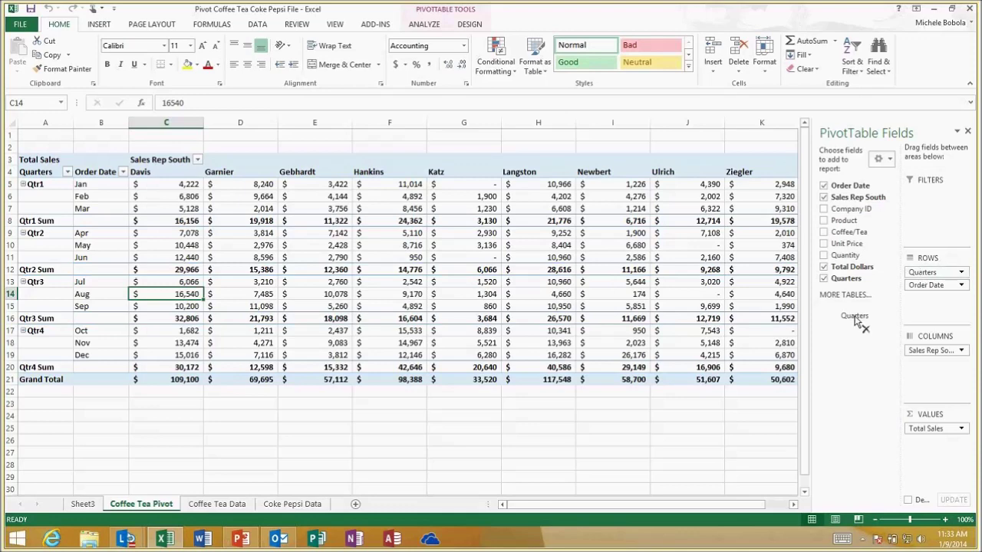
{"action": "left_click_drag", "start_coordinate": [857, 321], "coordinate": [858, 322]}
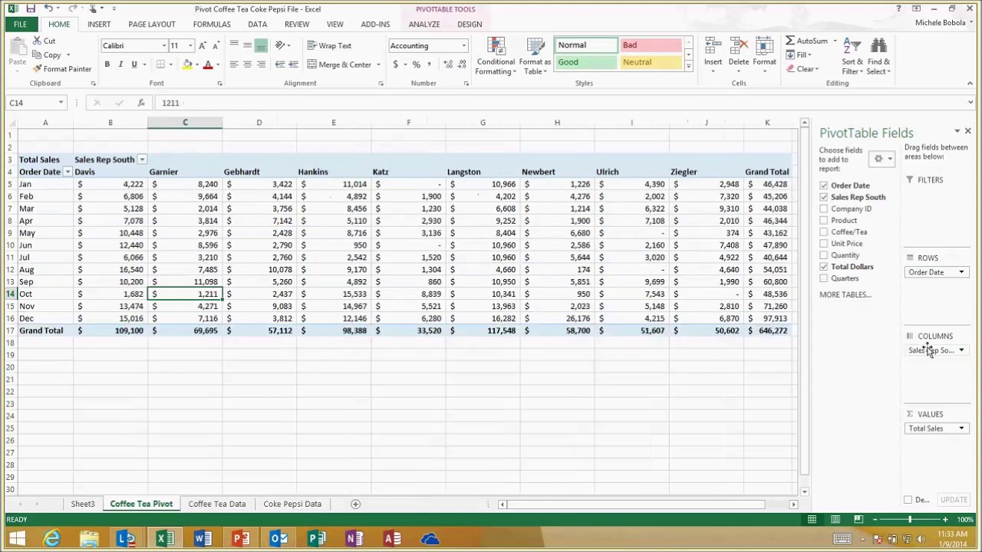
{"action": "left_click_drag", "start_coordinate": [930, 351], "coordinate": [850, 325]}
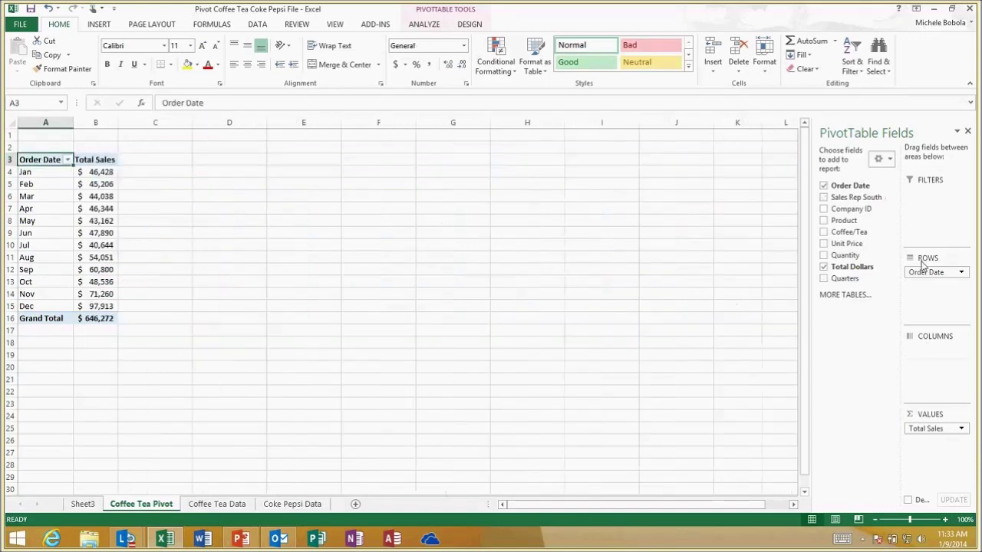
{"action": "left_click_drag", "start_coordinate": [925, 275], "coordinate": [926, 365]}
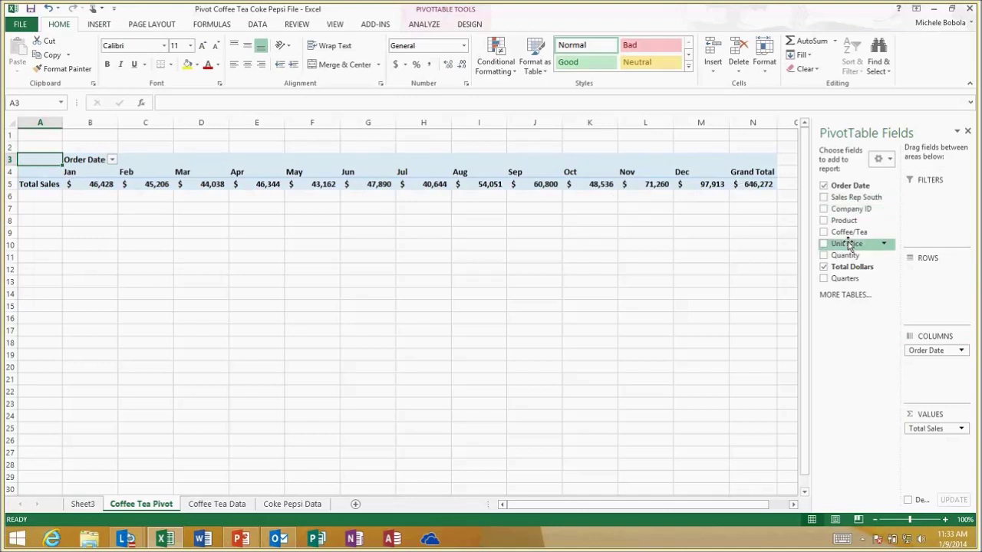
Add Coffee/Tea then Product to the pivot rows and hide the field list.
{"action": "left_click_drag", "start_coordinate": [848, 232], "coordinate": [931, 282]}
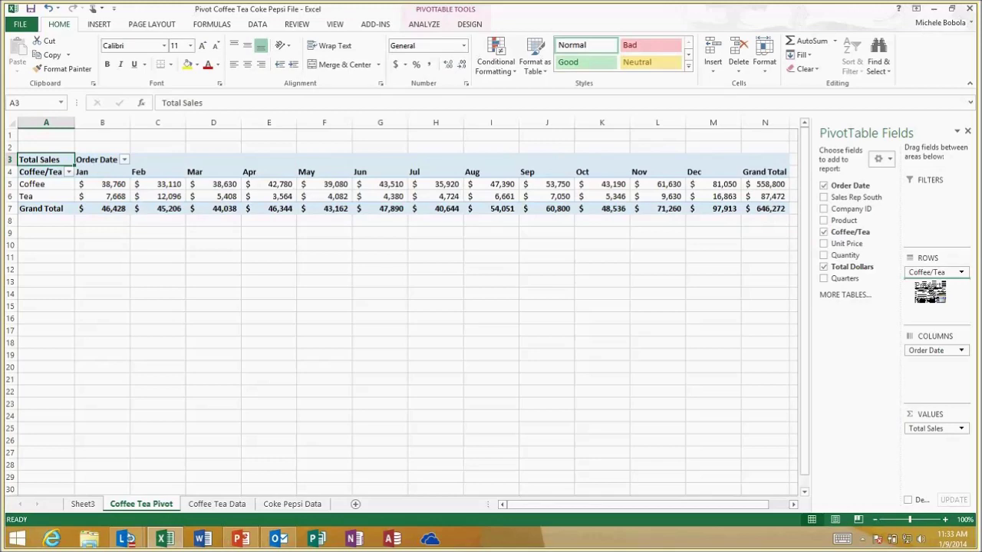
{"action": "left_click_drag", "start_coordinate": [930, 291], "coordinate": [930, 289]}
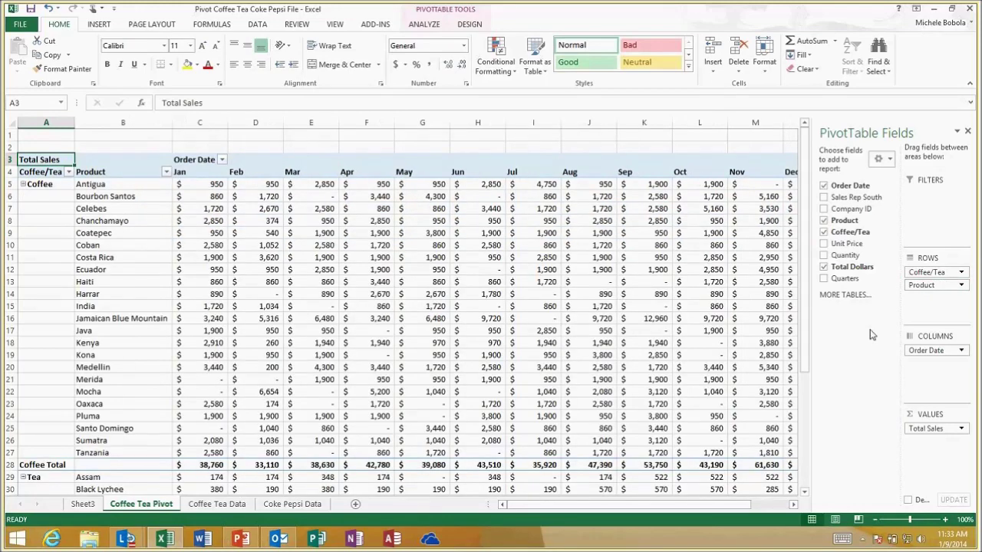
{"action": "left_click", "coordinate": [428, 24]}
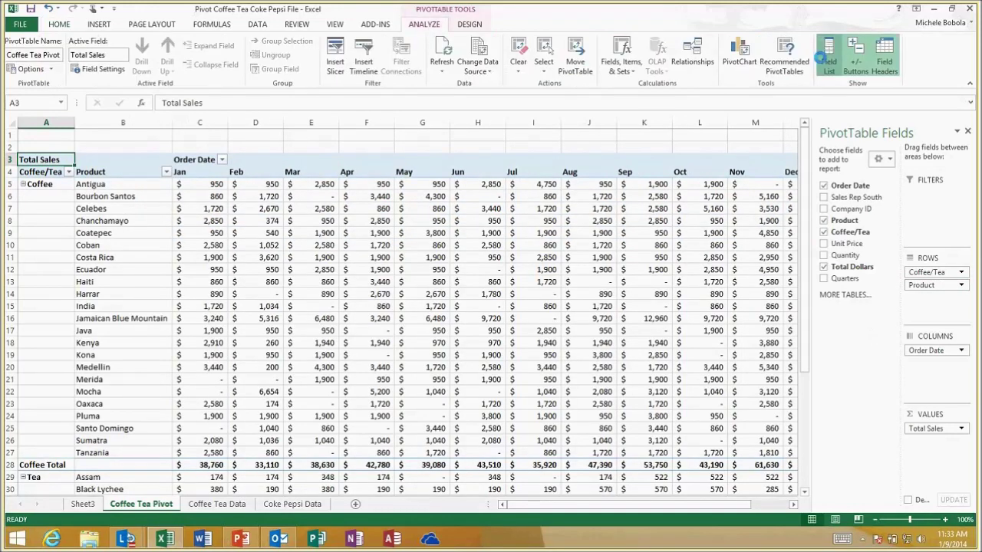
{"action": "left_click", "coordinate": [822, 60]}
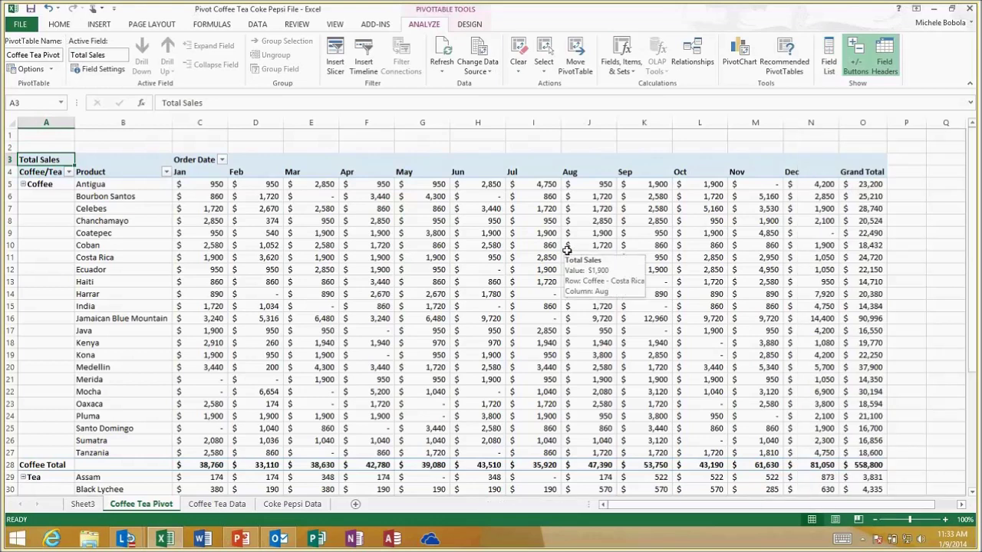
{"action": "left_click", "coordinate": [23, 185]}
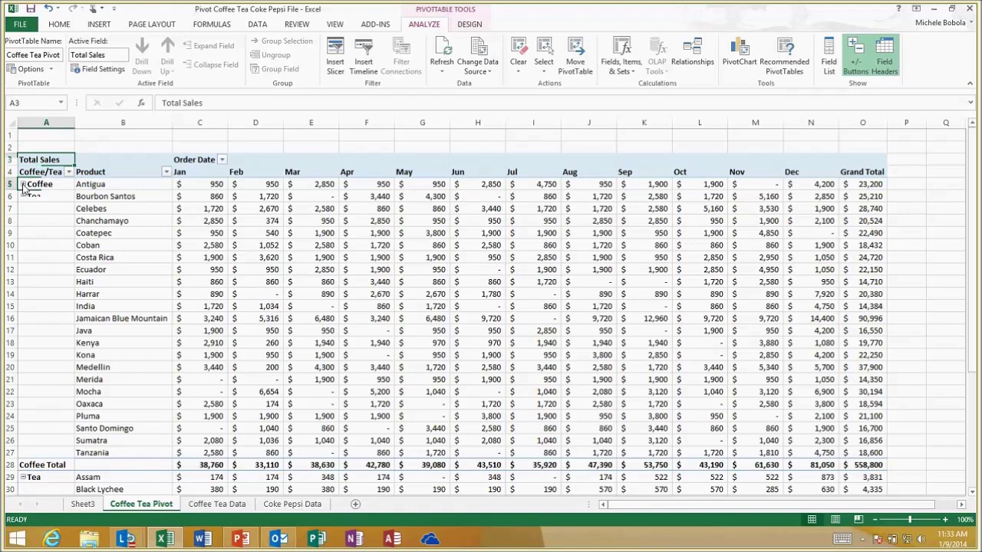
{"action": "left_click", "coordinate": [24, 187]}
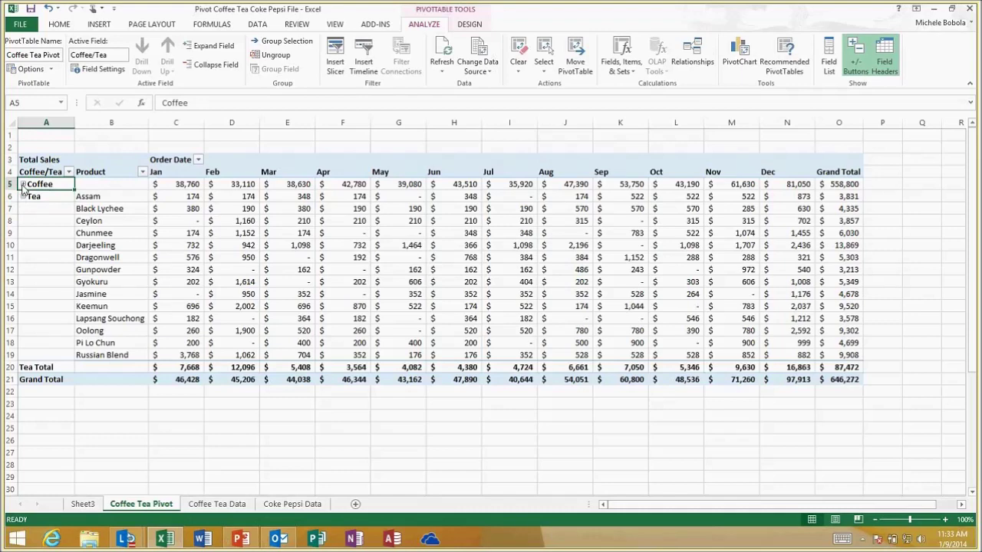
{"action": "left_click", "coordinate": [23, 186]}
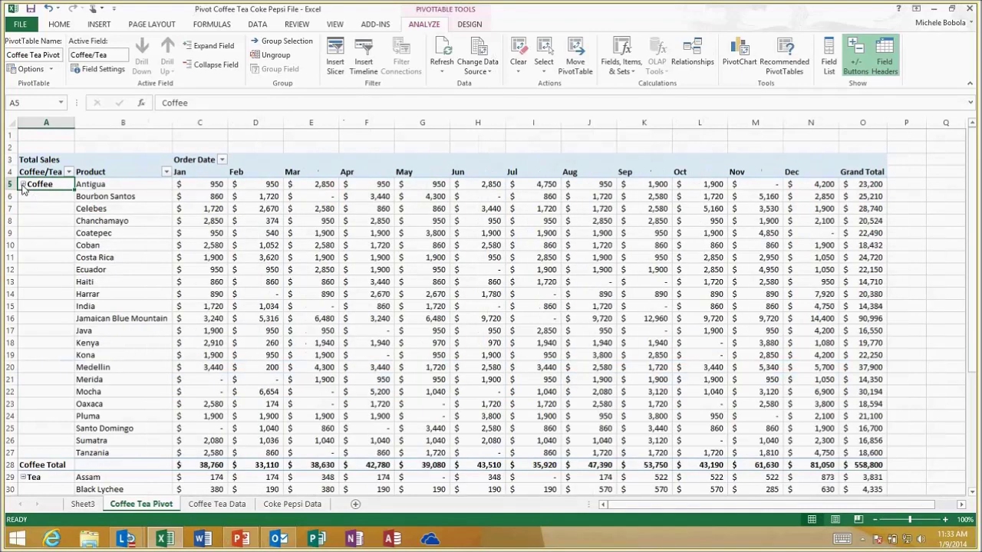
{"action": "left_click", "coordinate": [91, 259]}
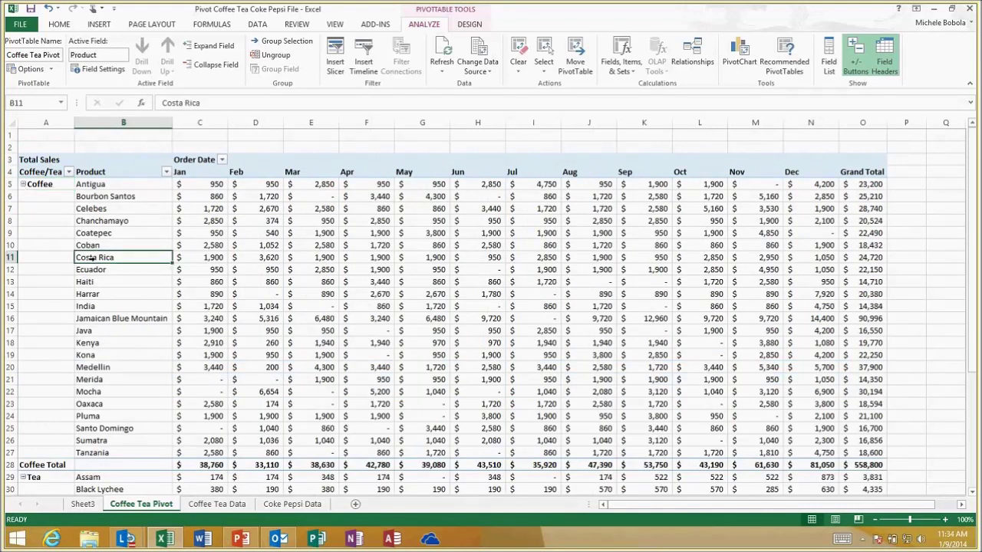
{"action": "left_click", "coordinate": [101, 259]}
Show Sales Rep South detail under the Costa Rica product.
{"action": "double_click", "coordinate": [100, 258]}
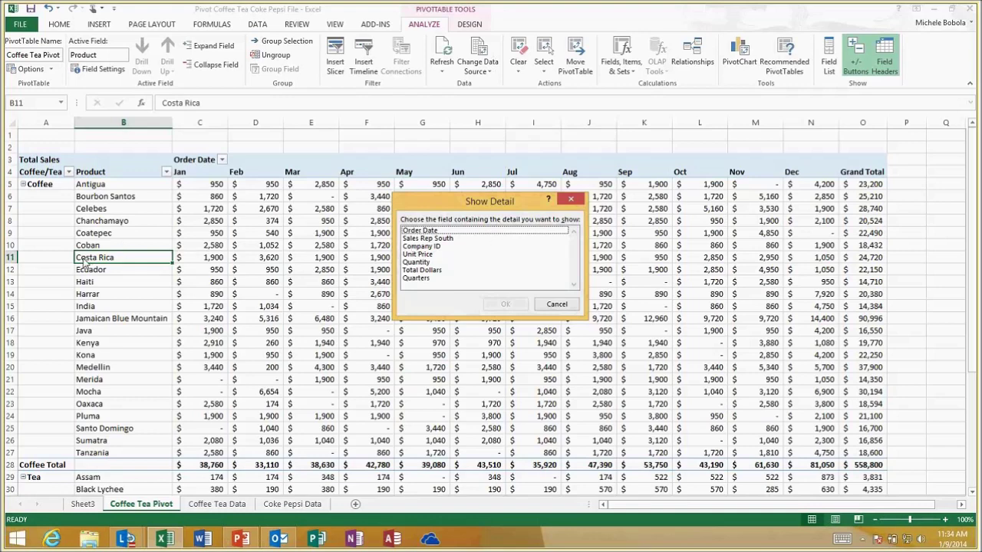
{"action": "left_click", "coordinate": [437, 239]}
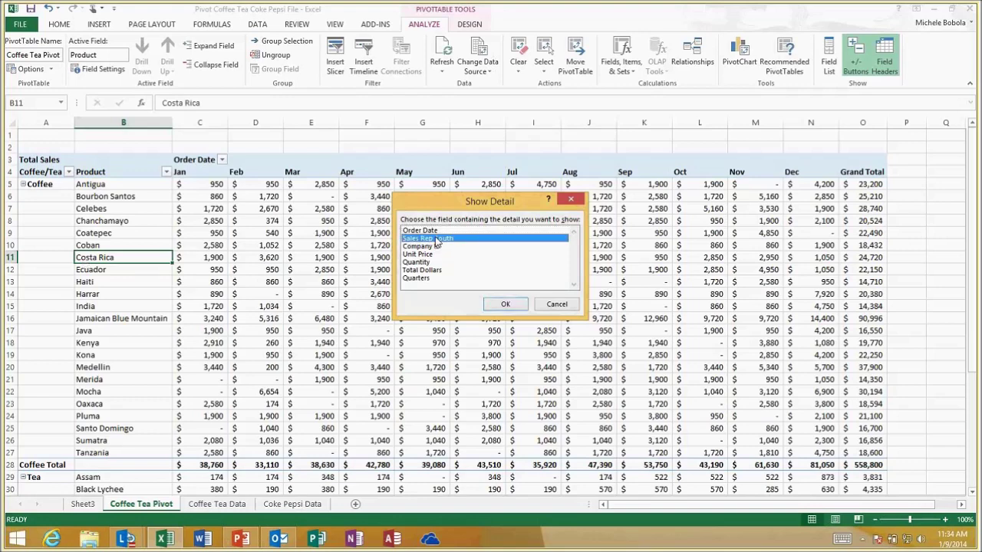
{"action": "left_click", "coordinate": [505, 307]}
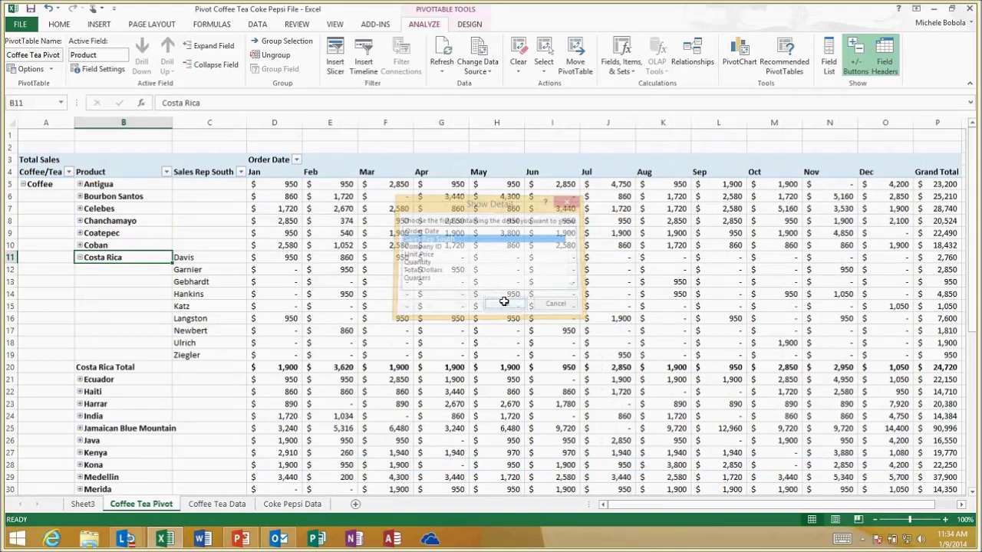
Expand and collapse Haiti and Celebes to view their sales reps.
{"action": "left_click", "coordinate": [79, 392]}
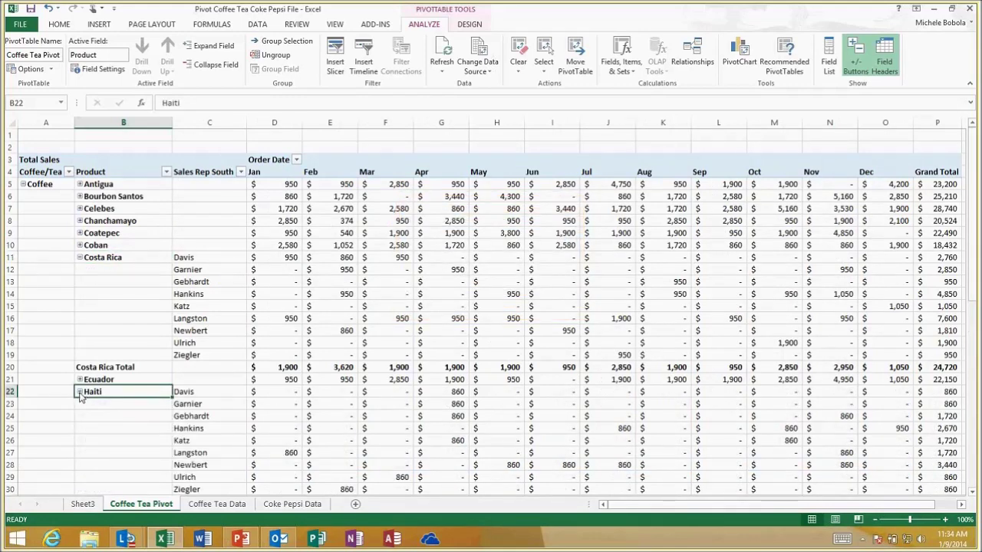
{"action": "left_click", "coordinate": [79, 392]}
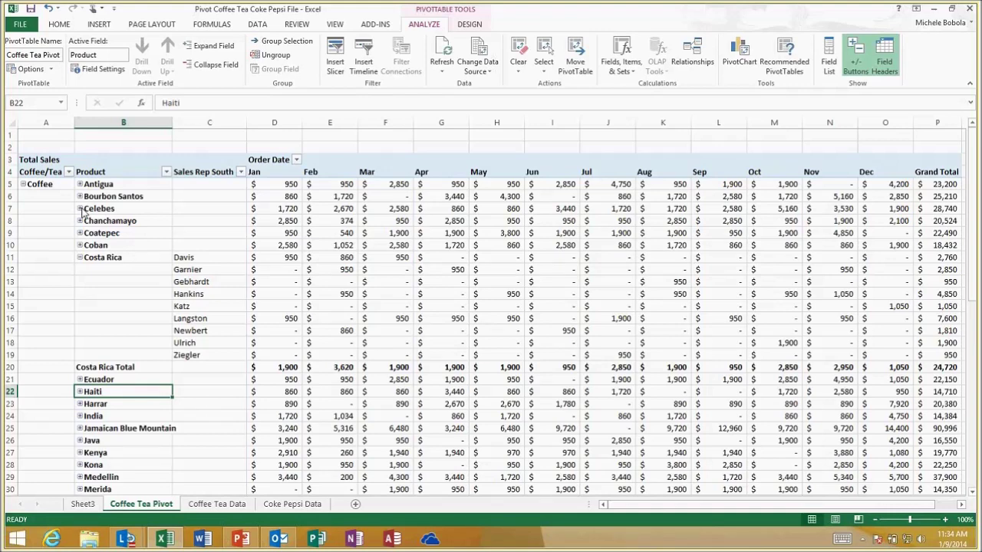
{"action": "left_click", "coordinate": [79, 209]}
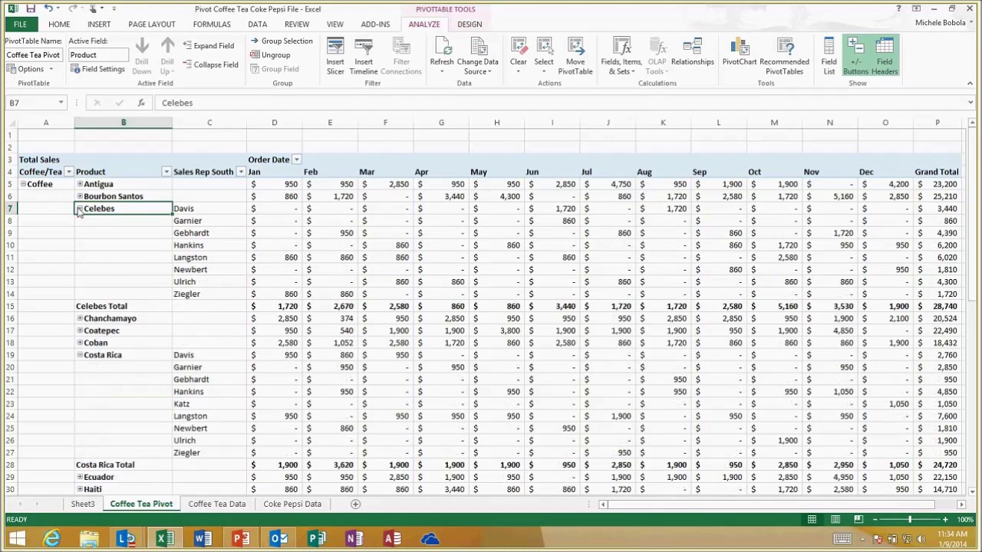
{"action": "left_click", "coordinate": [79, 208]}
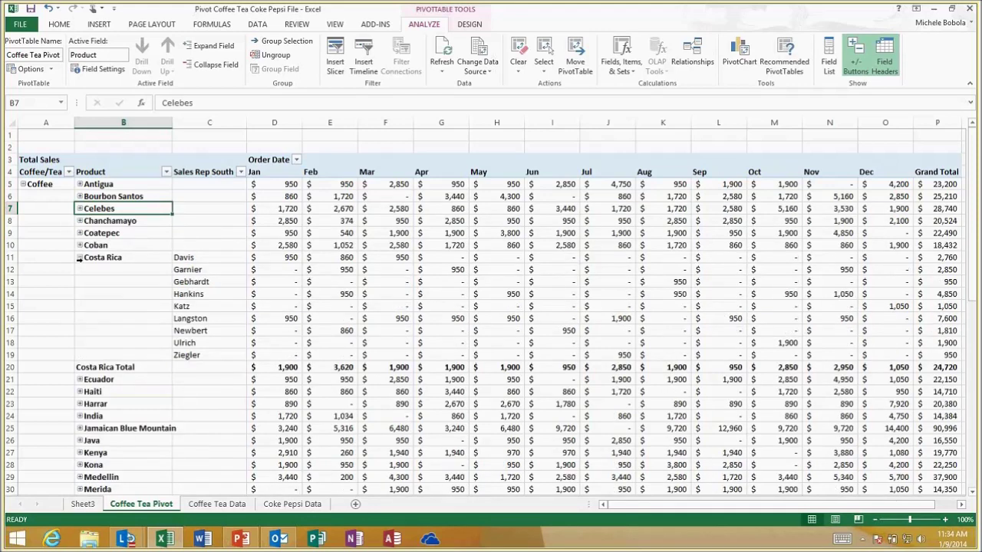
Add Quantity as detail under one sales rep, then collapse it.
{"action": "left_click", "coordinate": [79, 258]}
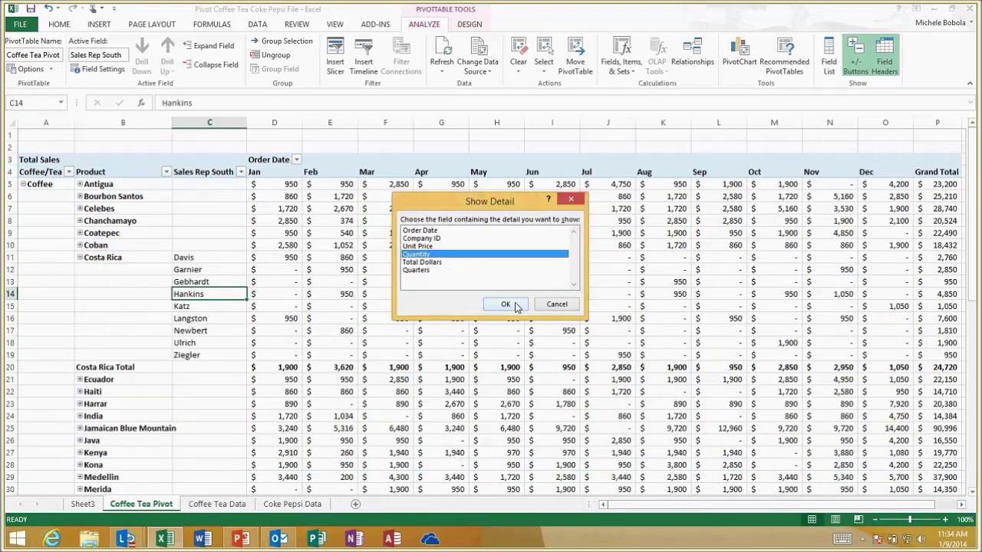
{"action": "left_click", "coordinate": [506, 304]}
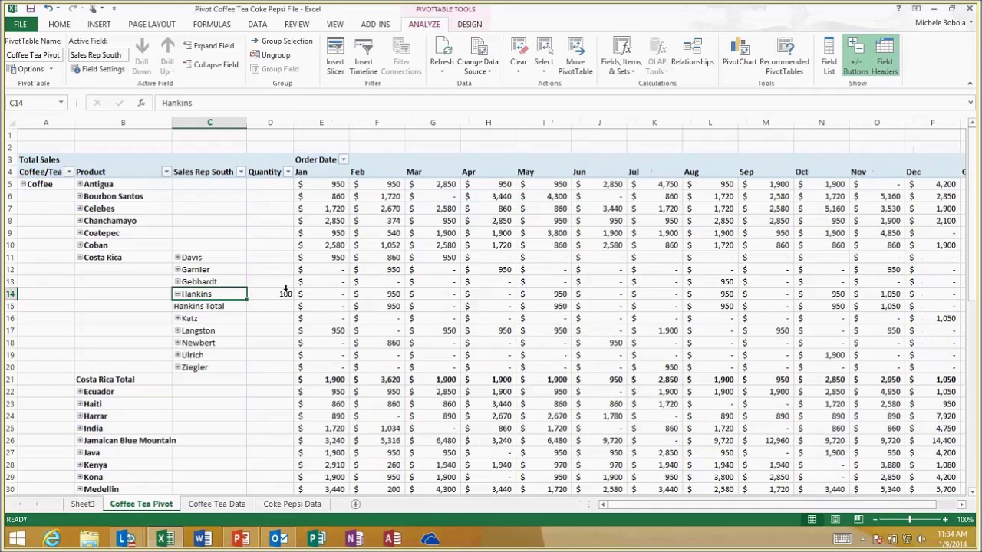
{"action": "left_click", "coordinate": [178, 293]}
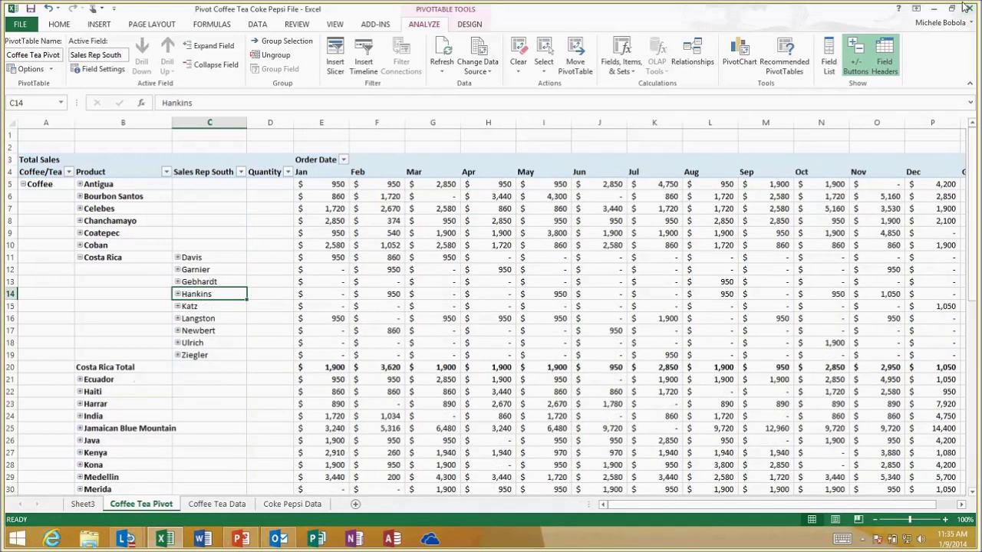
Move Sales Rep South from Rows into Filters as a report filter.
{"action": "left_click", "coordinate": [830, 55]}
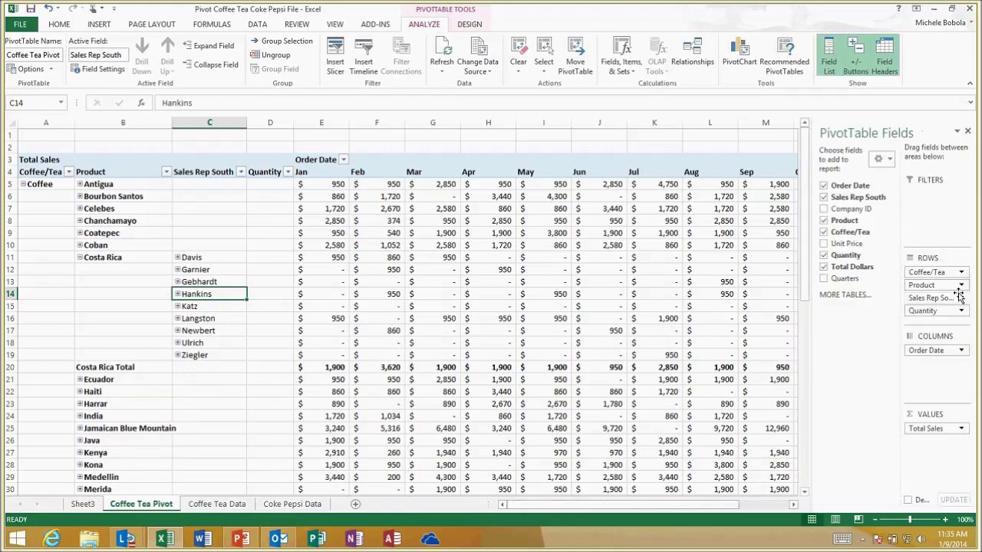
{"action": "left_click_drag", "start_coordinate": [959, 296], "coordinate": [800, 418]}
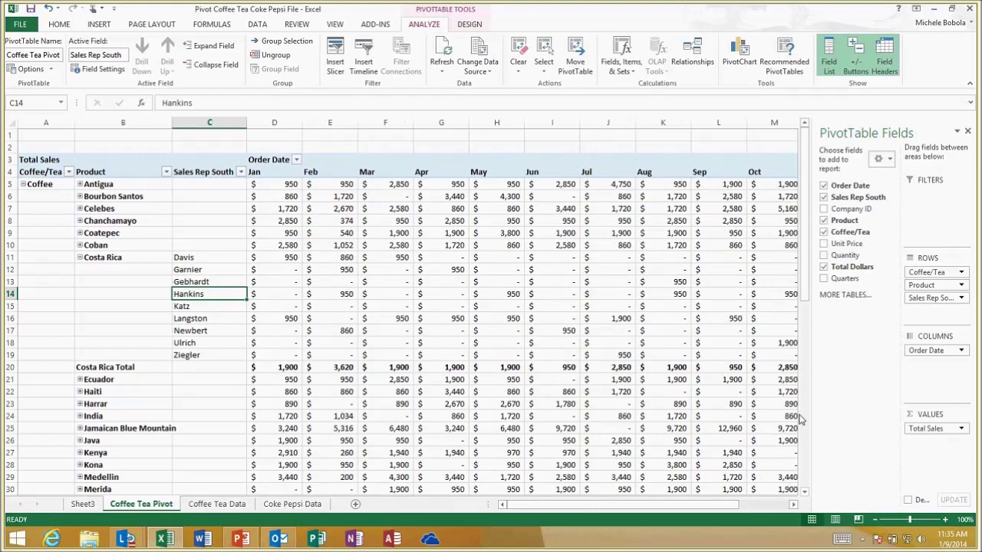
{"action": "left_click_drag", "start_coordinate": [944, 301], "coordinate": [951, 221]}
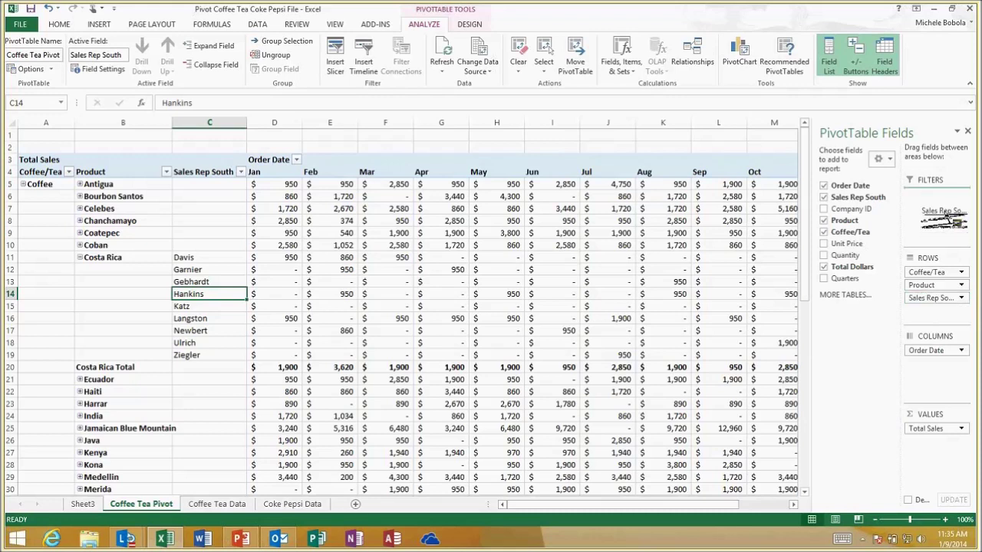
{"action": "left_click_drag", "start_coordinate": [951, 221], "coordinate": [933, 217]}
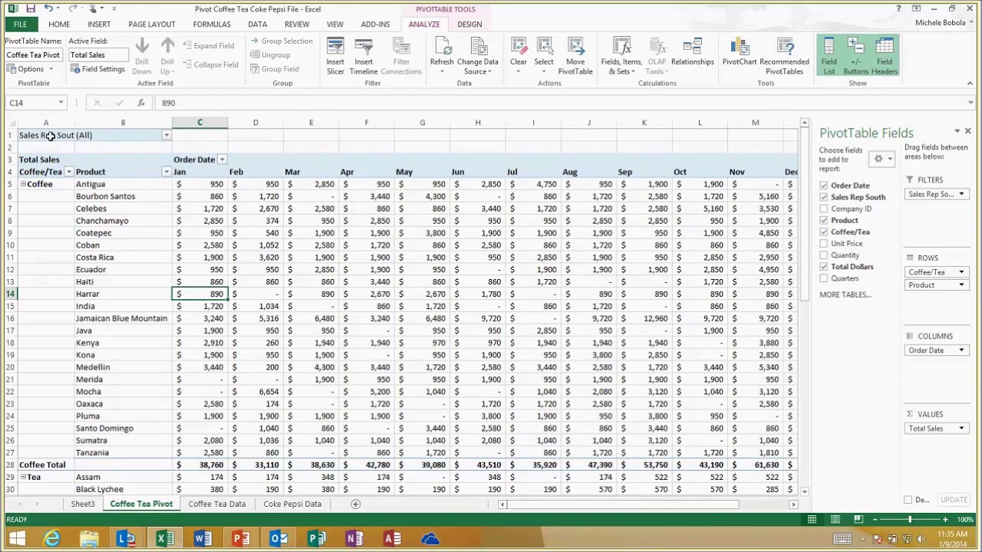
Filter the pivot's Sales Rep South filter to the fourth rep only.
{"action": "left_click", "coordinate": [166, 136]}
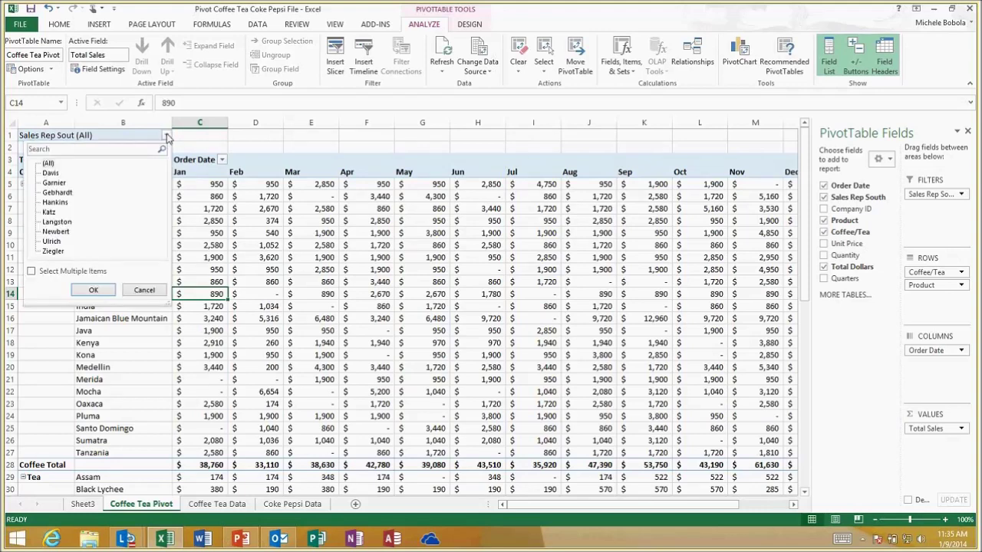
{"action": "left_click", "coordinate": [58, 204]}
{"action": "left_click", "coordinate": [90, 288]}
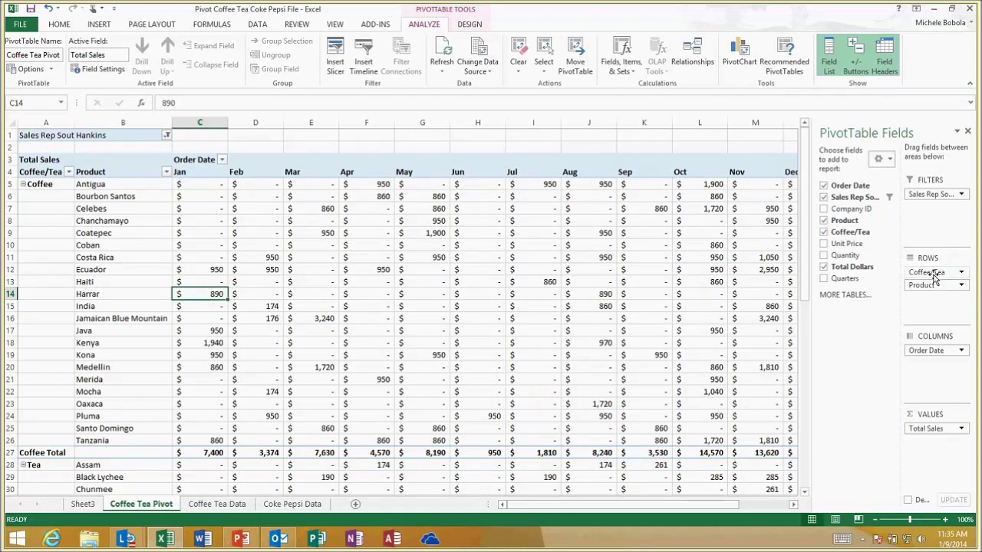
{"action": "left_click_drag", "start_coordinate": [934, 279], "coordinate": [936, 228]}
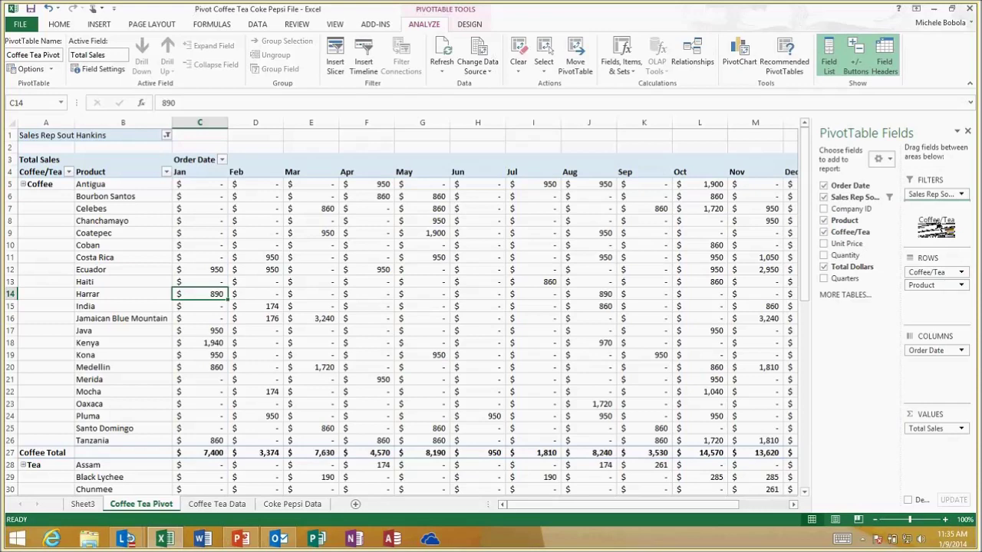
Make Coffee/Tea a second report filter and filter it to Coffee.
{"action": "left_click_drag", "start_coordinate": [937, 228], "coordinate": [937, 222]}
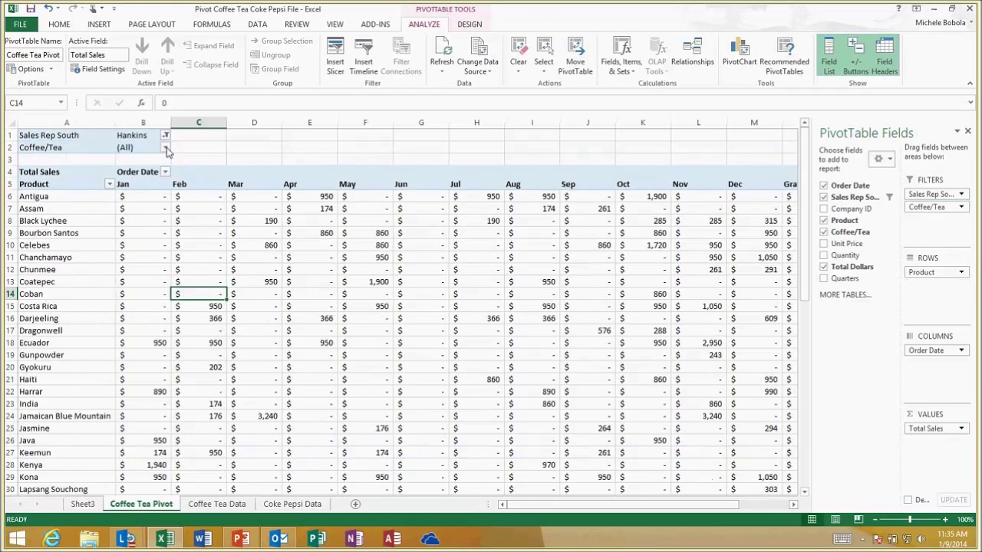
{"action": "left_click", "coordinate": [167, 148]}
{"action": "left_click", "coordinate": [52, 185]}
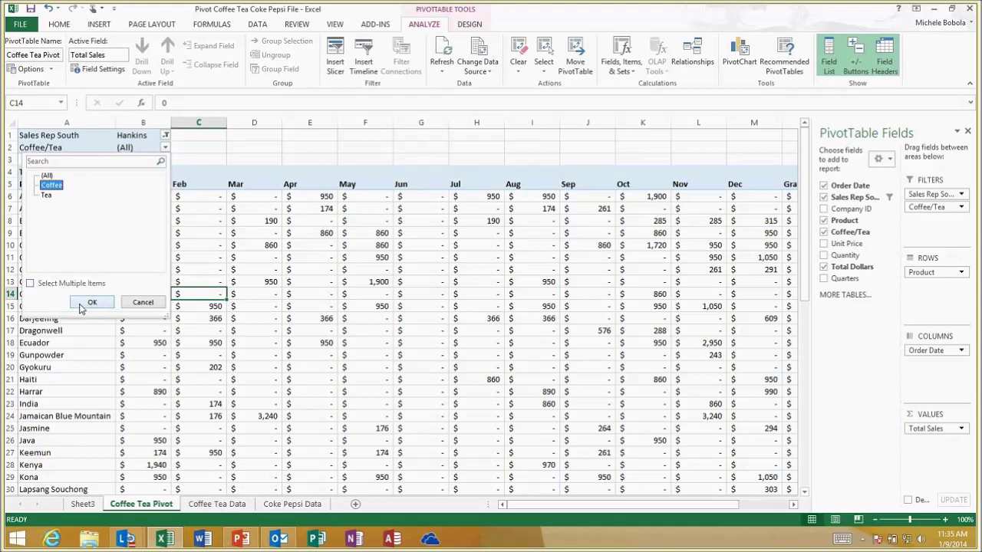
{"action": "left_click", "coordinate": [90, 303]}
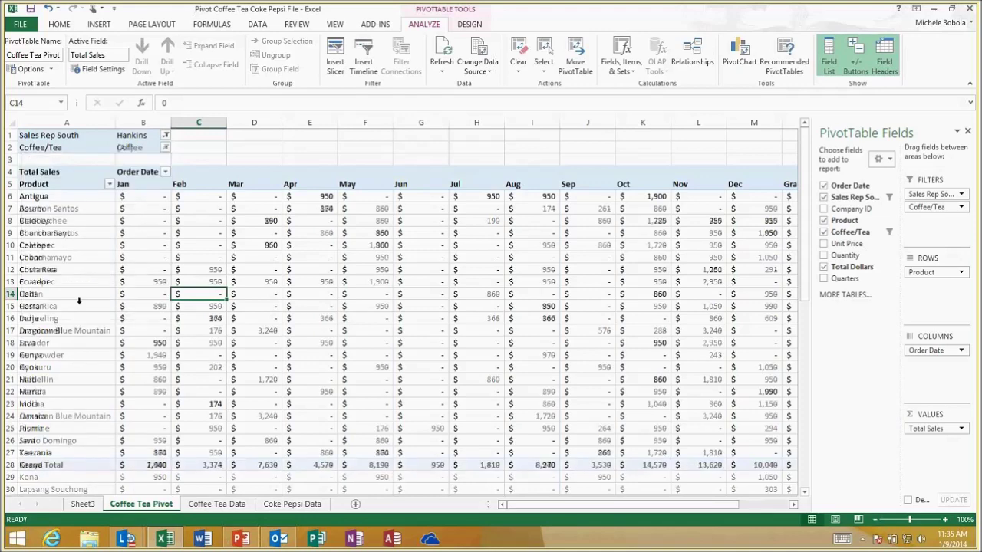
Switch the Coffee/Tea filter to Tea, then back to (All).
{"action": "left_click", "coordinate": [165, 148]}
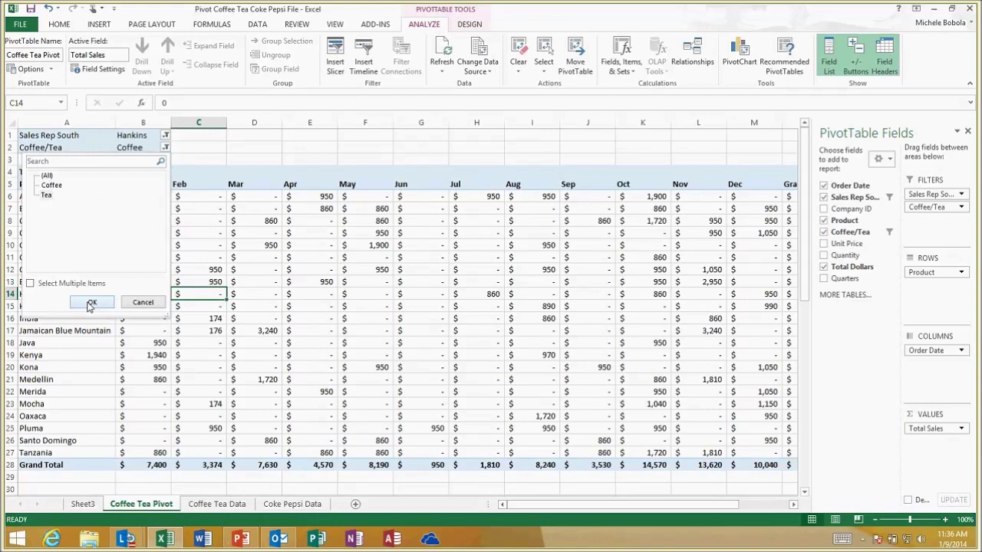
{"action": "left_click", "coordinate": [90, 304]}
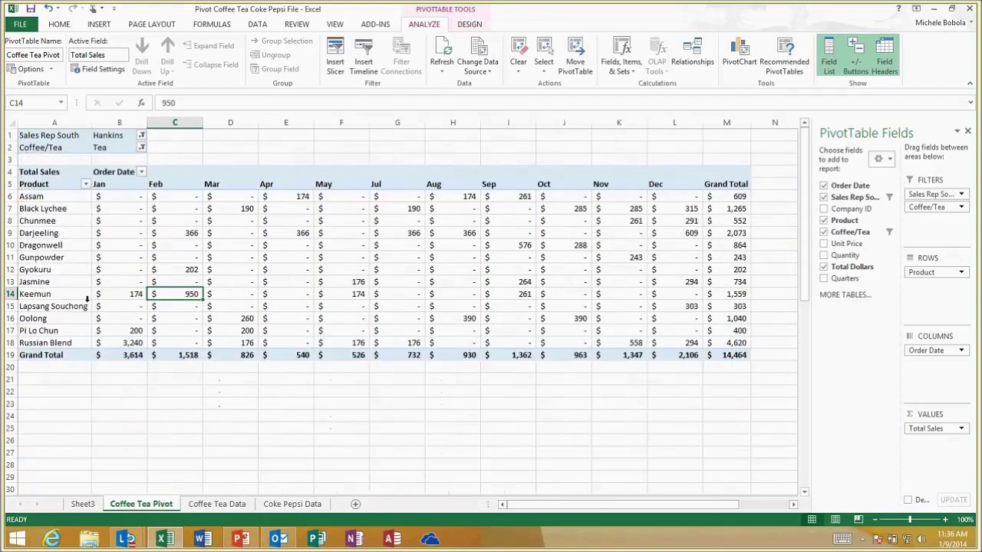
{"action": "left_click", "coordinate": [141, 148]}
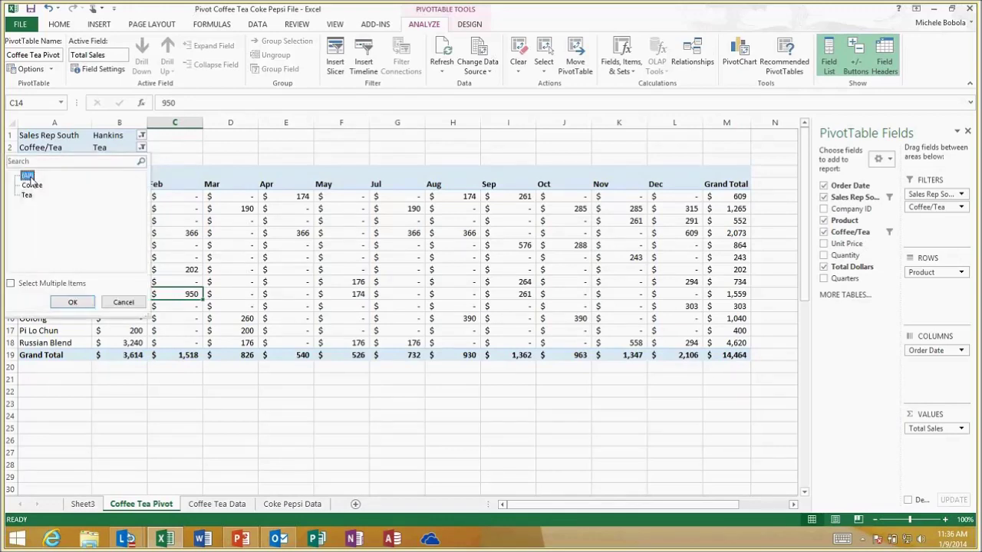
{"action": "left_click", "coordinate": [74, 302]}
{"action": "left_click", "coordinate": [165, 135]}
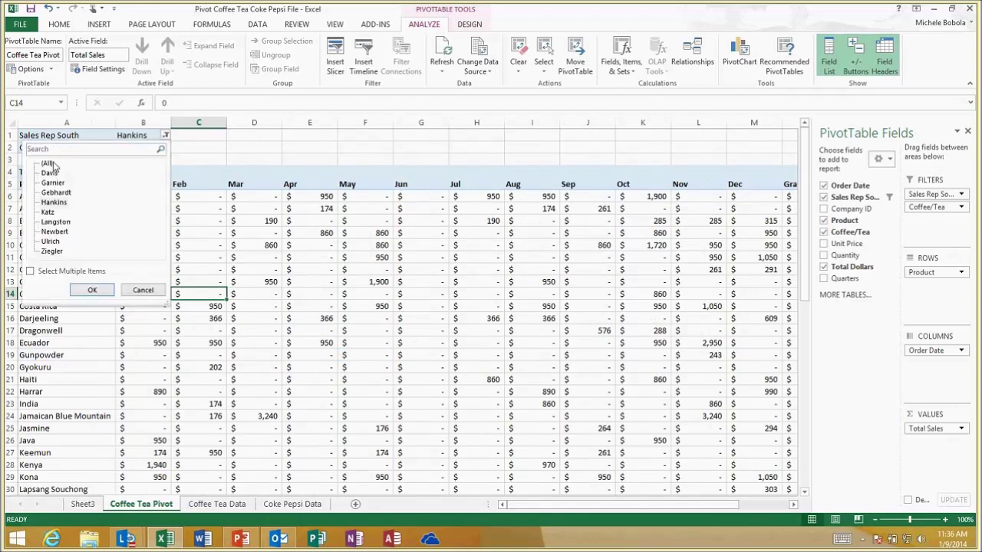
{"action": "left_click", "coordinate": [91, 288]}
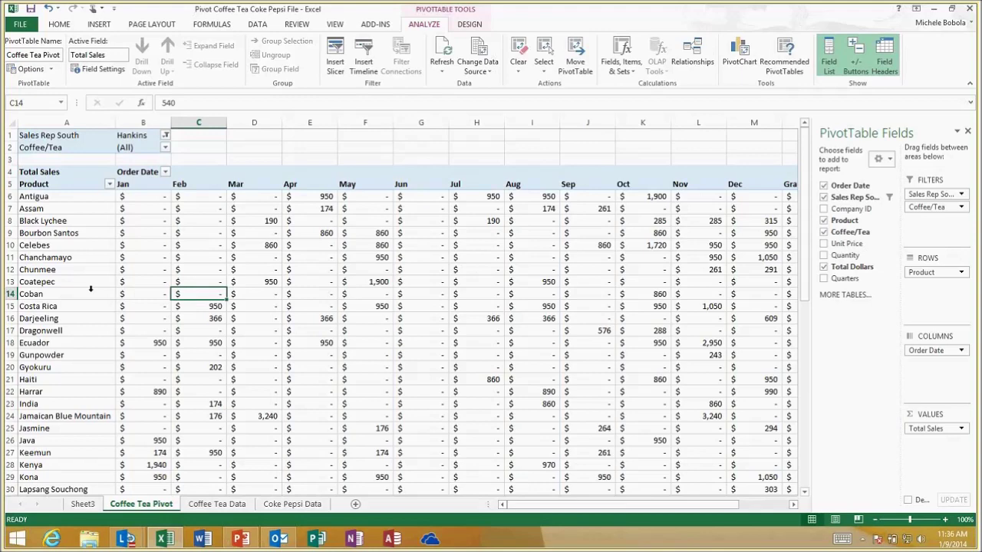
Filter Sales Rep South to the first, fourth and seventh reps using Select Multiple Items.
{"action": "key", "text": "ctrl+z"}
{"action": "left_click", "coordinate": [164, 135]}
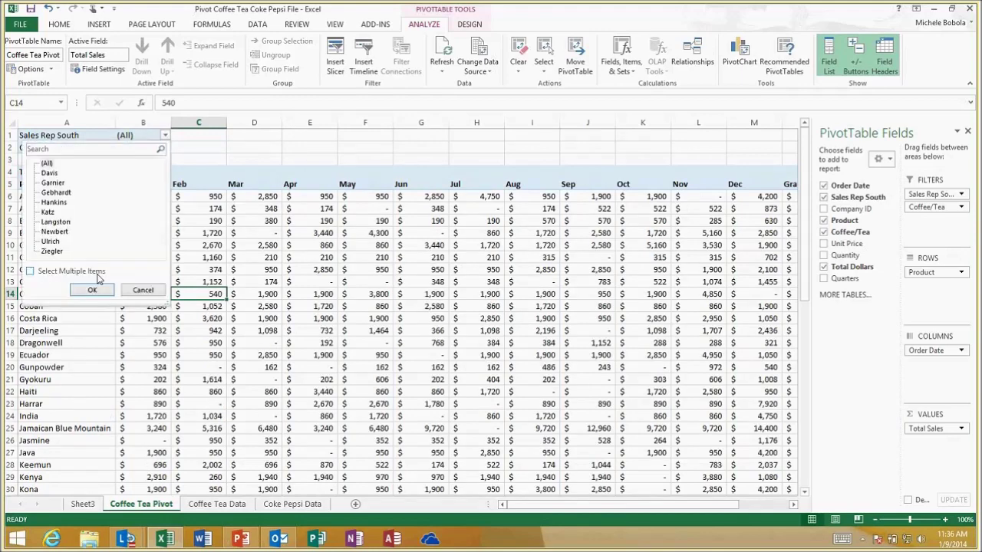
{"action": "left_click", "coordinate": [30, 272]}
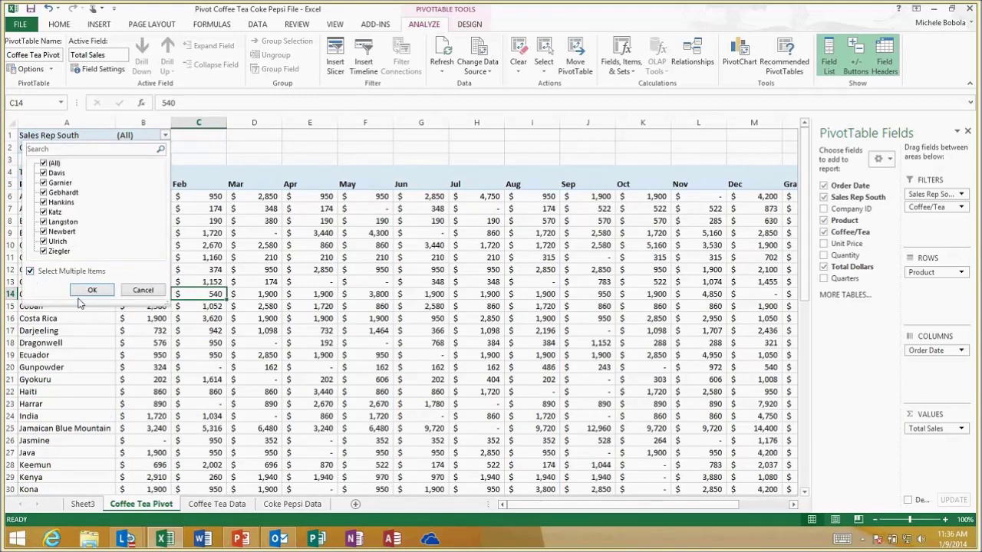
{"action": "left_click", "coordinate": [44, 164]}
{"action": "left_click", "coordinate": [44, 173]}
{"action": "left_click", "coordinate": [44, 203]}
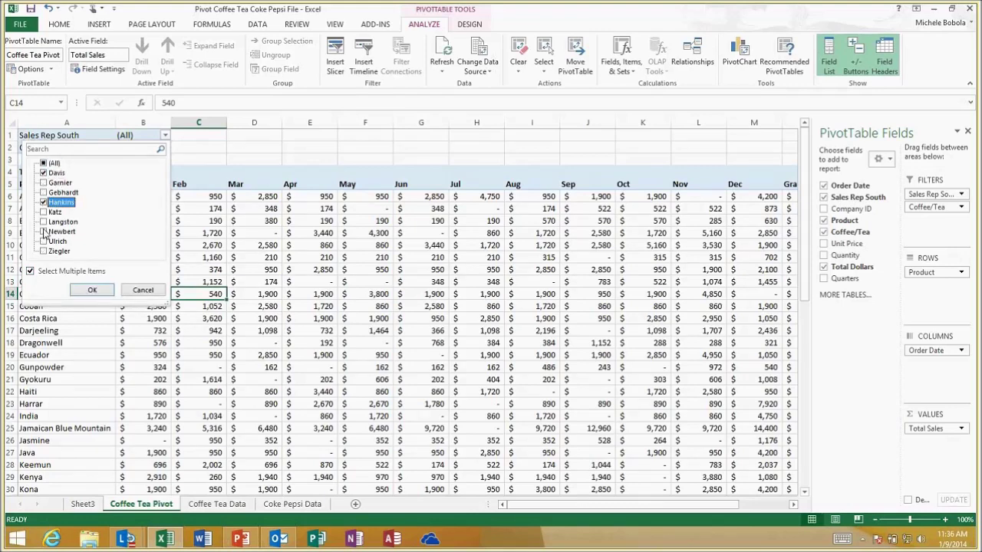
{"action": "left_click", "coordinate": [44, 232]}
{"action": "key", "text": "Return"}
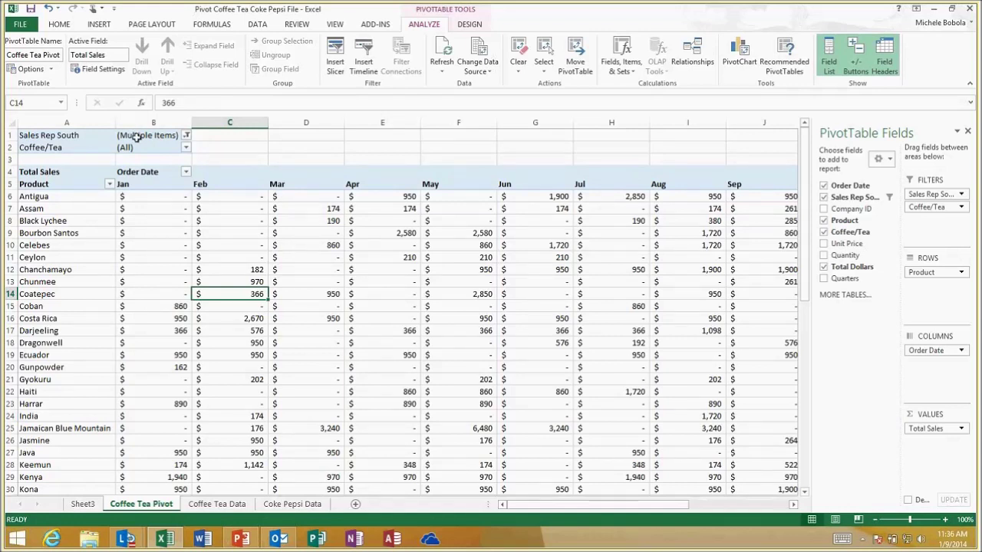
Turn off Select Multiple Items and reset Sales Rep South to (All).
{"action": "left_click", "coordinate": [187, 135]}
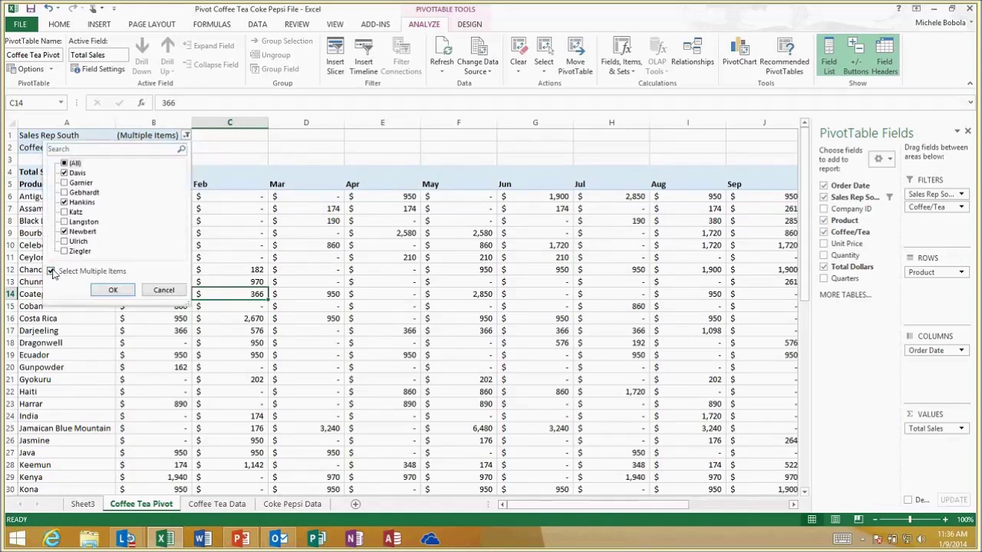
{"action": "left_click", "coordinate": [52, 272]}
{"action": "left_click", "coordinate": [110, 290]}
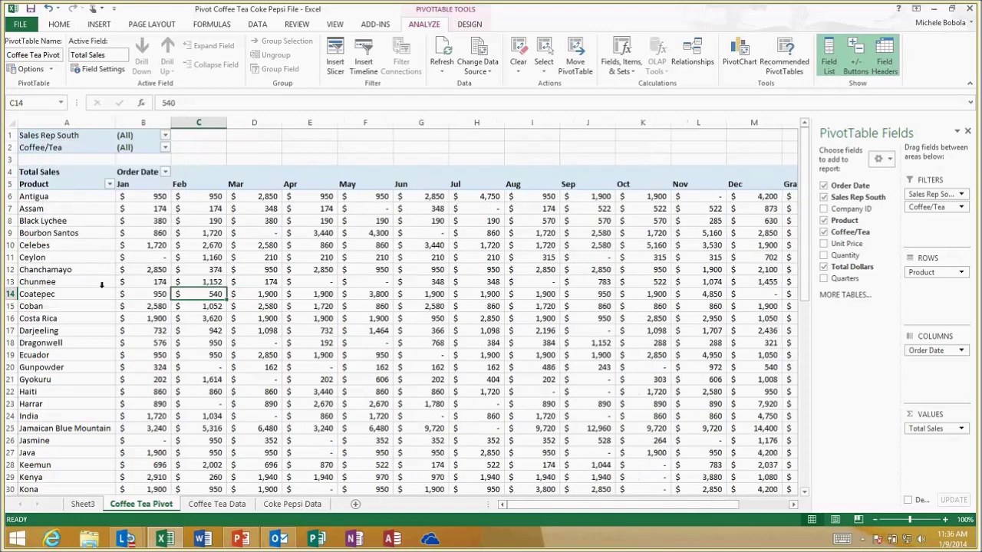
Move Coffee/Tea back into ROWS above Product and delete the empty row 1.
{"action": "left_click_drag", "start_coordinate": [928, 207], "coordinate": [930, 274]}
{"action": "left_click_drag", "start_coordinate": [930, 273], "coordinate": [924, 278]}
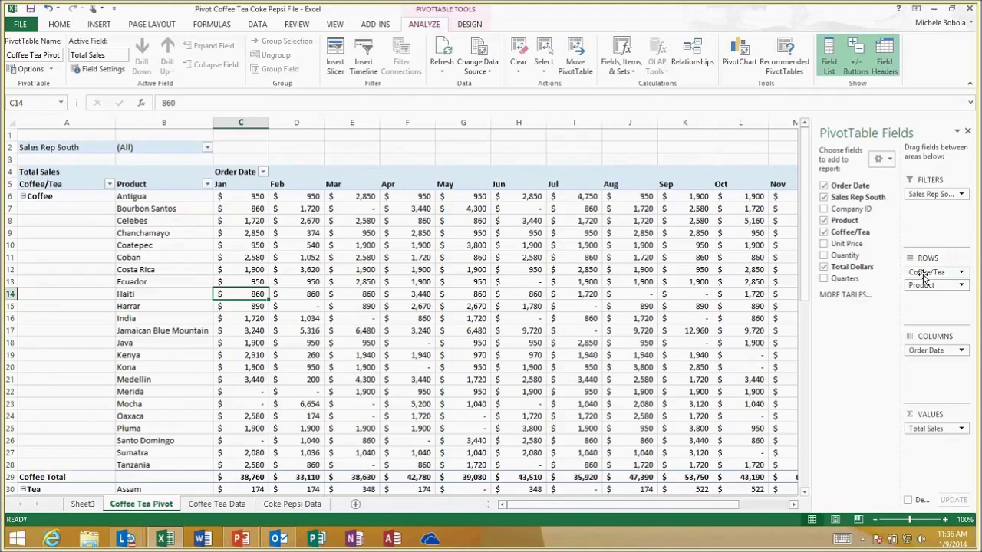
{"action": "left_click", "coordinate": [12, 134]}
{"action": "right_click", "coordinate": [11, 134]}
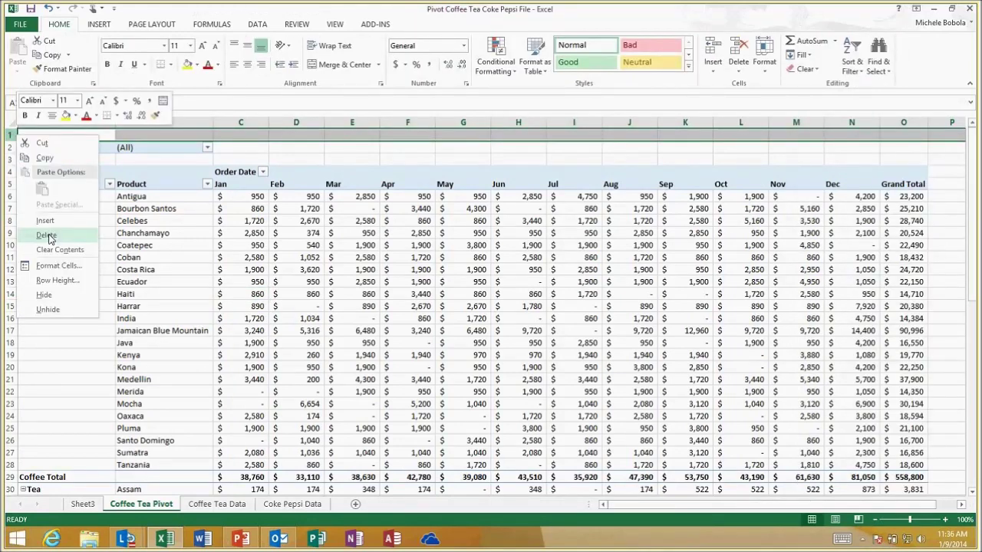
{"action": "left_click", "coordinate": [46, 236]}
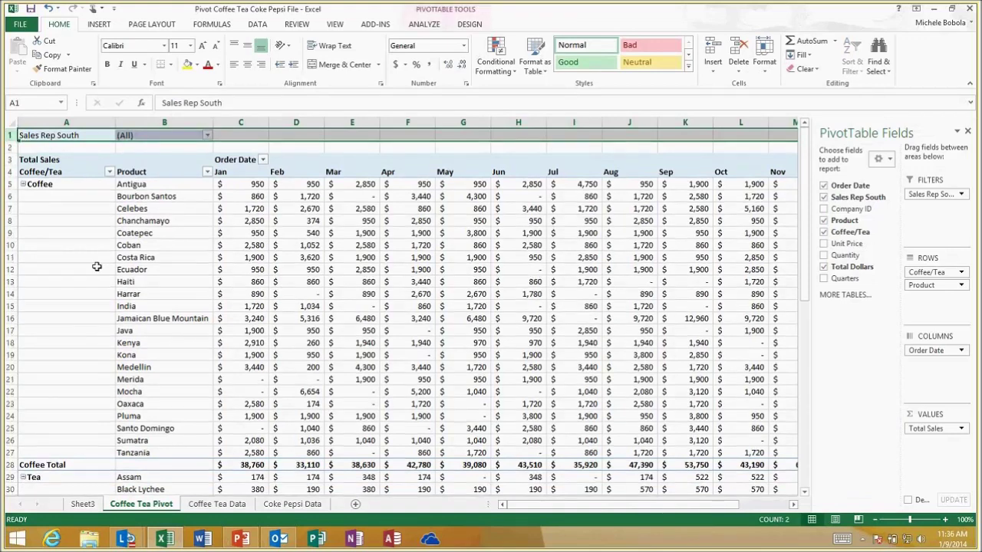
{"action": "left_click", "coordinate": [825, 66]}
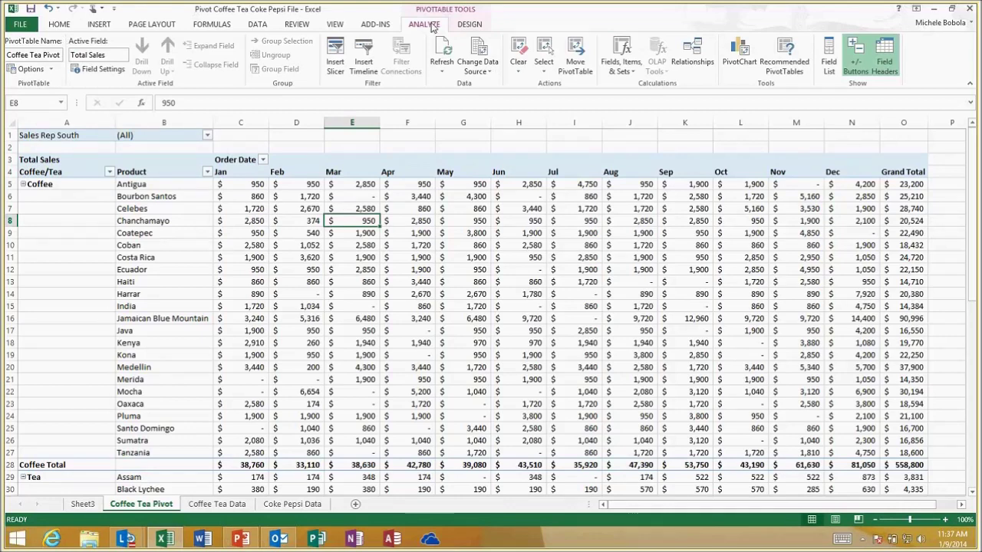
Run Show Report Filter Pages on Sales Rep South to create one sheet per rep.
{"action": "left_click", "coordinate": [51, 70]}
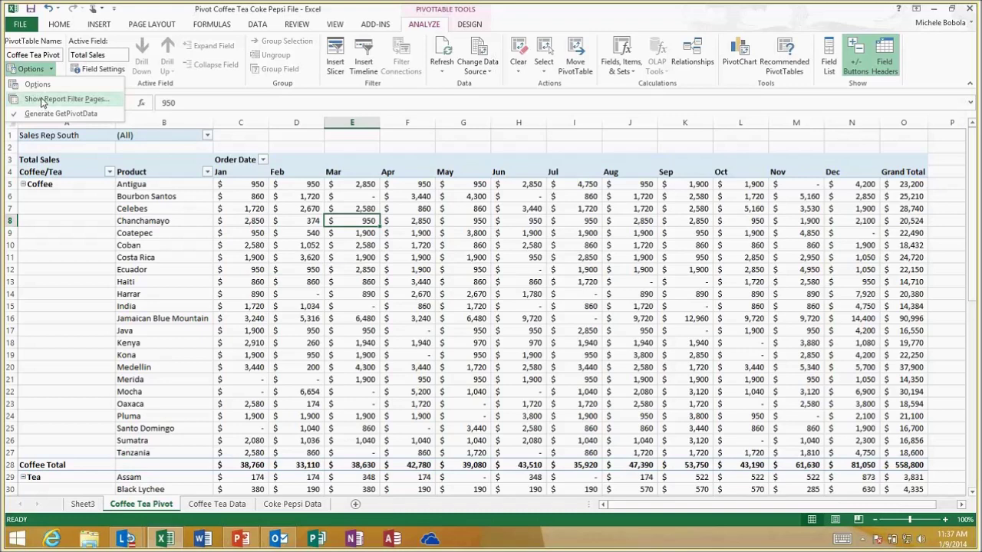
{"action": "left_click", "coordinate": [827, 61]}
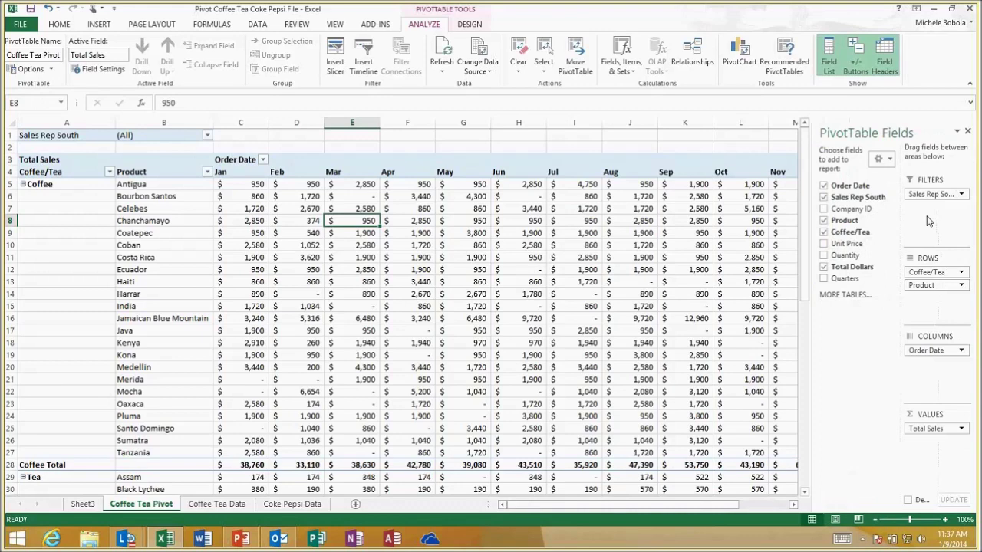
{"action": "left_click", "coordinate": [968, 132]}
{"action": "left_click", "coordinate": [49, 70]}
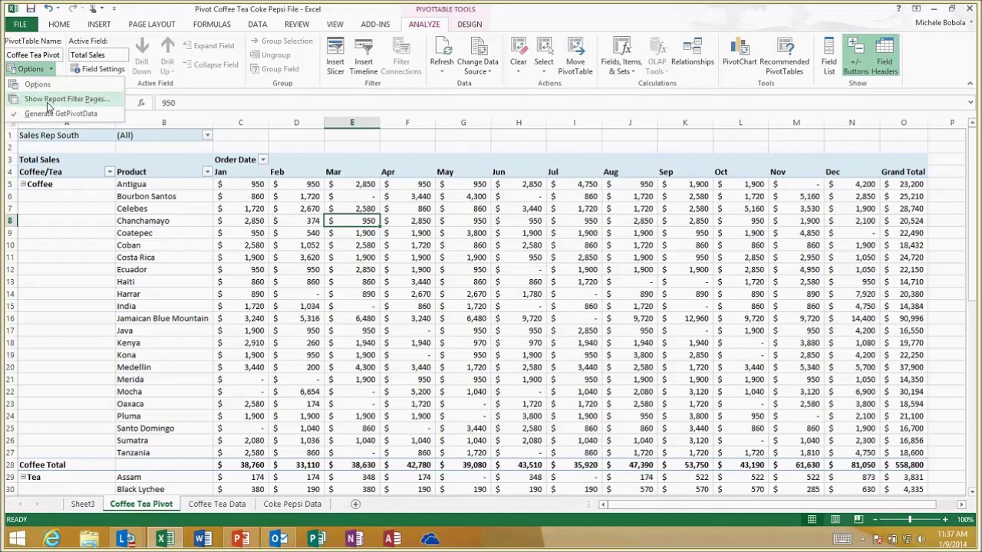
{"action": "left_click", "coordinate": [66, 99]}
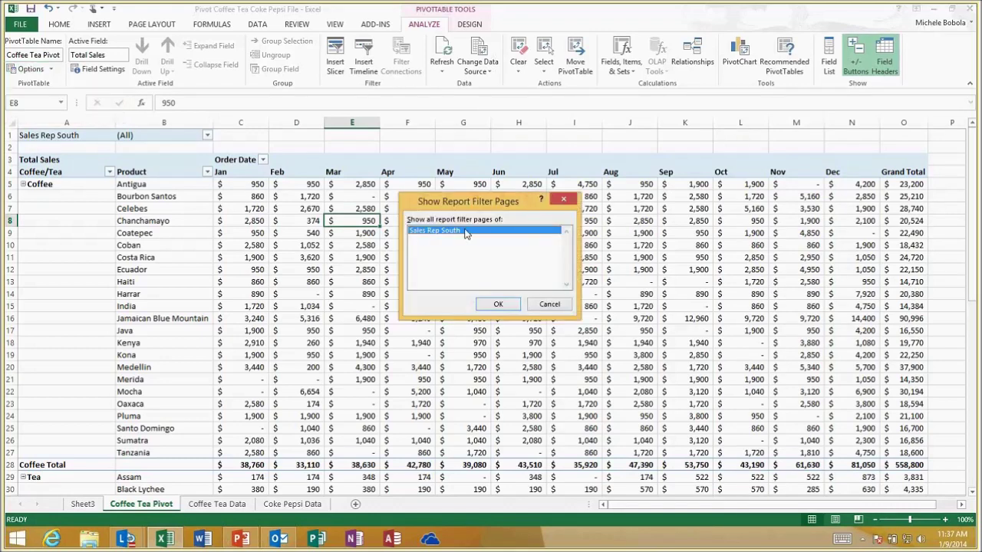
{"action": "left_click", "coordinate": [498, 304]}
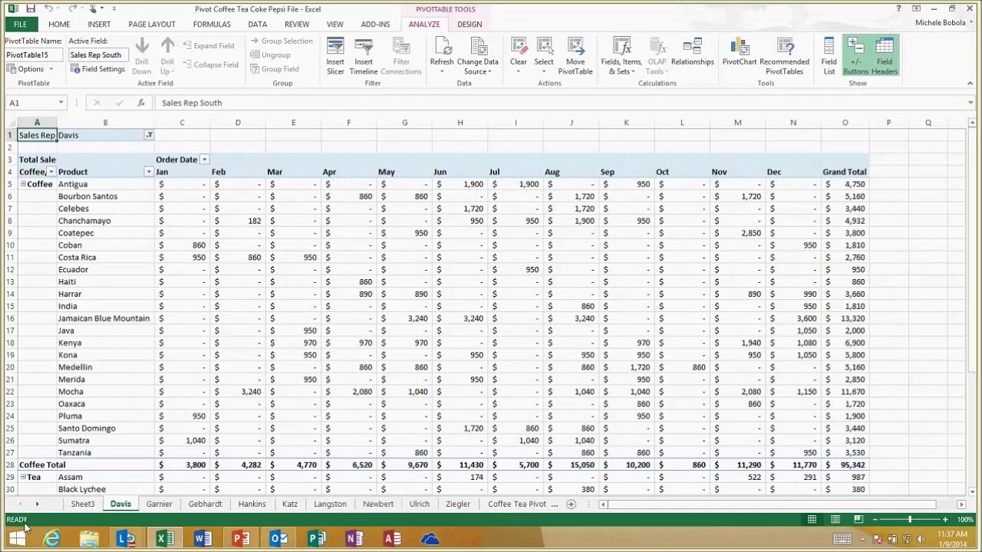
Review each rep's filtered sheet, Davis through Ziegler, then return to the Coffee Tea Pivot sheet.
{"action": "left_click", "coordinate": [159, 504]}
{"action": "left_click", "coordinate": [202, 507]}
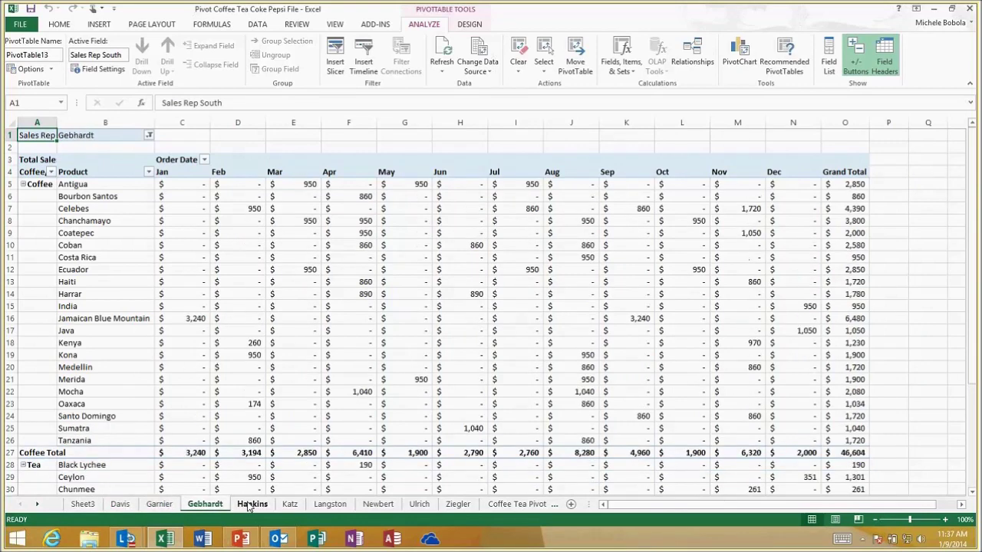
{"action": "left_click", "coordinate": [249, 506]}
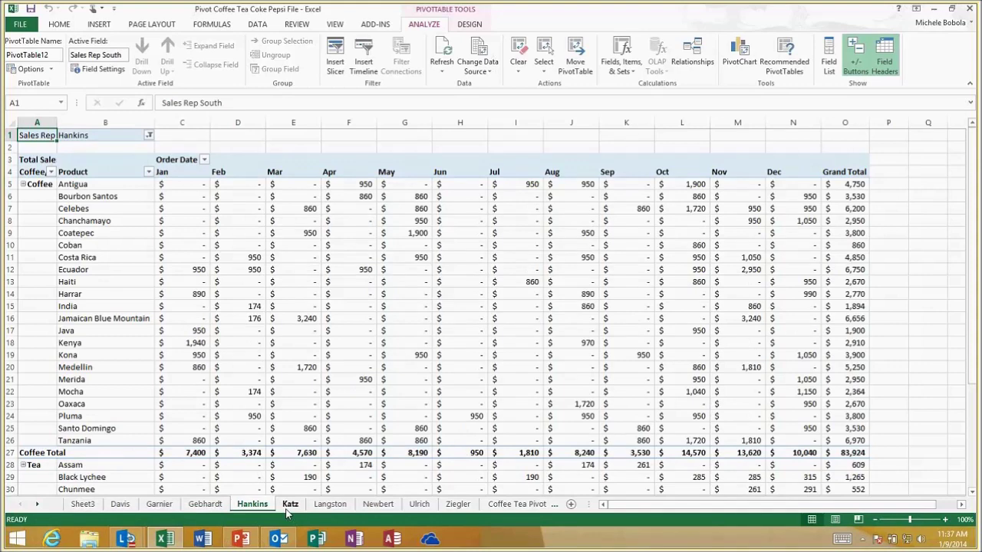
{"action": "left_click", "coordinate": [290, 505]}
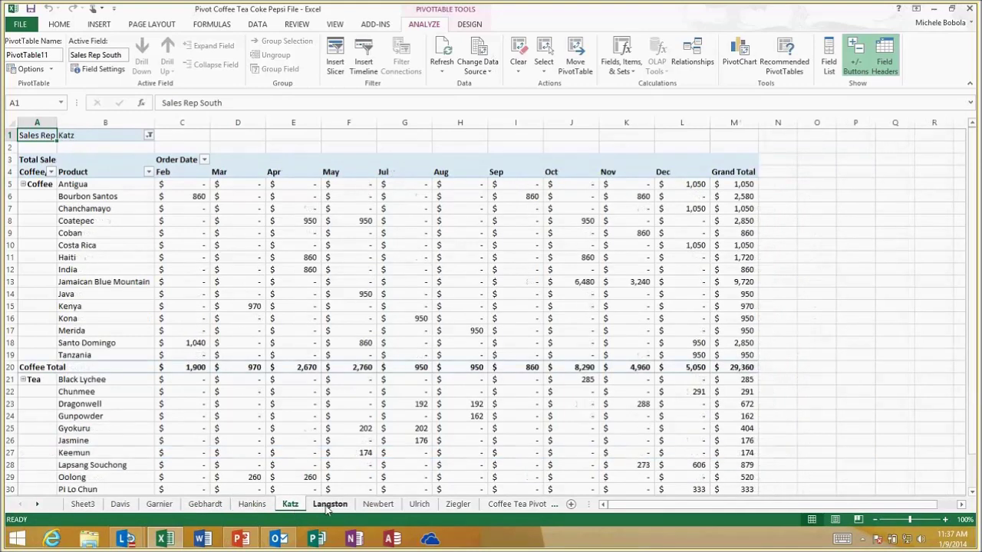
{"action": "left_click", "coordinate": [375, 509]}
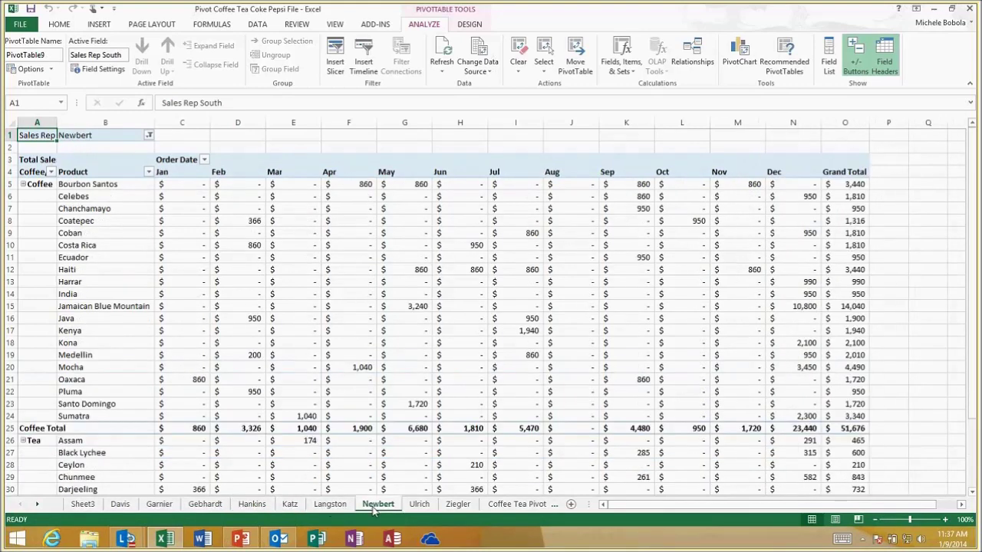
{"action": "left_click", "coordinate": [419, 505]}
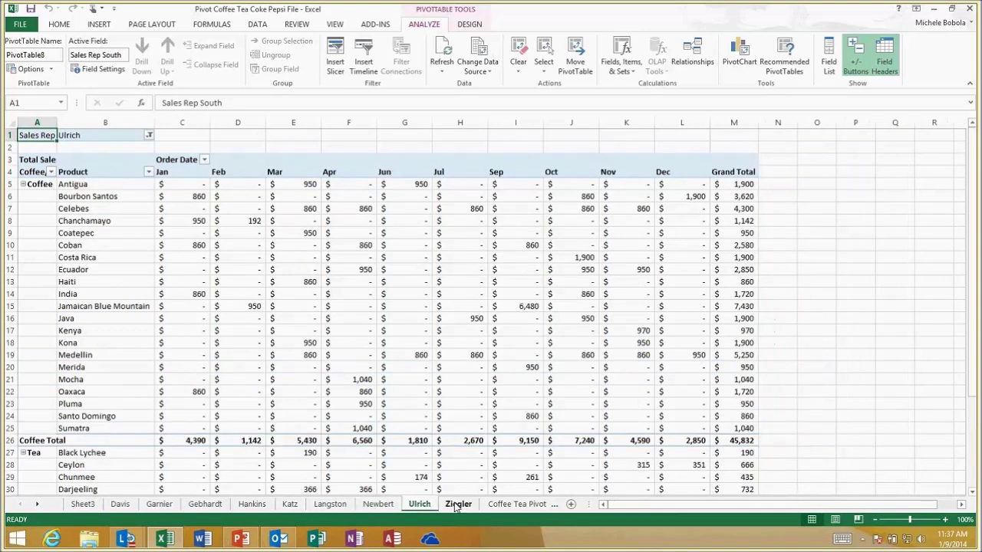
{"action": "left_click", "coordinate": [457, 506]}
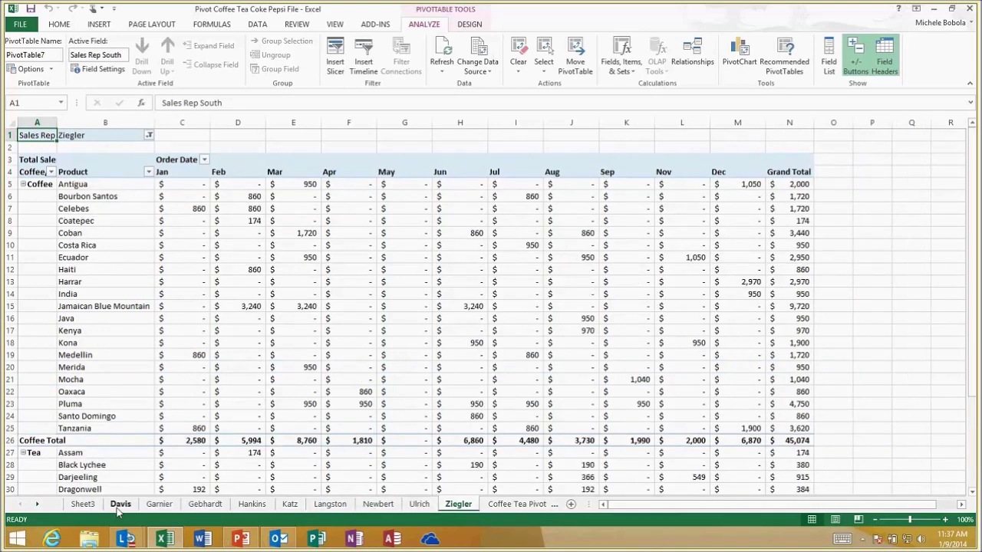
{"action": "left_click", "coordinate": [120, 505]}
{"action": "left_click", "coordinate": [158, 505]}
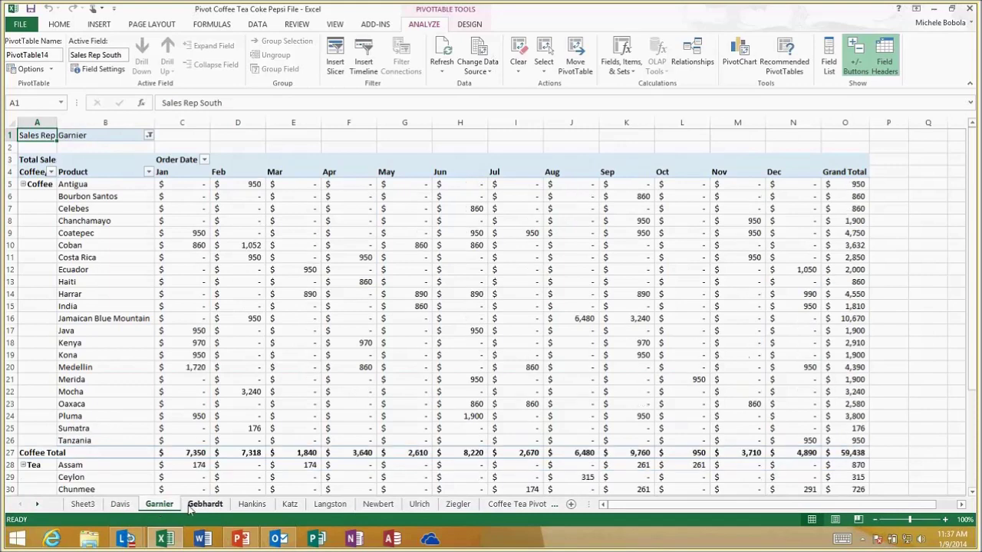
{"action": "left_click", "coordinate": [202, 506]}
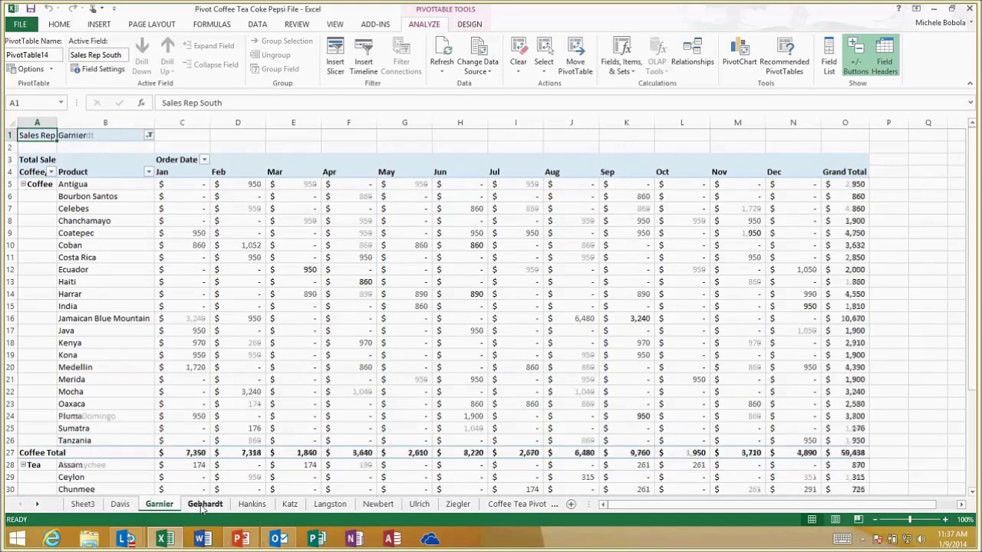
{"action": "left_click", "coordinate": [251, 506]}
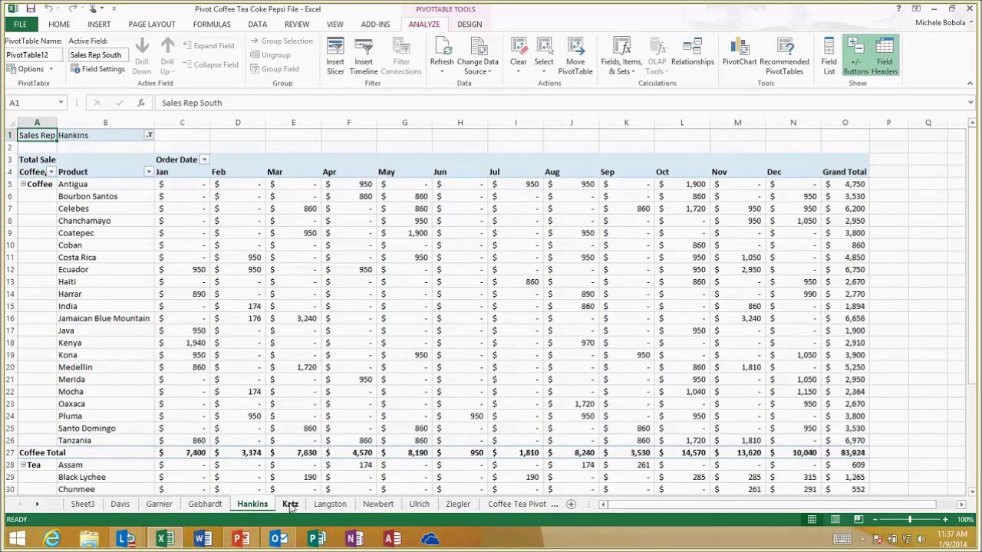
{"action": "left_click", "coordinate": [290, 505]}
{"action": "left_click", "coordinate": [352, 505]}
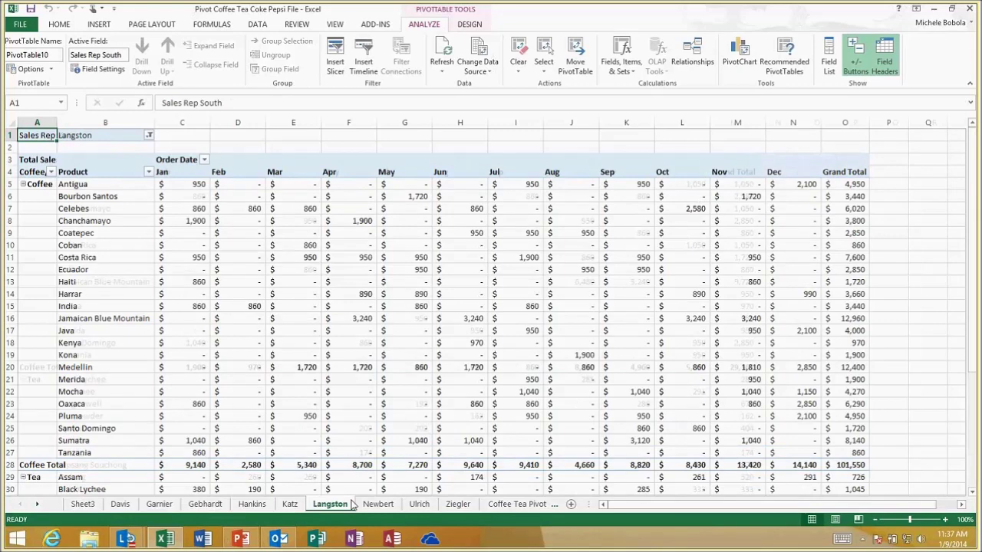
{"action": "left_click", "coordinate": [121, 505]}
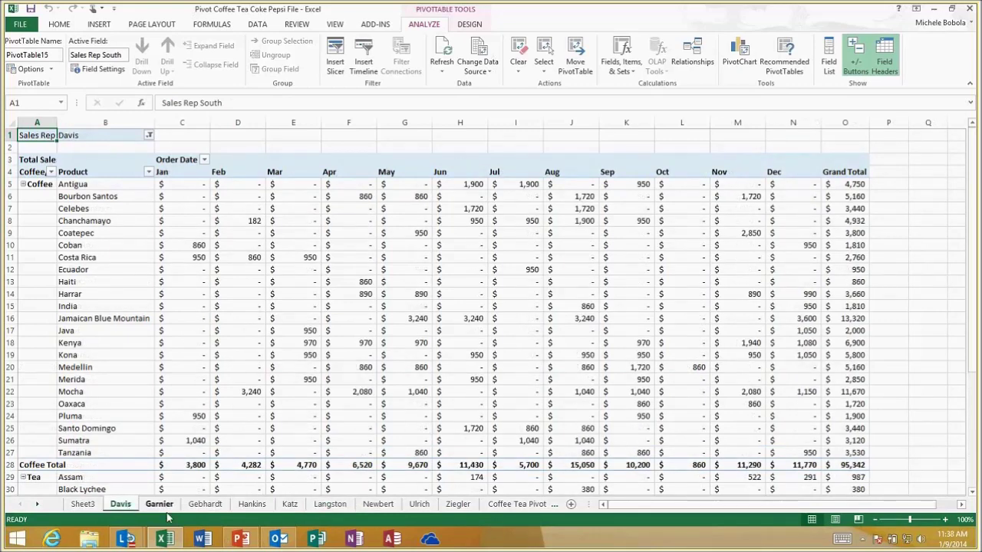
{"action": "left_click", "coordinate": [514, 504]}
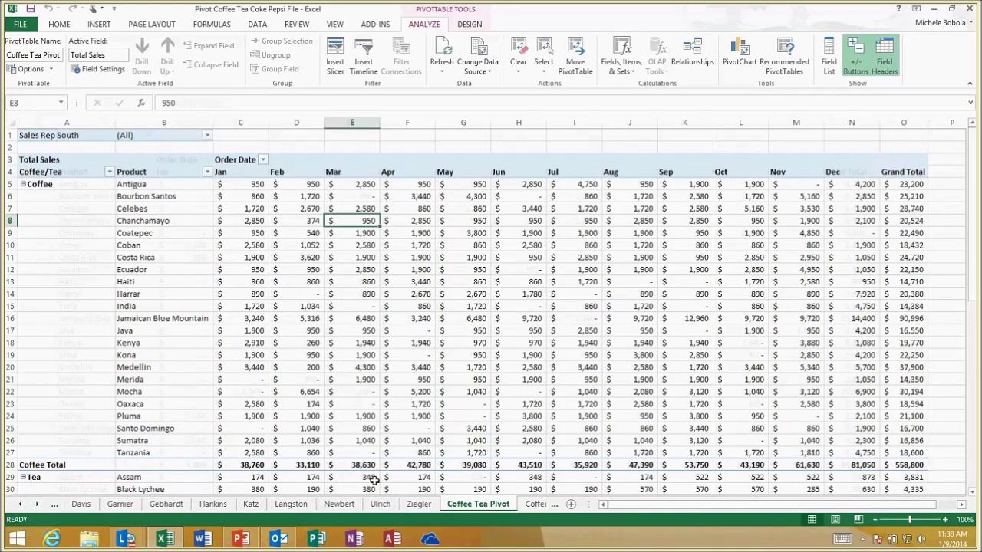
Filter the pivot's Sales Rep South to Hankins.
{"action": "left_click", "coordinate": [206, 135]}
{"action": "left_click", "coordinate": [96, 201]}
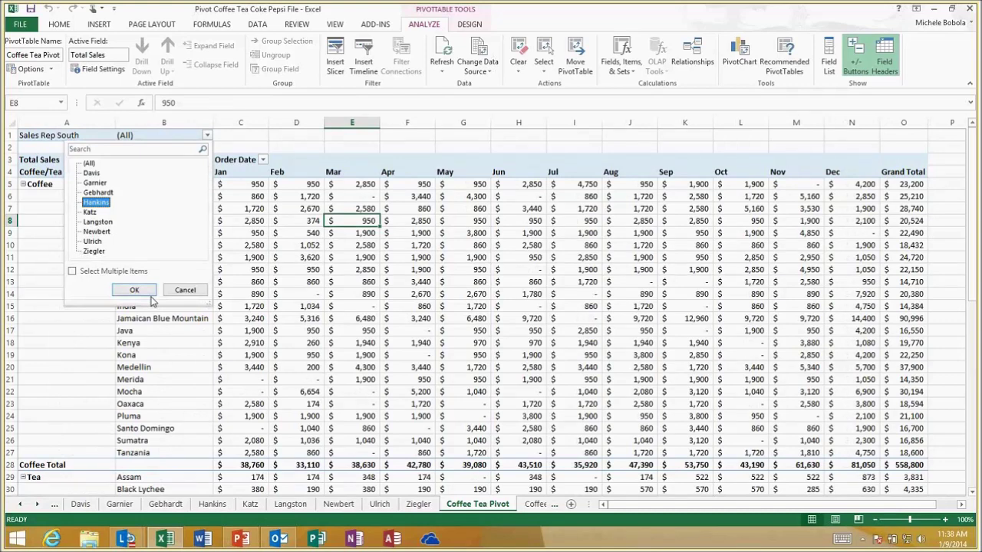
{"action": "left_click", "coordinate": [134, 290]}
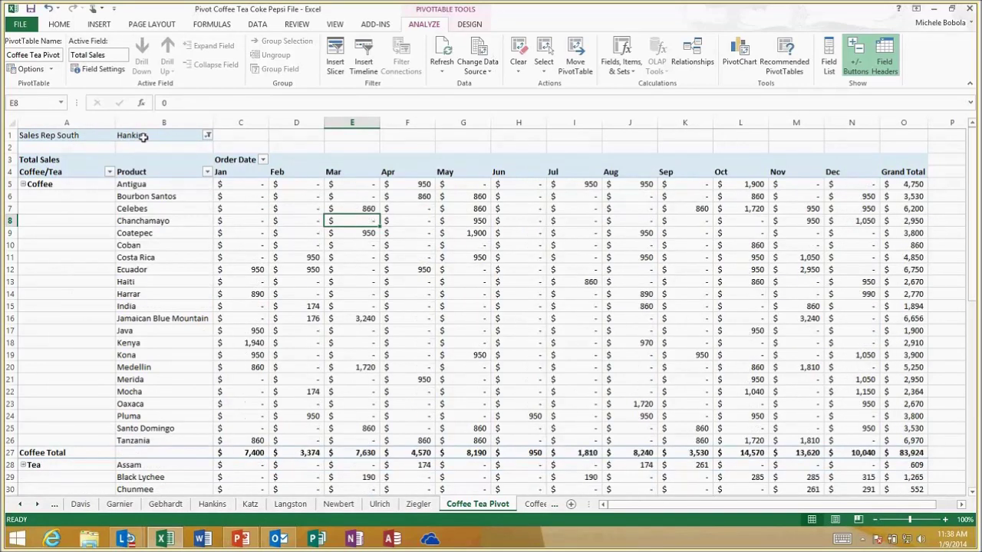
Reset Sales Rep South to (All) and open Find & Select on the Coffee Tea Data sheet.
{"action": "left_click", "coordinate": [207, 135]}
{"action": "left_click", "coordinate": [125, 289]}
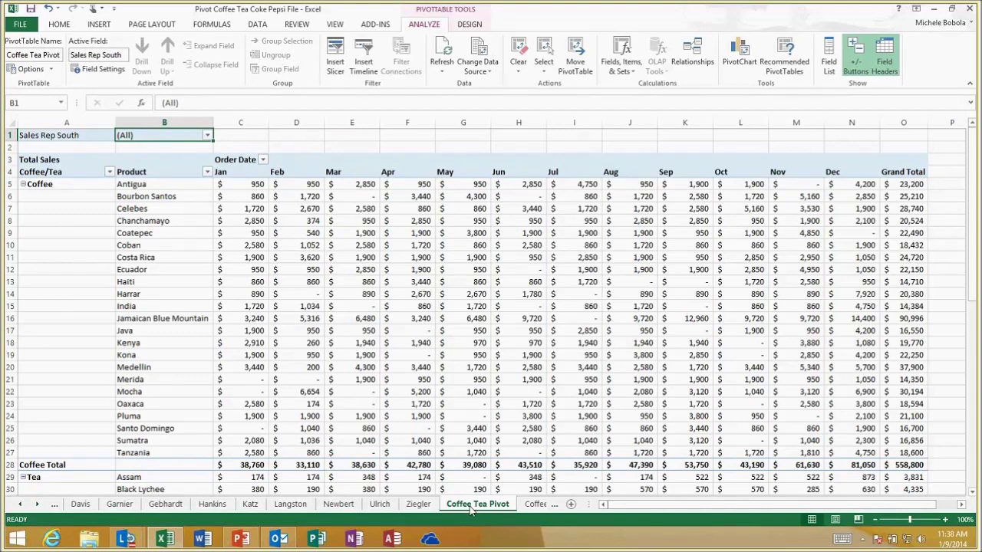
{"action": "left_click", "coordinate": [539, 507]}
{"action": "left_click", "coordinate": [878, 62]}
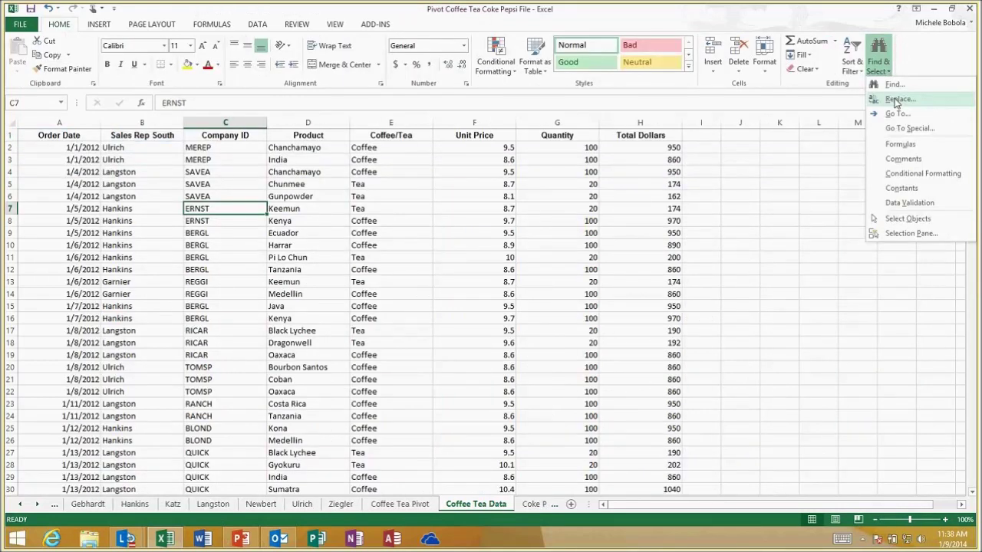
Replace all 128 Hankins entries with Smith in Coffee Tea Data, then return to the pivot sheet.
{"action": "left_click", "coordinate": [896, 99]}
{"action": "key", "text": "Tab"}
{"action": "type", "text": "Smith"}
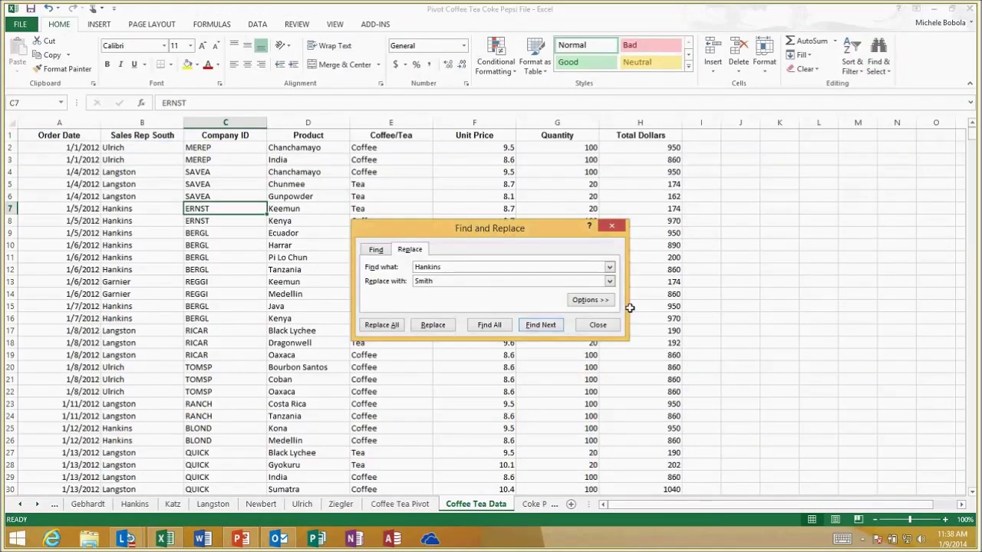
{"action": "left_click", "coordinate": [386, 329]}
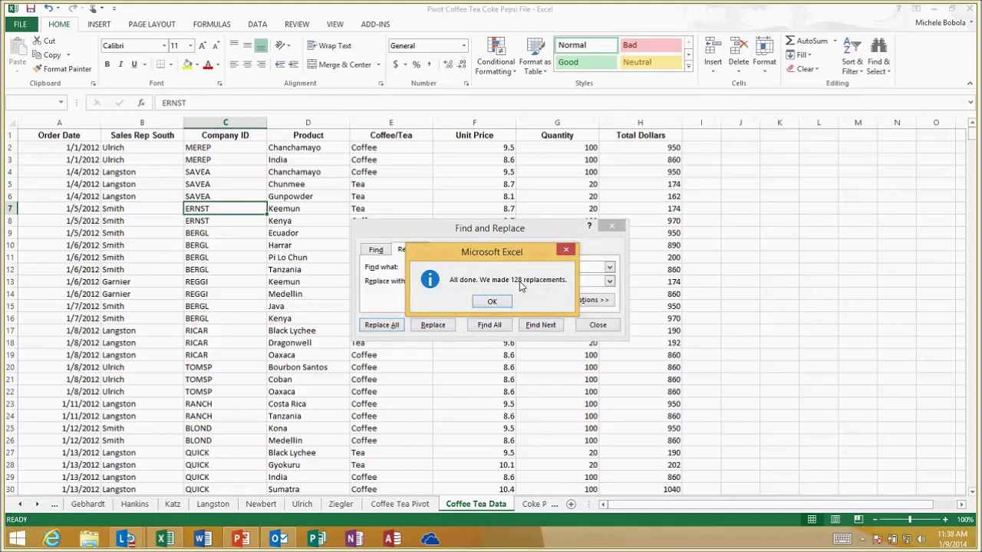
{"action": "left_click", "coordinate": [491, 302]}
{"action": "left_click", "coordinate": [598, 325]}
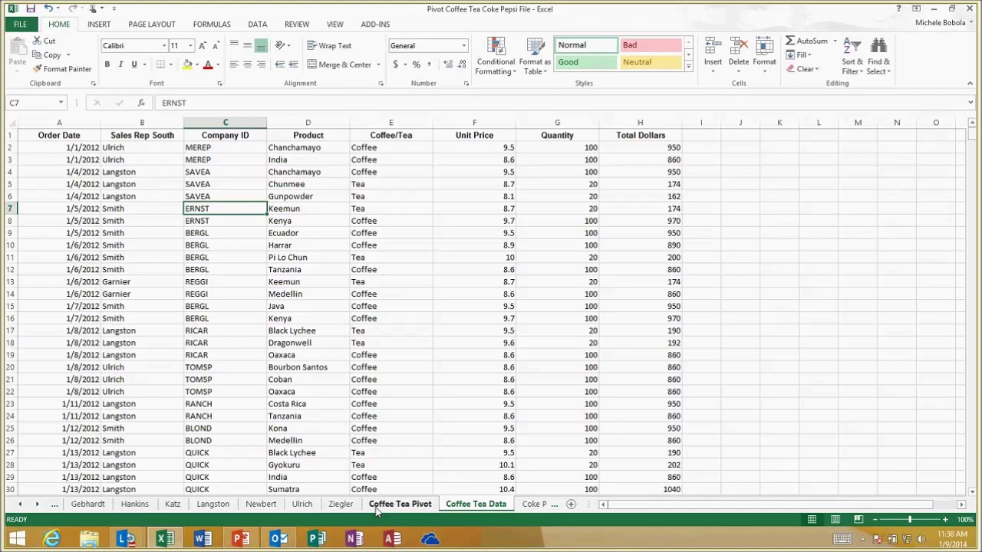
{"action": "left_click", "coordinate": [400, 504]}
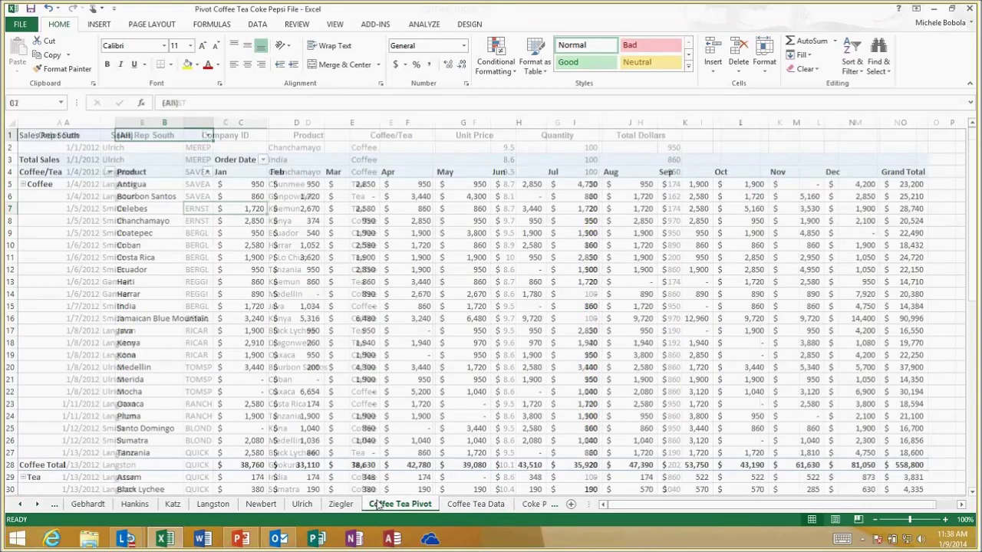
Refresh All pivots and confirm the Sales Rep South list now shows Smith instead of Hankins.
{"action": "left_click", "coordinate": [207, 135]}
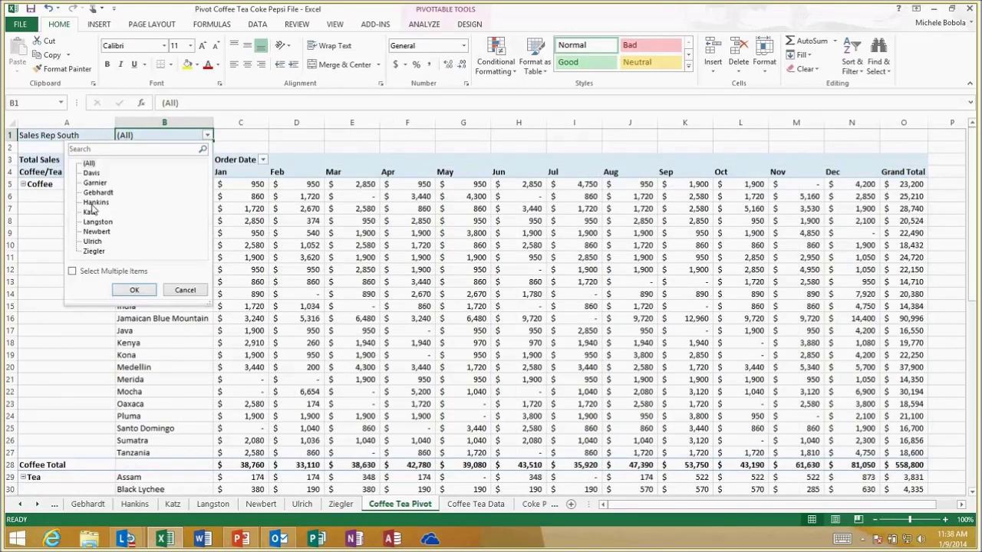
{"action": "left_click", "coordinate": [425, 24]}
{"action": "left_click", "coordinate": [443, 69]}
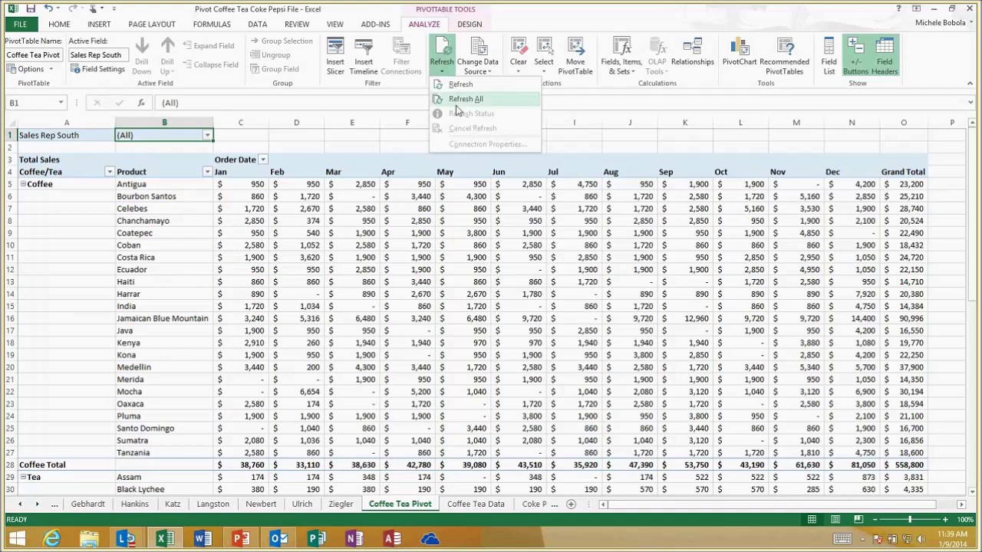
{"action": "left_click", "coordinate": [456, 100]}
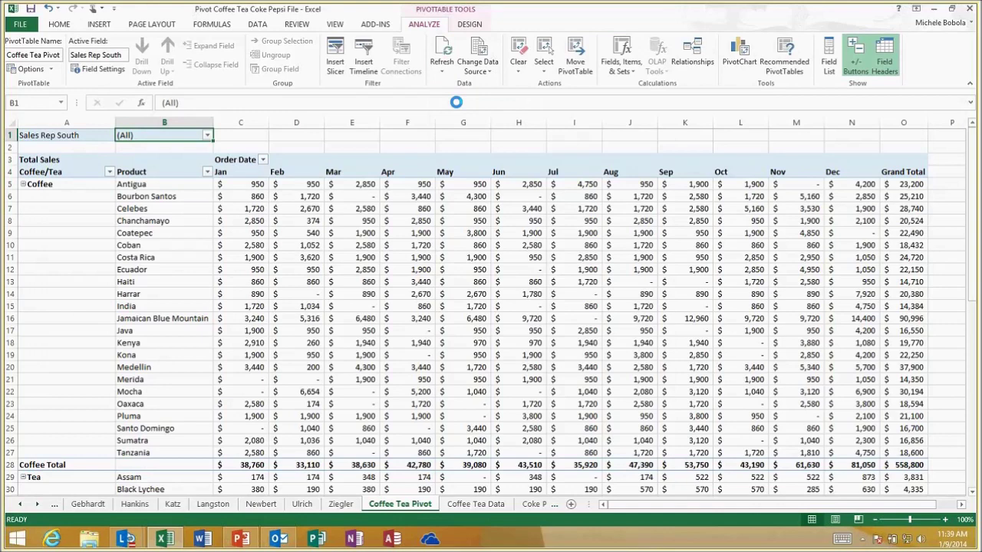
{"action": "left_click", "coordinate": [207, 135]}
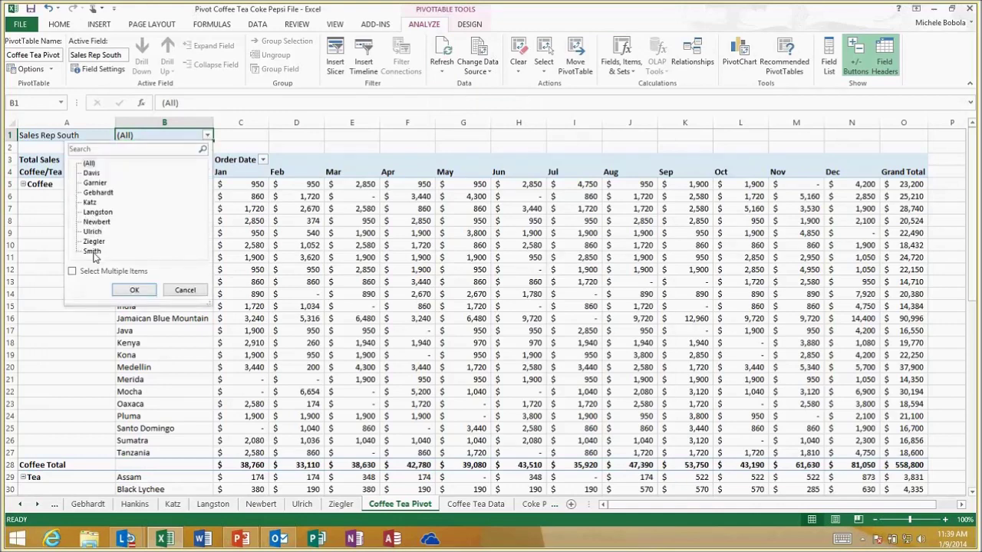
{"action": "left_click", "coordinate": [185, 290]}
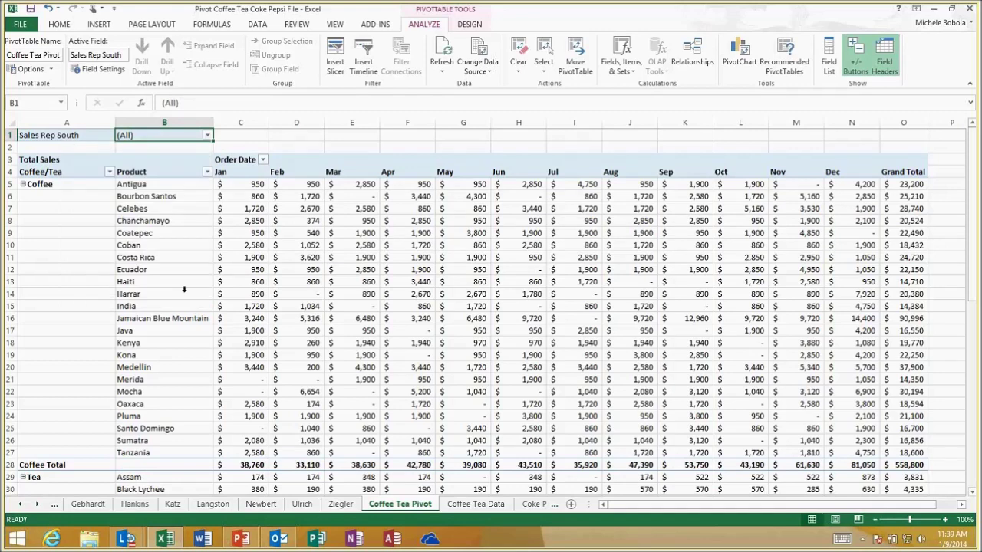
On the Hankins rep sheet, filter the pivot's Sales Rep South to Smith.
{"action": "left_click", "coordinate": [21, 507]}
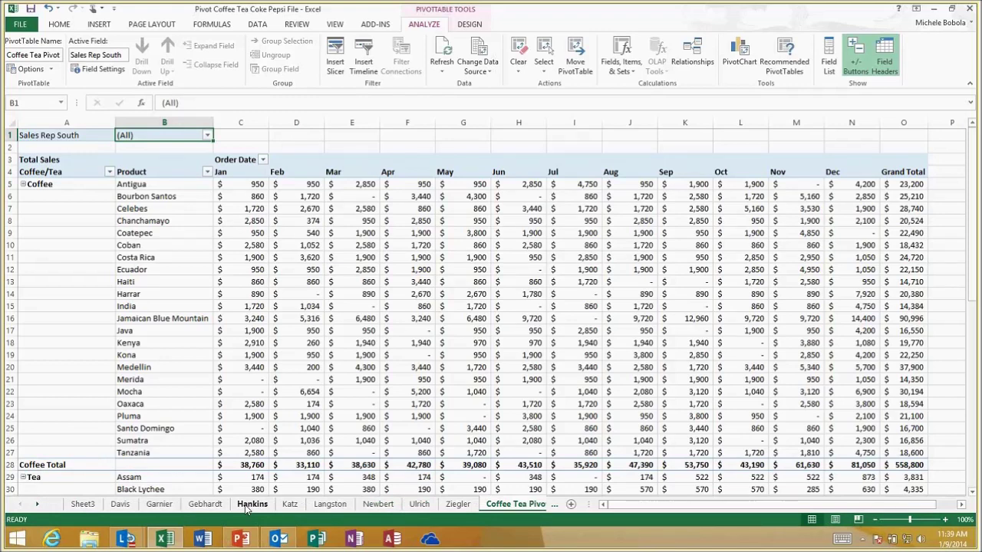
{"action": "left_click", "coordinate": [250, 507]}
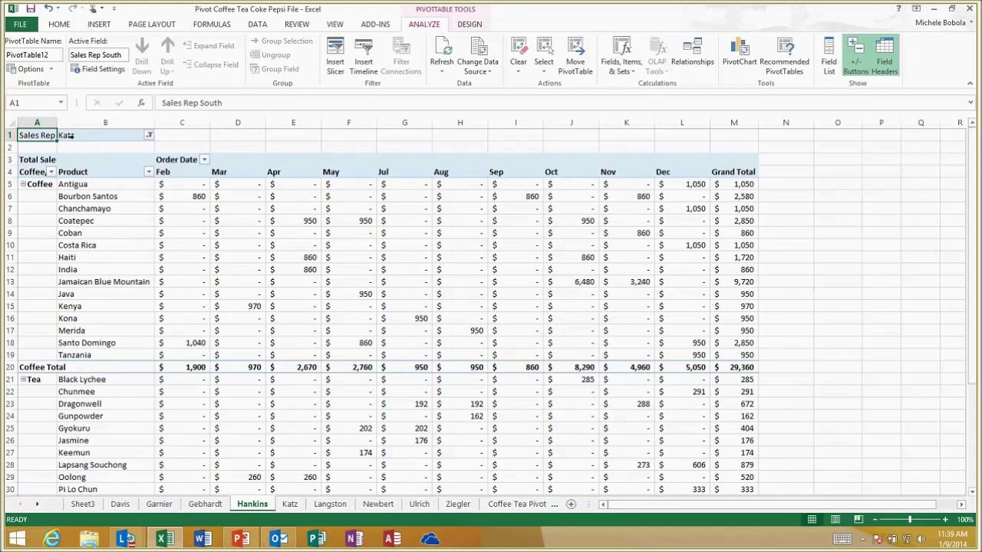
{"action": "left_click", "coordinate": [149, 136]}
{"action": "left_click", "coordinate": [35, 251]}
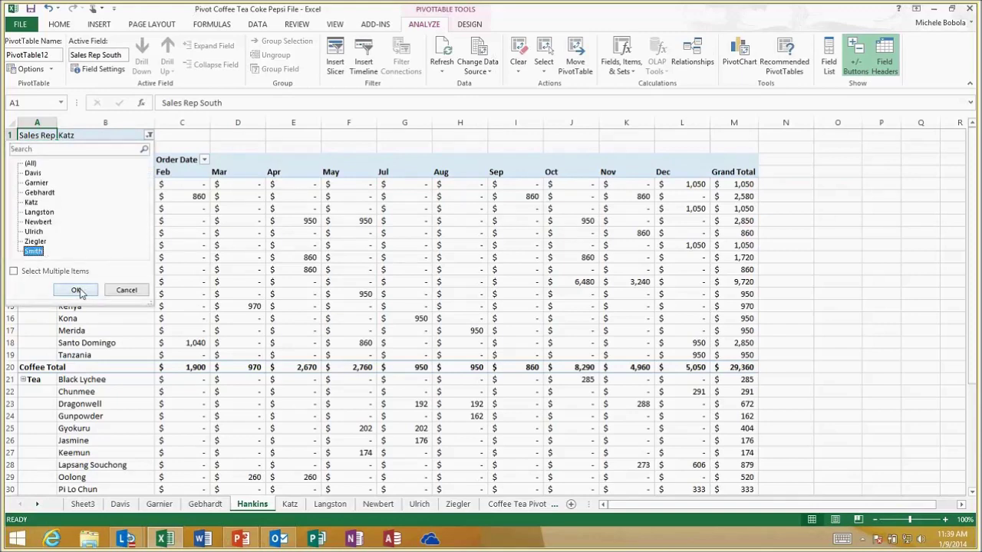
{"action": "left_click", "coordinate": [76, 290]}
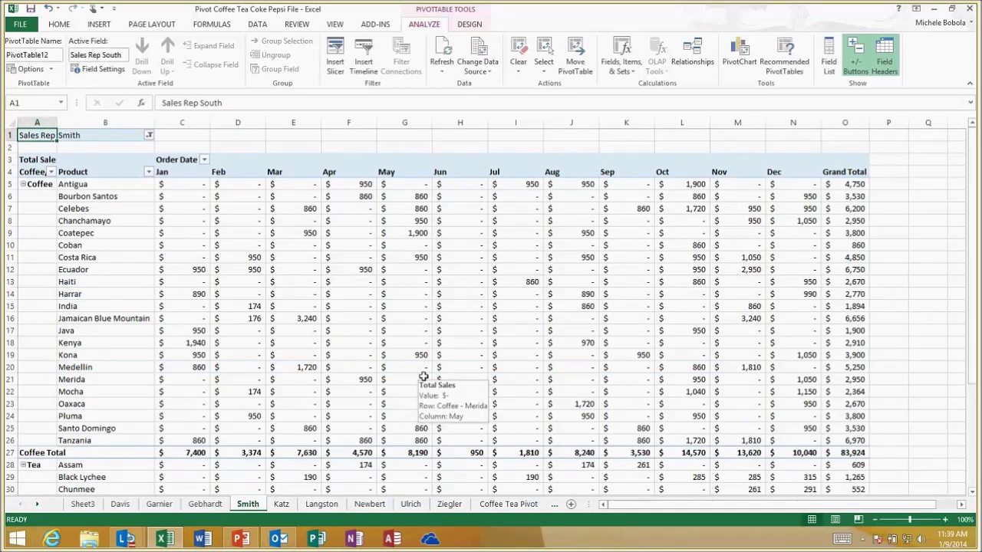
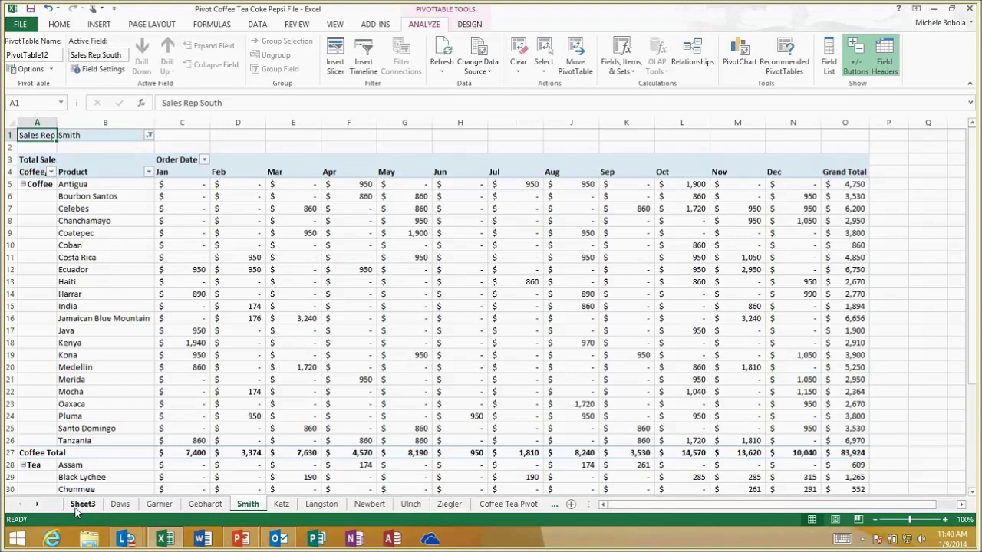
Delete Sheet3 through Ziegler, leaving Coffee Tea Pivot, Coffee Tea Data and Coke Pepsi Data.
{"action": "left_click", "coordinate": [79, 506]}
{"action": "left_click", "coordinate": [450, 505], "text": "shift"}
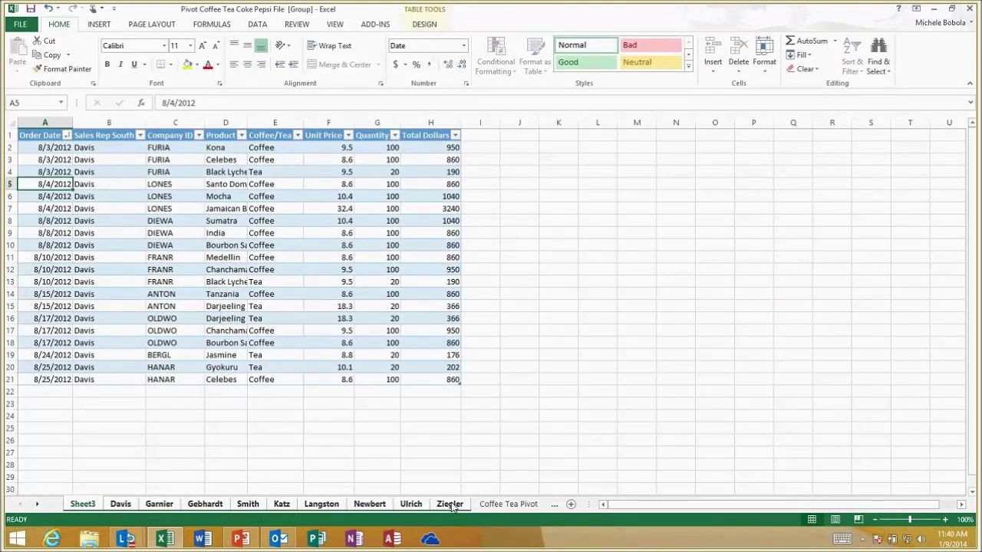
{"action": "right_click", "coordinate": [451, 505]}
{"action": "left_click", "coordinate": [472, 357]}
{"action": "left_click", "coordinate": [475, 301]}
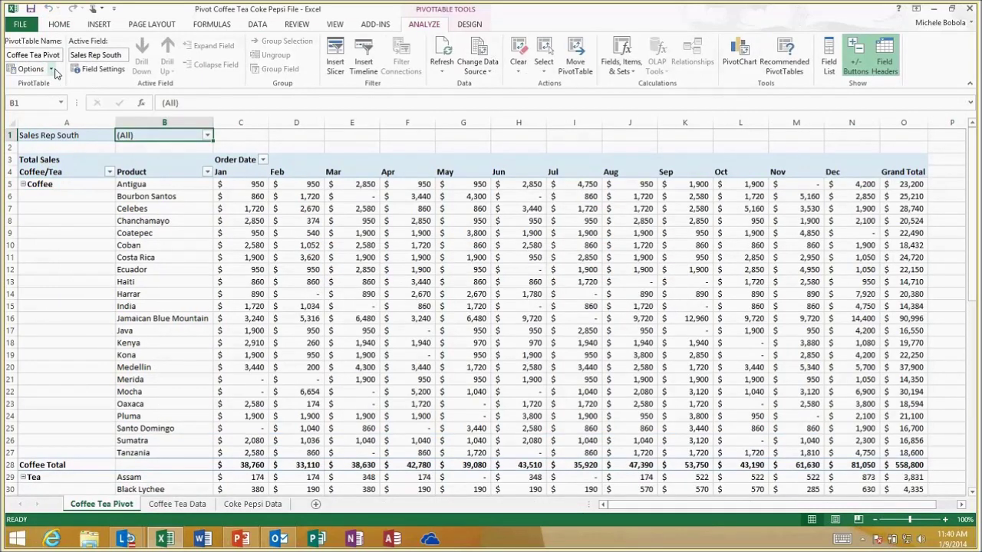
Show the PivotTable field list and start removing the Sales Rep South filter.
{"action": "left_click", "coordinate": [51, 69]}
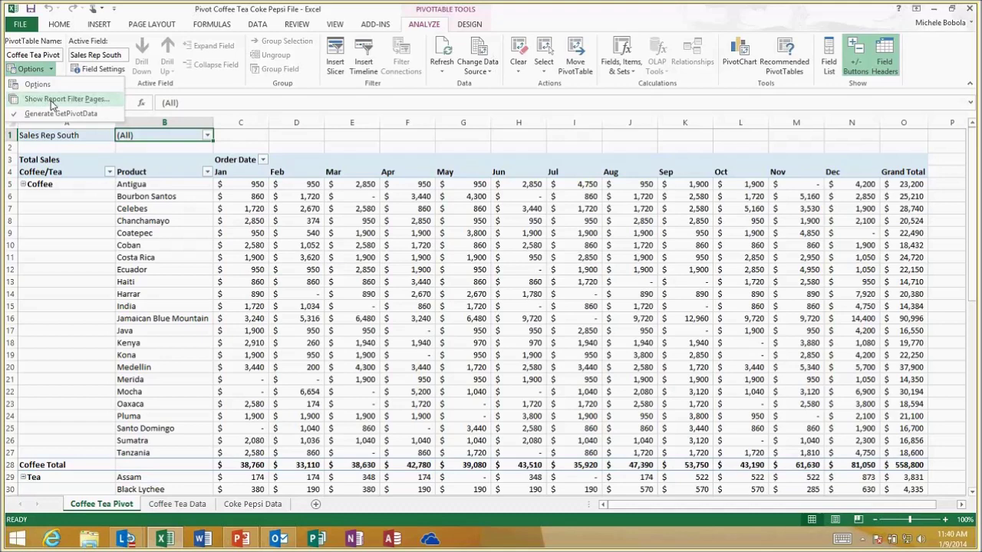
{"action": "left_click", "coordinate": [304, 260]}
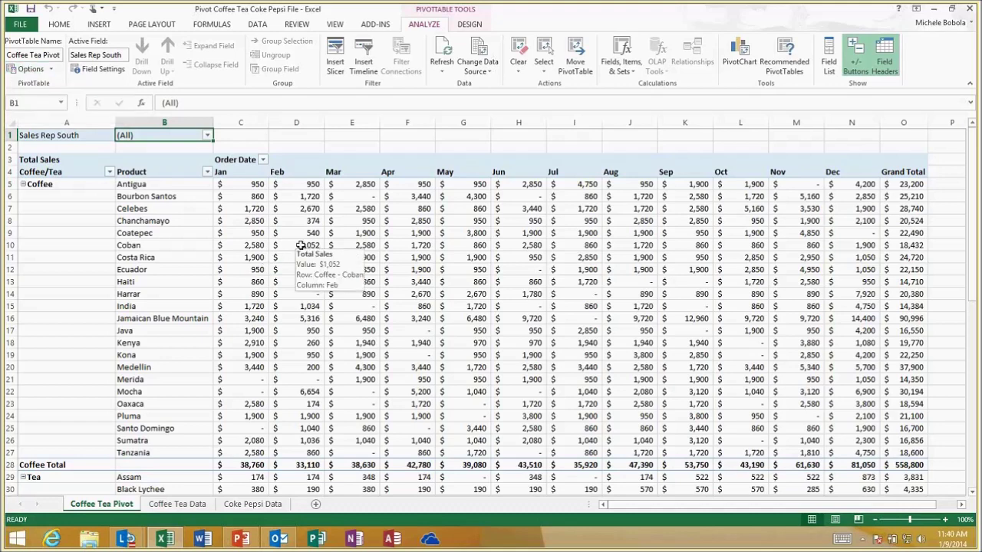
{"action": "left_click", "coordinate": [830, 59]}
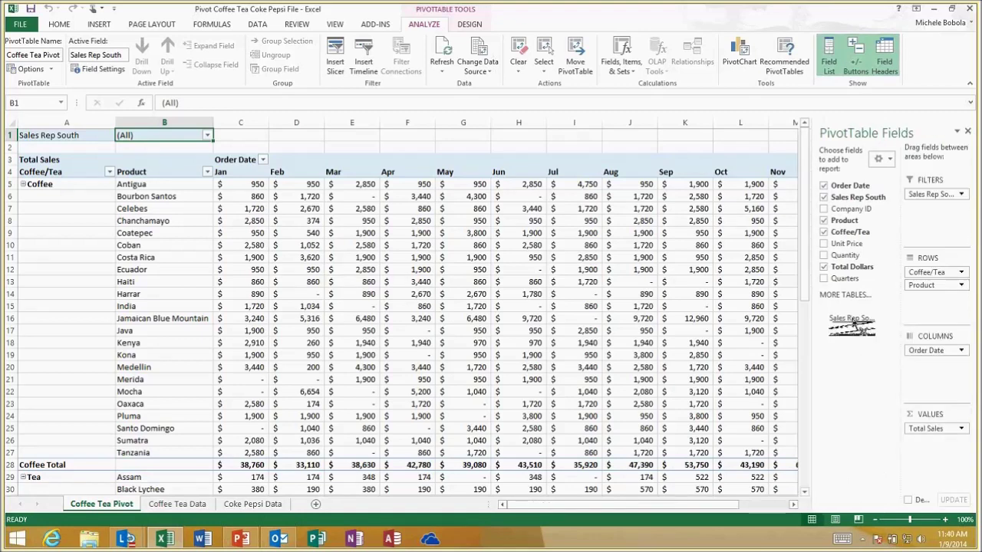
{"action": "left_click_drag", "start_coordinate": [852, 326], "coordinate": [844, 326]}
{"action": "left_click", "coordinate": [50, 69]}
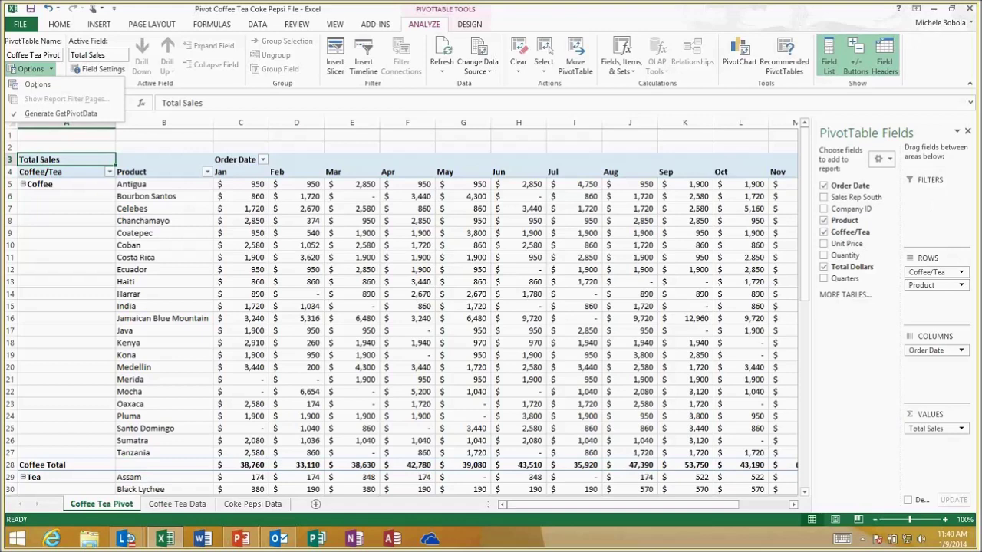
Drop the Sales Rep South report filter so the pivot totals all reps' sales.
{"action": "left_click", "coordinate": [458, 252]}
{"action": "left_click", "coordinate": [474, 246]}
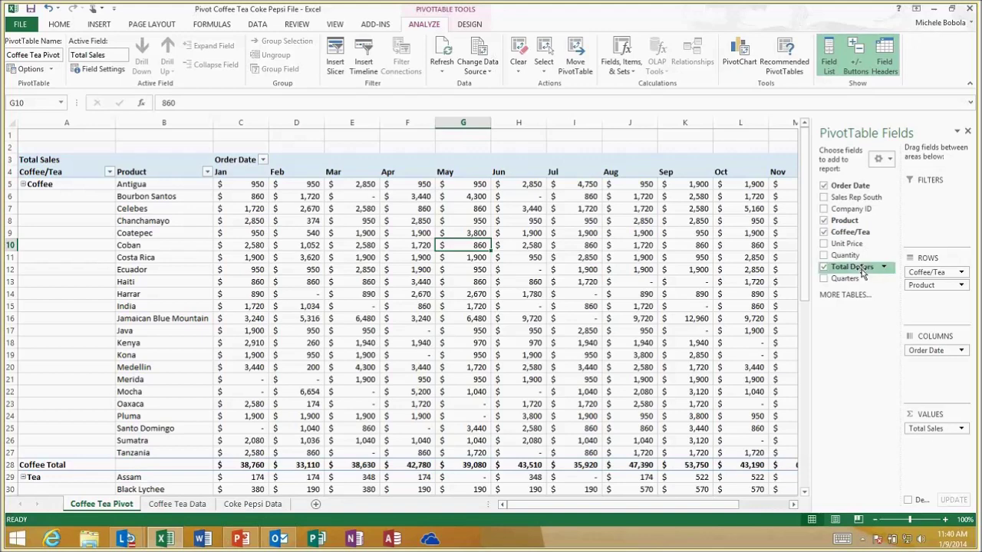
{"action": "left_click_drag", "start_coordinate": [863, 273], "coordinate": [939, 454]}
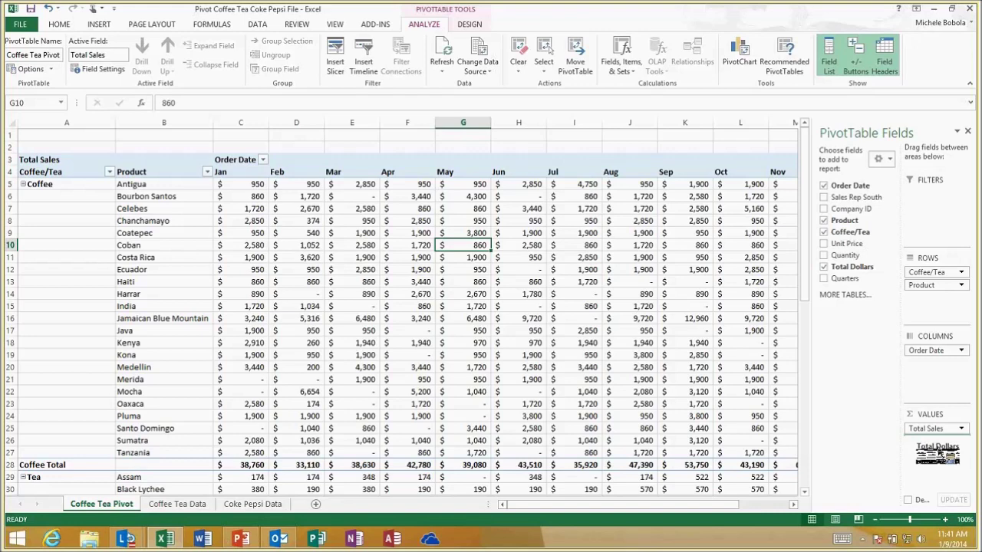
Add Total Dollars as a value field named Percentage, shown as % of Grand Total.
{"action": "left_click_drag", "start_coordinate": [938, 454], "coordinate": [932, 450]}
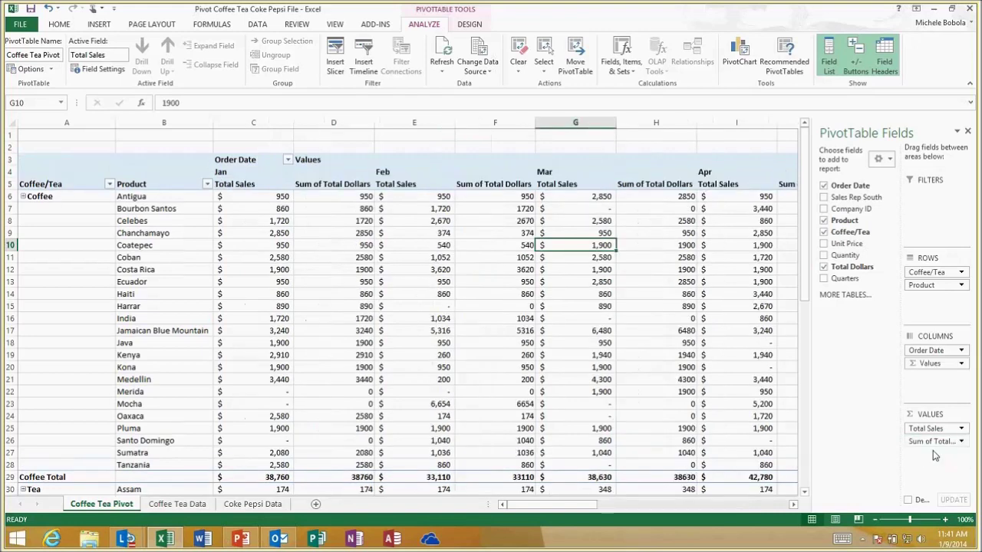
{"action": "left_click", "coordinate": [962, 443]}
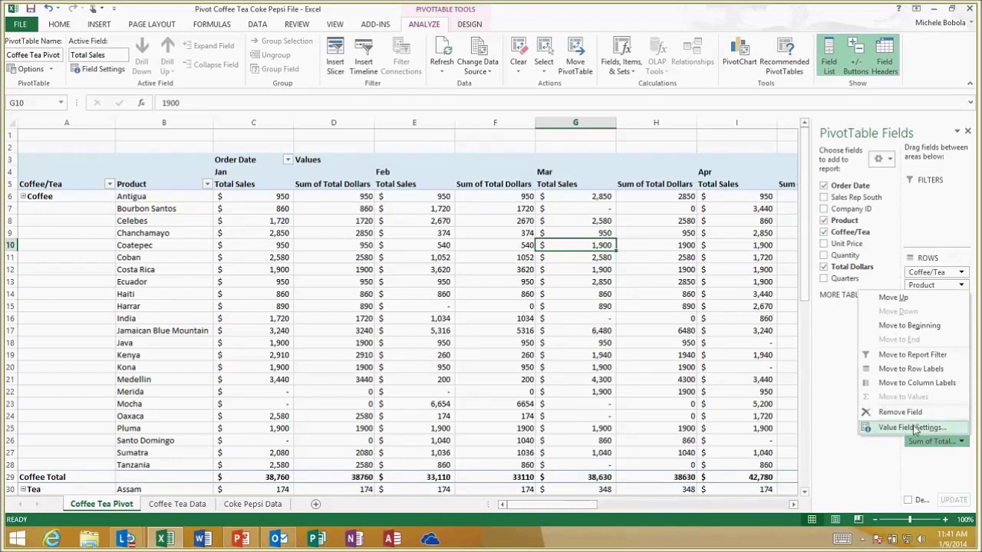
{"action": "left_click", "coordinate": [914, 428]}
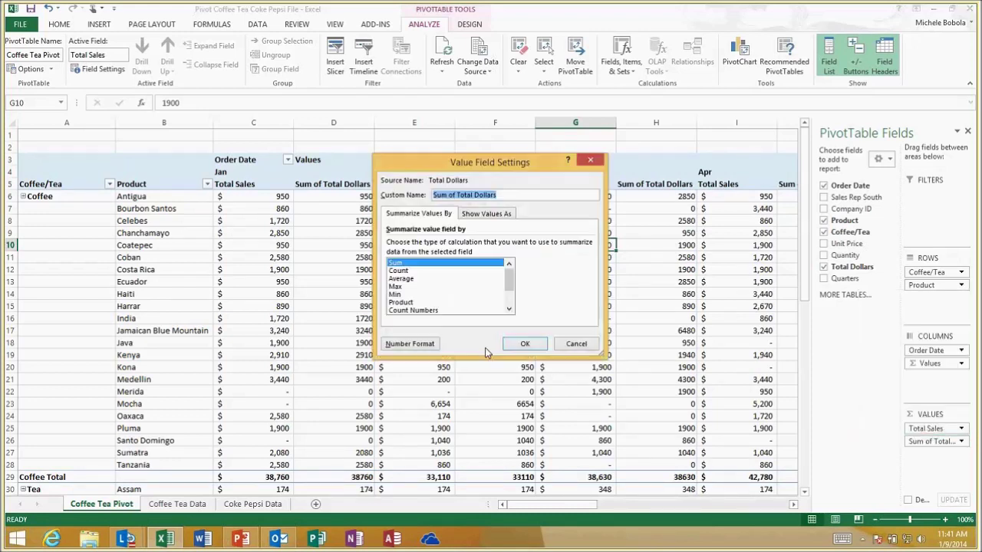
{"action": "type", "text": "Percentage"}
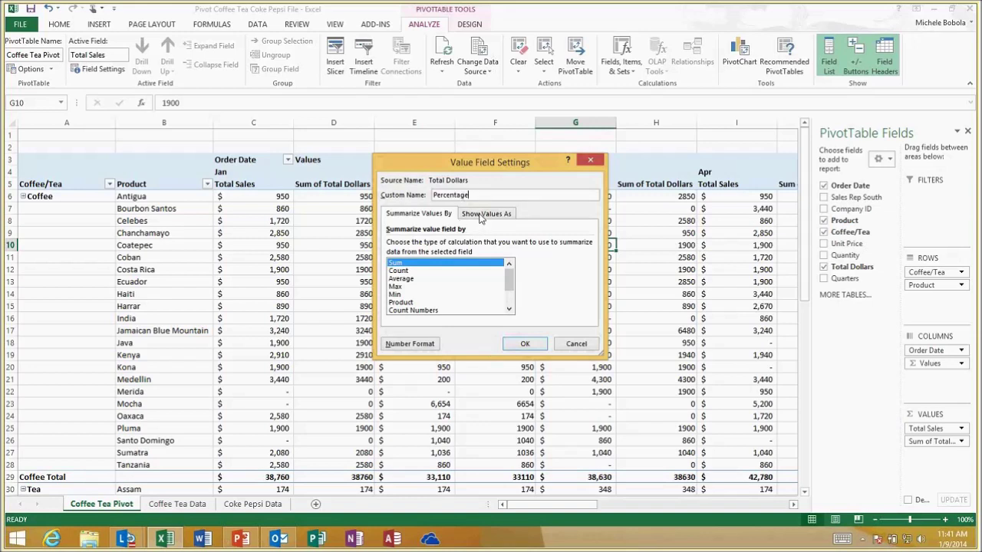
{"action": "left_click", "coordinate": [481, 214]}
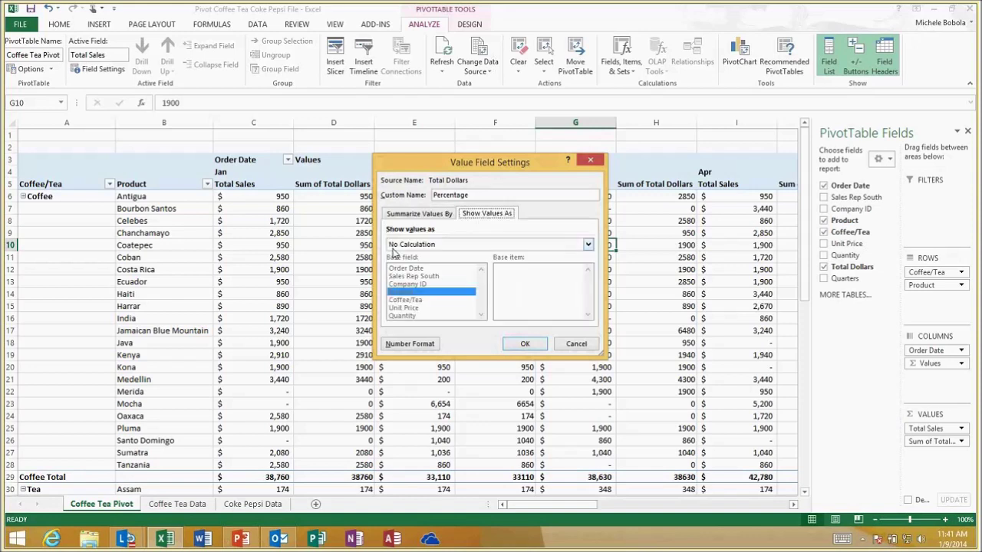
{"action": "left_click", "coordinate": [589, 245]}
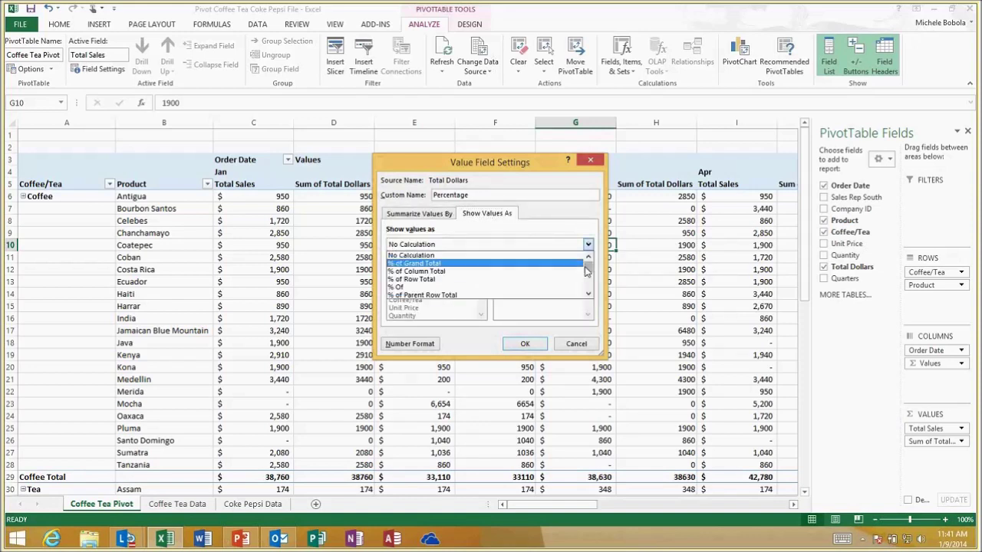
{"action": "left_click_drag", "start_coordinate": [589, 270], "coordinate": [588, 271]}
{"action": "left_click", "coordinate": [412, 265]}
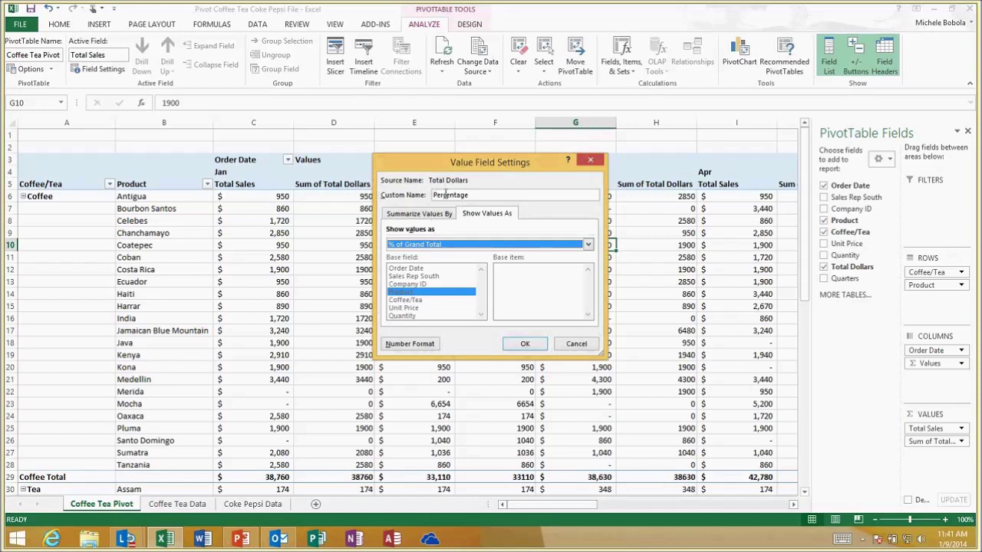
{"action": "left_click", "coordinate": [516, 346]}
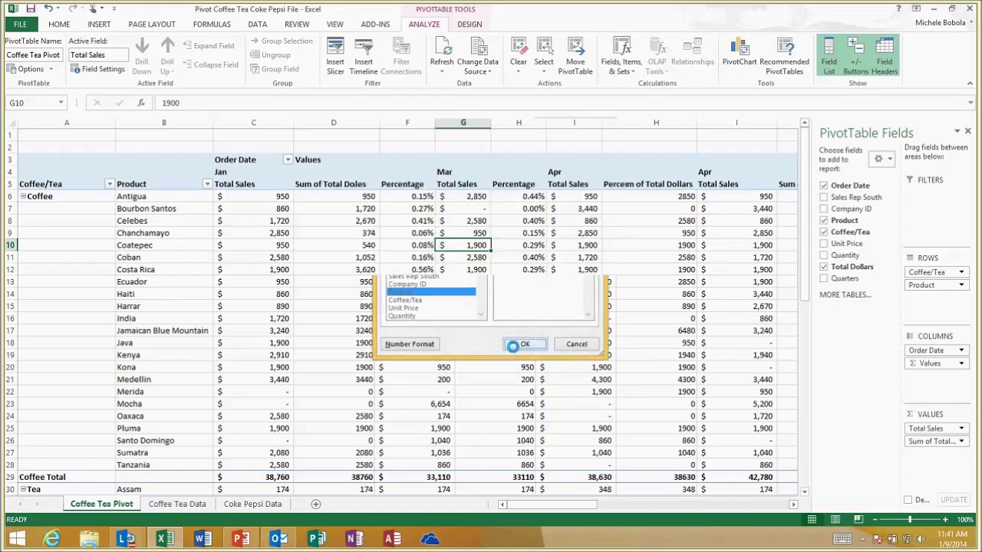
{"action": "left_click", "coordinate": [240, 185]}
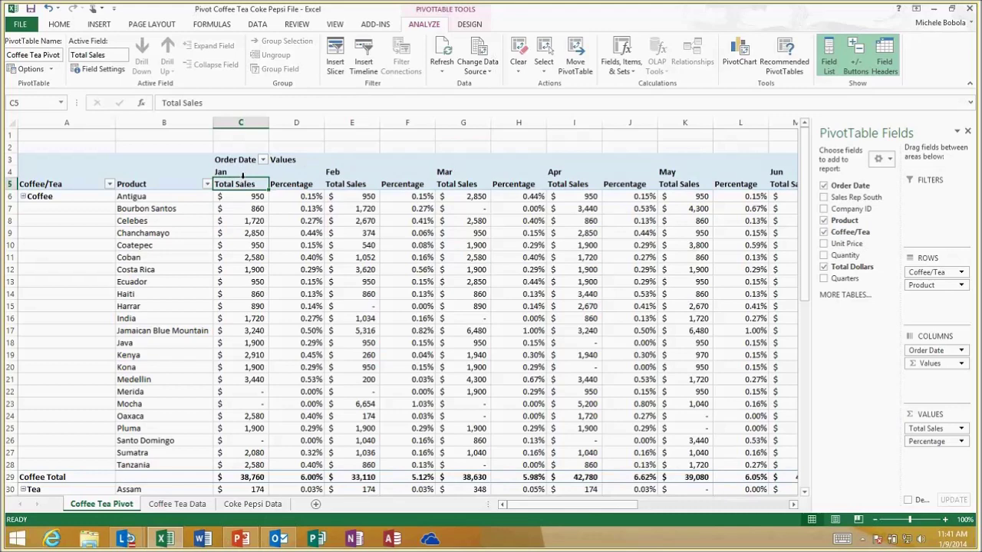
{"action": "left_click", "coordinate": [242, 176]}
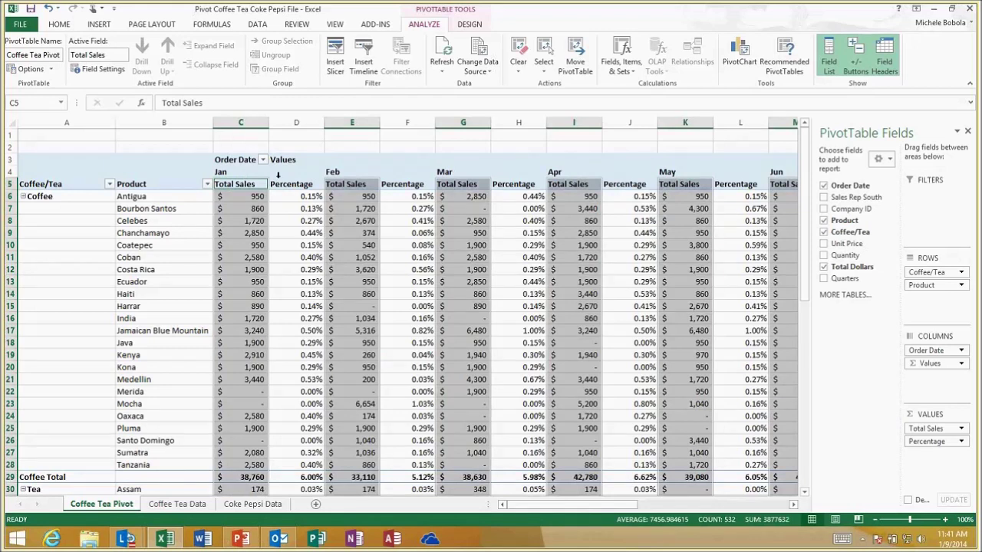
{"action": "left_click", "coordinate": [279, 176]}
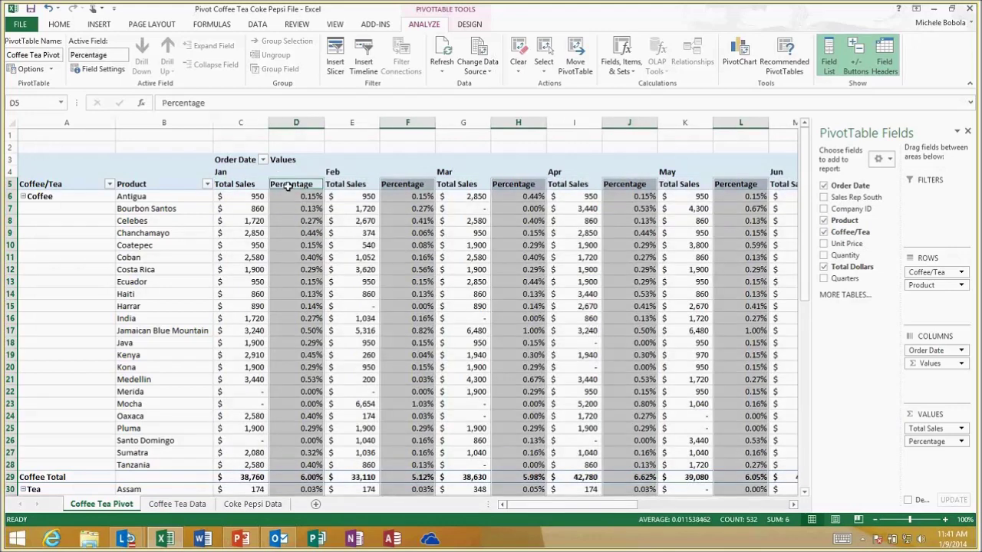
{"action": "left_click", "coordinate": [253, 196]}
{"action": "left_click", "coordinate": [306, 196]}
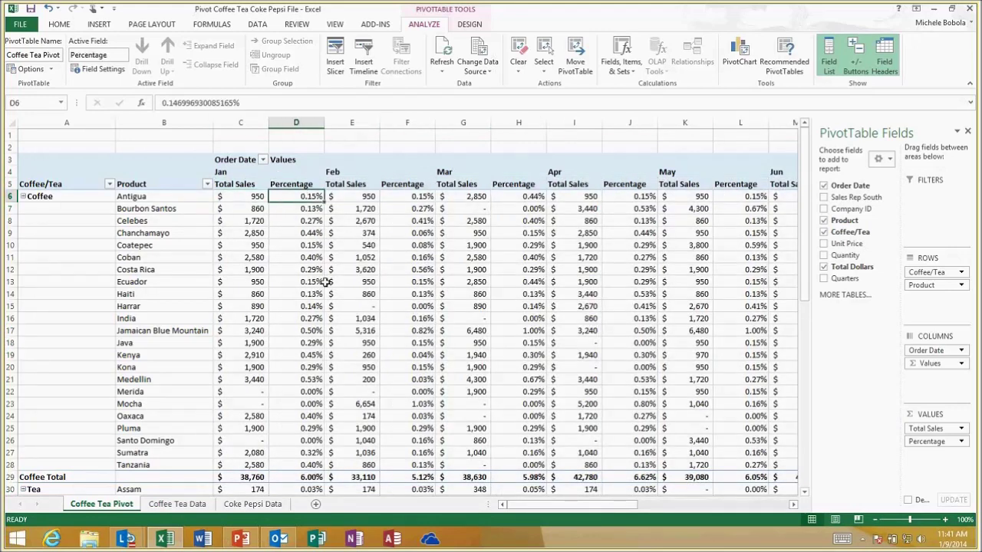
{"action": "left_click", "coordinate": [466, 197]}
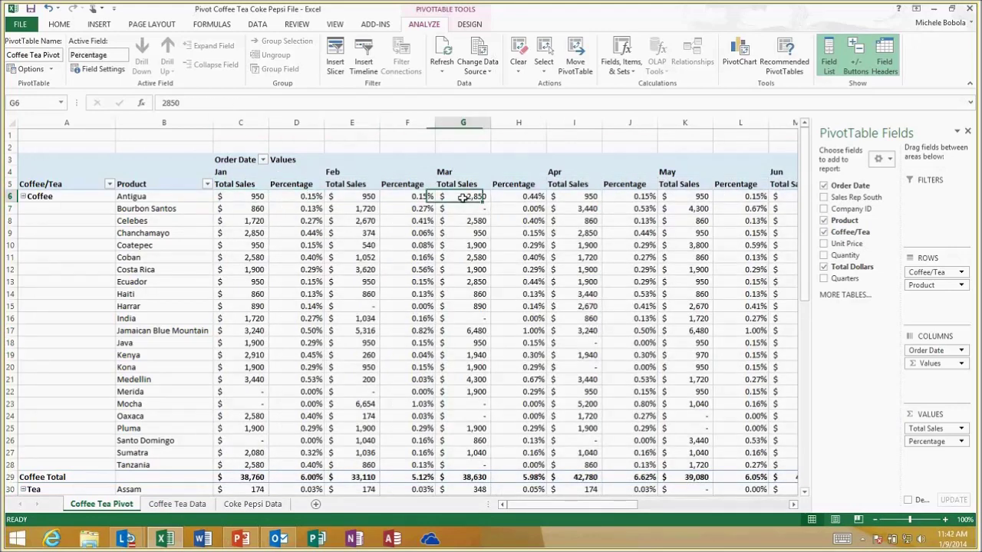
{"action": "left_click", "coordinate": [532, 196]}
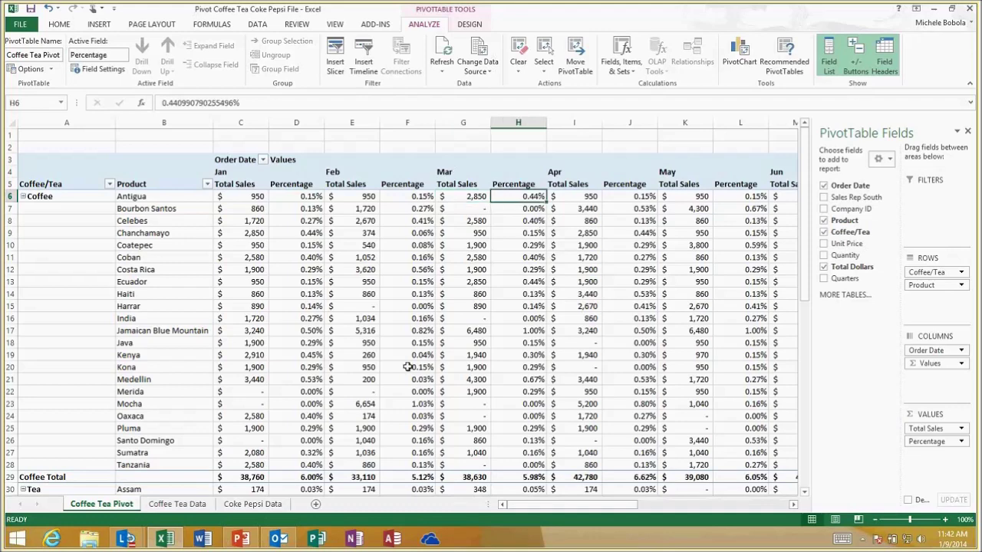
{"action": "left_click", "coordinate": [503, 178]}
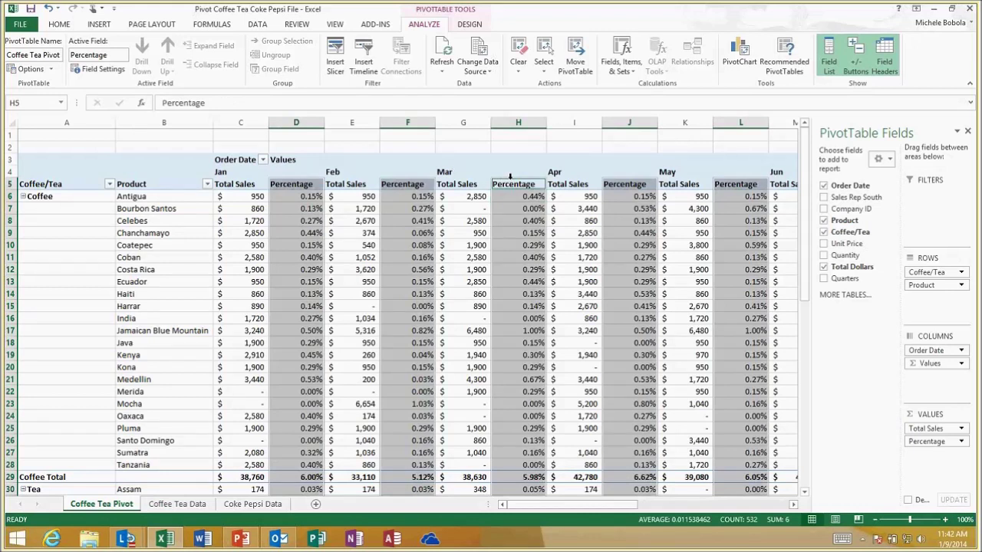
{"action": "left_click", "coordinate": [462, 178]}
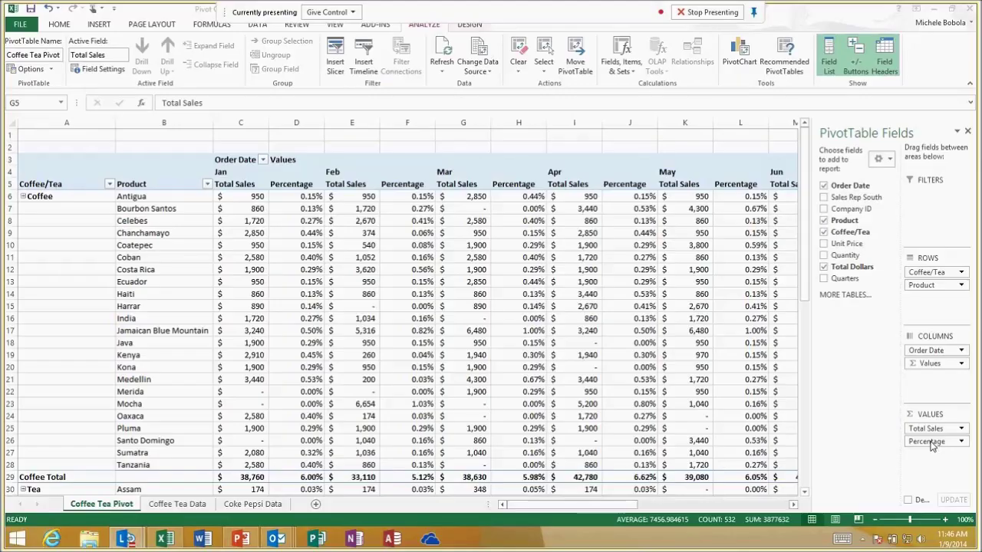
Remove the Percentage value field so only monthly Total Sales remain.
{"action": "left_click_drag", "start_coordinate": [947, 400], "coordinate": [883, 328]}
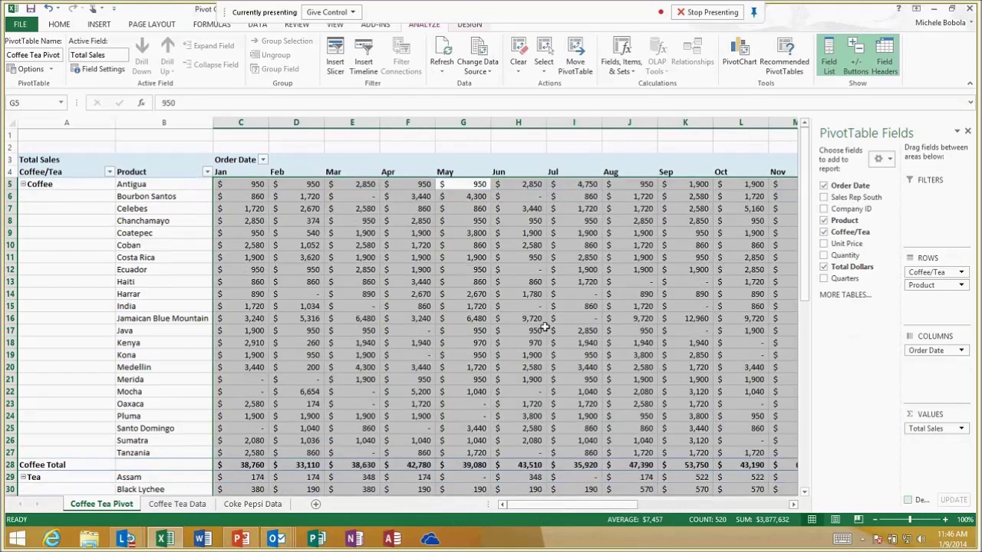
{"action": "left_click", "coordinate": [544, 327]}
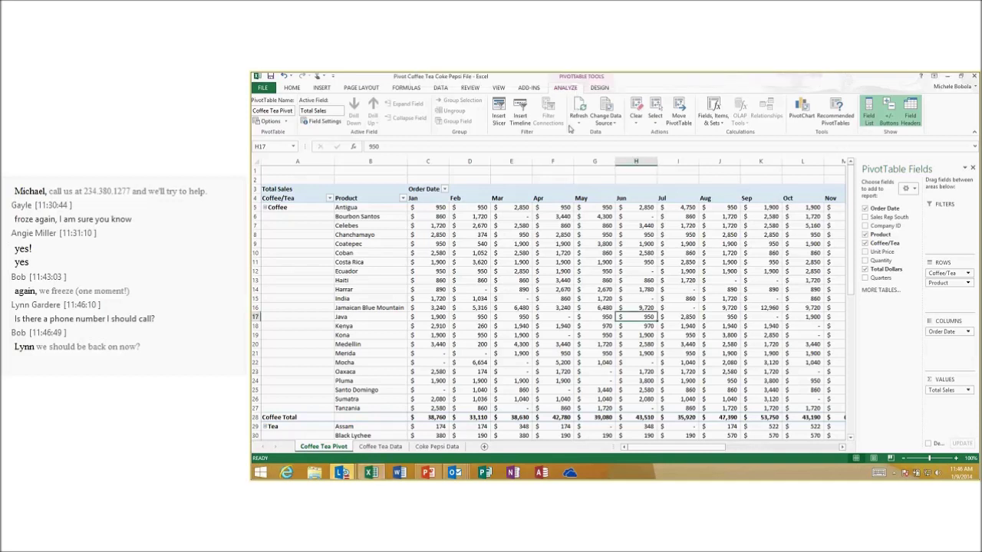
{"action": "left_click", "coordinate": [726, 122]}
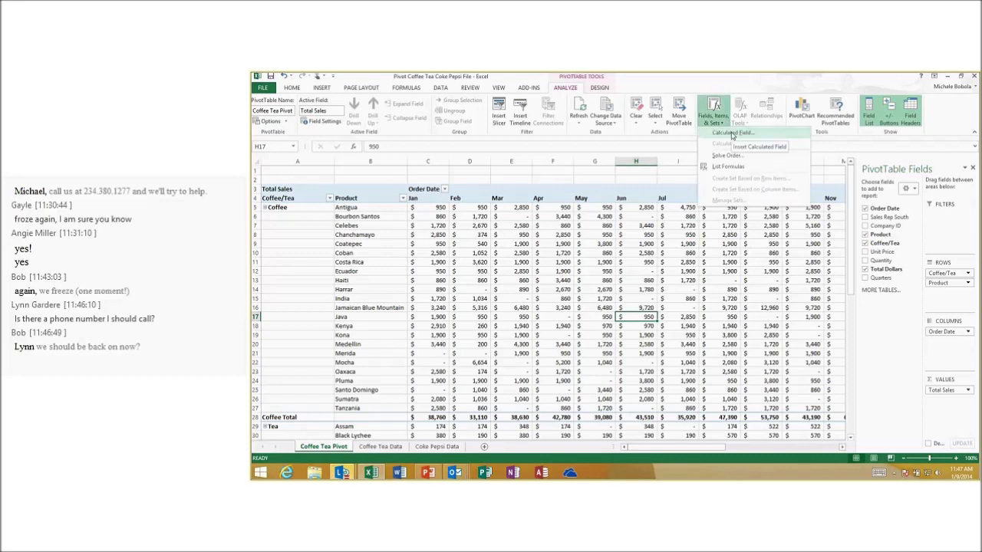
Create a calculated field named Bonus, starting its formula as IF('Total Dollars'.
{"action": "left_click", "coordinate": [732, 133]}
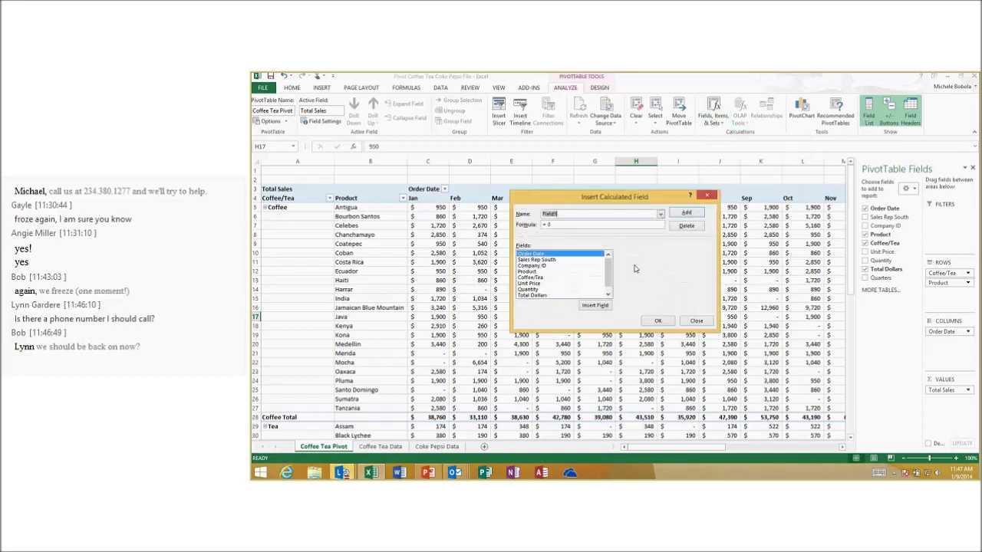
{"action": "type", "text": "Bonus"}
{"action": "left_click", "coordinate": [561, 224]}
{"action": "key", "text": "BackSpace"}
{"action": "key", "text": "BackSpace"}
{"action": "type", "text": "if("}
{"action": "double_click", "coordinate": [539, 296]}
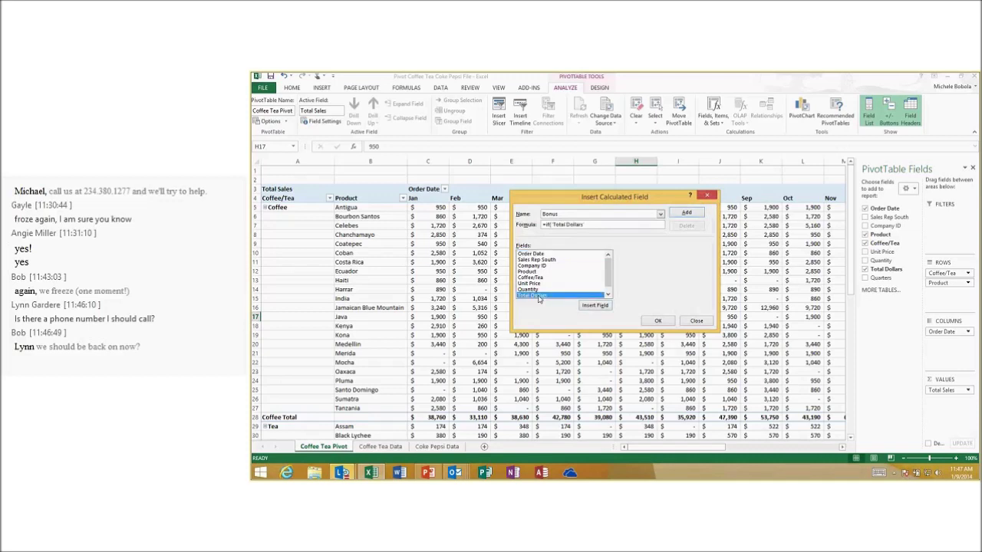
Finish the formula as >=5000,10%*'Total Dollars',5%*'Total Dollars') and add the Bonus field.
{"action": "type", "text": ">=5000,"}
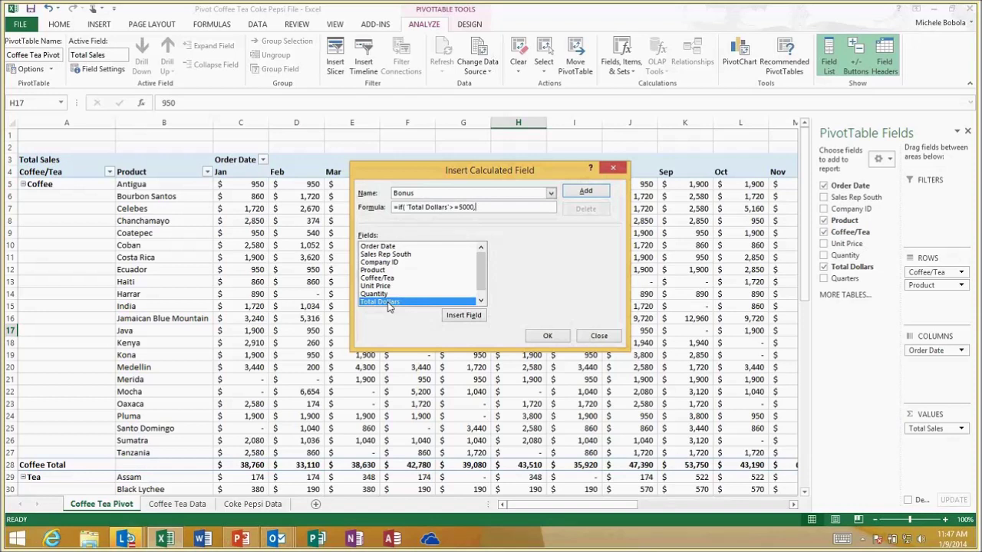
{"action": "type", "text": "10%"}
{"action": "key", "text": "BackSpace"}
{"action": "type", "text": "%*"}
{"action": "double_click", "coordinate": [390, 304]}
{"action": "type", "text": "5%*"}
{"action": "double_click", "coordinate": [403, 303]}
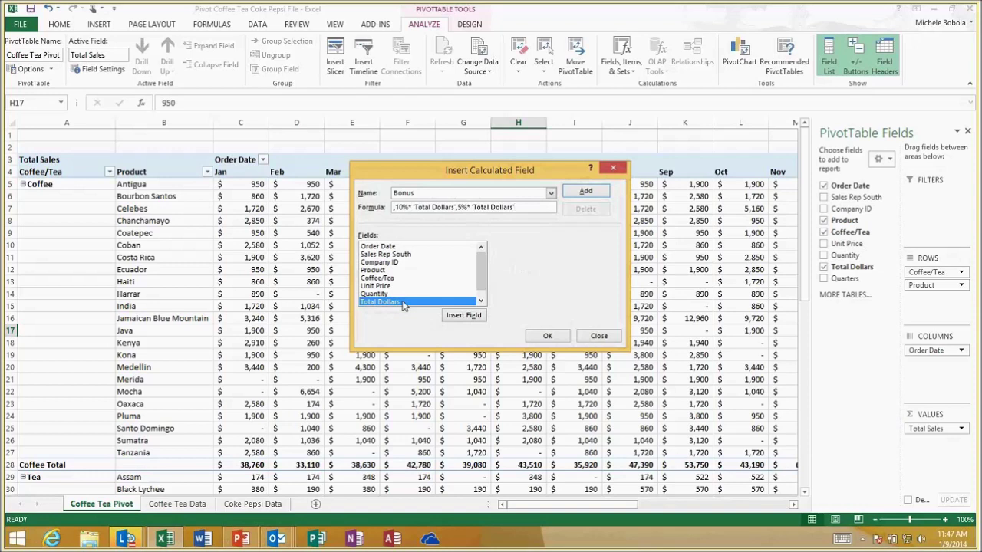
{"action": "type", "text": ")"}
{"action": "left_click", "coordinate": [585, 192]}
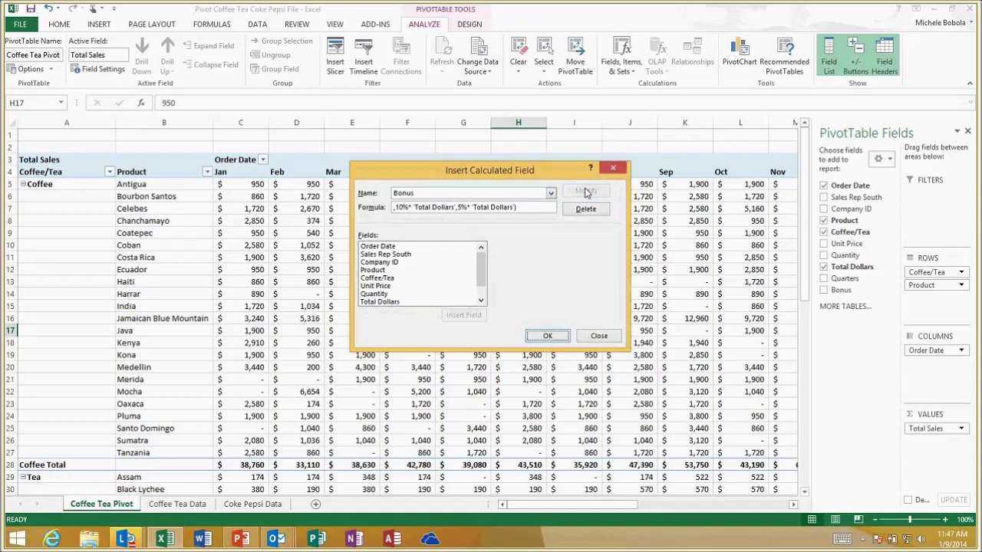
{"action": "left_click", "coordinate": [548, 337]}
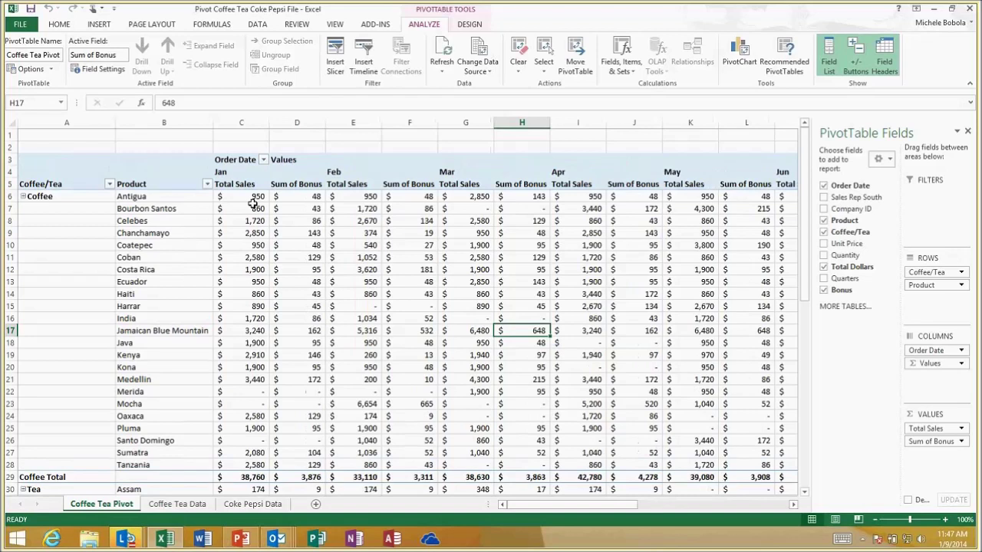
Check Antigua's January and Jamaican Blue Mountain's March sales and bonus values.
{"action": "left_click", "coordinate": [250, 198]}
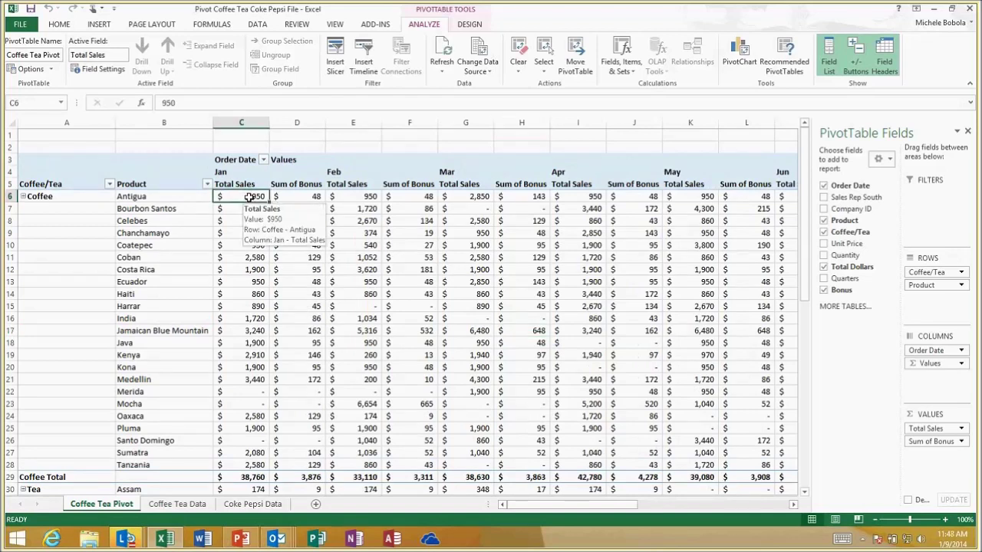
{"action": "key", "text": "Right"}
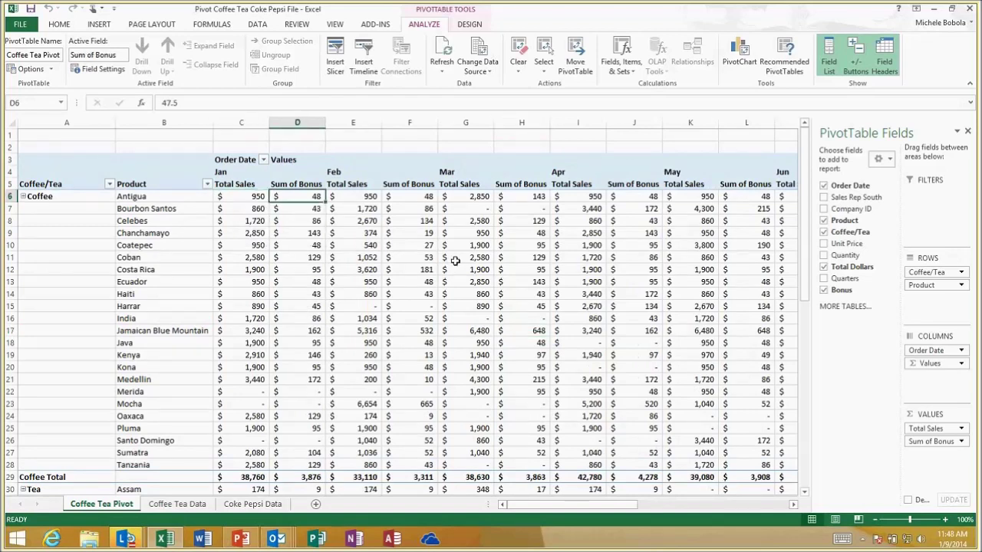
{"action": "left_click", "coordinate": [471, 332]}
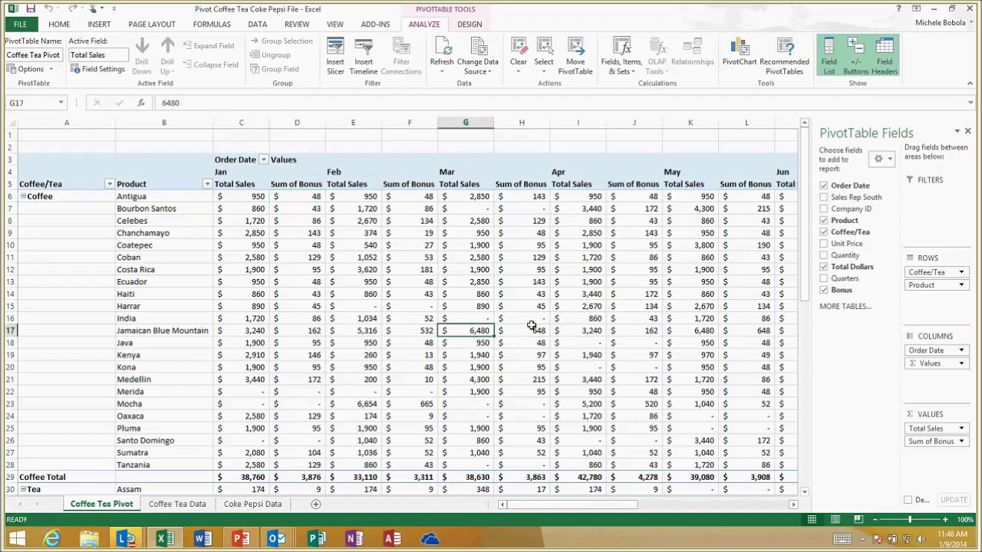
{"action": "left_click", "coordinate": [528, 331]}
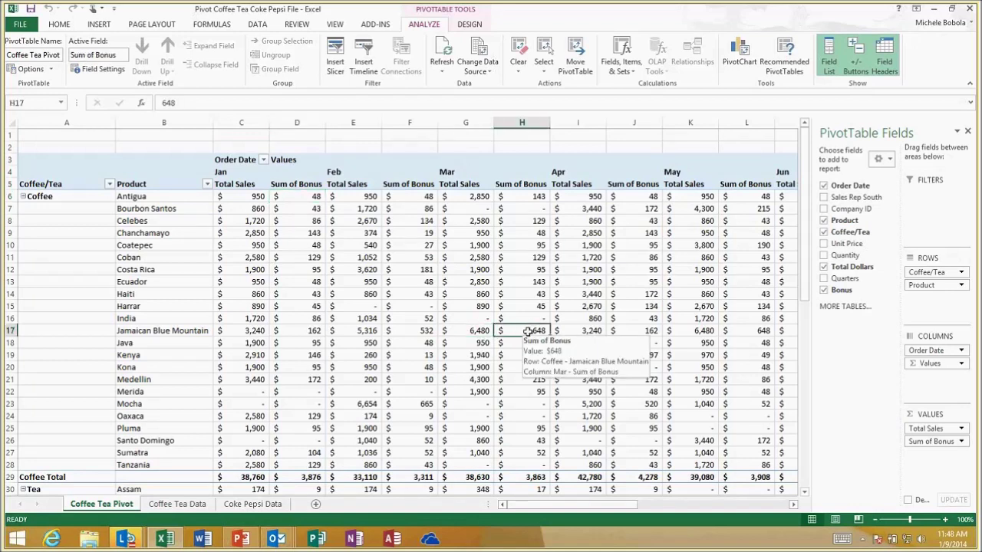
Rename the Sum of Bonus value field to Total Bonus.
{"action": "left_click", "coordinate": [305, 185]}
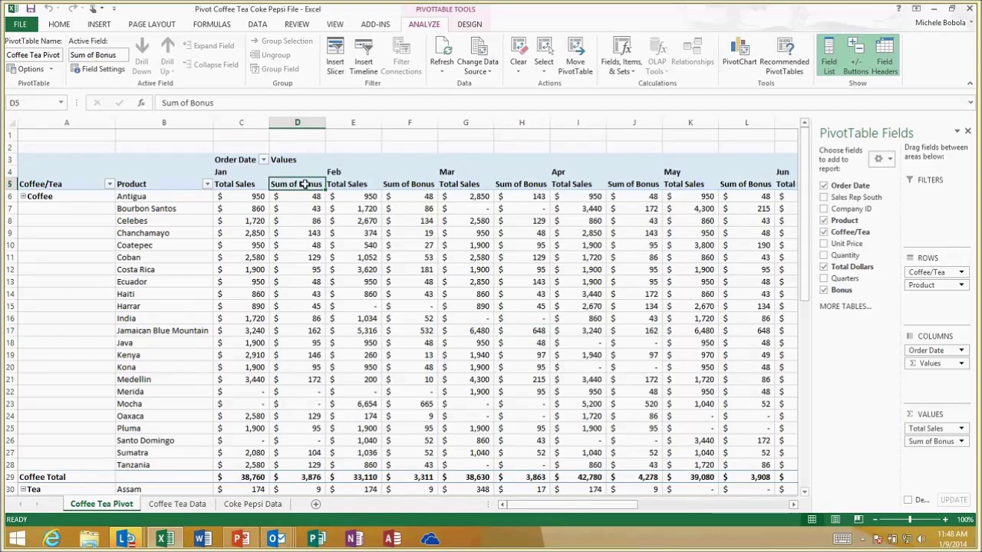
{"action": "double_click", "coordinate": [304, 184]}
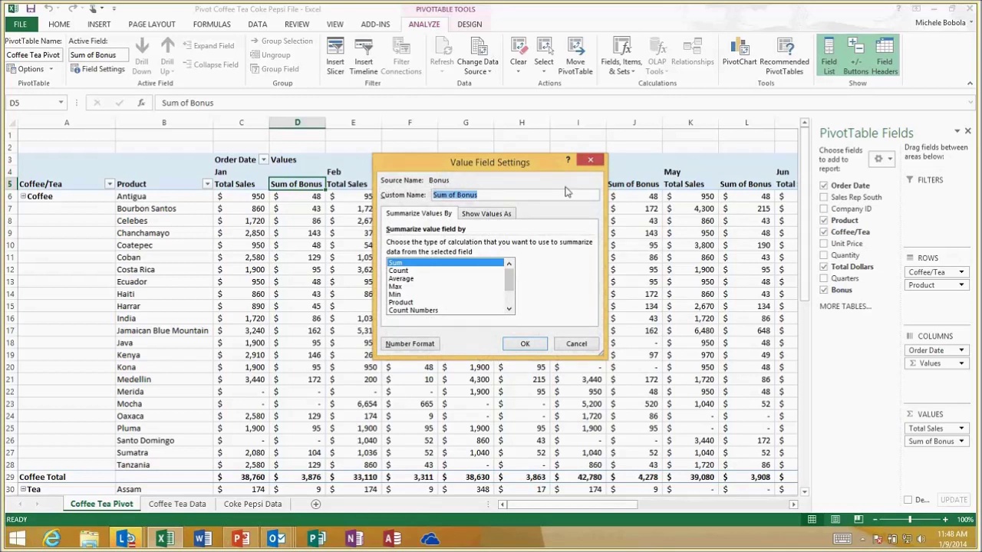
{"action": "type", "text": "Total Bonus"}
{"action": "left_click", "coordinate": [535, 345]}
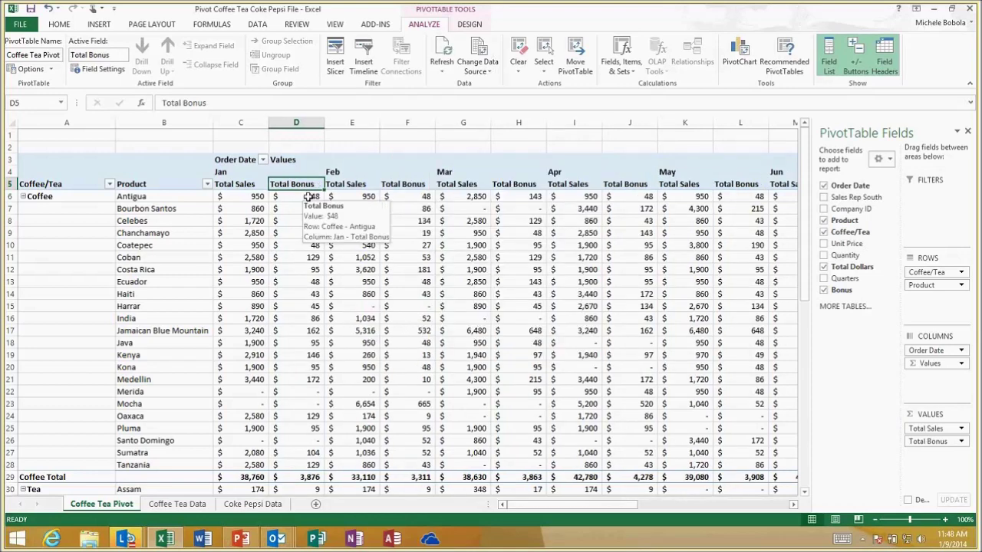
{"action": "left_click", "coordinate": [634, 73]}
{"action": "left_click", "coordinate": [648, 94]}
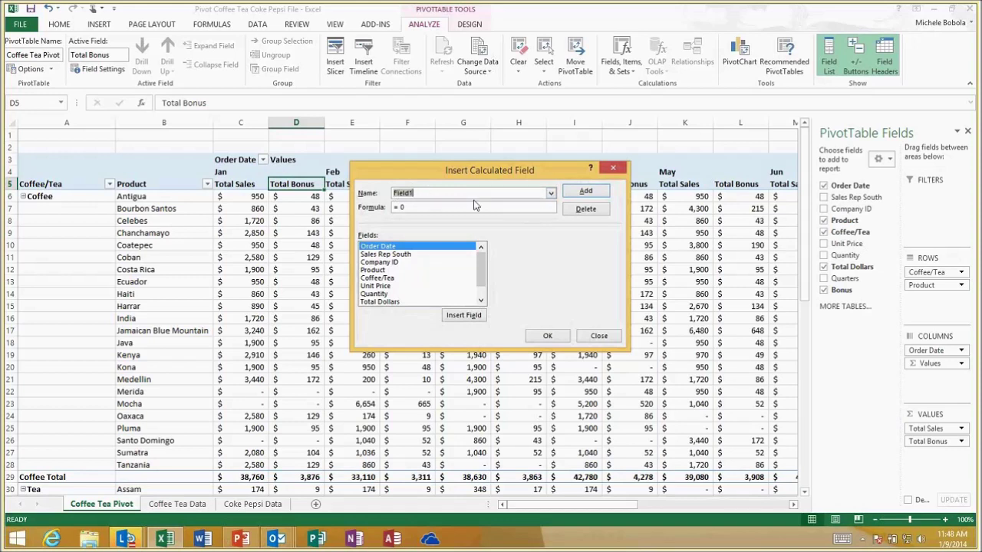
Change the Bonus formula to pay 20% at 5000 or more, otherwise 10%.
{"action": "left_click", "coordinate": [551, 193]}
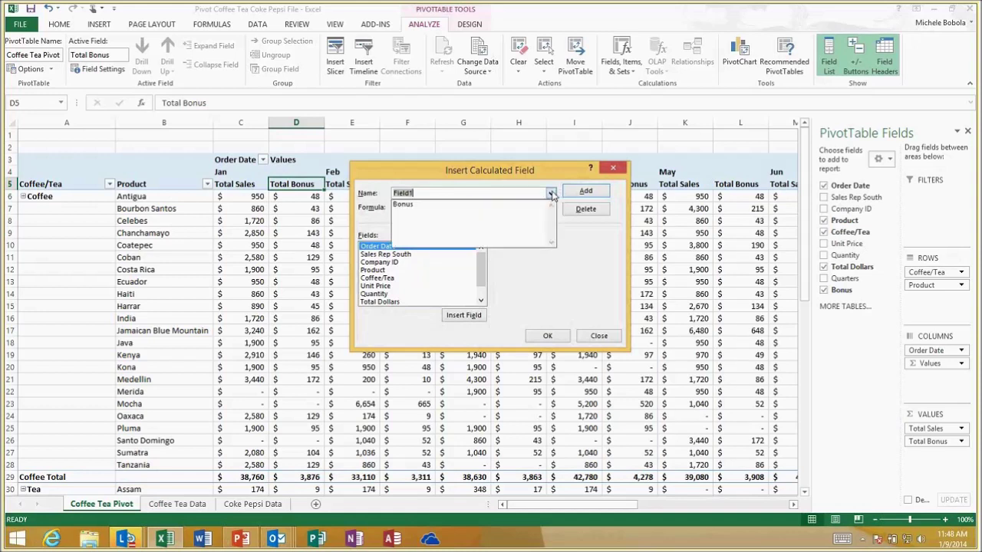
{"action": "left_click", "coordinate": [410, 205]}
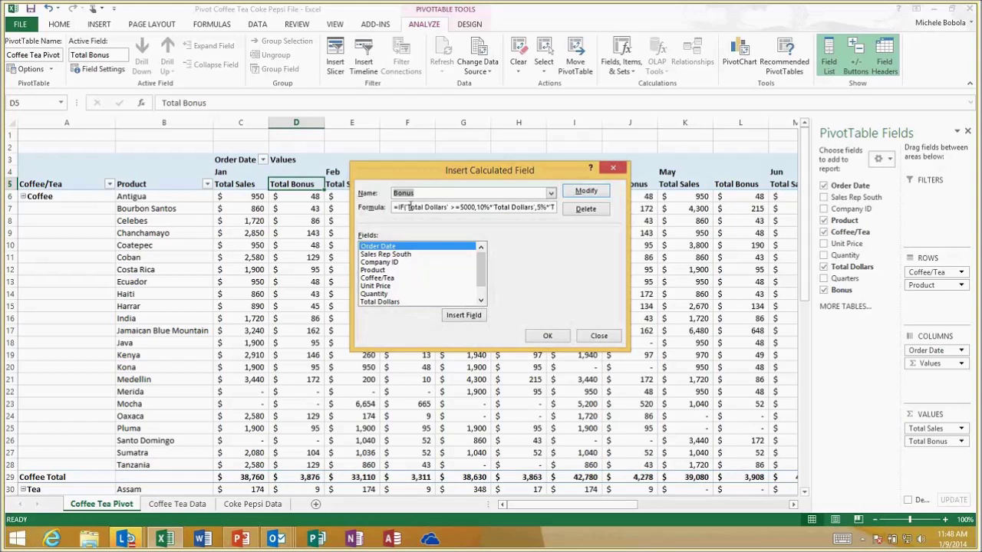
{"action": "left_click", "coordinate": [513, 207]}
{"action": "key", "text": "BackSpace"}
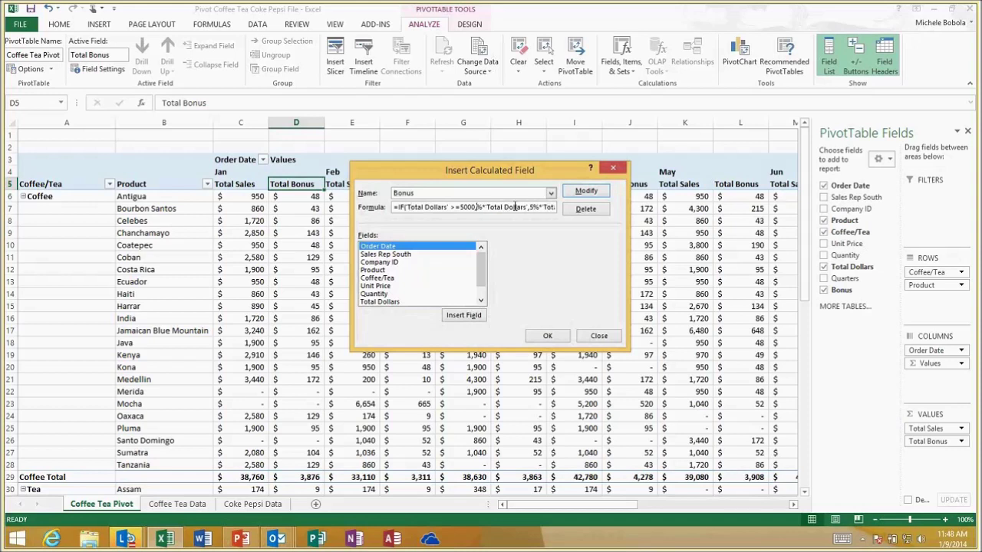
{"action": "type", "text": "2"}
{"action": "left_click", "coordinate": [543, 209]}
{"action": "key", "text": "Delete"}
{"action": "type", "text": "10"}
{"action": "left_click", "coordinate": [556, 339]}
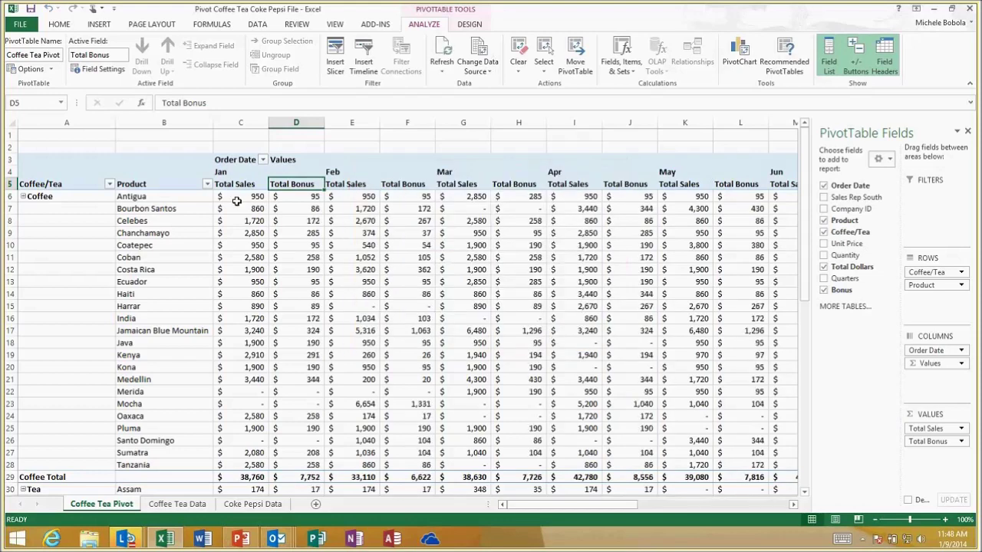
Check the recalculated Antigua and Jamaican Blue Mountain bonuses, then remove the Bonus field.
{"action": "left_click", "coordinate": [295, 198]}
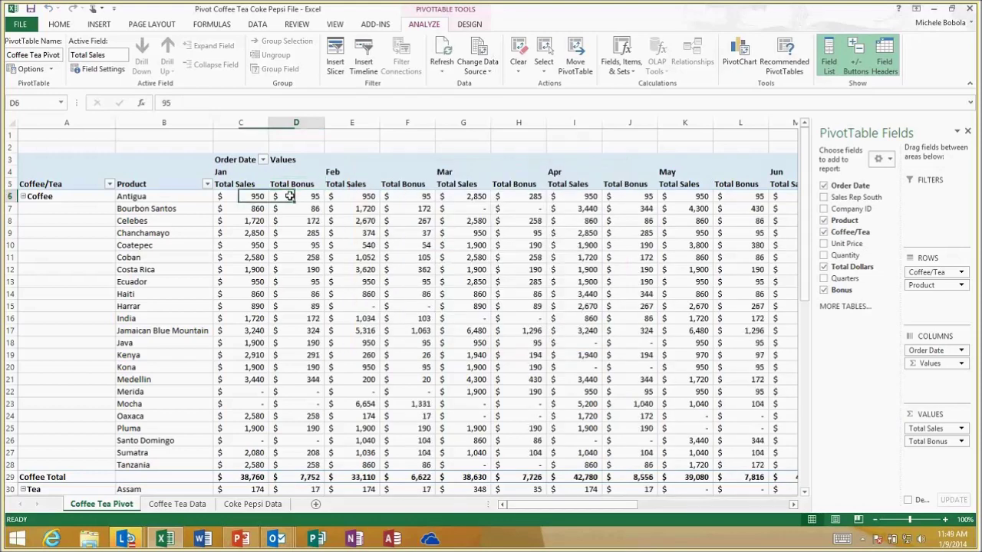
{"action": "left_click", "coordinate": [469, 330]}
{"action": "left_click", "coordinate": [522, 331]}
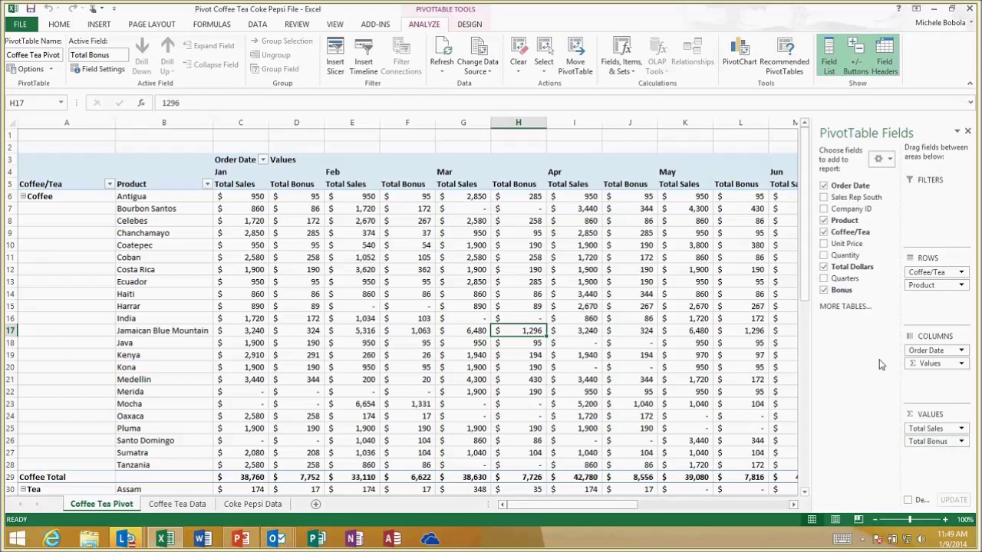
{"action": "left_click", "coordinate": [841, 290]}
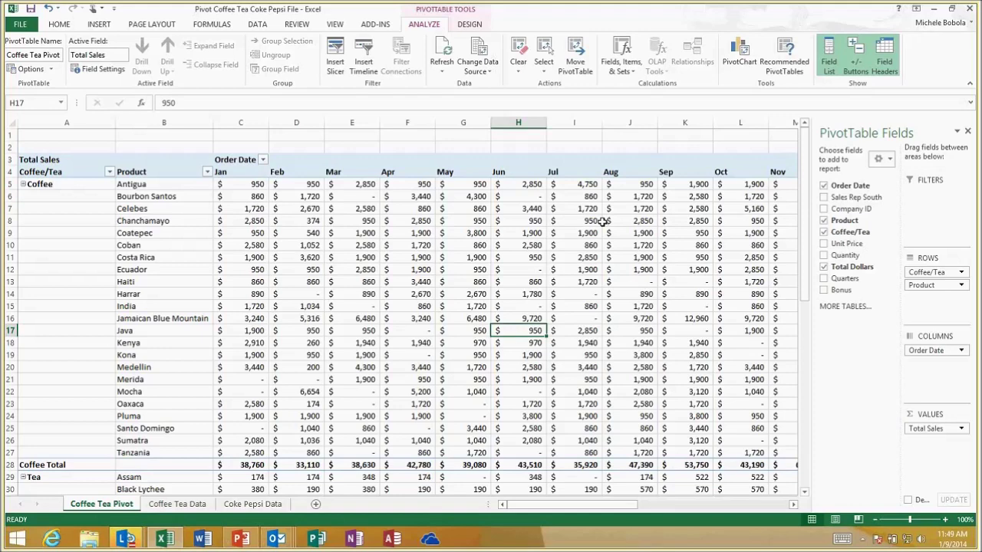
Try a grey Medium PivotTable style, then apply the first plain Light style.
{"action": "left_click", "coordinate": [470, 24]}
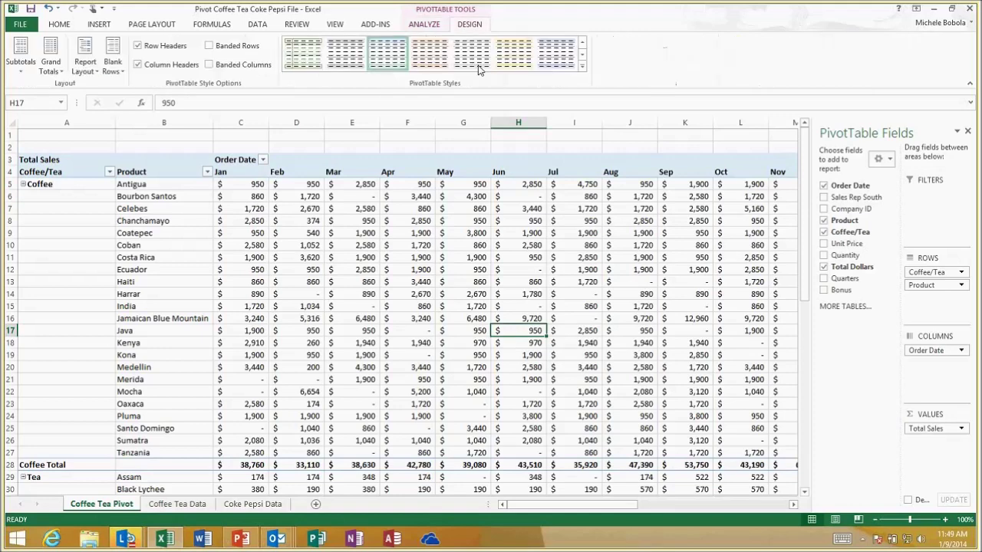
{"action": "left_click", "coordinate": [582, 67]}
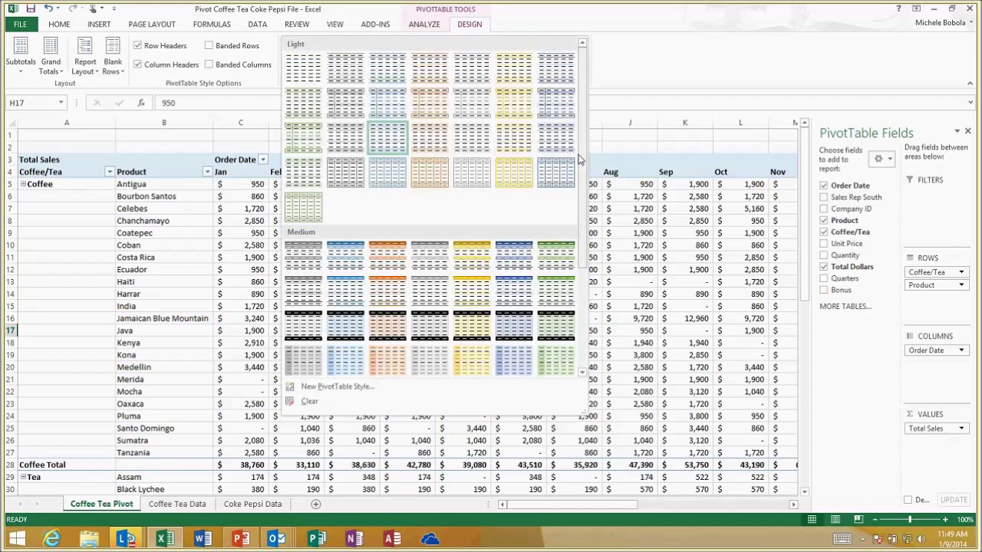
{"action": "scroll", "coordinate": [575, 209], "scroll_direction": "down", "scroll_amount": 3}
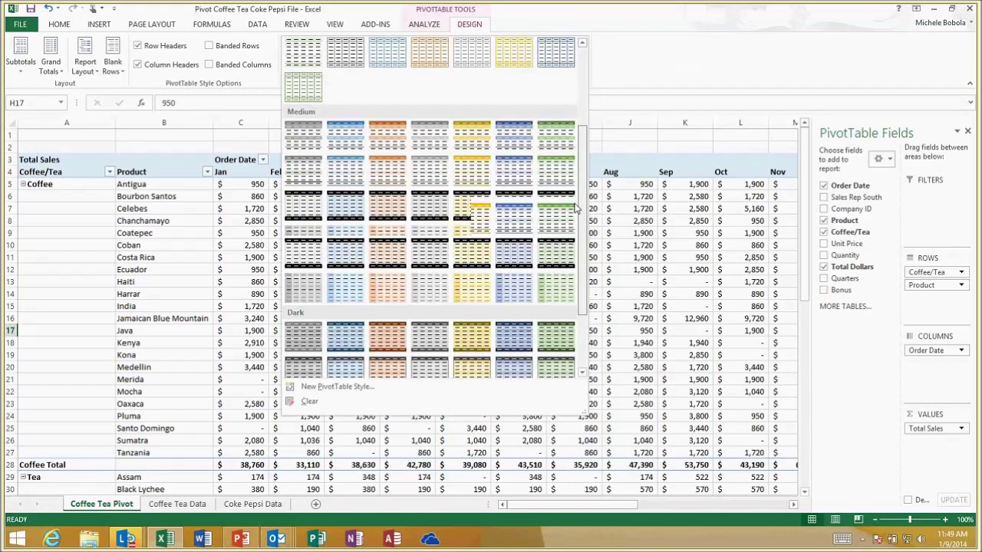
{"action": "scroll", "coordinate": [574, 223], "scroll_direction": "down", "scroll_amount": 1}
{"action": "scroll", "coordinate": [571, 240], "scroll_direction": "down", "scroll_amount": 1}
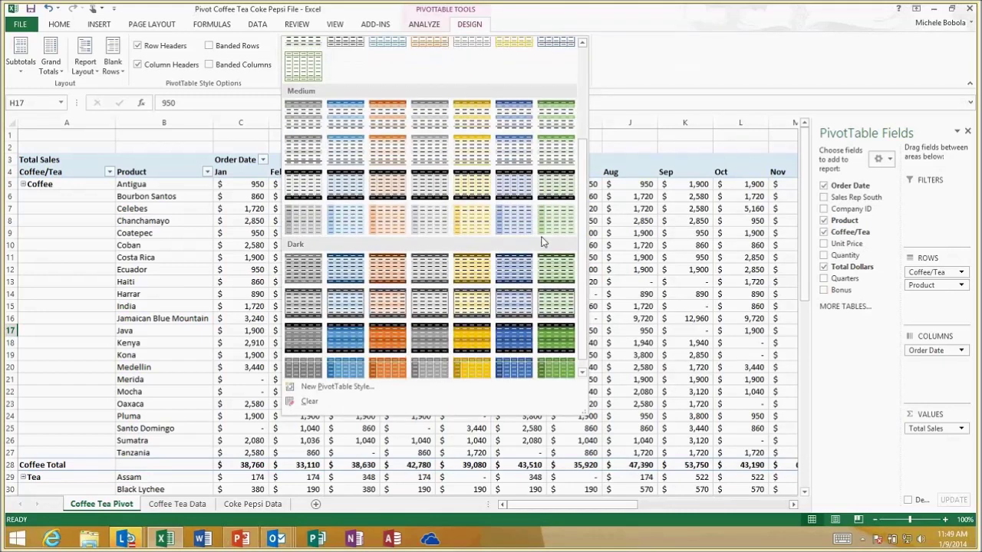
{"action": "left_click", "coordinate": [423, 208]}
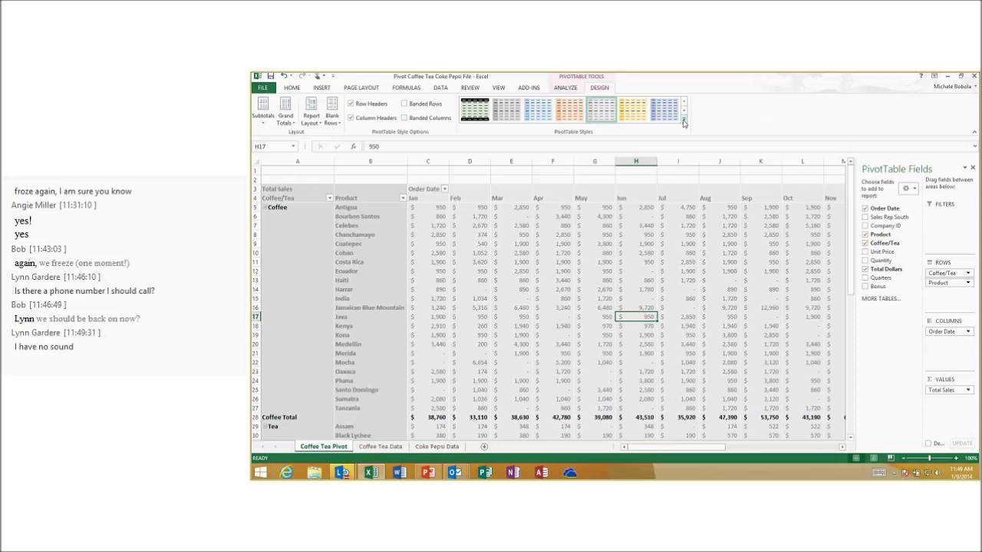
{"action": "left_click", "coordinate": [684, 121]}
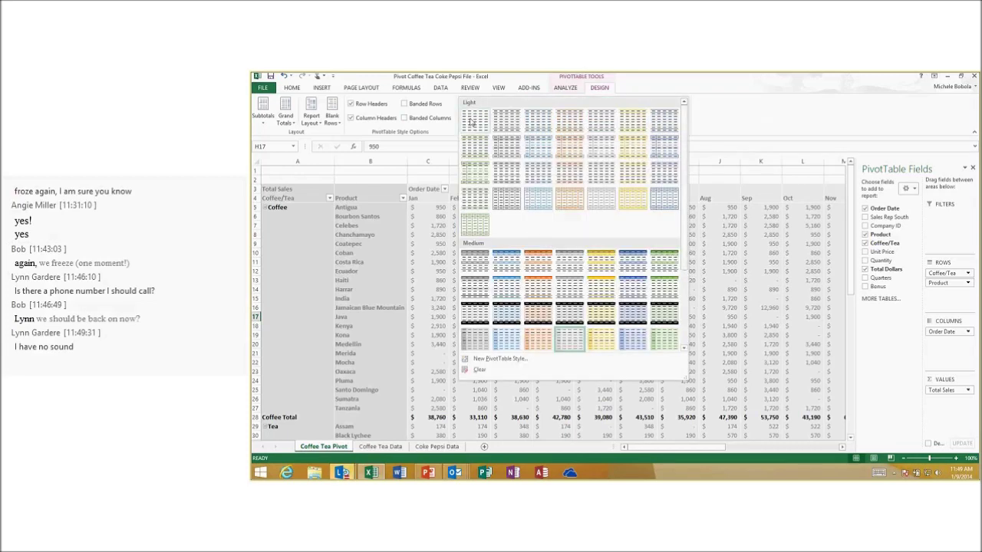
{"action": "left_click", "coordinate": [471, 123]}
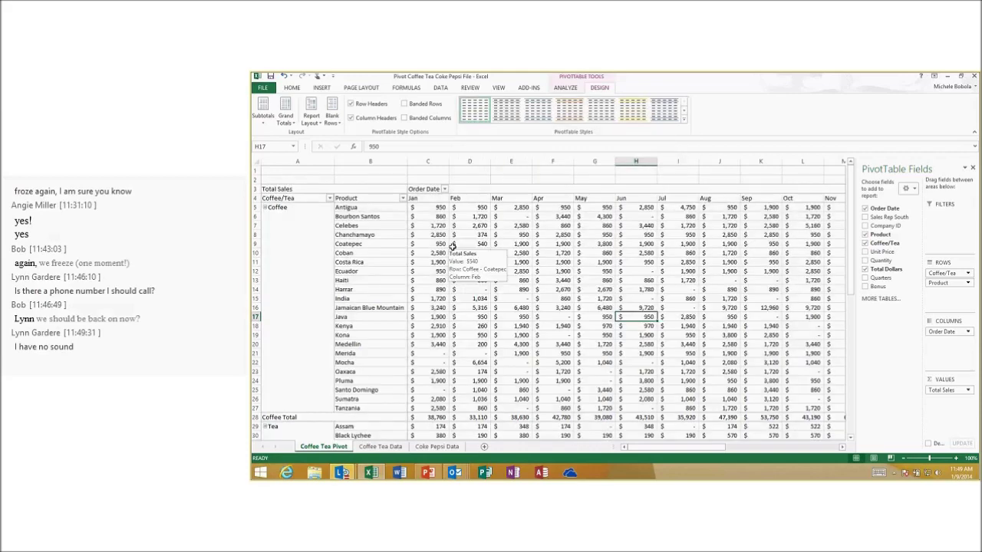
{"action": "left_click", "coordinate": [560, 88]}
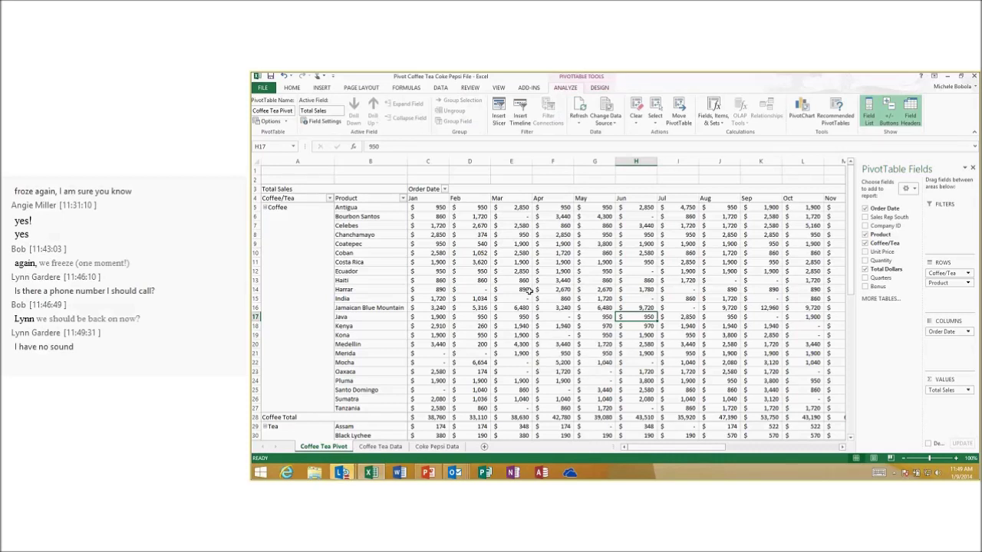
{"action": "left_click", "coordinate": [869, 117]}
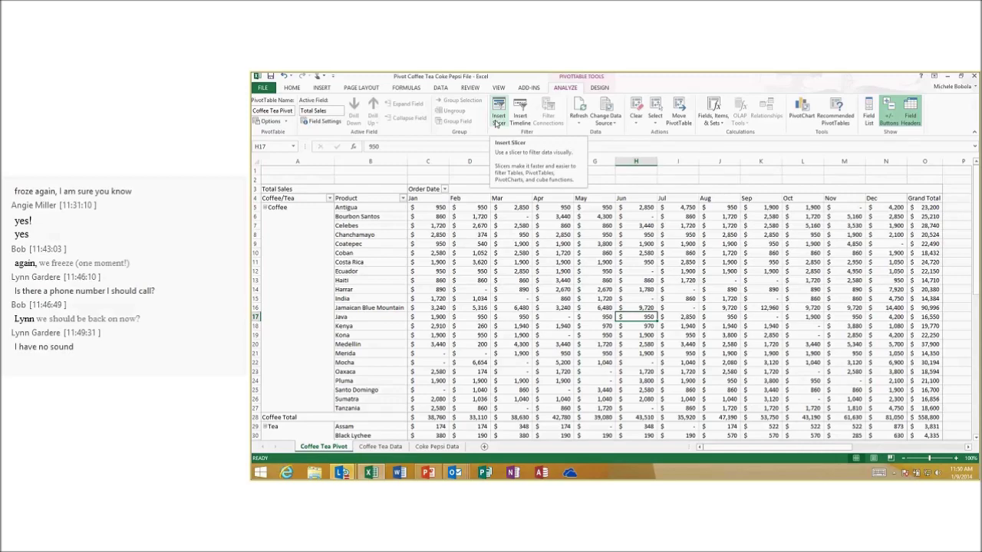
{"action": "mouse_move", "coordinate": [556, 240]}
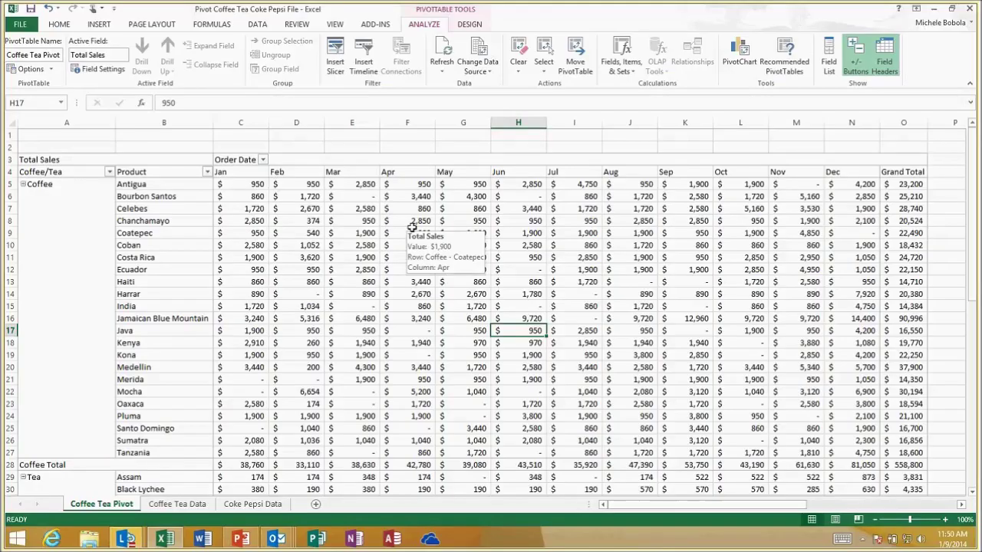
{"action": "left_click", "coordinate": [412, 136]}
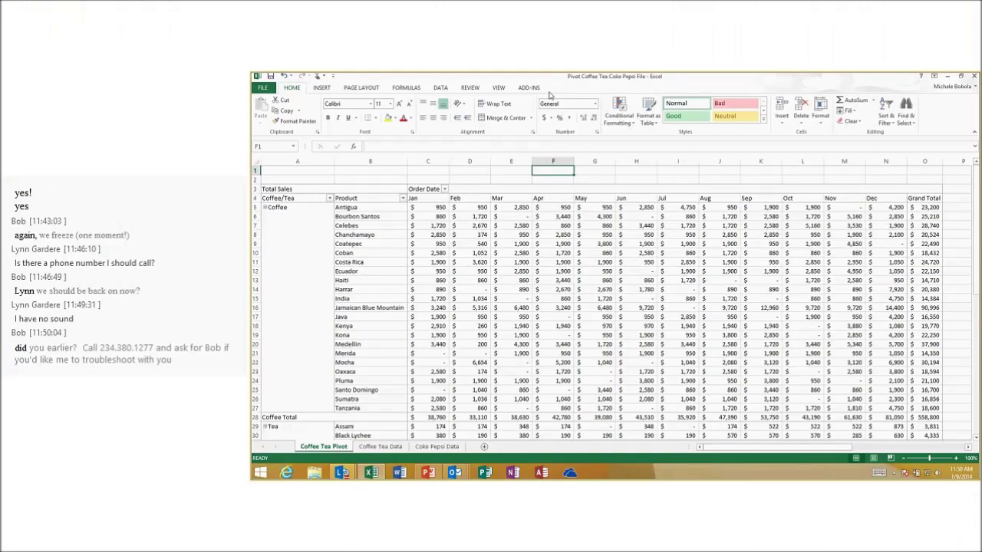
{"action": "left_click", "coordinate": [548, 253]}
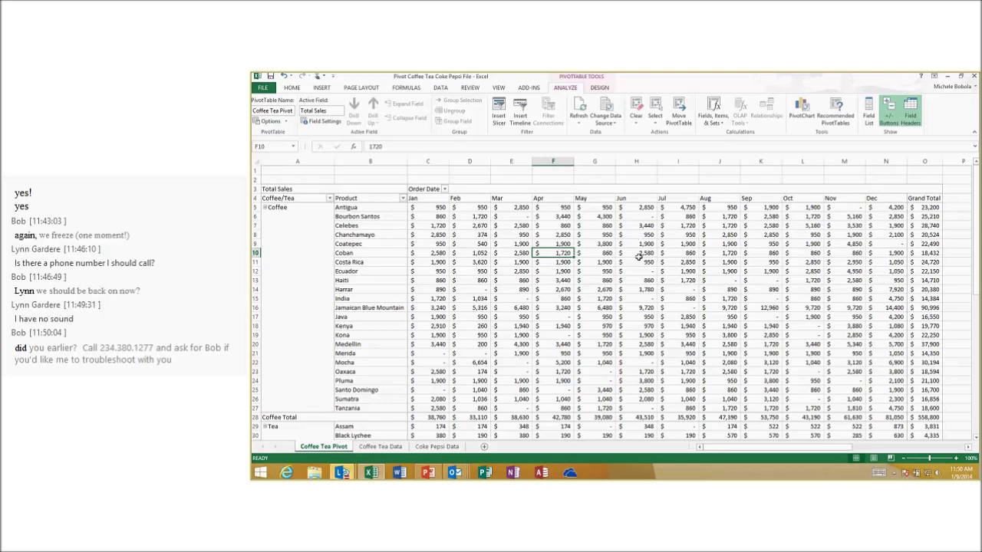
{"action": "mouse_move", "coordinate": [624, 231]}
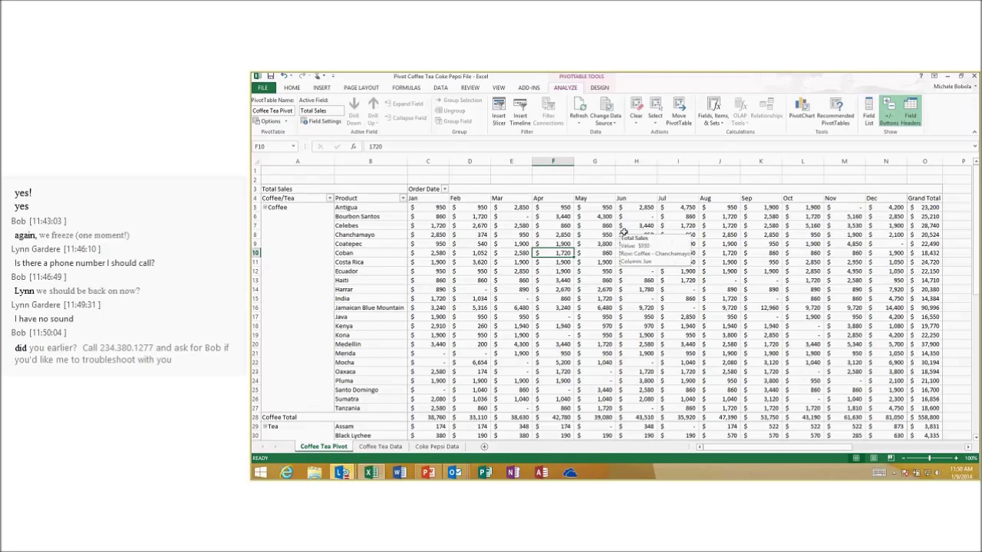
{"action": "mouse_move", "coordinate": [589, 249]}
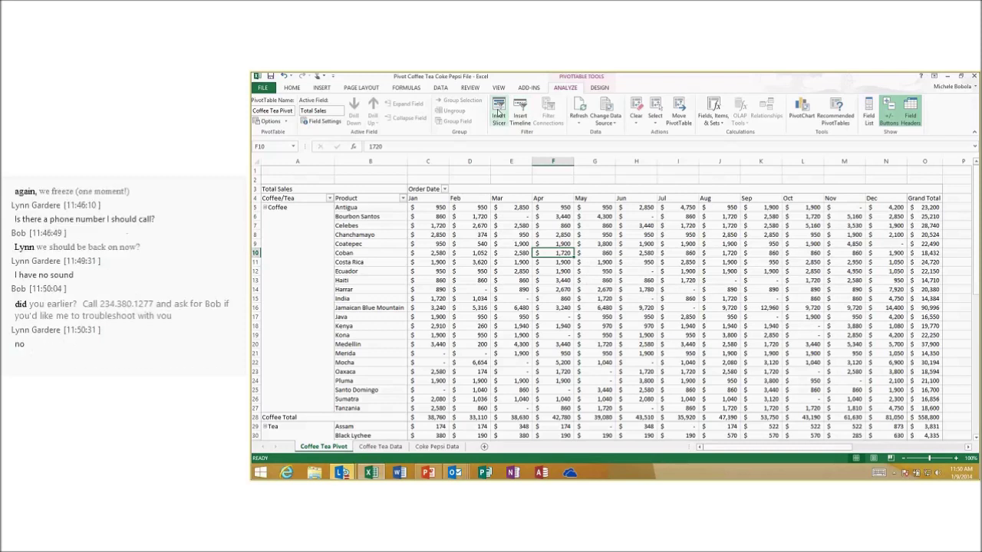
Insert a Sales Rep South slicer at the pivot's upper right with an orange style.
{"action": "left_click", "coordinate": [498, 113]}
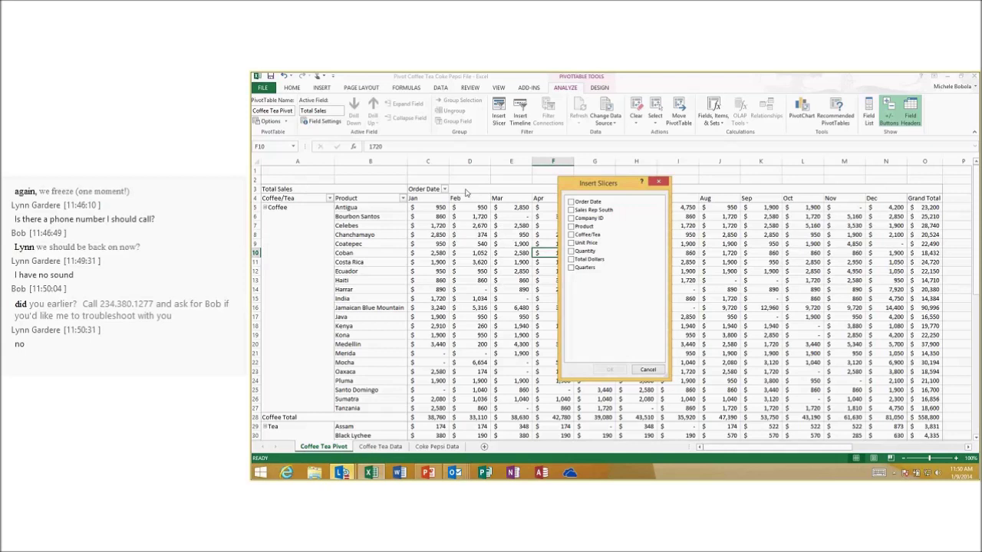
{"action": "left_click", "coordinate": [571, 210]}
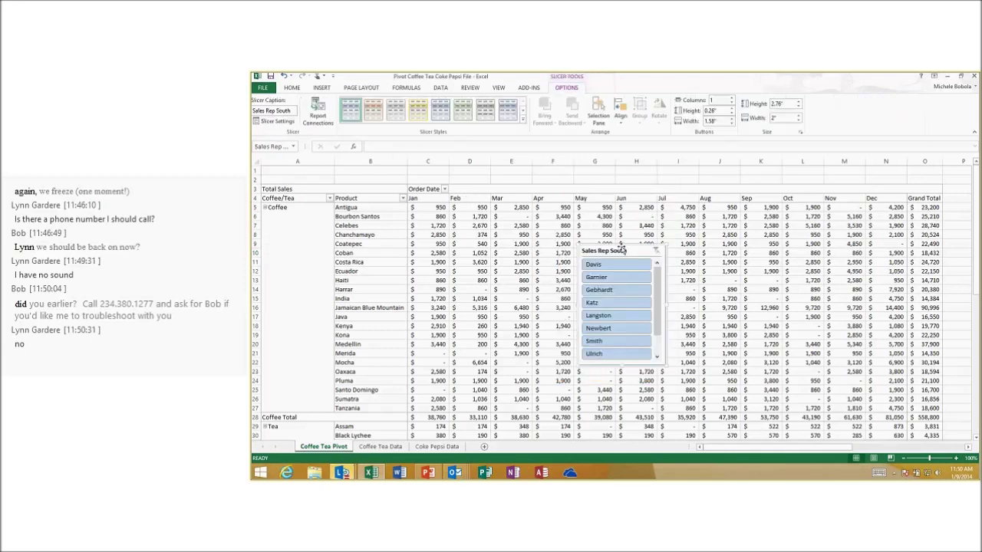
{"action": "left_click_drag", "start_coordinate": [623, 250], "coordinate": [925, 179]}
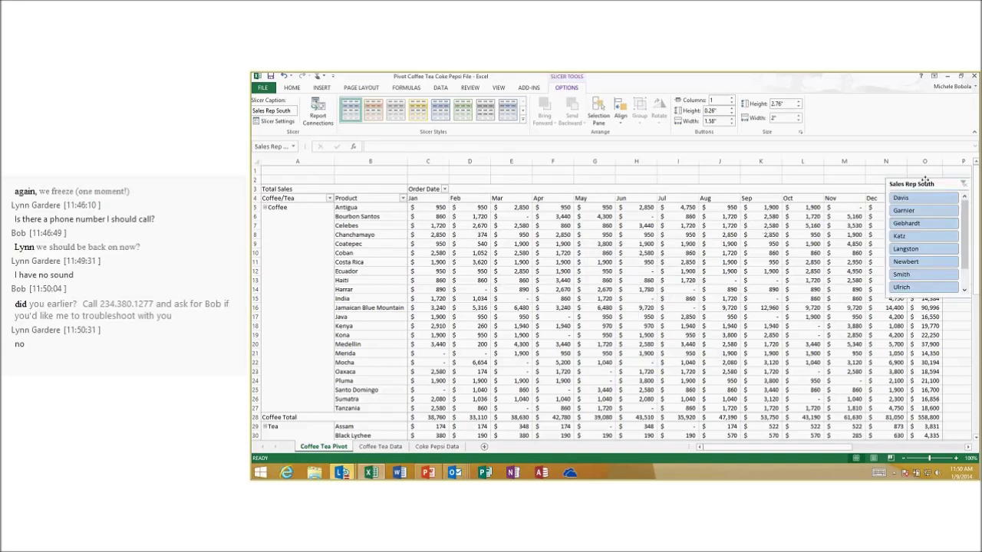
{"action": "left_click_drag", "start_coordinate": [925, 180], "coordinate": [911, 181]}
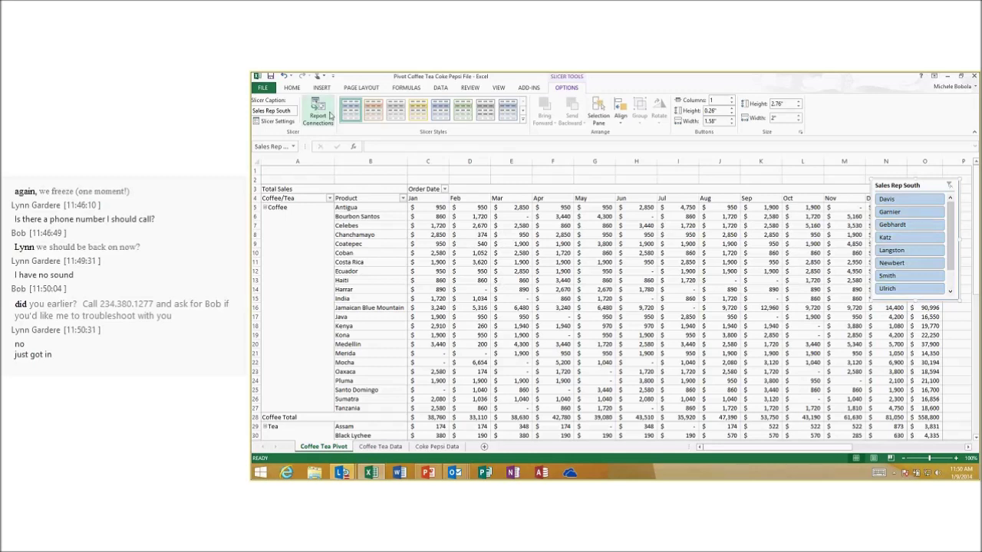
{"action": "left_click", "coordinate": [373, 110]}
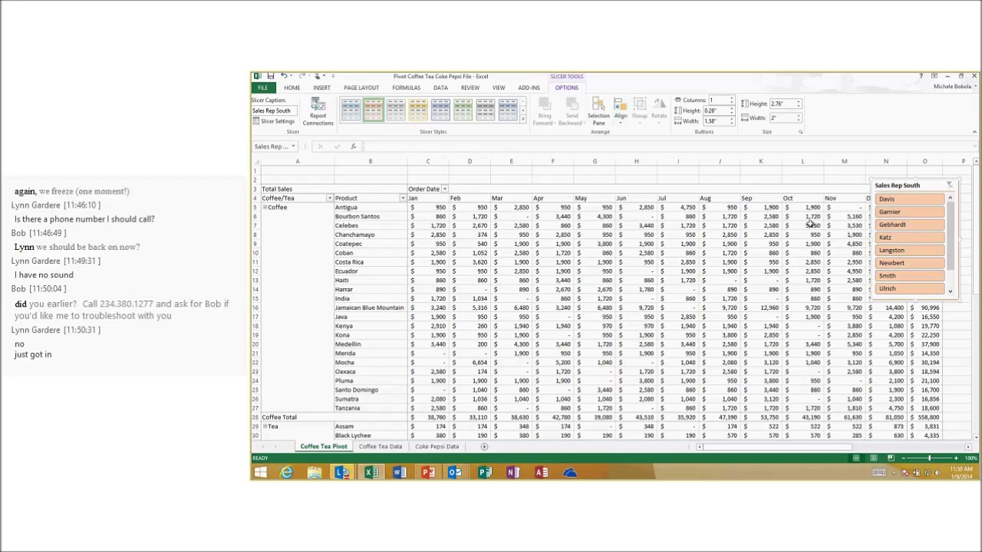
Test the slicer by filtering to one, then several sales reps, and clear the filter.
{"action": "left_click", "coordinate": [898, 224]}
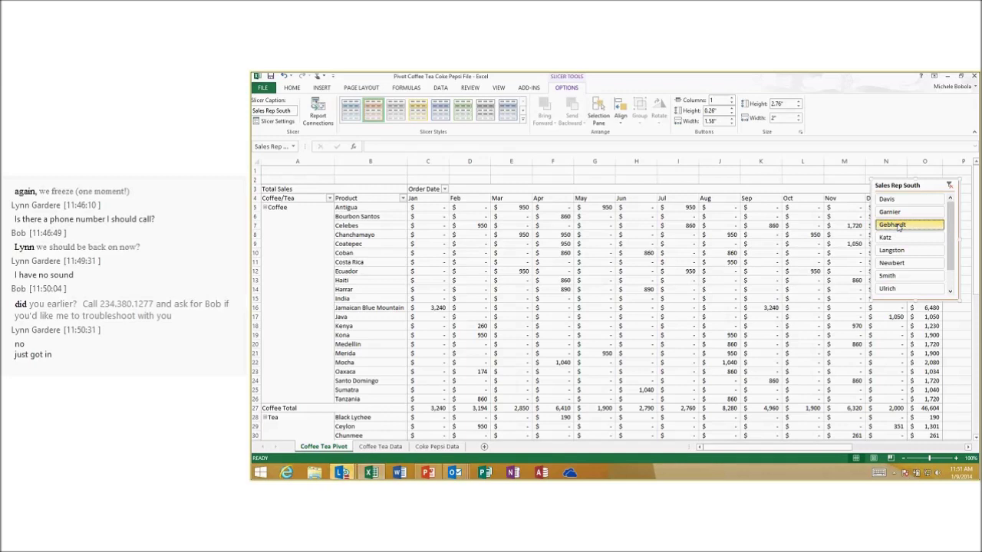
{"action": "left_click", "coordinate": [897, 225]}
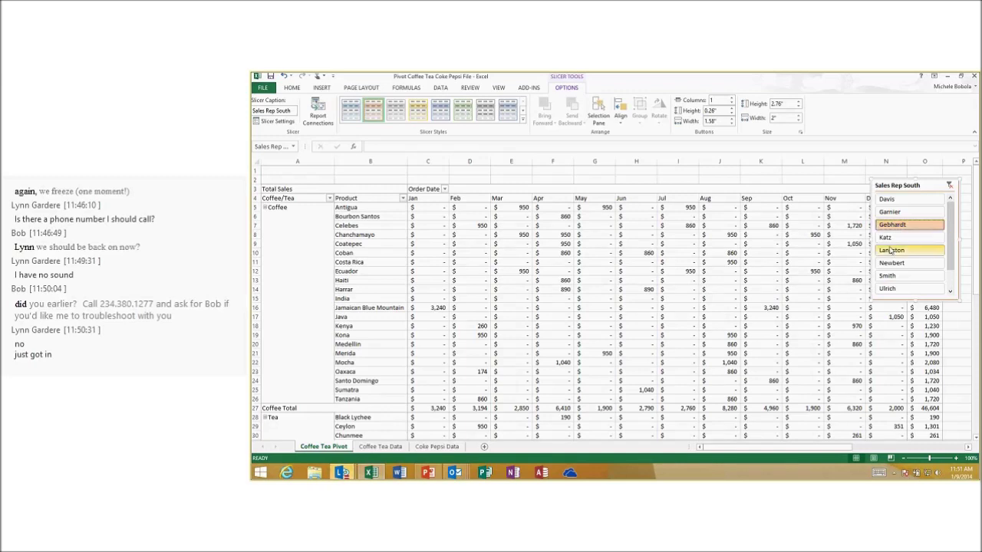
{"action": "left_click", "coordinate": [894, 251], "text": "ctrl"}
{"action": "left_click", "coordinate": [892, 280], "text": "ctrl"}
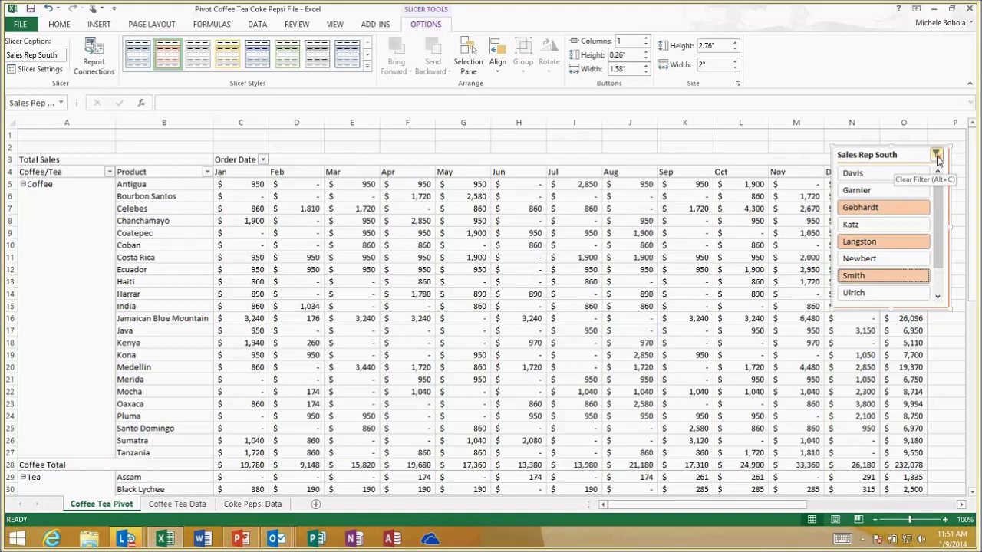
{"action": "left_click", "coordinate": [936, 156]}
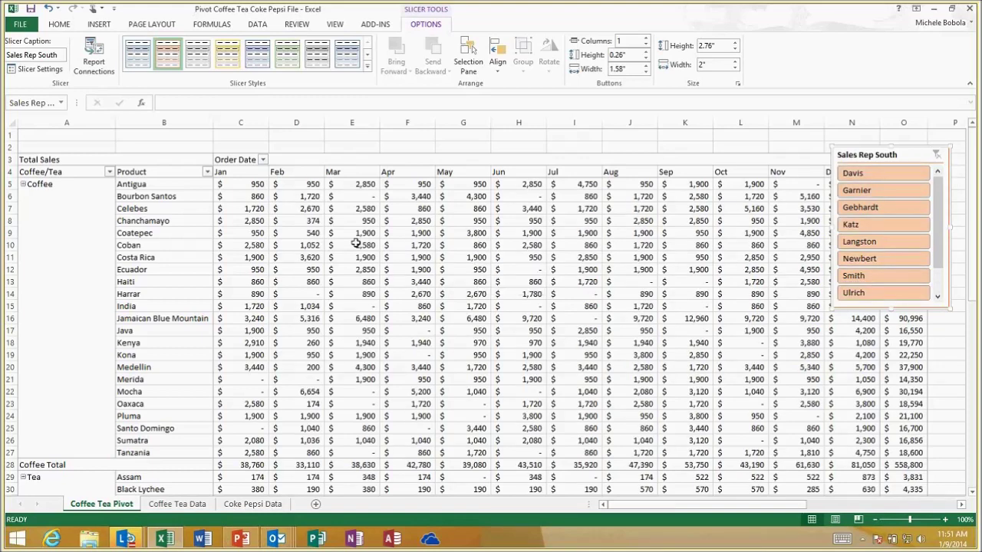
{"action": "left_click", "coordinate": [349, 220]}
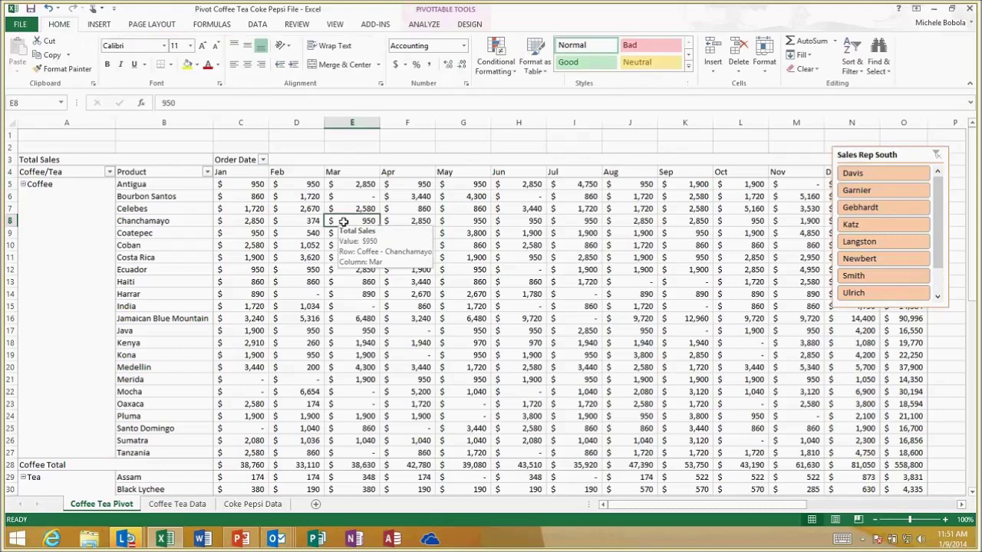
Insert an Order Date slicer and place it under the Sales Rep South slicer.
{"action": "left_click", "coordinate": [424, 24]}
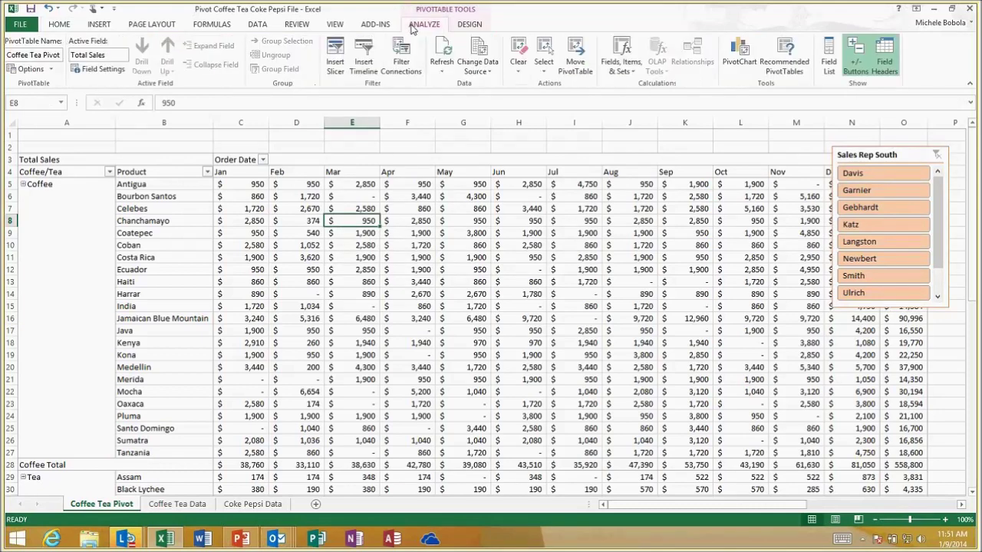
{"action": "left_click", "coordinate": [335, 52]}
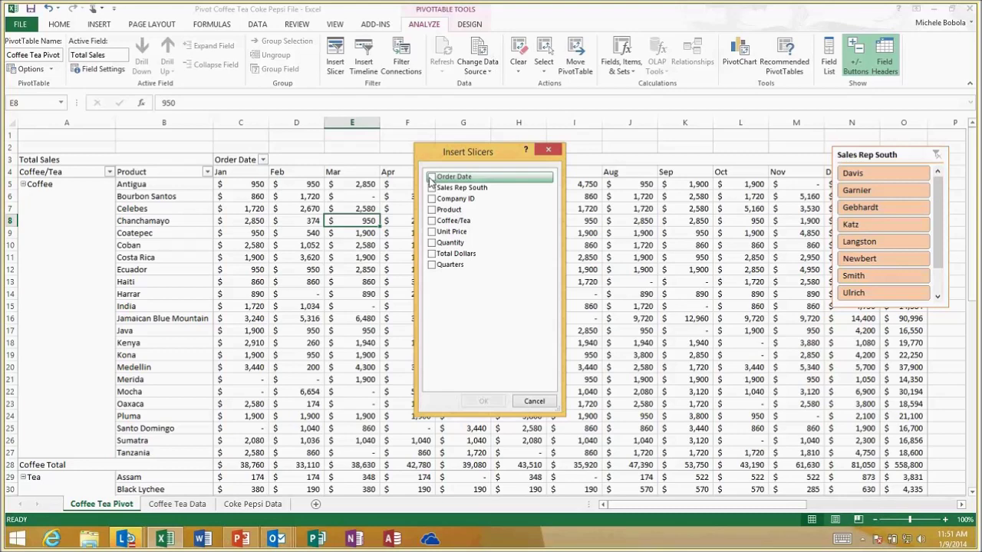
{"action": "left_click", "coordinate": [431, 177]}
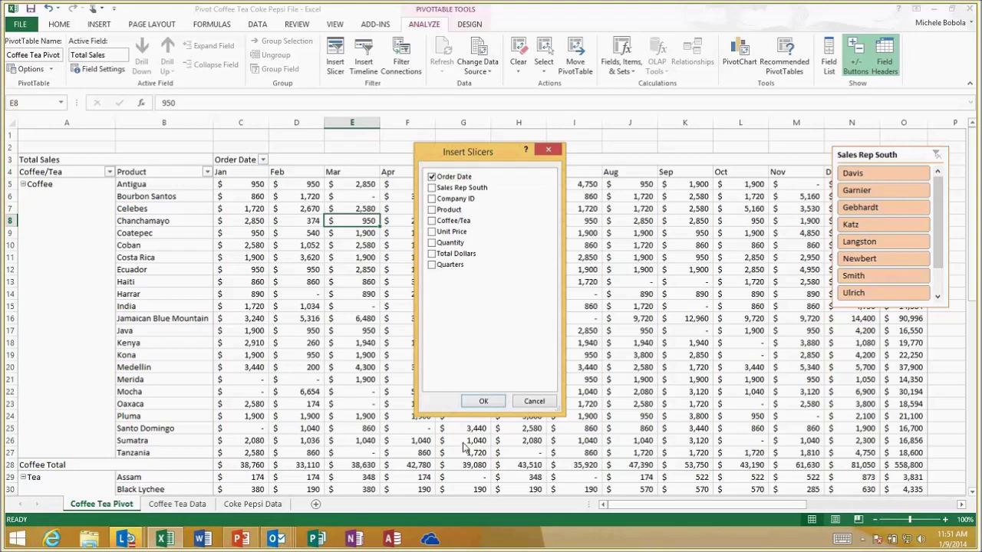
{"action": "left_click", "coordinate": [477, 405]}
{"action": "left_click_drag", "start_coordinate": [481, 238], "coordinate": [882, 322]}
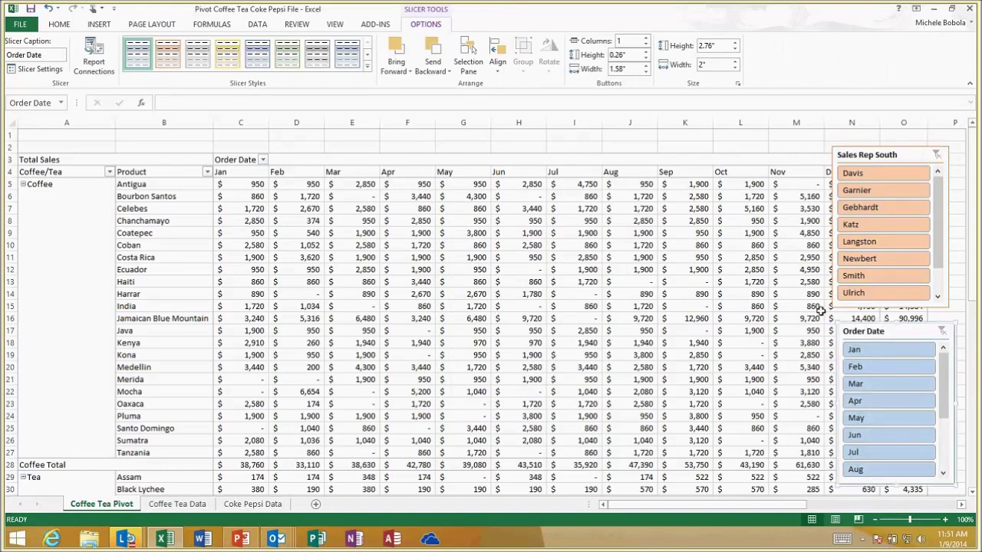
Filter the pivot to one South sales rep for Apr and Jun only.
{"action": "left_click", "coordinate": [866, 196]}
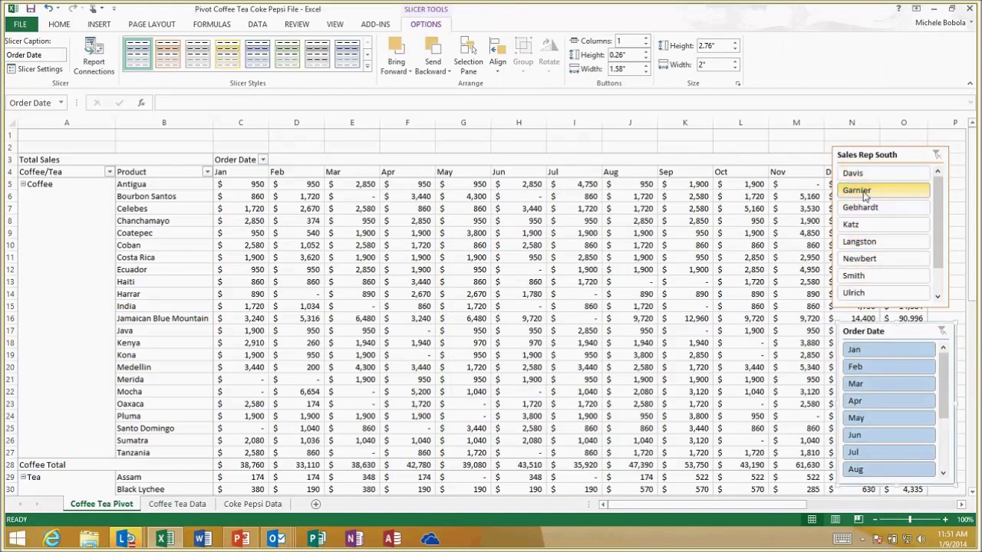
{"action": "left_click", "coordinate": [869, 404]}
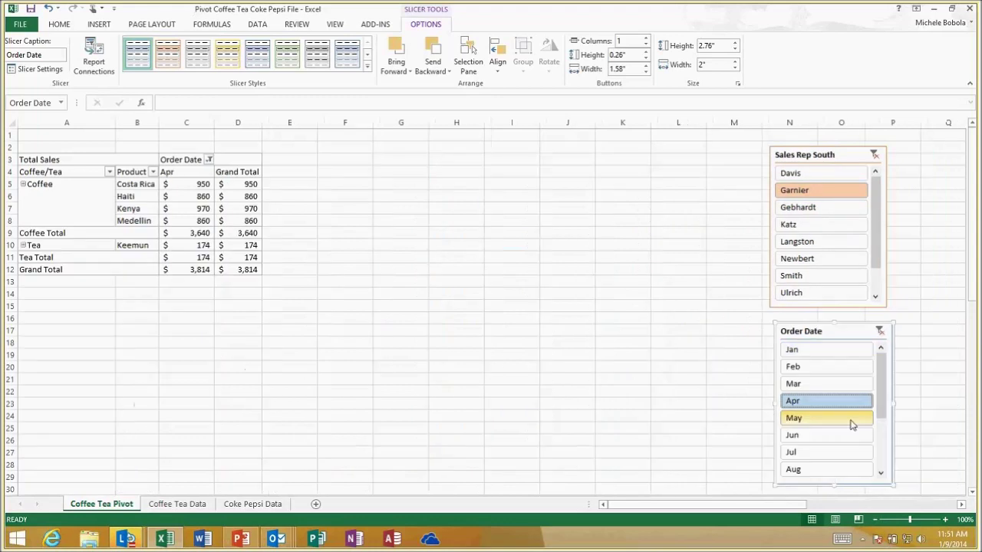
{"action": "left_click", "coordinate": [839, 439], "text": "ctrl"}
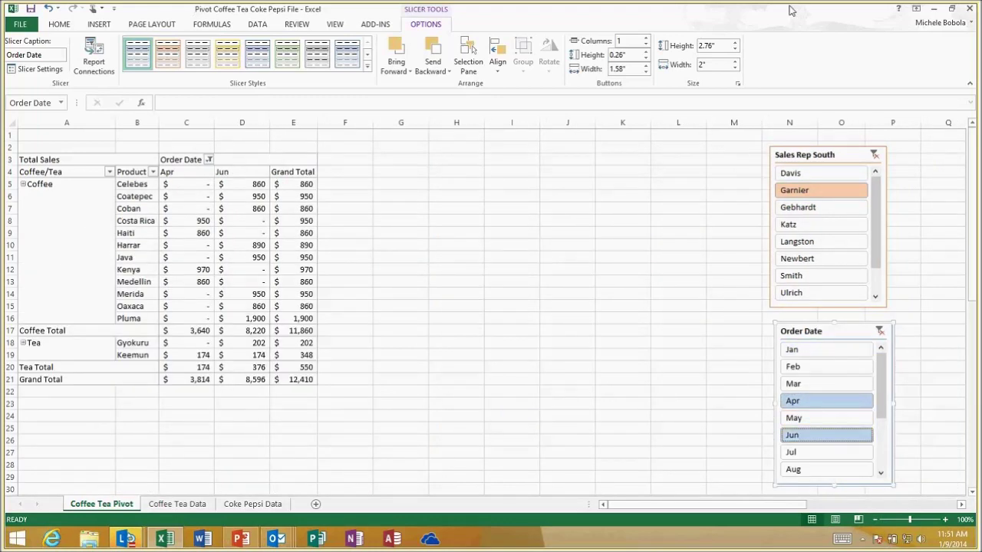
Check the filtered pivot in File > Print preview, then return to the worksheet.
{"action": "left_click", "coordinate": [17, 25]}
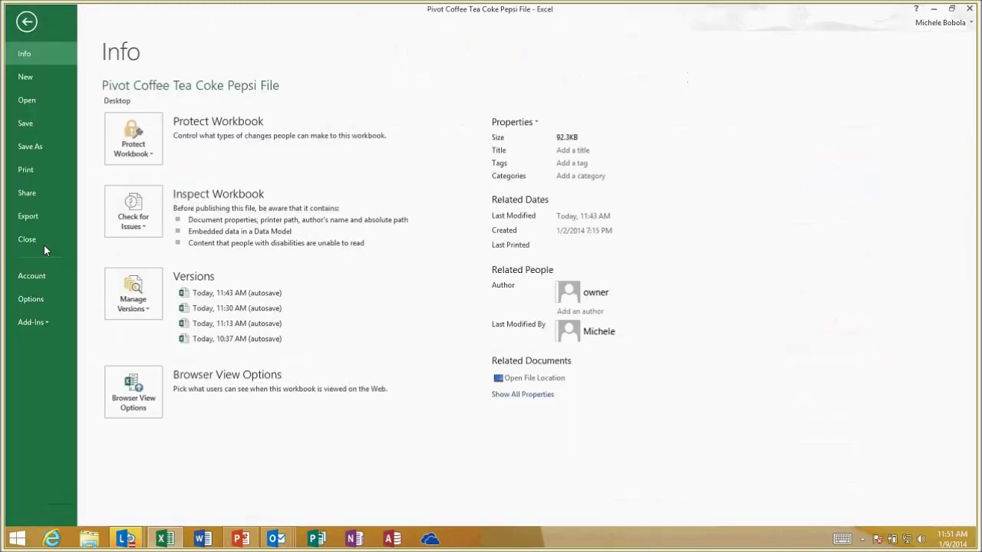
{"action": "left_click", "coordinate": [44, 165]}
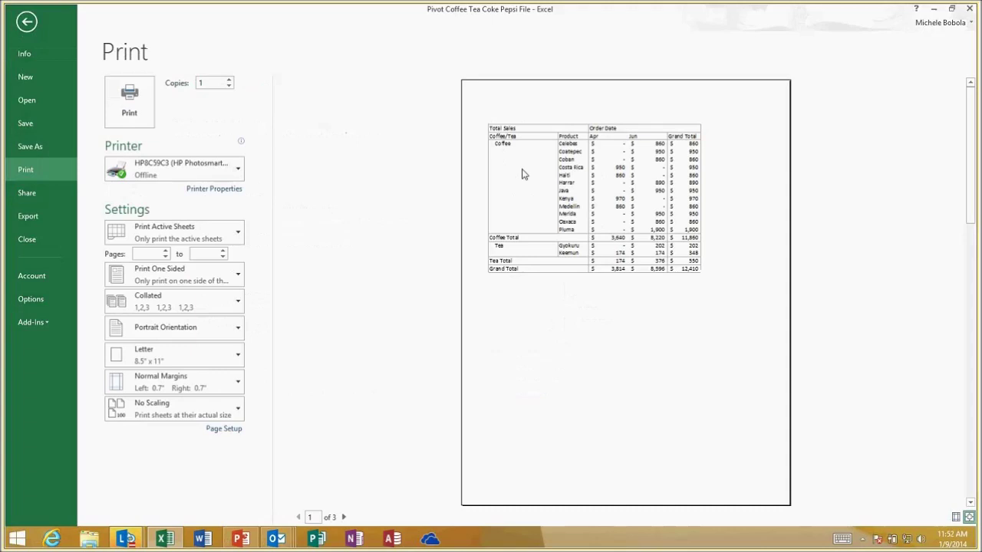
{"action": "left_click", "coordinate": [28, 21]}
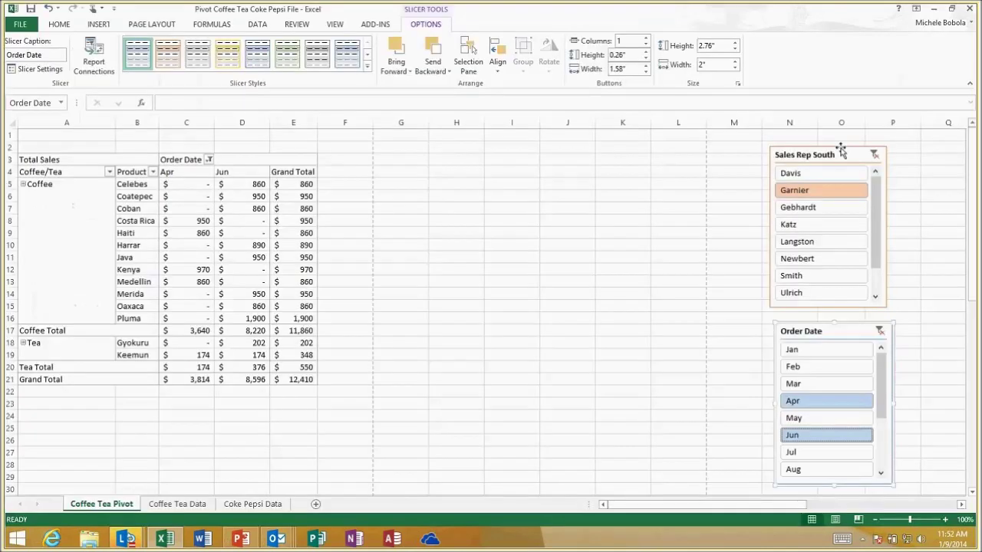
Stack both slicers on the right and resize the Order Date slicer to 2.13" by 1.85".
{"action": "left_click_drag", "start_coordinate": [841, 150], "coordinate": [870, 155]}
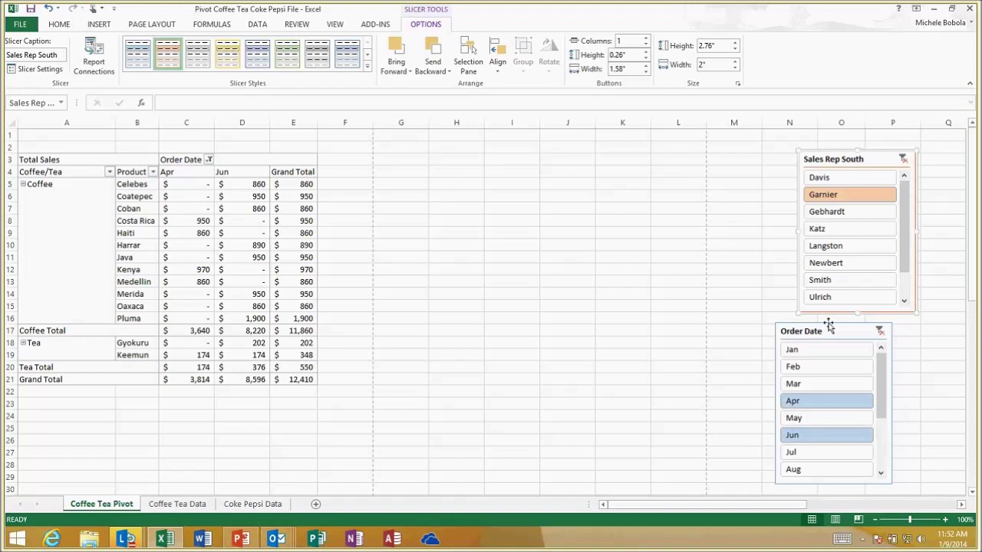
{"action": "left_click_drag", "start_coordinate": [829, 326], "coordinate": [962, 358]}
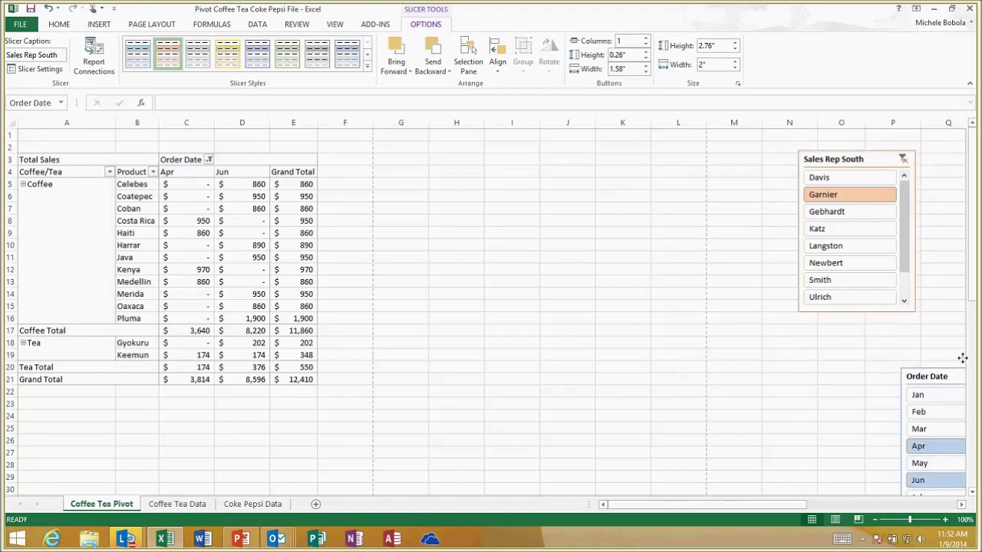
{"action": "left_click_drag", "start_coordinate": [962, 358], "coordinate": [328, 342]}
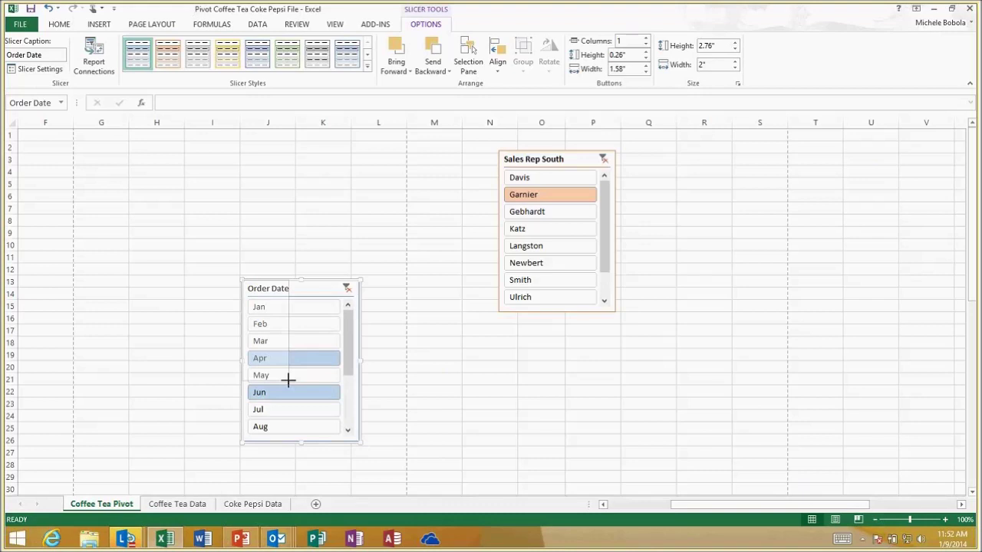
{"action": "key", "text": "ctrl+z"}
{"action": "key", "text": "ctrl+z"}
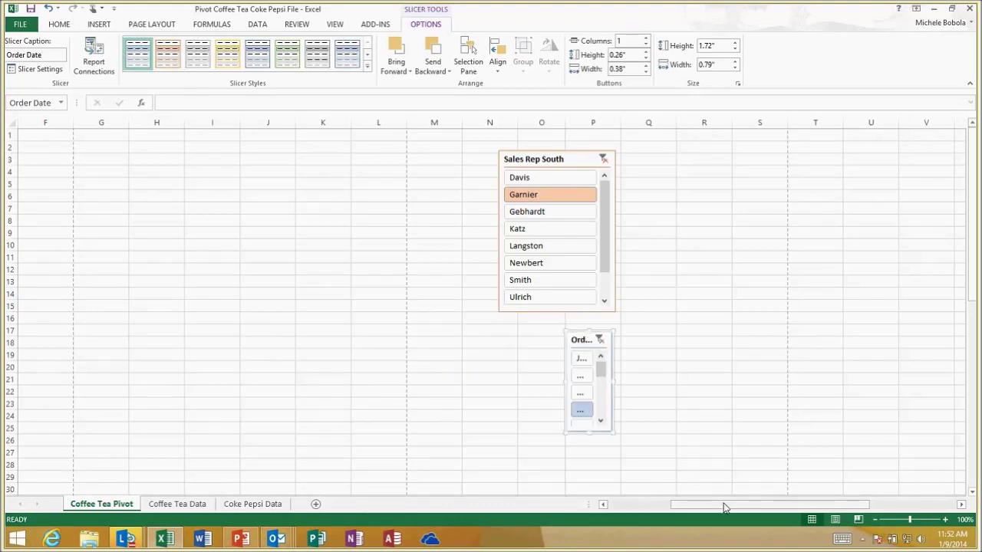
{"action": "left_click_drag", "start_coordinate": [725, 508], "coordinate": [660, 508]}
{"action": "left_click_drag", "start_coordinate": [836, 325], "coordinate": [806, 326]}
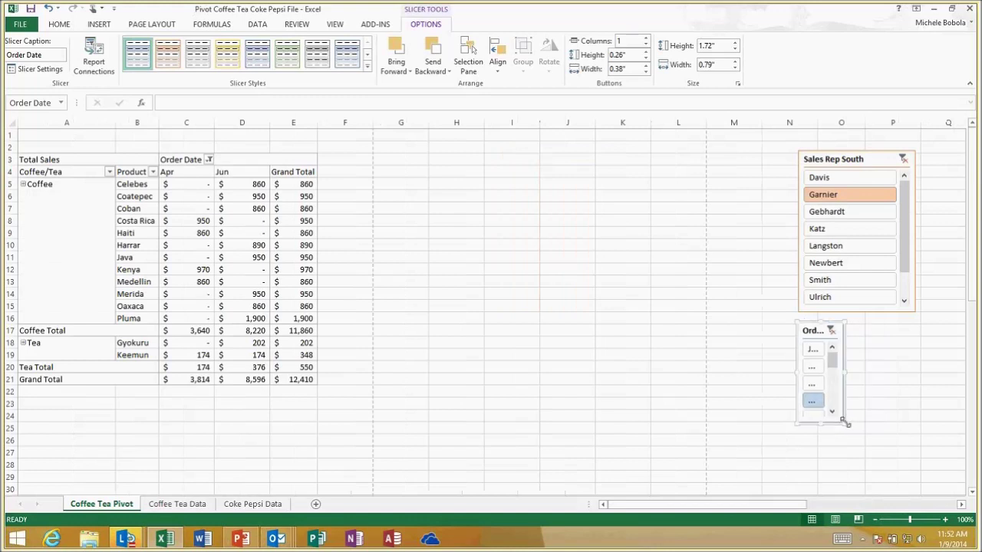
{"action": "left_click_drag", "start_coordinate": [845, 421], "coordinate": [907, 444]}
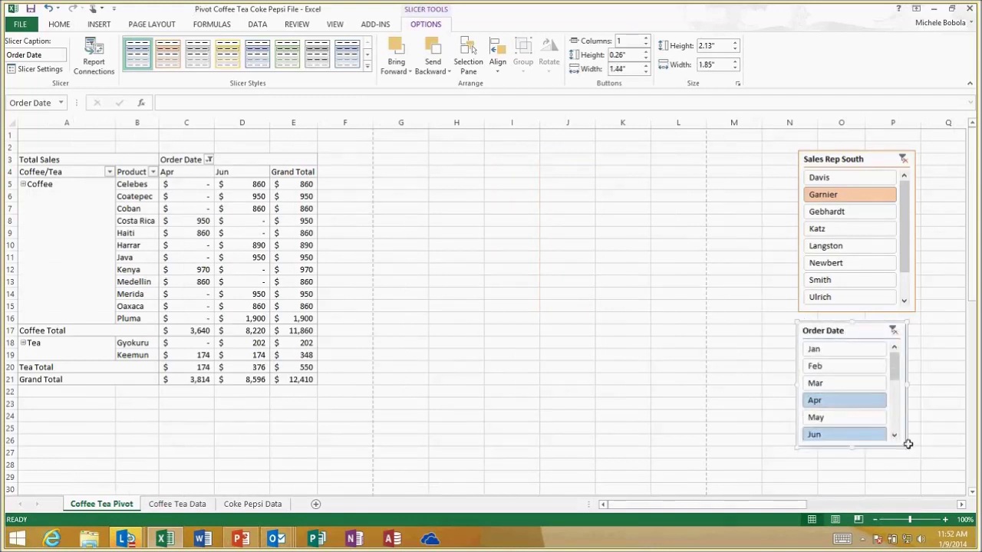
Clear the month and sales rep slicer filters so all data shows.
{"action": "left_click", "coordinate": [894, 331]}
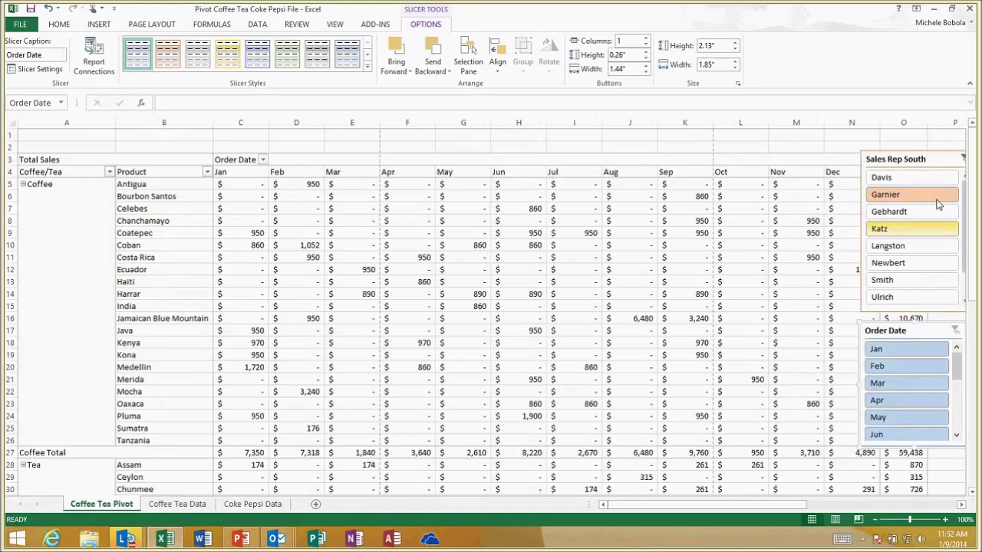
{"action": "left_click_drag", "start_coordinate": [966, 163], "coordinate": [913, 166]}
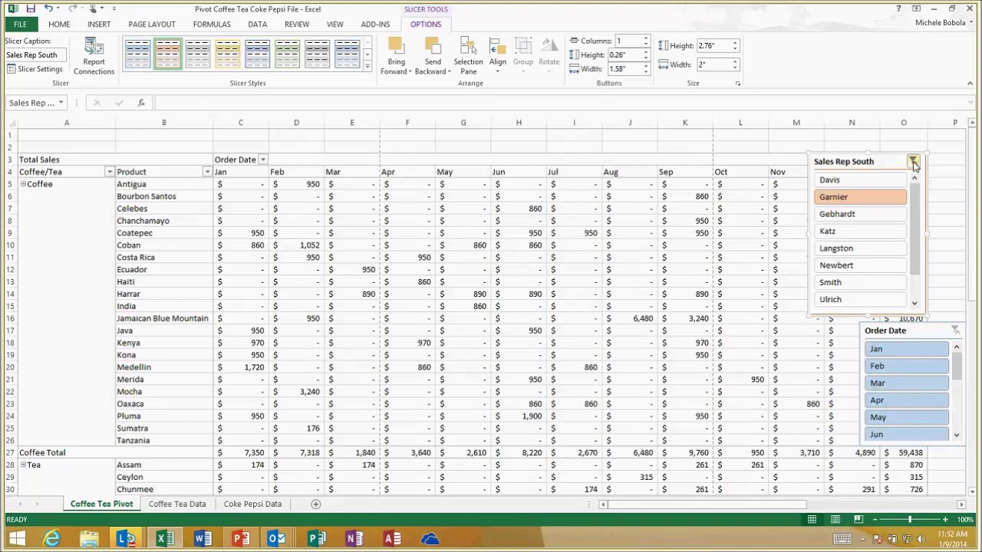
{"action": "left_click", "coordinate": [913, 162]}
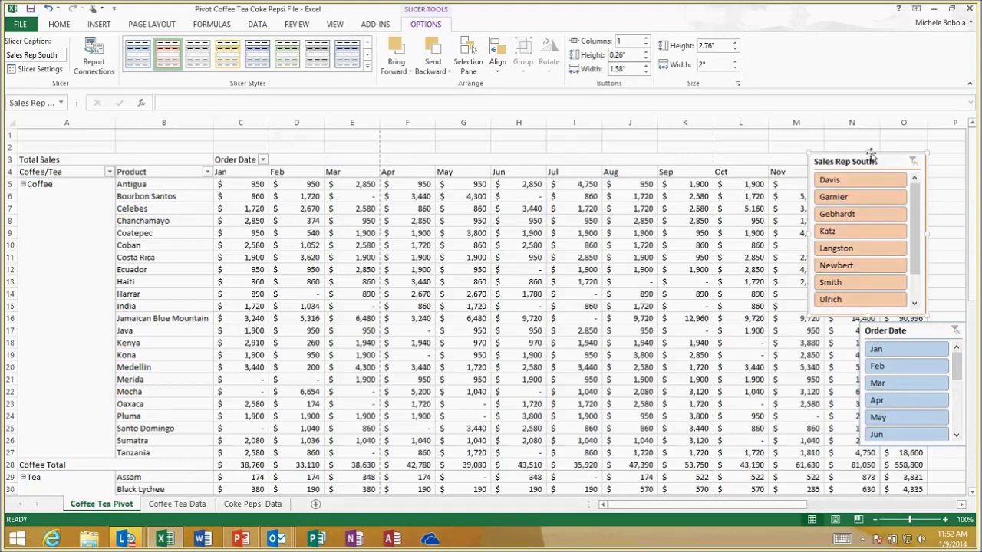
Delete the Sales Rep South and Order Date slicers, returning to cell D8.
{"action": "key", "text": "Delete"}
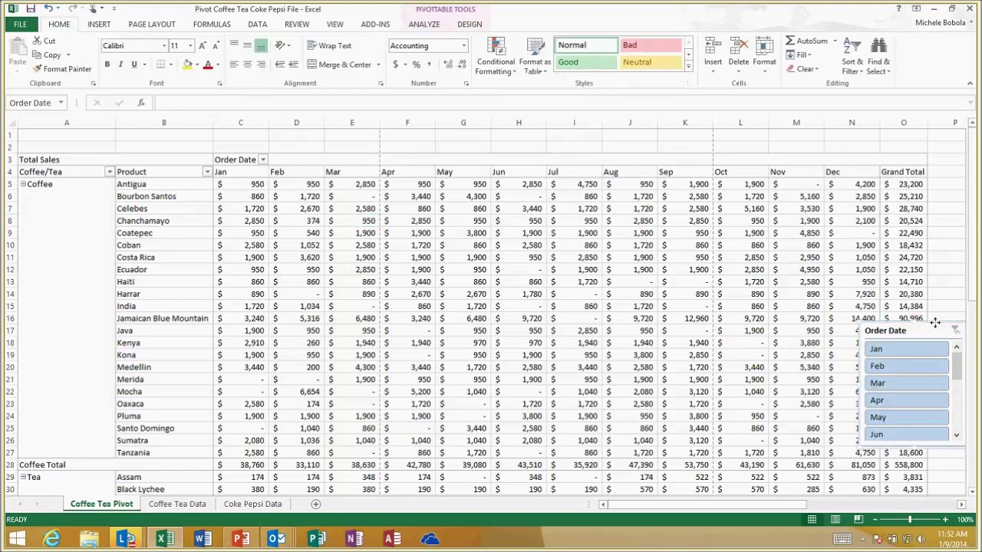
{"action": "key", "text": "Delete"}
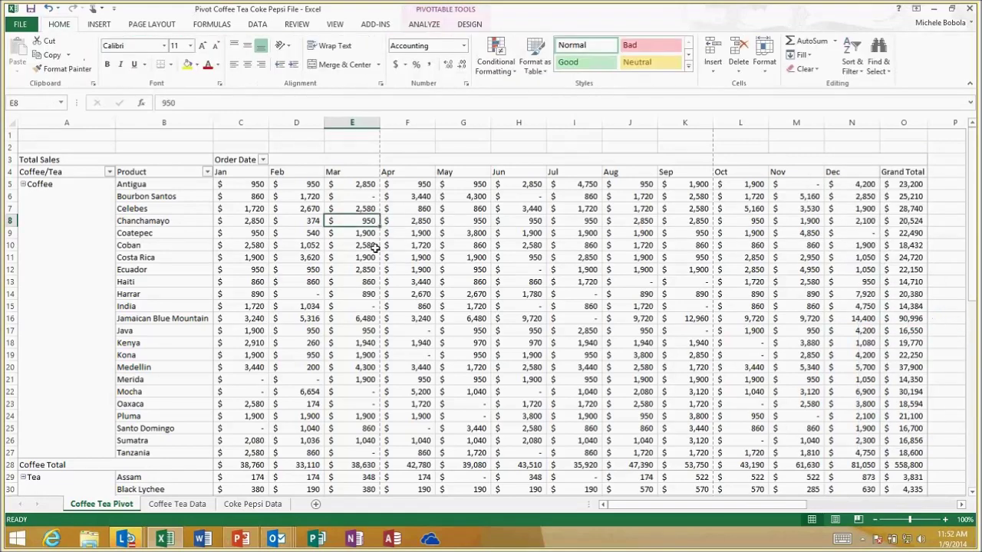
{"action": "key", "text": "Left"}
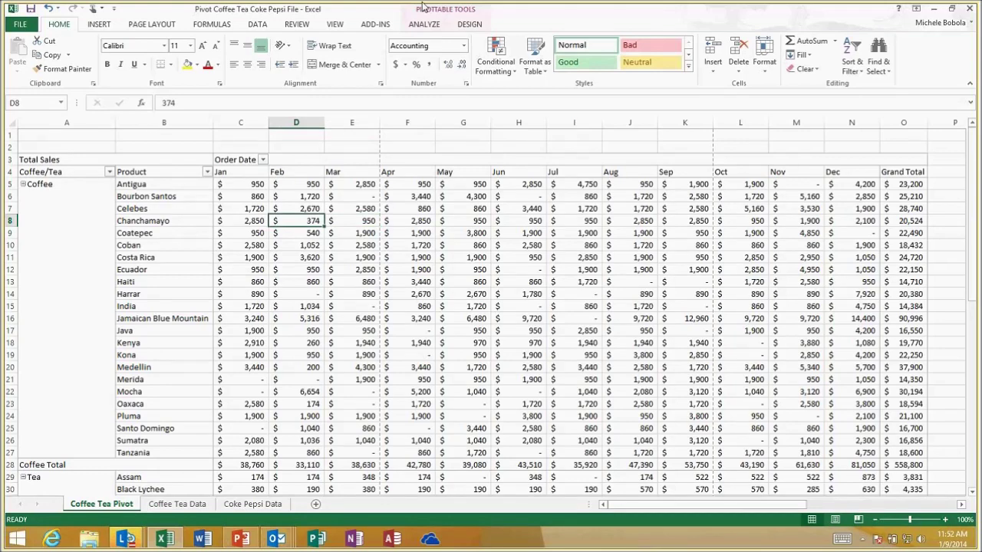
Insert an Order Date timeline and move it to the upper right over columns L–O.
{"action": "left_click", "coordinate": [424, 24]}
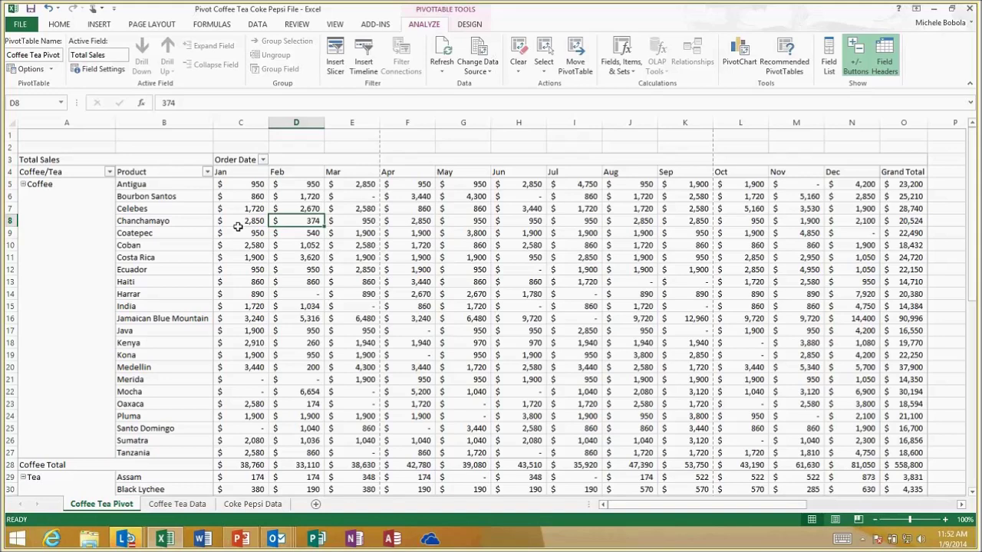
{"action": "left_click", "coordinate": [432, 223]}
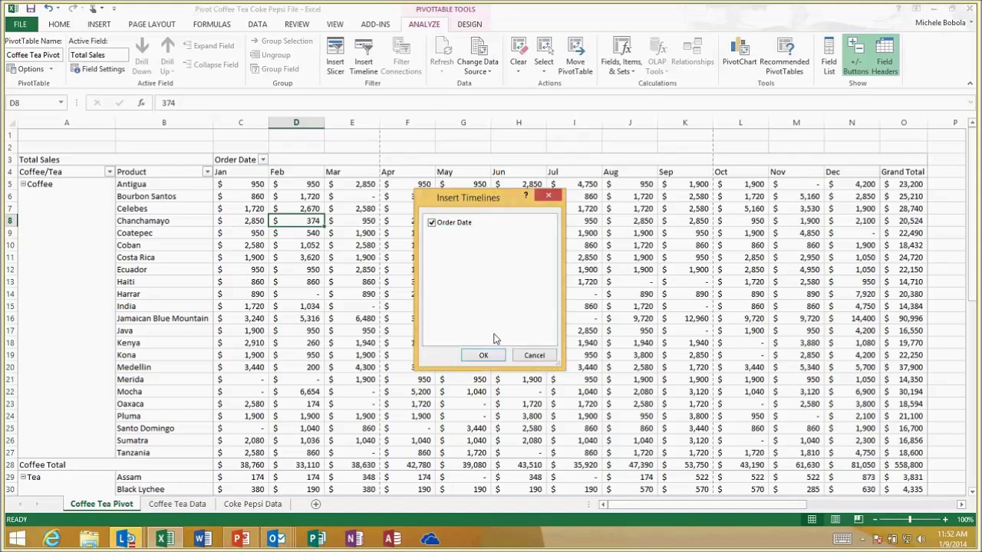
{"action": "left_click", "coordinate": [483, 355]}
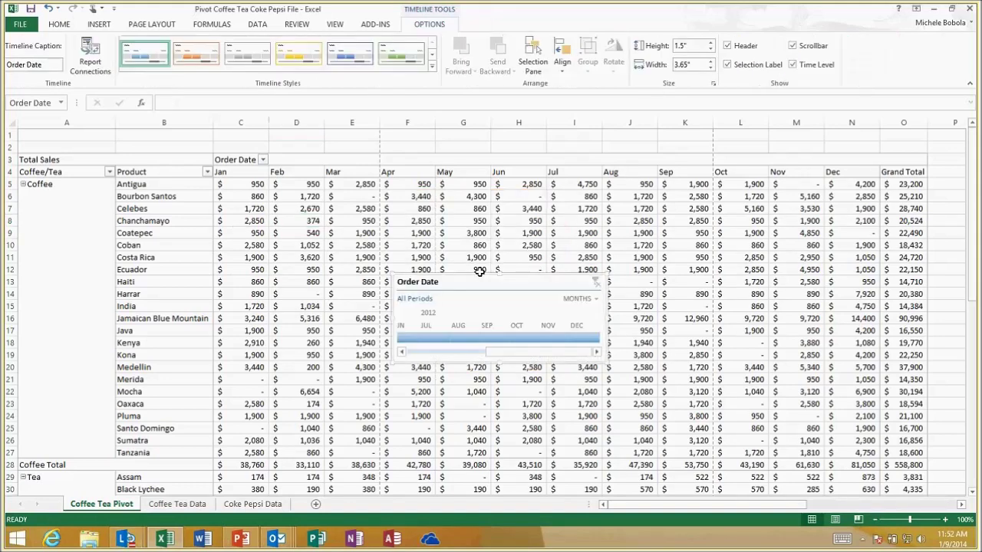
{"action": "left_click_drag", "start_coordinate": [481, 275], "coordinate": [808, 136]}
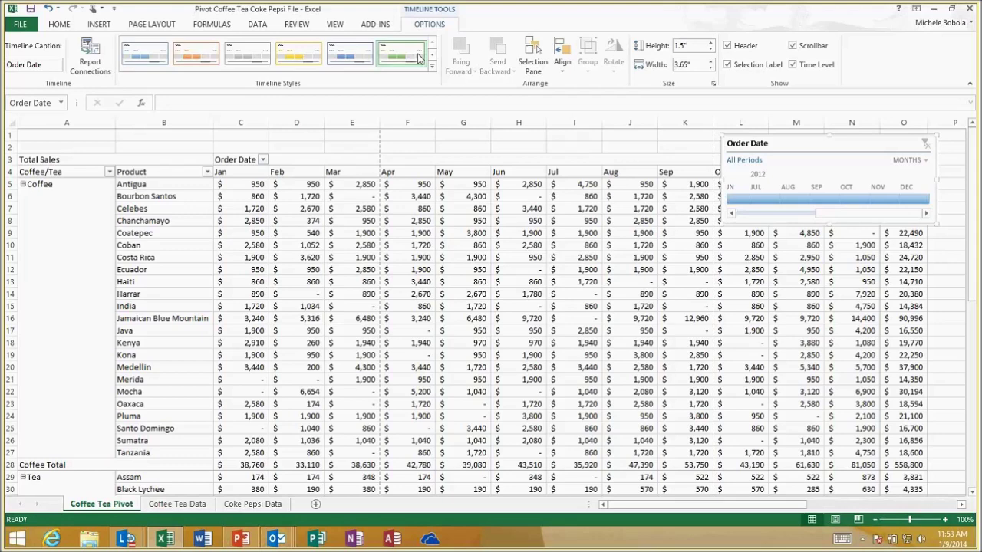
Give the timeline a blue style and filter the pivot to August 2012 only.
{"action": "left_click", "coordinate": [349, 54]}
{"action": "left_click", "coordinate": [787, 201]}
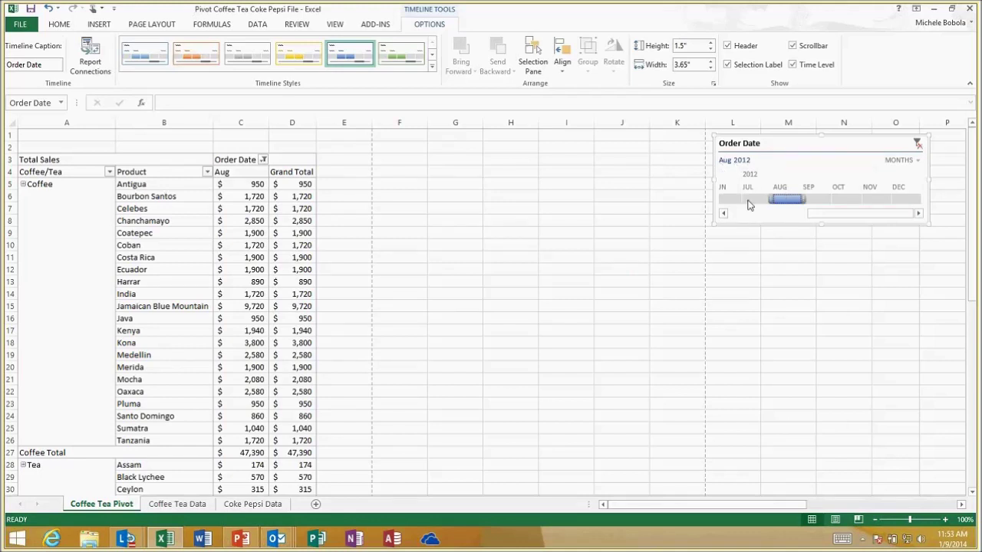
{"action": "left_click", "coordinate": [846, 199]}
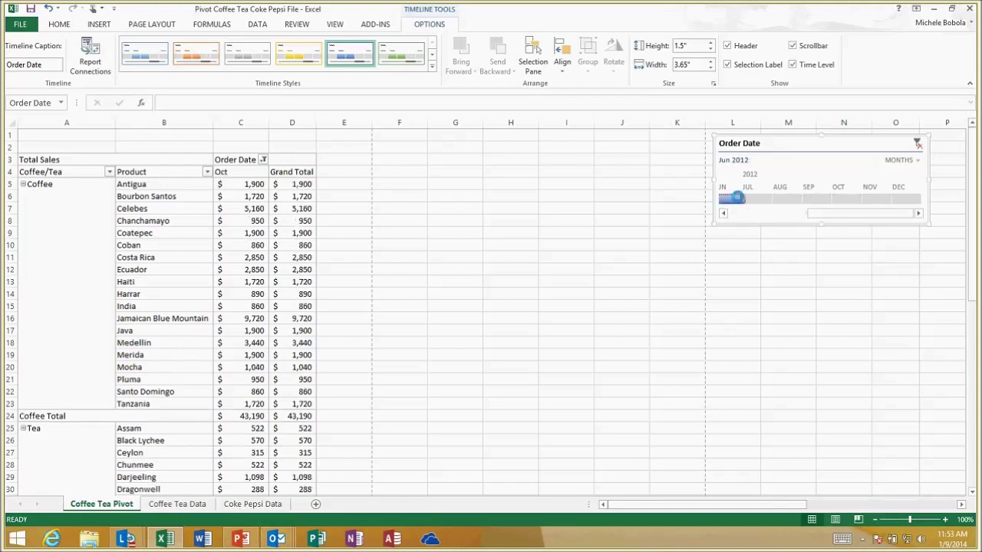
{"action": "left_click_drag", "start_coordinate": [731, 201], "coordinate": [795, 201]}
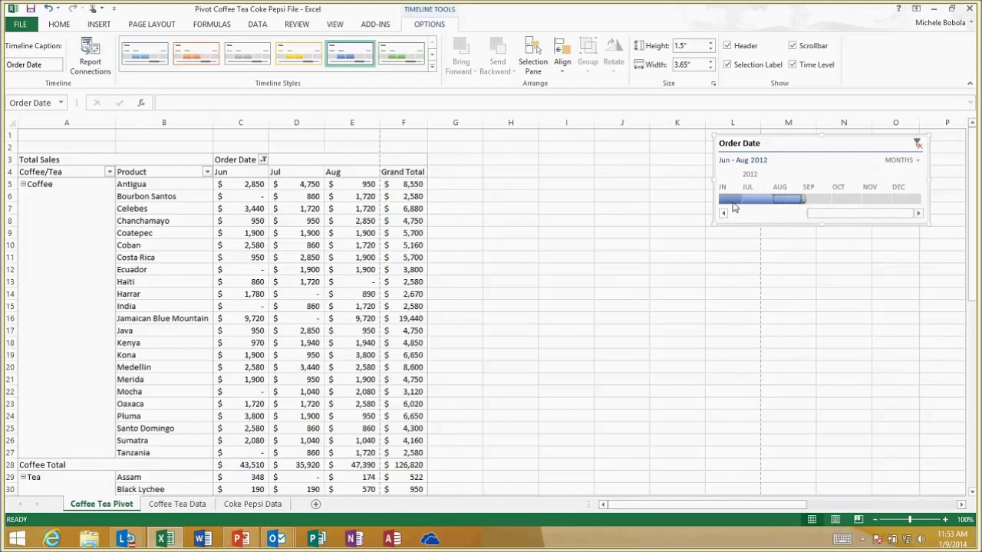
{"action": "left_click_drag", "start_coordinate": [731, 201], "coordinate": [767, 201]}
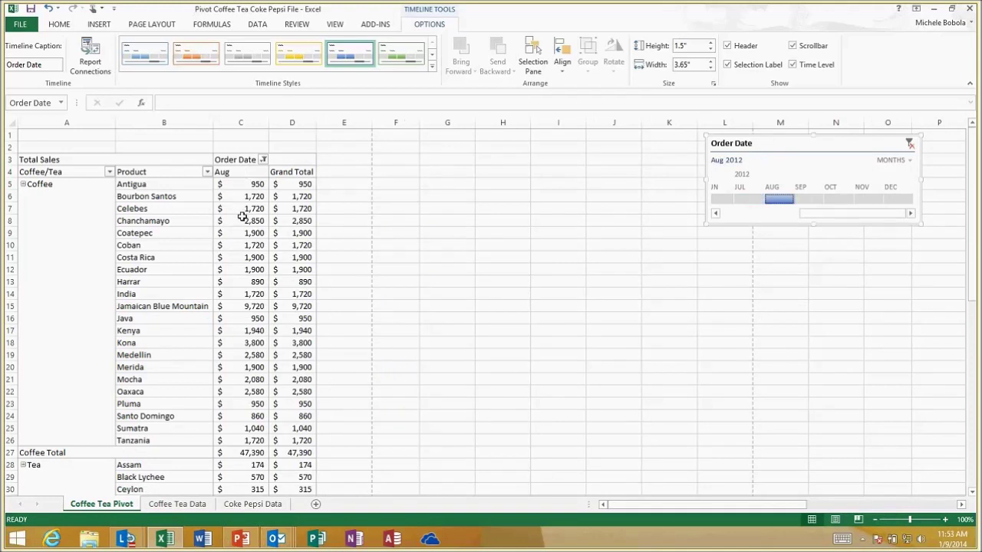
{"action": "left_click", "coordinate": [911, 160]}
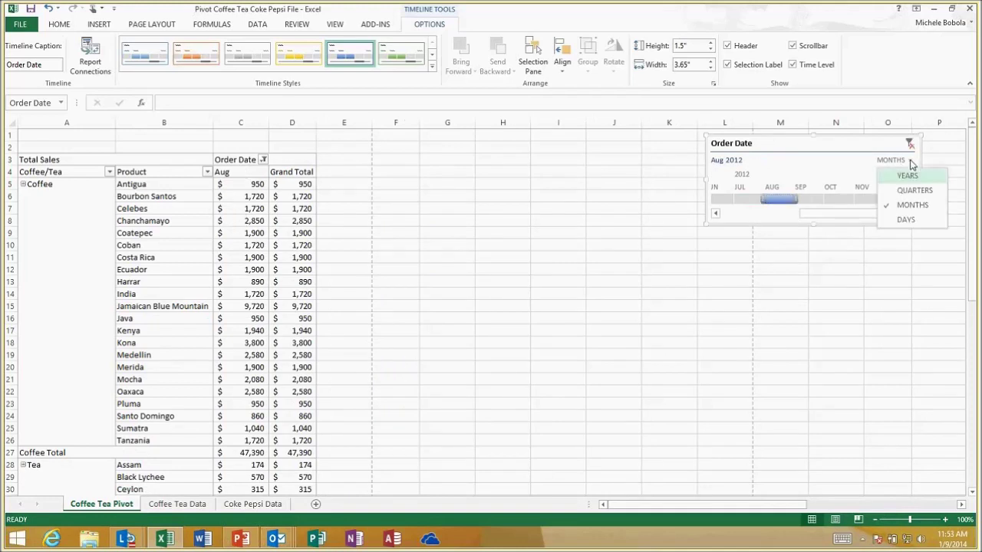
Switch the timeline to days and filter the pivot to August 2, 2012.
{"action": "left_click", "coordinate": [910, 216]}
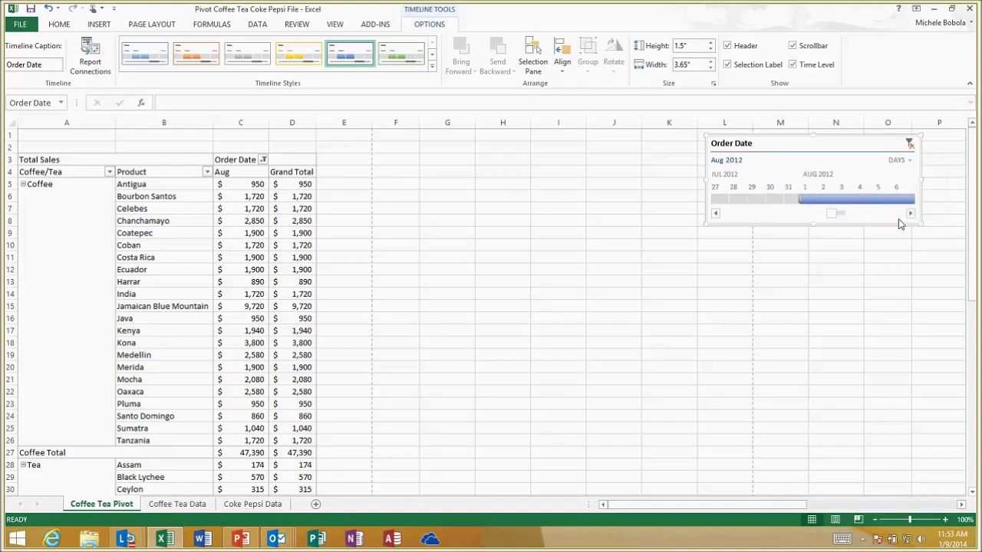
{"action": "left_click", "coordinate": [823, 200]}
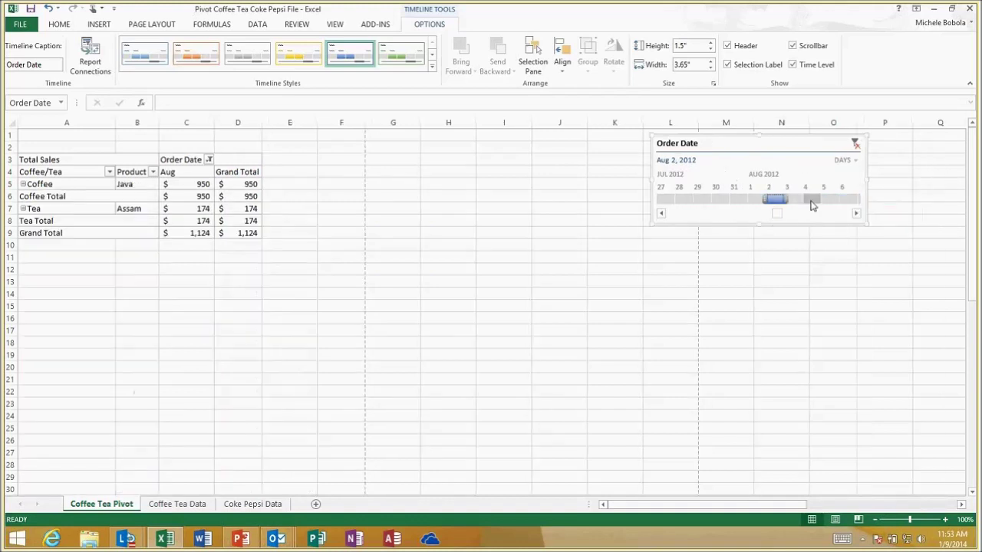
{"action": "left_click_drag", "start_coordinate": [795, 201], "coordinate": [746, 201]}
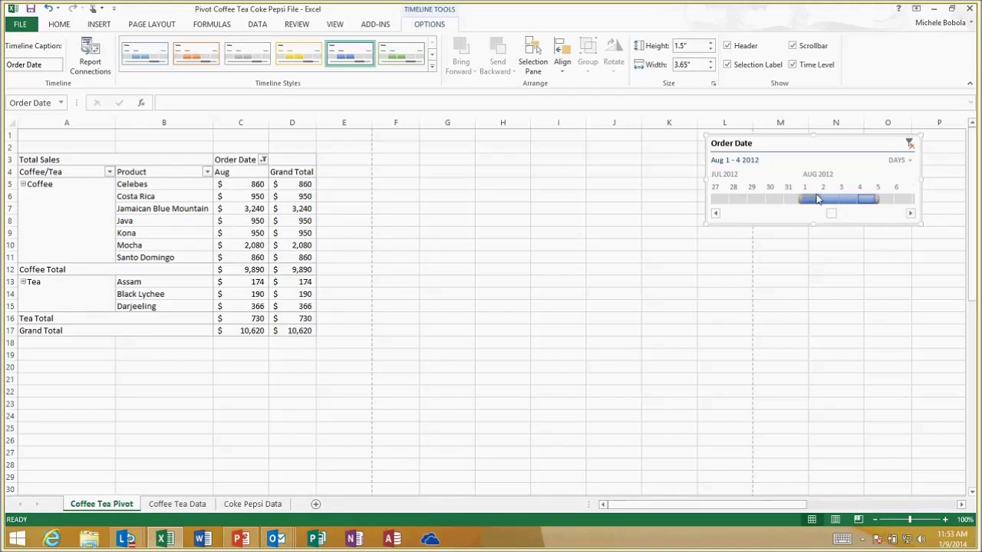
{"action": "left_click", "coordinate": [754, 201]}
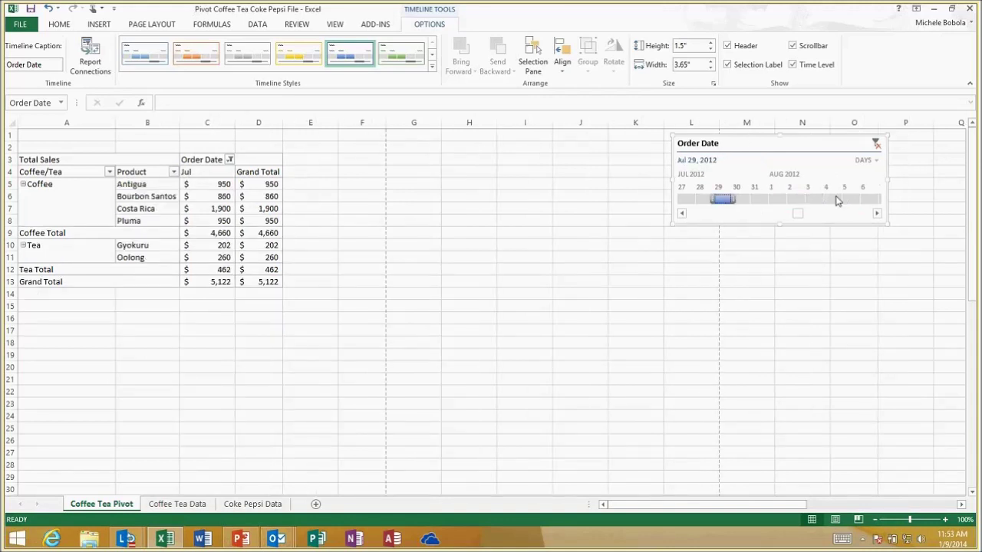
{"action": "left_click", "coordinate": [789, 200]}
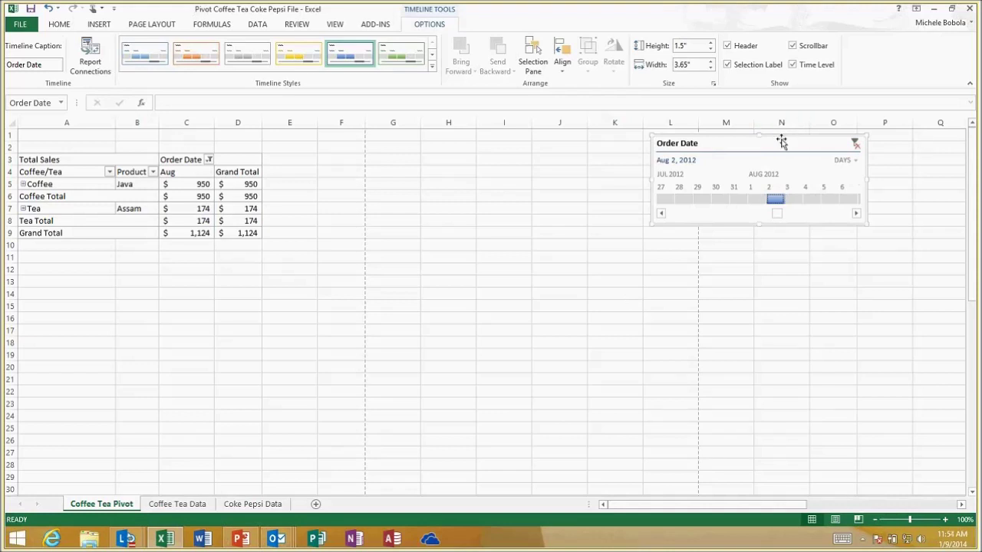
Remove the timeline and clear the Order Date filter so every month reappears.
{"action": "key", "text": "Escape"}
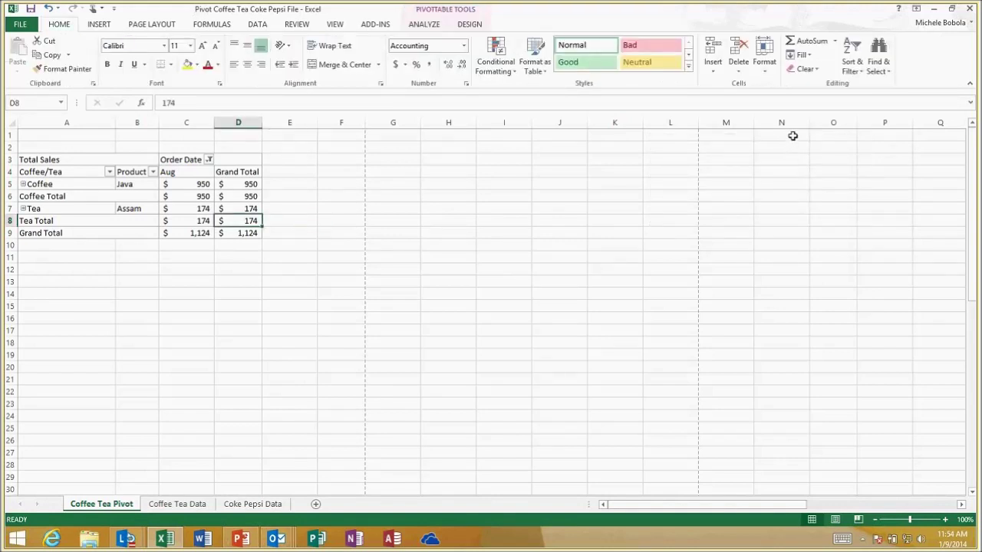
{"action": "left_click", "coordinate": [210, 160]}
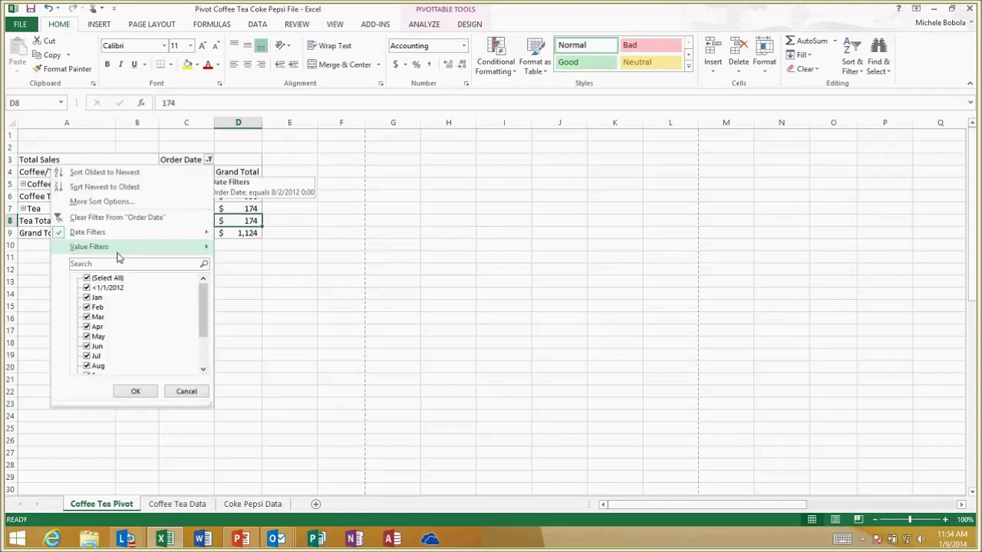
{"action": "left_click", "coordinate": [93, 219]}
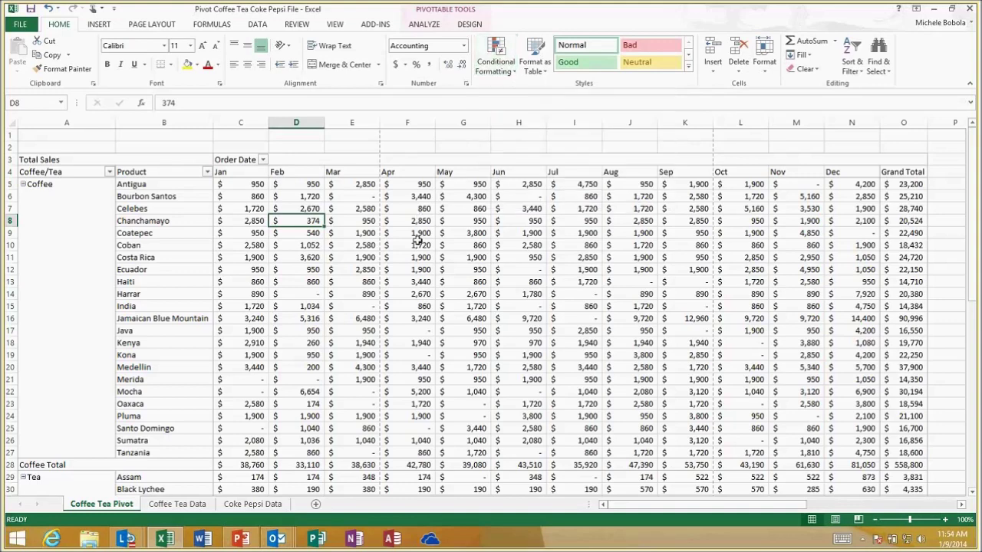
{"action": "key", "text": "Right"}
{"action": "key", "text": "Down"}
{"action": "key", "text": "Right"}
{"action": "key", "text": "Down"}
{"action": "mouse_move", "coordinate": [410, 309]}
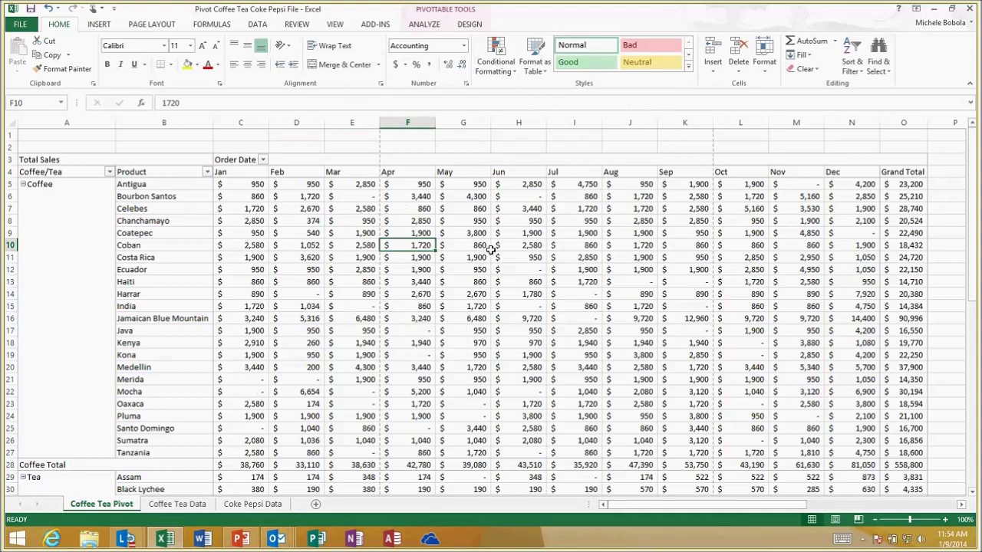
{"action": "mouse_move", "coordinate": [475, 256]}
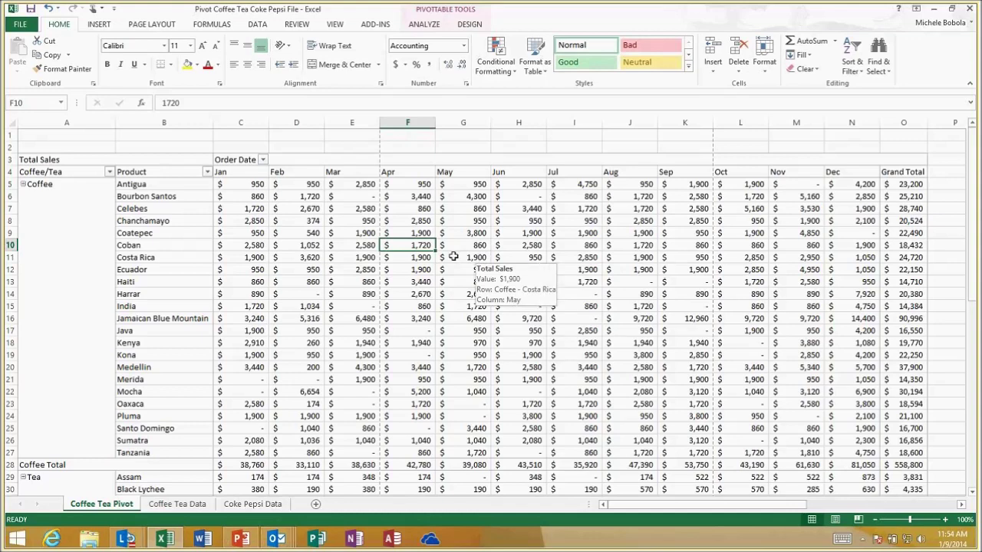
In Conditional Formatting Manage Rules, show This Worksheet's rules and start a new rule.
{"action": "left_click", "coordinate": [514, 70]}
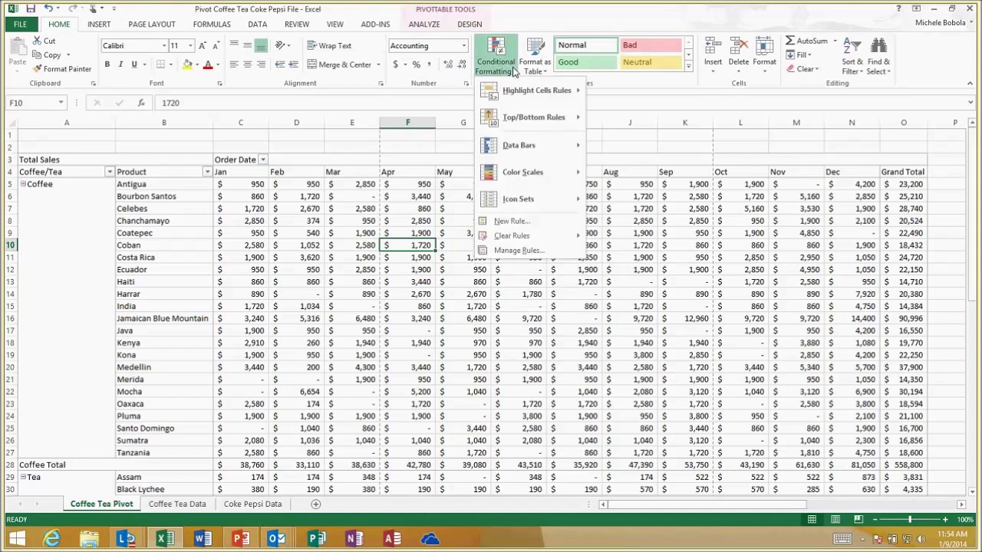
{"action": "left_click", "coordinate": [499, 260]}
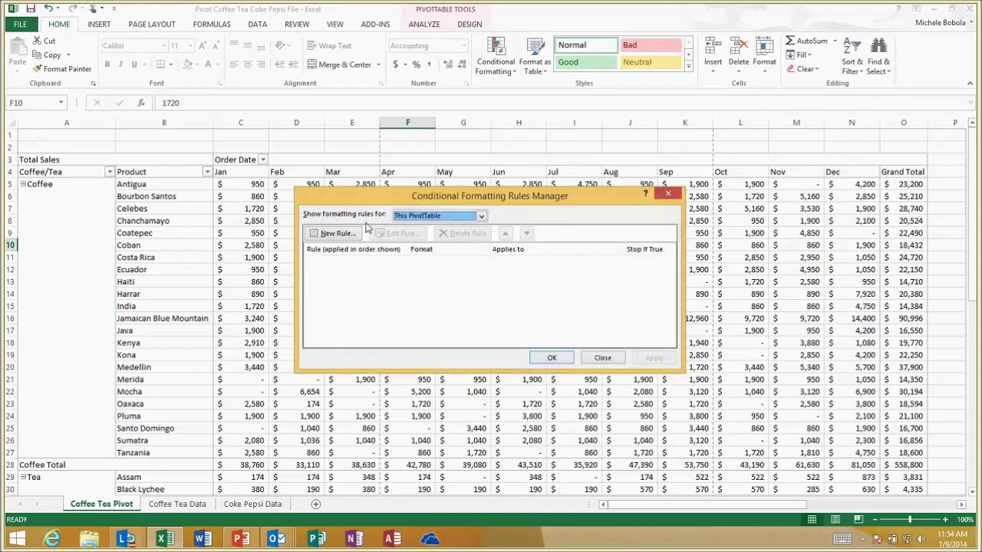
{"action": "left_click", "coordinate": [482, 218]}
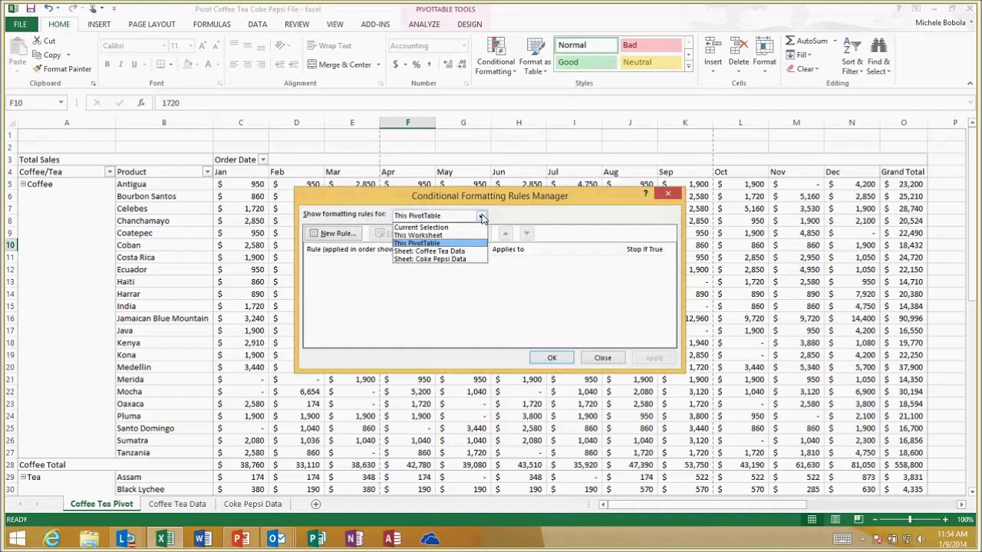
{"action": "left_click", "coordinate": [414, 234]}
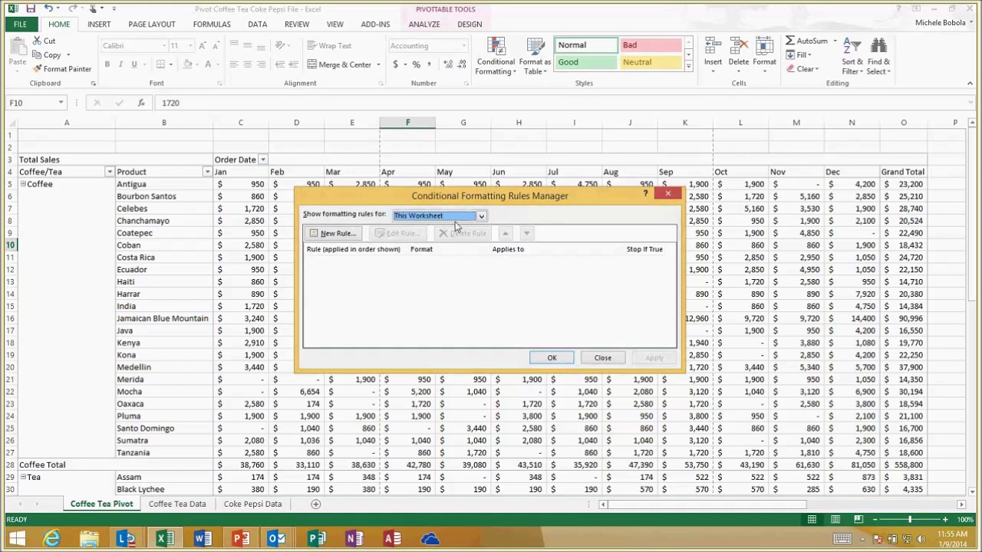
{"action": "left_click", "coordinate": [338, 234]}
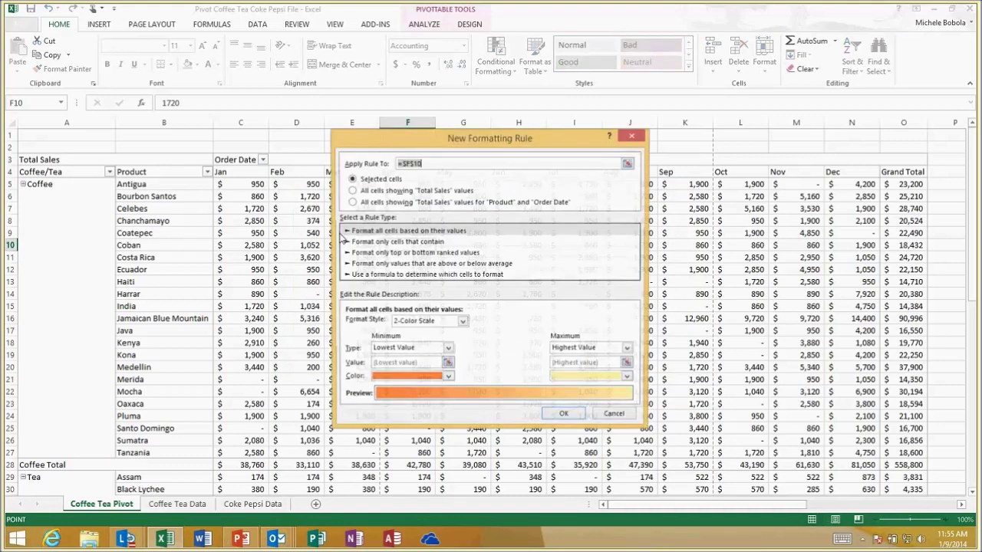
Target all Total Sales cells, formatting only those with values greater than 5000.
{"action": "left_click", "coordinate": [439, 191]}
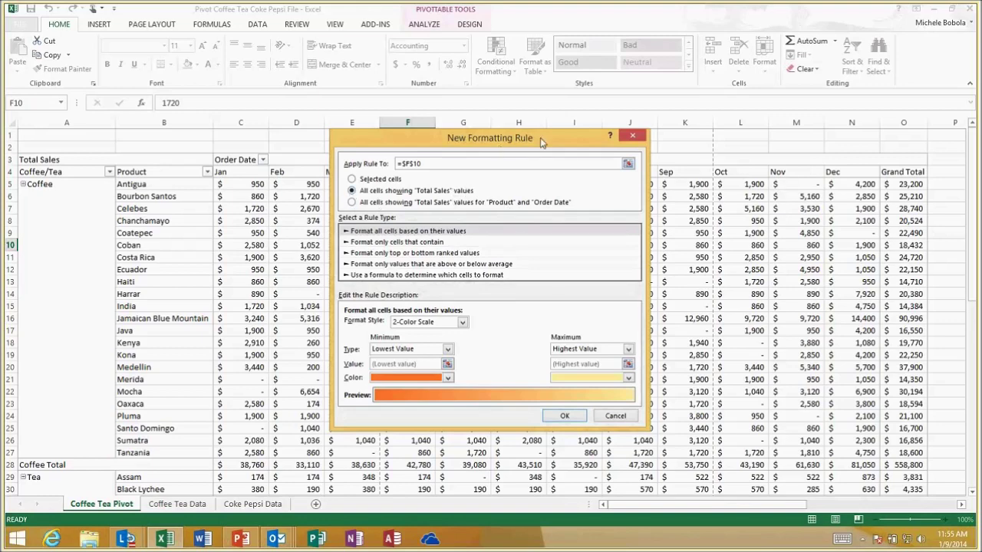
{"action": "left_click_drag", "start_coordinate": [540, 137], "coordinate": [542, 126]}
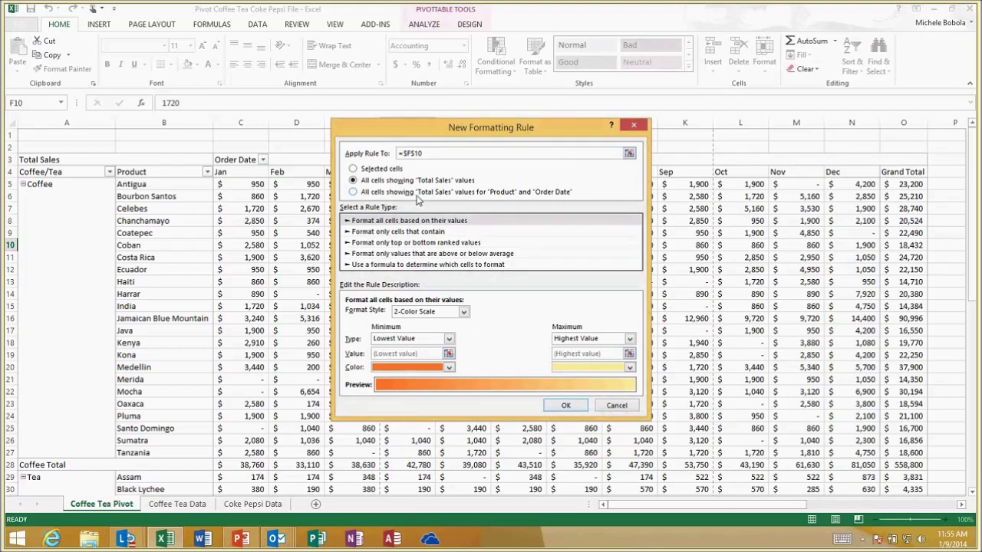
{"action": "left_click", "coordinate": [383, 231]}
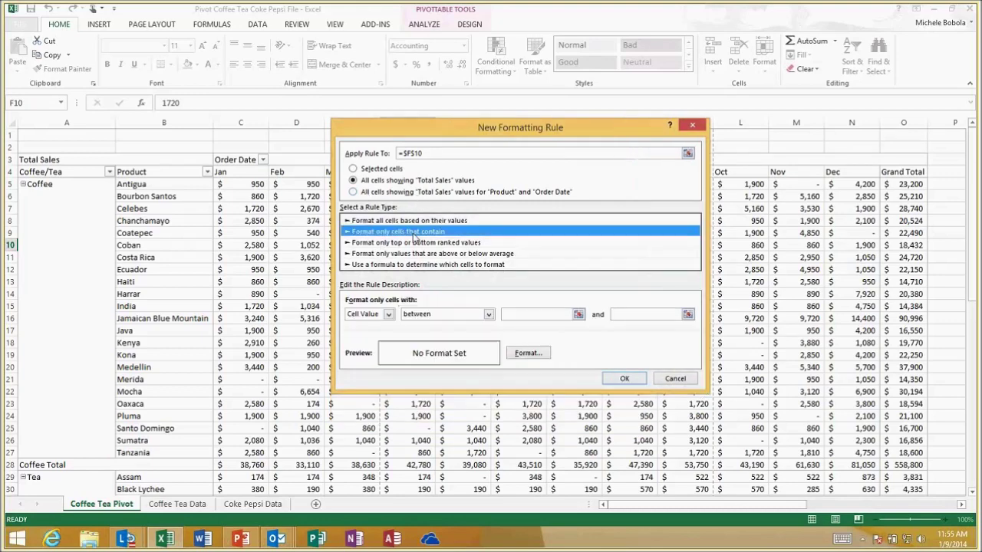
{"action": "left_click", "coordinate": [489, 314]}
{"action": "left_click", "coordinate": [431, 358]}
{"action": "left_click", "coordinate": [519, 312]}
{"action": "type", "text": "60"}
{"action": "type", "text": "000"}
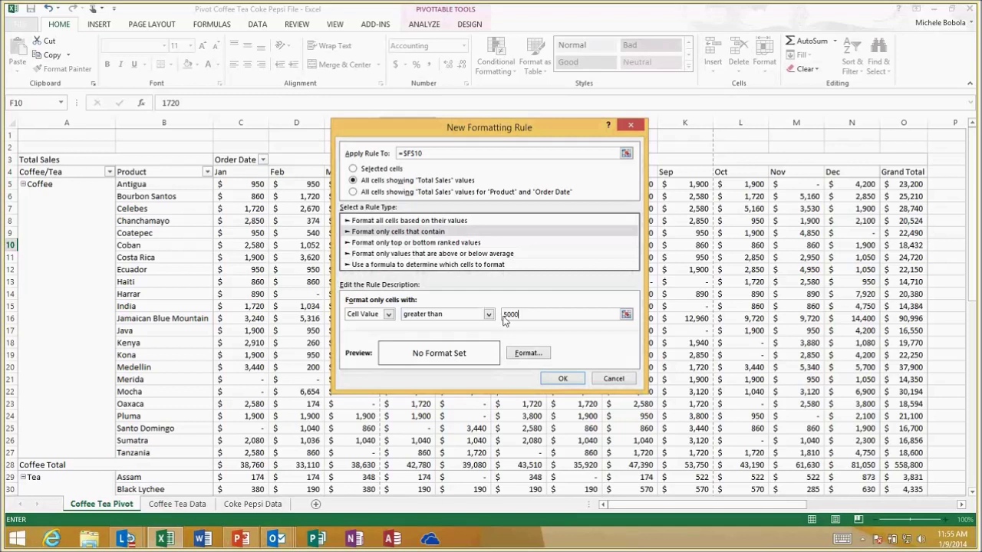
{"action": "left_click", "coordinate": [526, 357]}
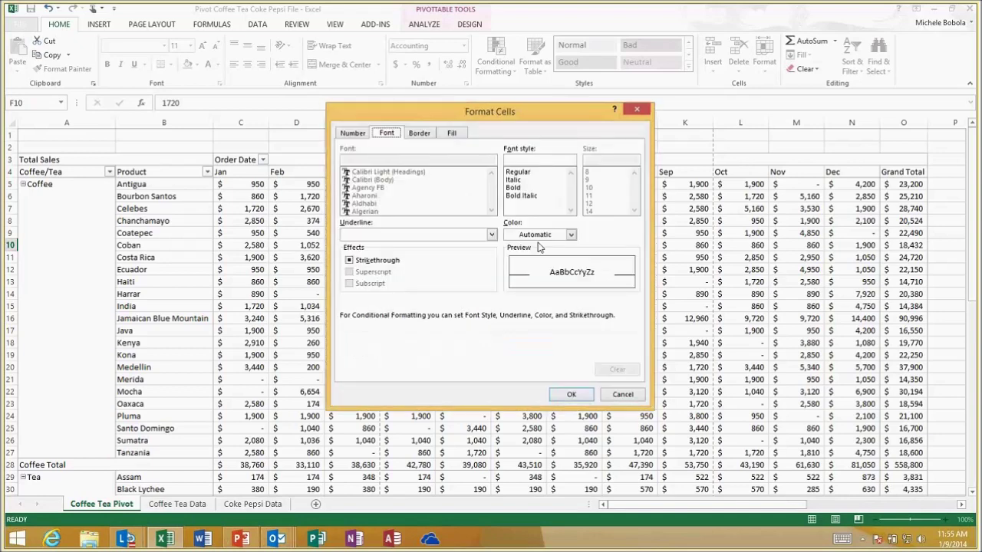
Format matching values as bold red text on a light peach fill and apply the rule.
{"action": "left_click", "coordinate": [571, 235]}
{"action": "left_click", "coordinate": [581, 333]}
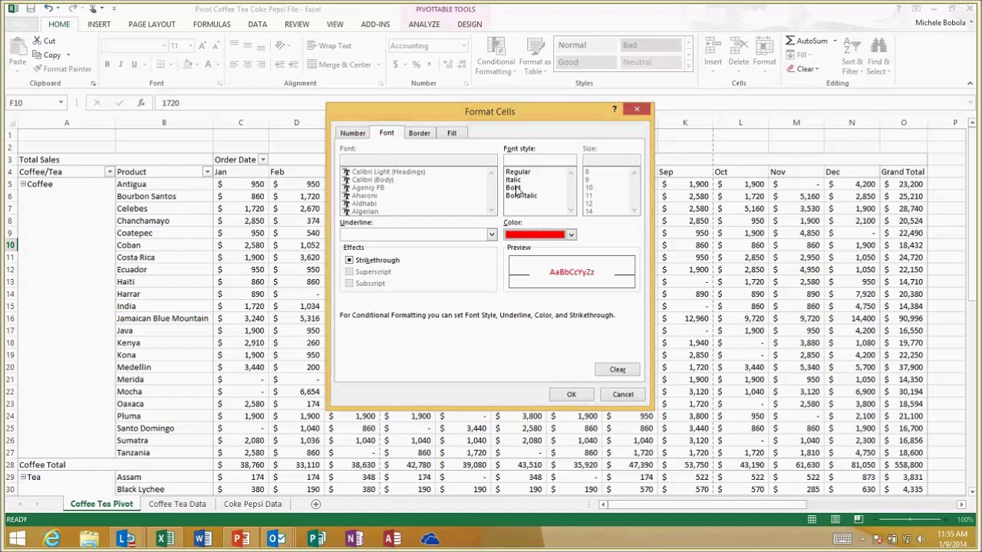
{"action": "left_click", "coordinate": [514, 187]}
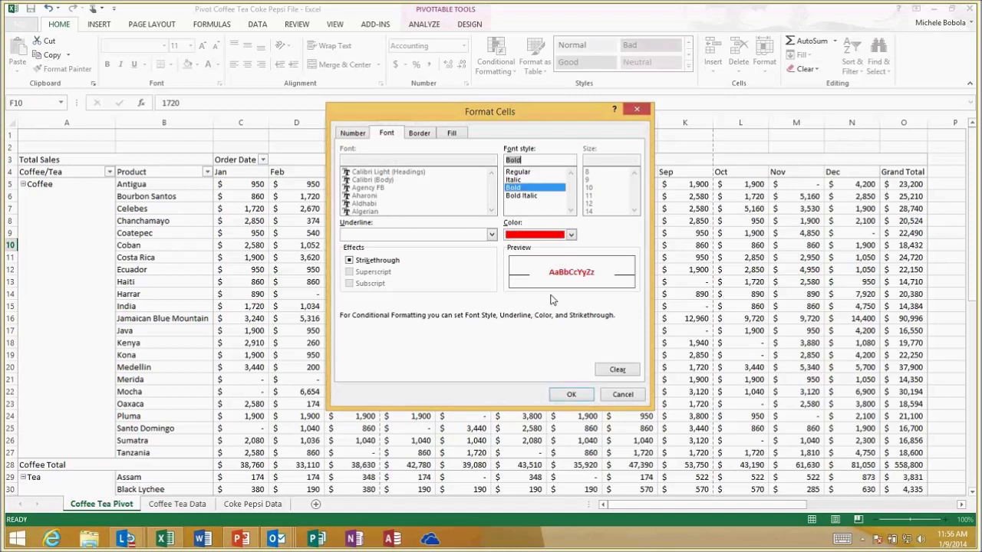
{"action": "left_click", "coordinate": [451, 133]}
{"action": "left_click", "coordinate": [406, 194]}
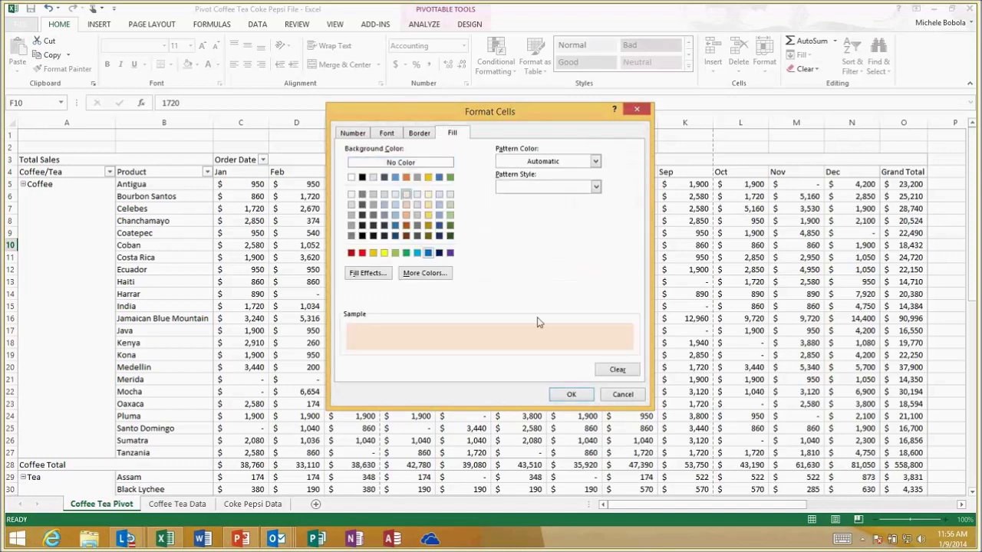
{"action": "left_click", "coordinate": [557, 395]}
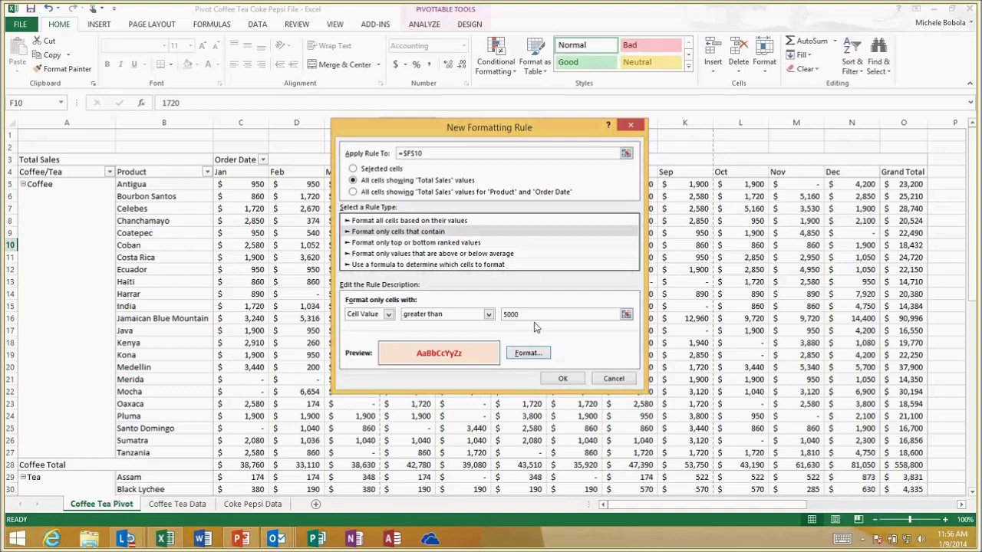
{"action": "left_click", "coordinate": [562, 379]}
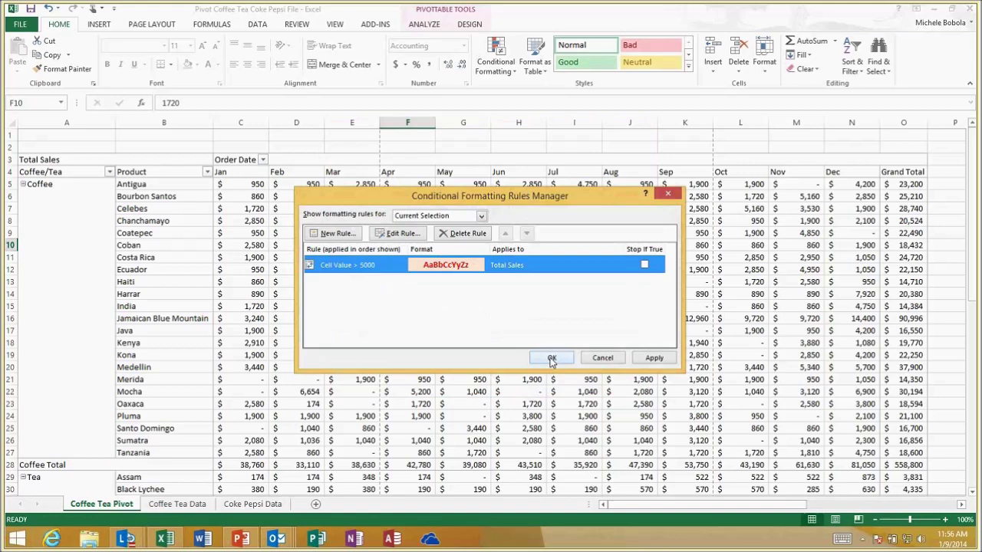
{"action": "left_click", "coordinate": [551, 359]}
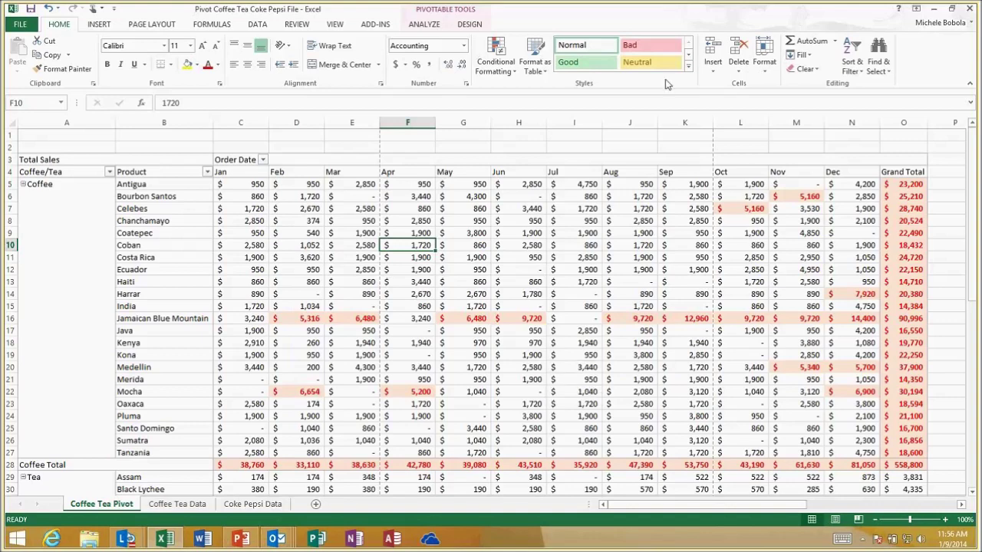
Remove Order Date and Coffee/Tea from the pivot, leaving months as rows against Sales Rep South columns.
{"action": "left_click", "coordinate": [422, 26]}
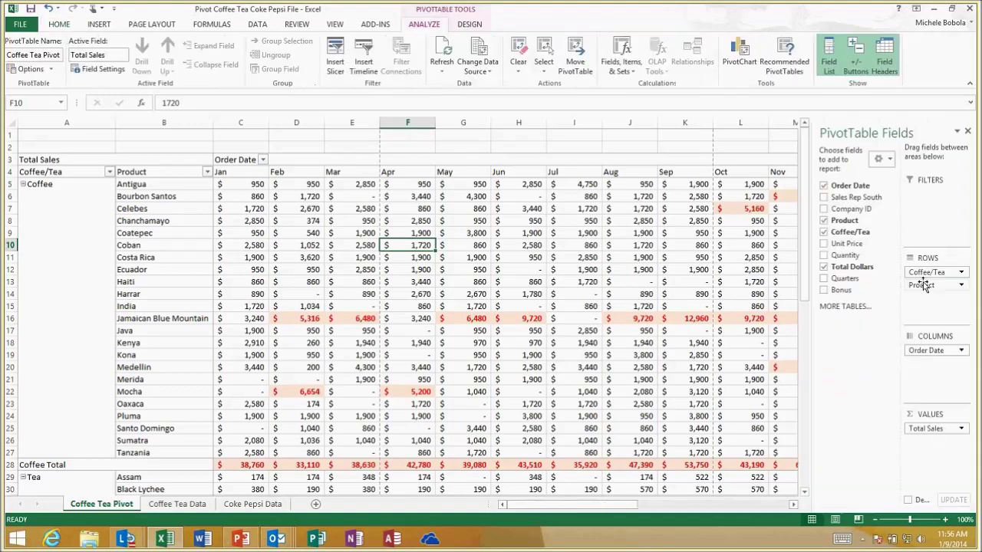
{"action": "left_click_drag", "start_coordinate": [926, 350], "coordinate": [859, 349]}
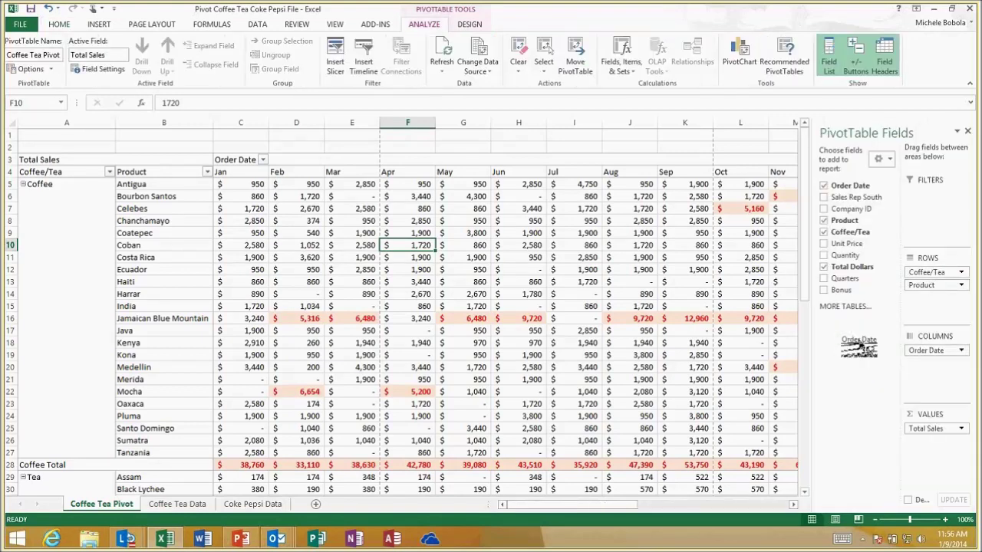
{"action": "left_click_drag", "start_coordinate": [859, 349], "coordinate": [857, 349]}
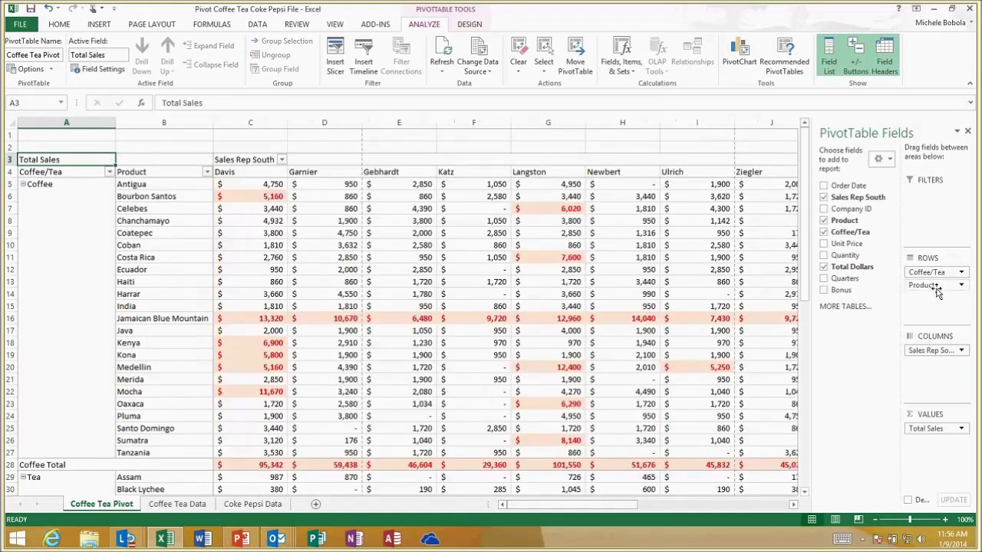
{"action": "left_click_drag", "start_coordinate": [932, 272], "coordinate": [857, 338]}
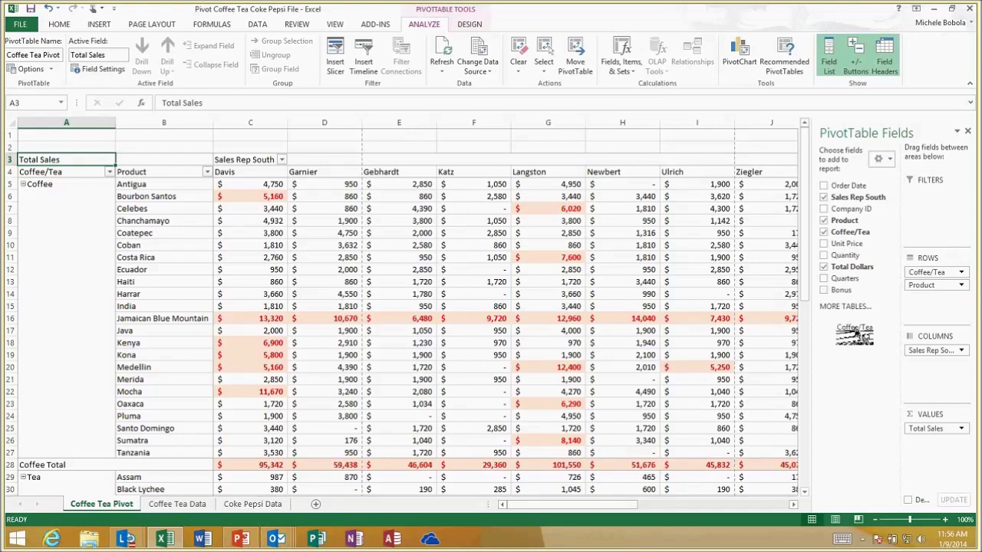
{"action": "left_click_drag", "start_coordinate": [857, 337], "coordinate": [897, 290]}
{"action": "left_click", "coordinate": [824, 185]}
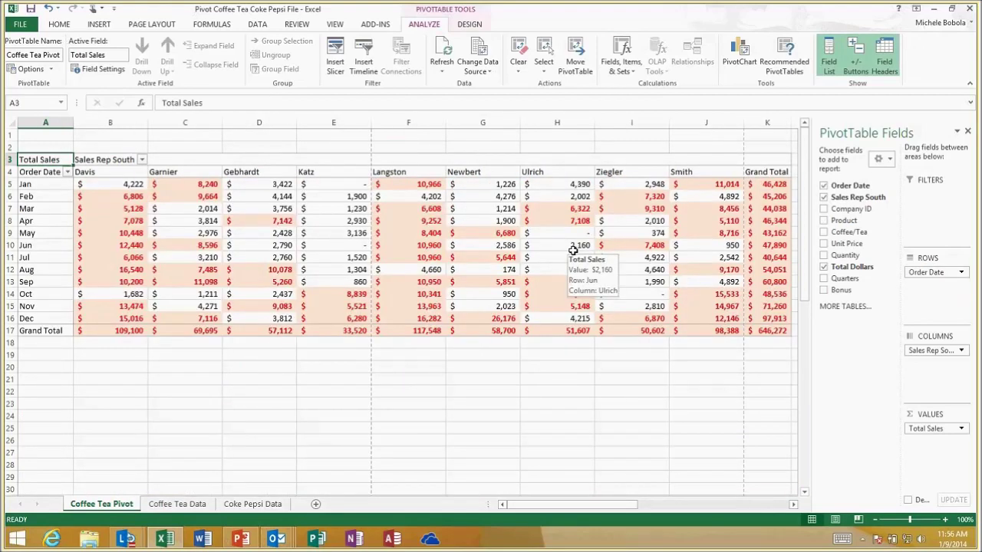
Change the greater-than-5000 conditional formatting rule's threshold to 10000.
{"action": "left_click", "coordinate": [61, 25]}
{"action": "left_click", "coordinate": [514, 72]}
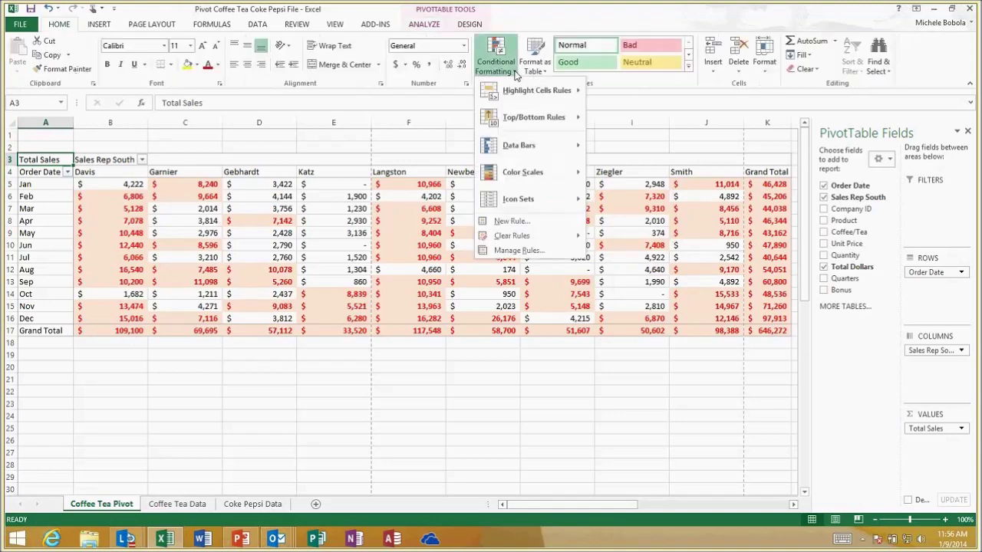
{"action": "left_click", "coordinate": [519, 251]}
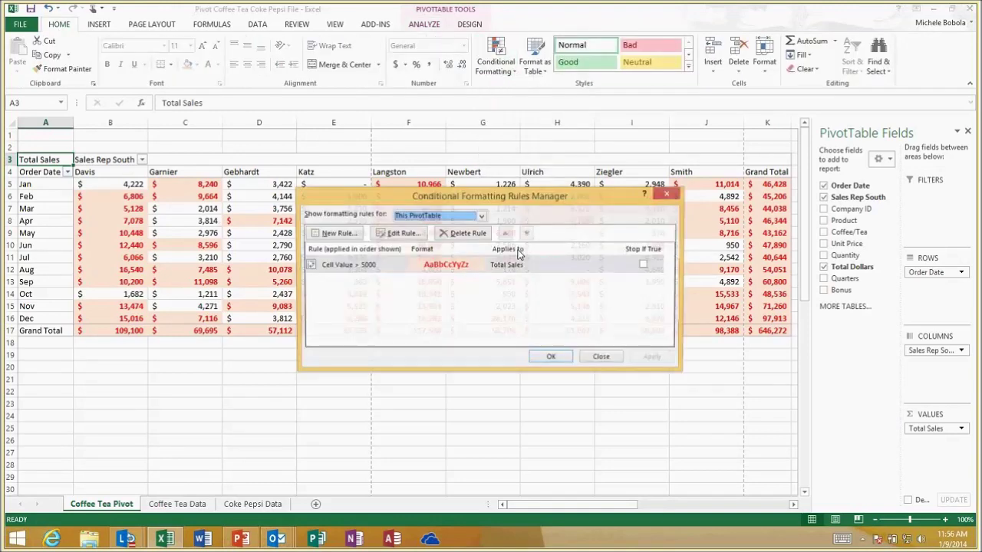
{"action": "left_click", "coordinate": [400, 234]}
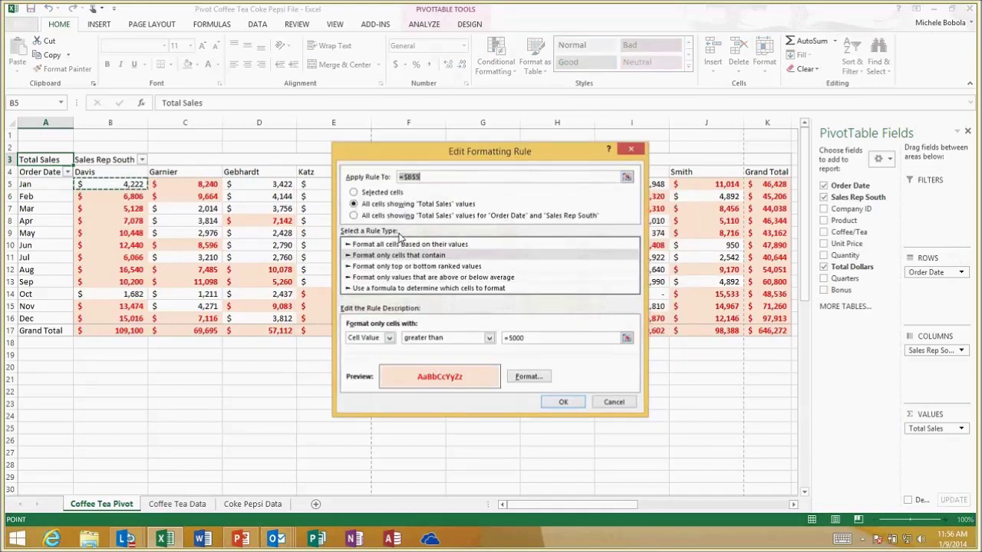
{"action": "double_click", "coordinate": [517, 337]}
{"action": "type", "text": "10000"}
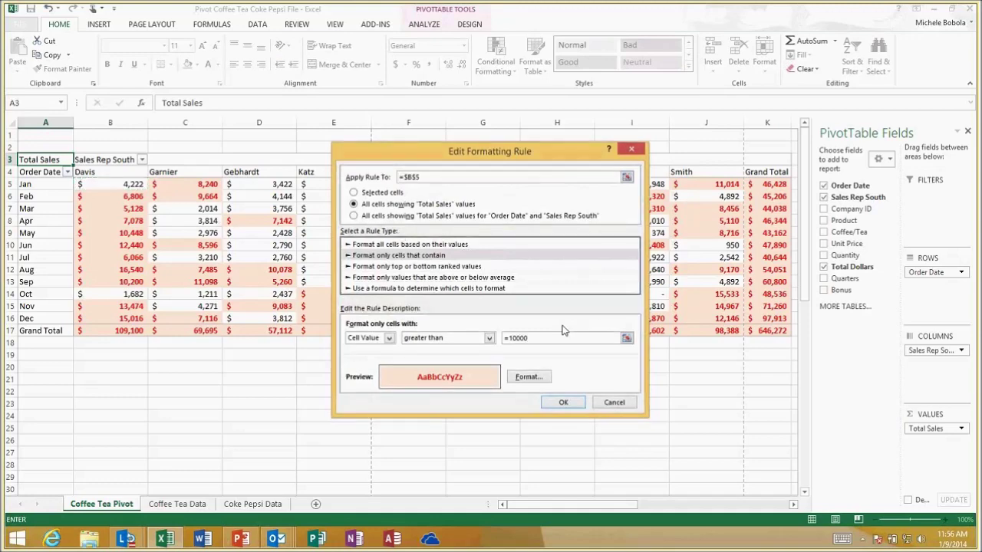
{"action": "left_click", "coordinate": [560, 404]}
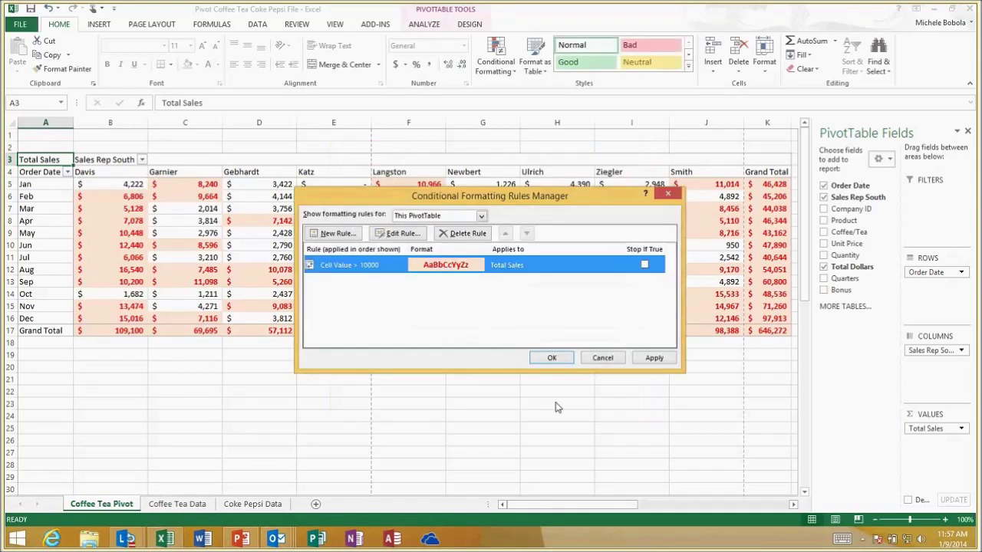
{"action": "left_click", "coordinate": [553, 358]}
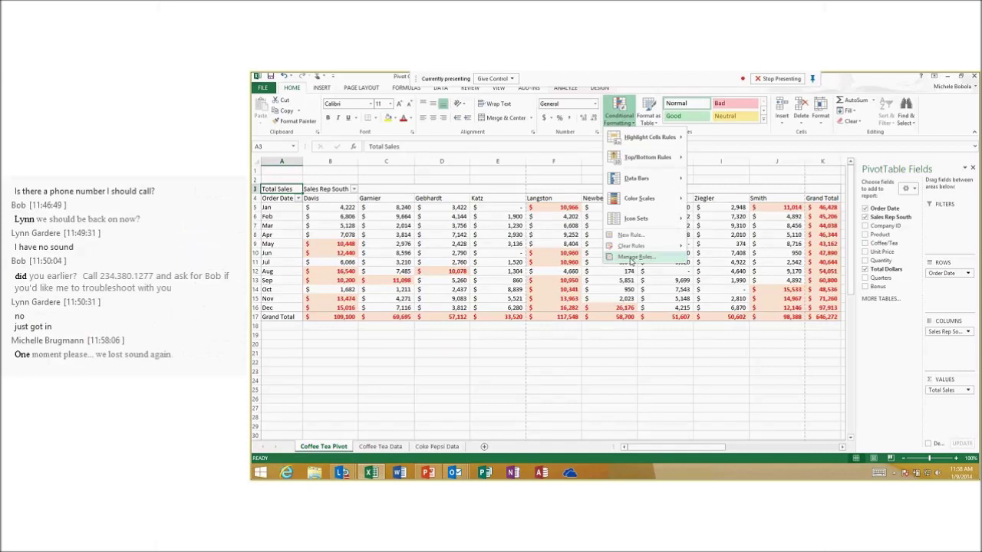
Clear all conditional formatting rules from the pivot and close the PivotTable Fields pane.
{"action": "mouse_move", "coordinate": [630, 245]}
{"action": "left_click", "coordinate": [711, 260]}
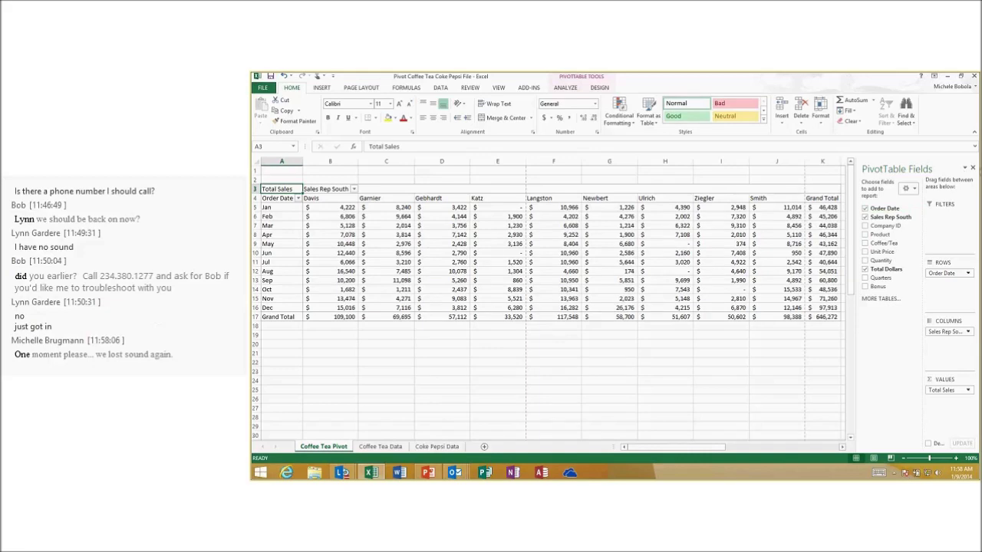
{"action": "left_click", "coordinate": [973, 167]}
Select the Newbert June value in G10 and bring up the ANALYZE pivot tools.
{"action": "left_click", "coordinate": [617, 252]}
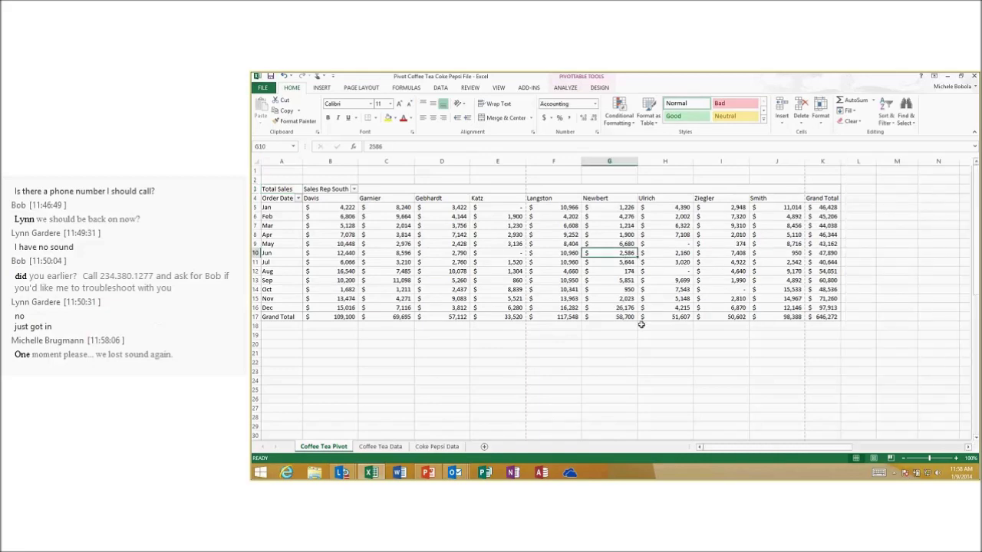
{"action": "left_click", "coordinate": [424, 23]}
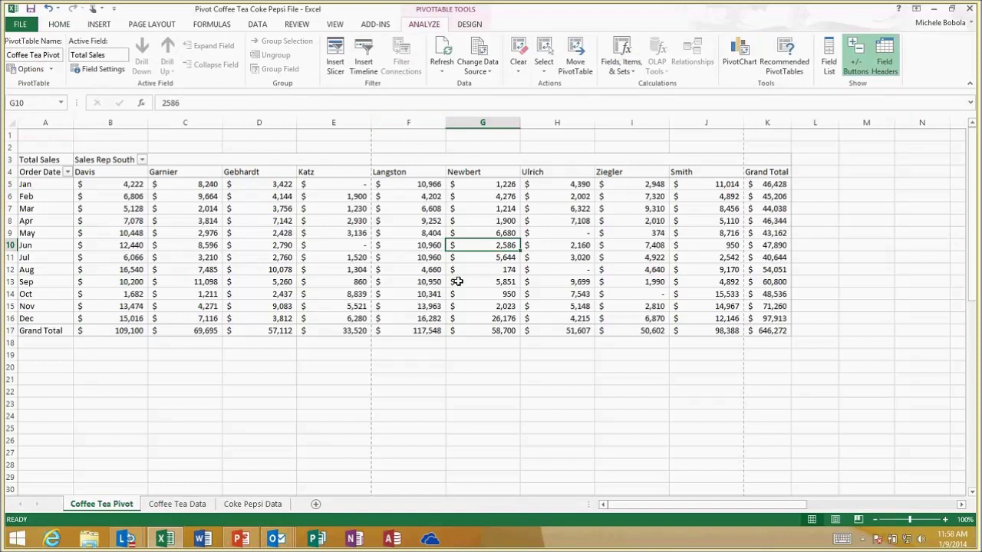
{"action": "mouse_move", "coordinate": [457, 282]}
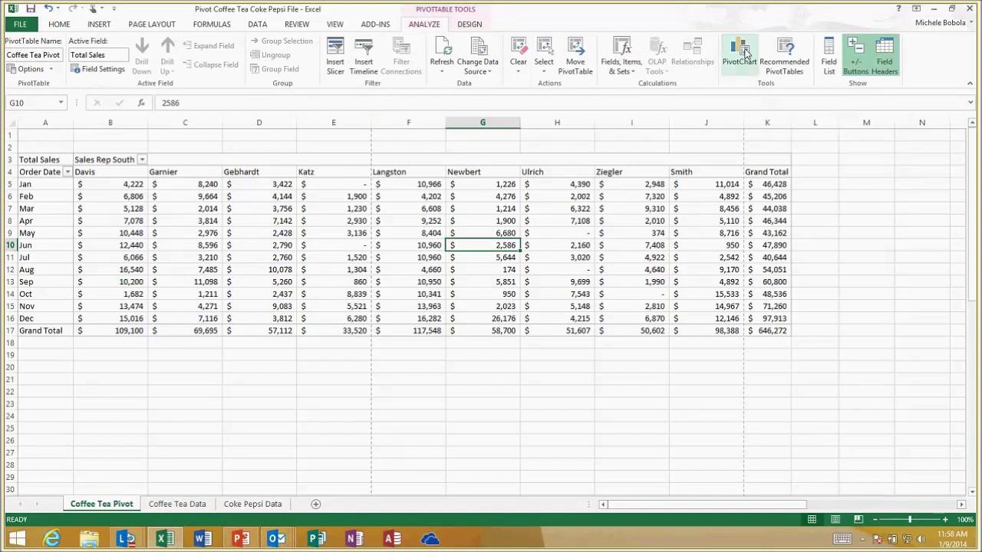
Insert an embedded clustered column PivotChart, then delete it.
{"action": "left_click", "coordinate": [743, 52]}
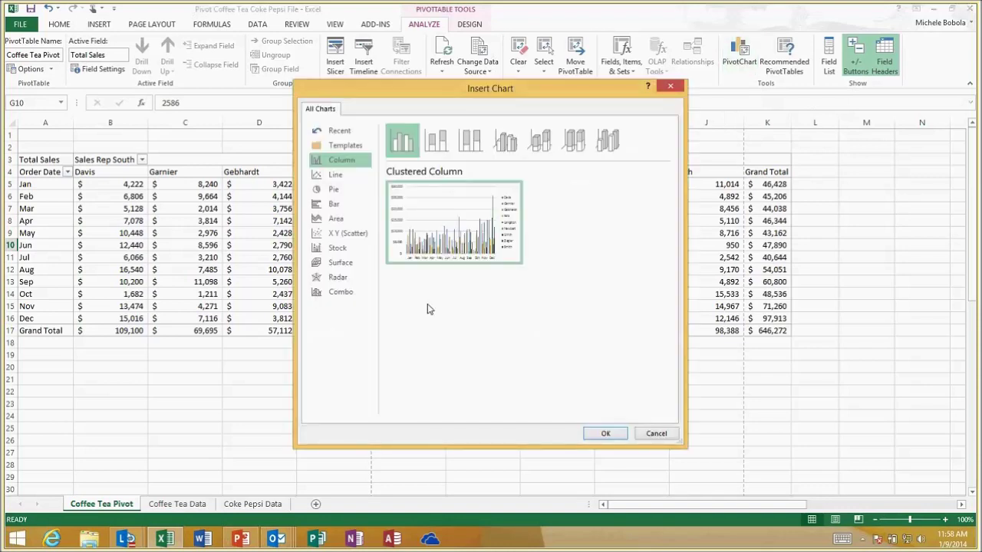
{"action": "left_click", "coordinate": [606, 434]}
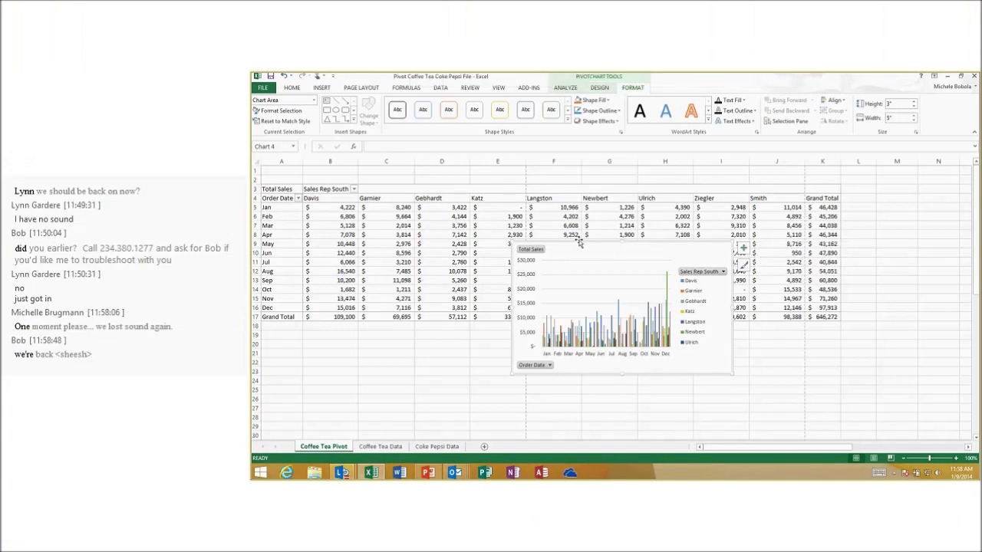
{"action": "key", "text": "Delete"}
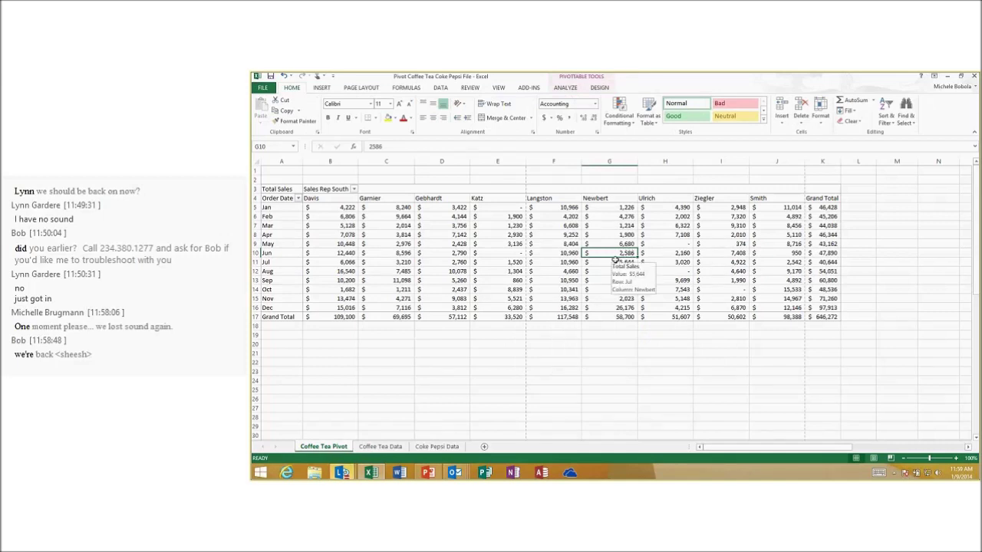
Select the Langston February value in F6 and press F11 to create the PivotChart sheet.
{"action": "key", "text": "XF86MonBrightnessUp"}
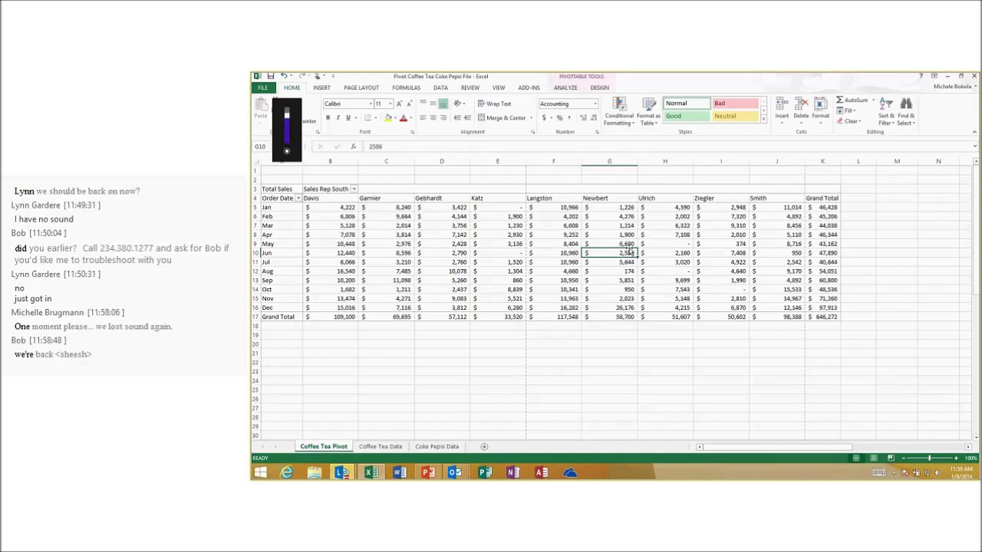
{"action": "left_click", "coordinate": [570, 217]}
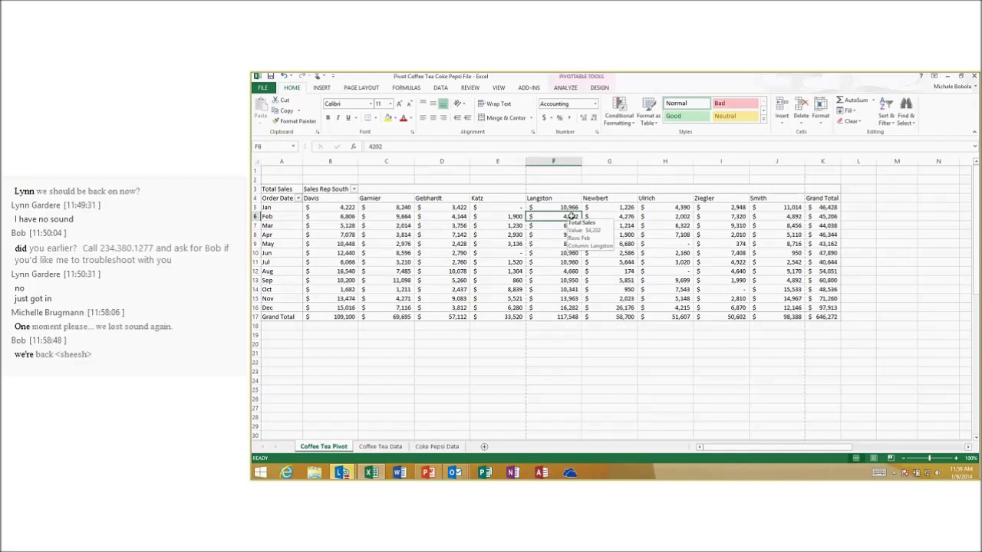
{"action": "key", "text": "F11"}
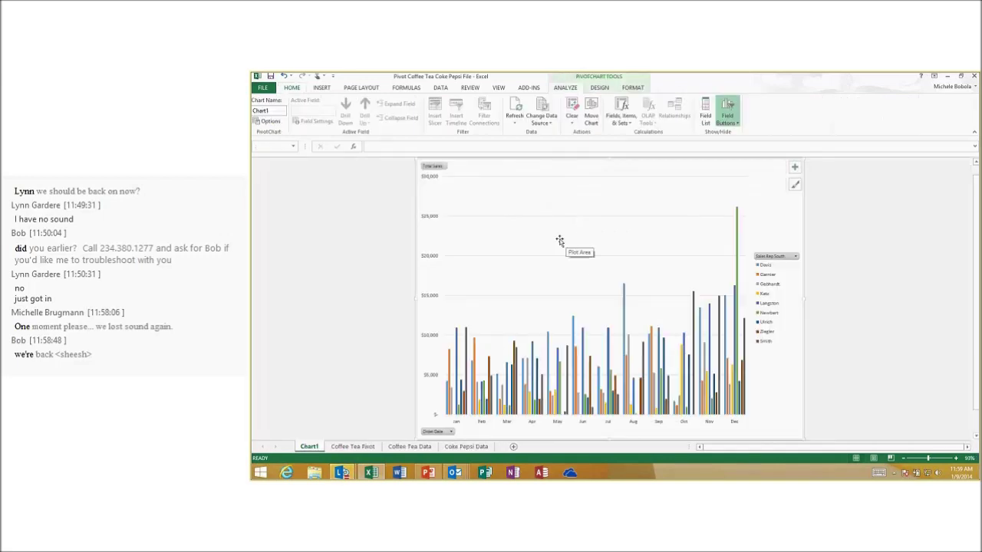
Filter the chart's Order Date to Jan and Mar only.
{"action": "left_click", "coordinate": [512, 204]}
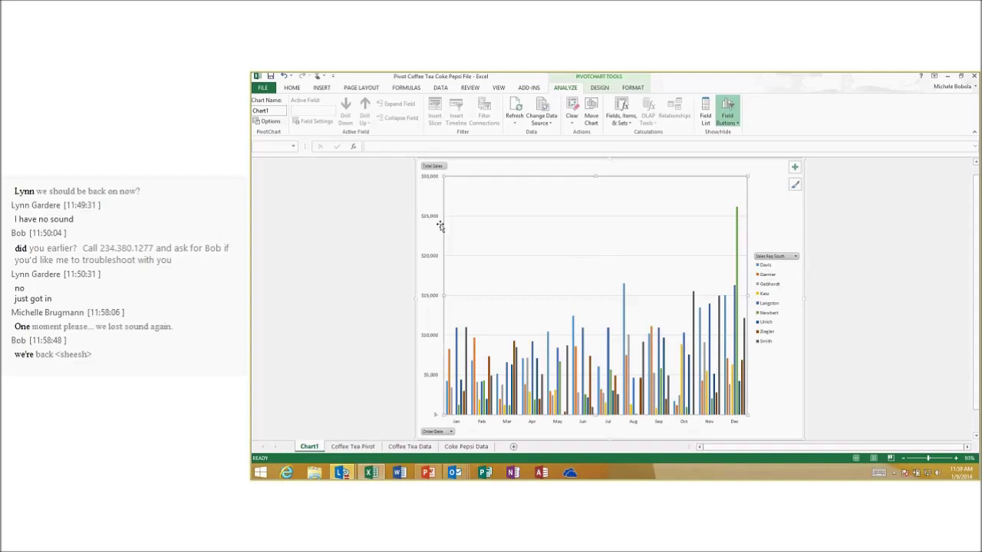
{"action": "left_click", "coordinate": [451, 432]}
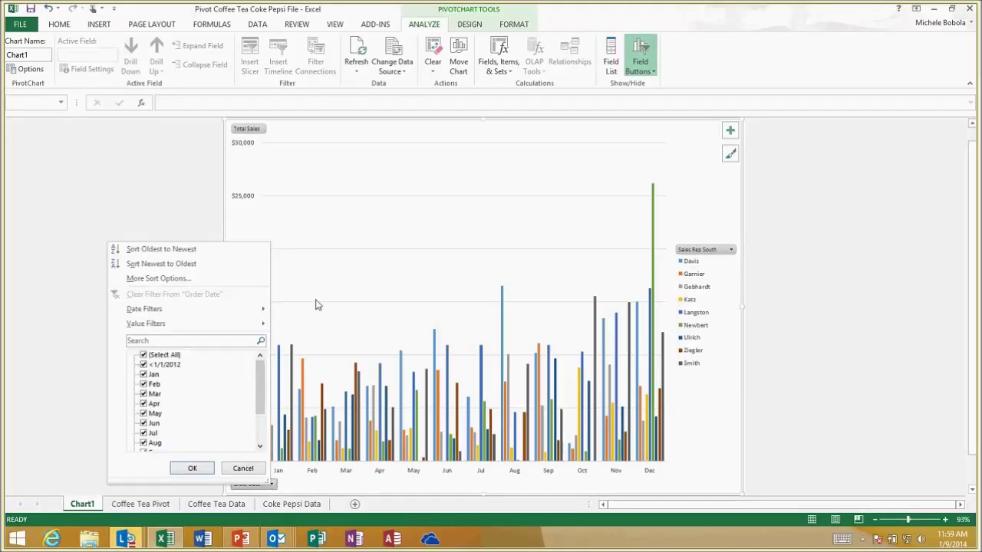
{"action": "left_click", "coordinate": [315, 305]}
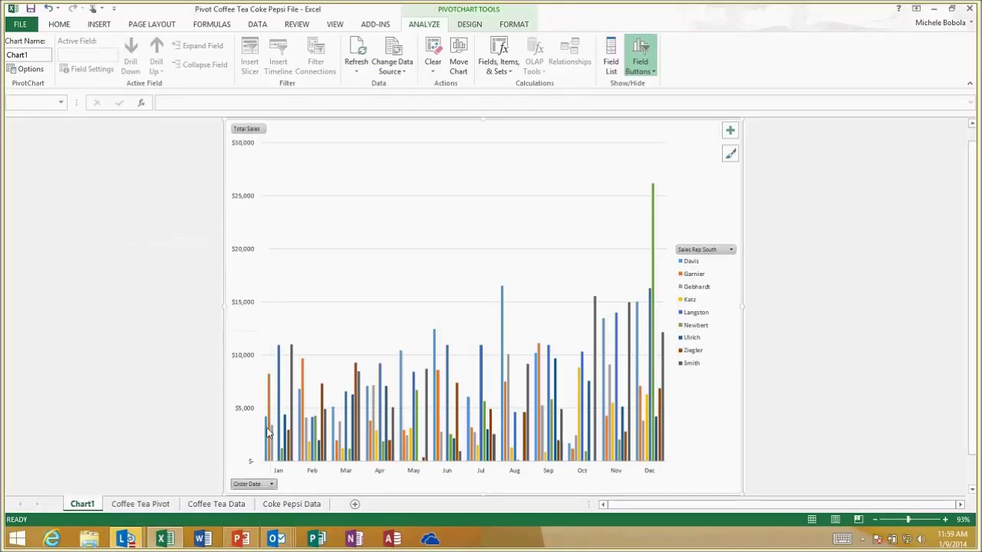
{"action": "left_click", "coordinate": [270, 484]}
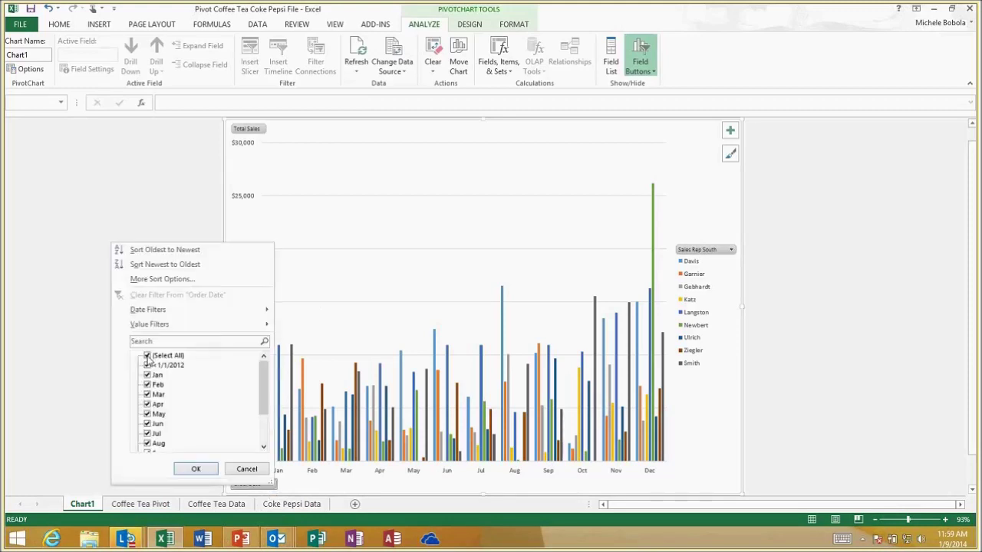
{"action": "left_click", "coordinate": [147, 356]}
{"action": "left_click", "coordinate": [148, 375]}
{"action": "left_click", "coordinate": [148, 395]}
{"action": "left_click", "coordinate": [196, 469]}
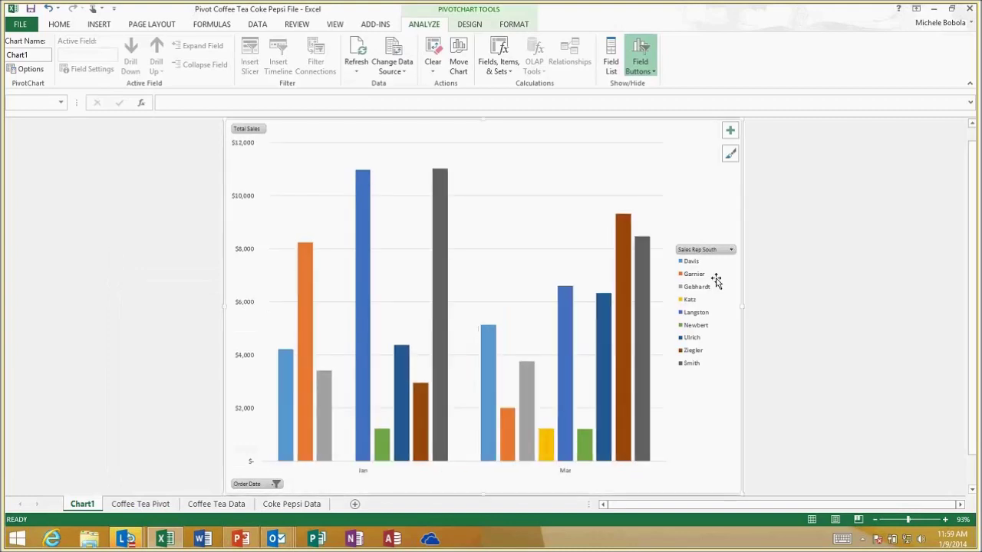
Filter the chart's sales reps to Davis, Gebhardt and Katz.
{"action": "left_click", "coordinate": [731, 250]}
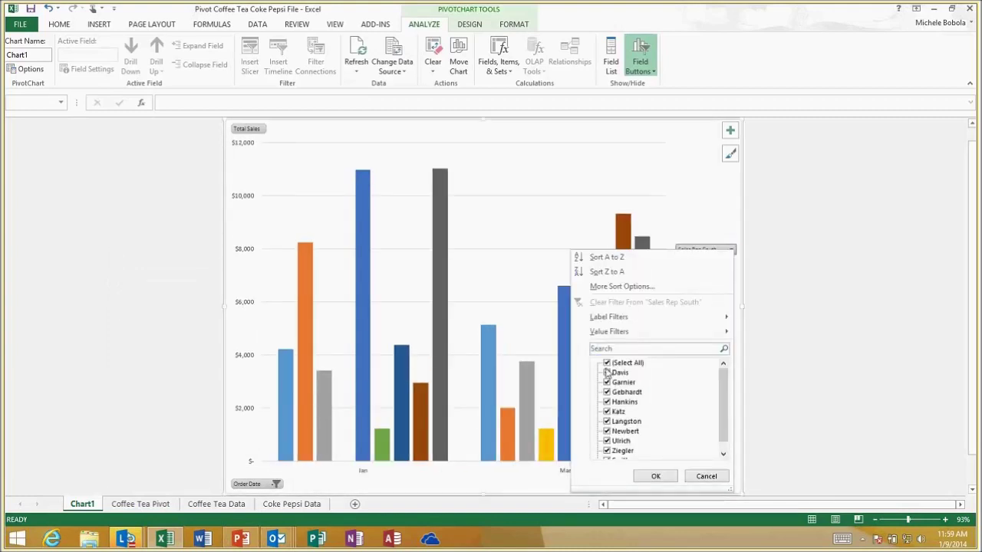
{"action": "left_click", "coordinate": [606, 363]}
{"action": "left_click", "coordinate": [606, 373]}
{"action": "left_click", "coordinate": [606, 392]}
{"action": "left_click", "coordinate": [606, 411]}
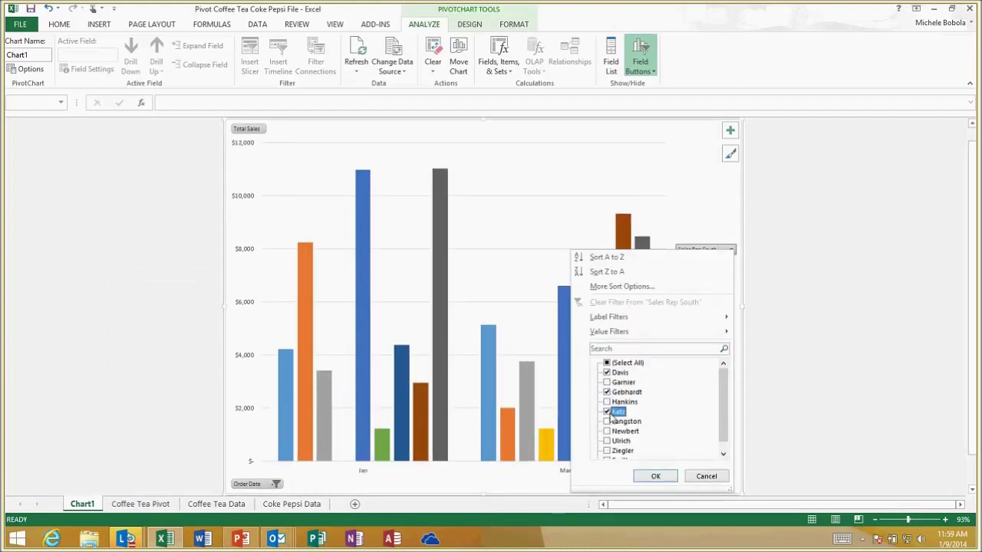
{"action": "left_click", "coordinate": [657, 476]}
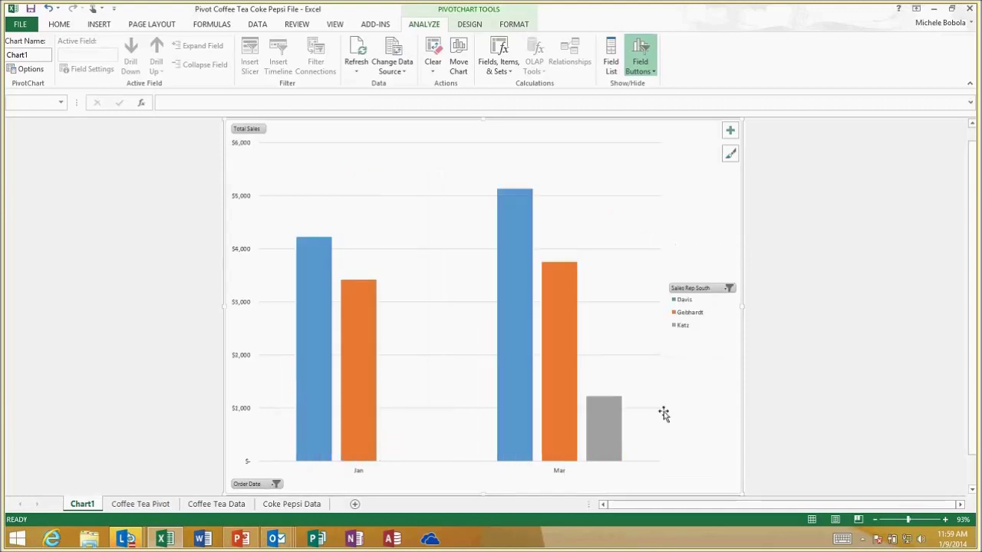
Restore all sales reps in the chart's rep filter and show the PivotChart field list.
{"action": "left_click", "coordinate": [730, 289]}
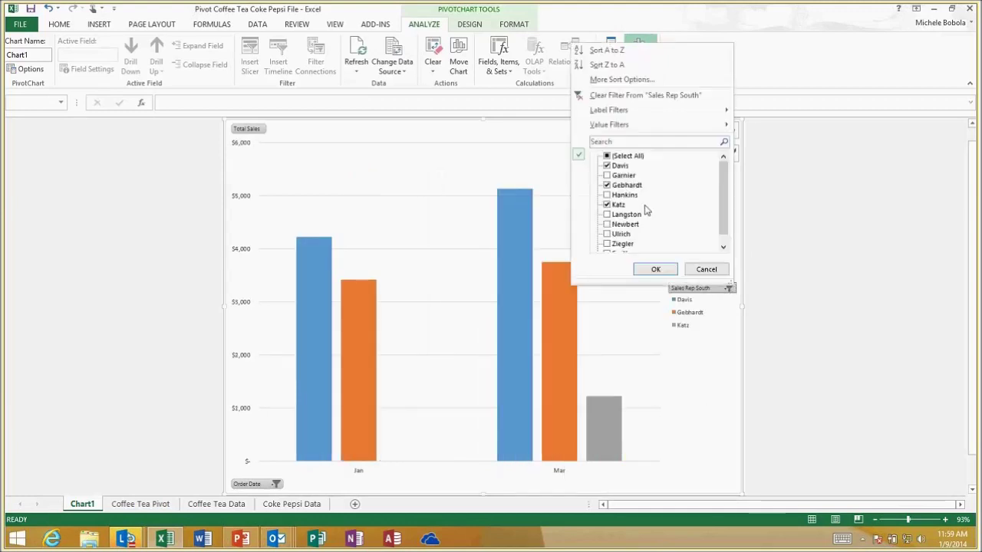
{"action": "left_click", "coordinate": [607, 155]}
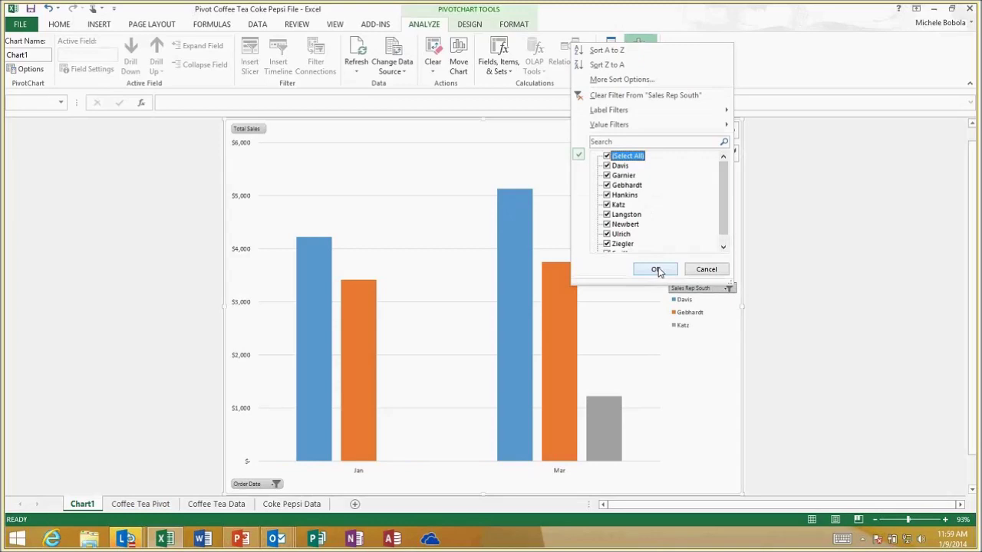
{"action": "left_click", "coordinate": [656, 270]}
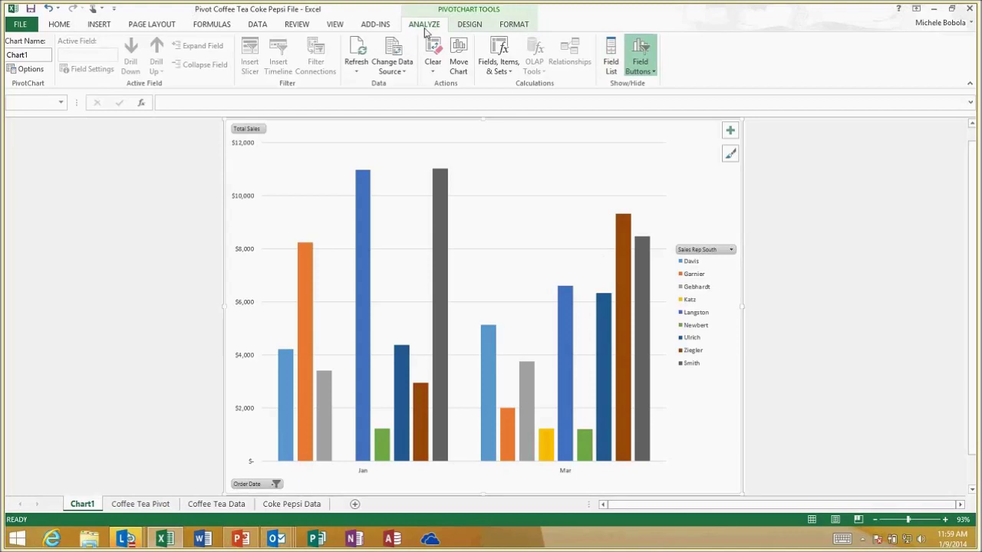
{"action": "left_click", "coordinate": [610, 68]}
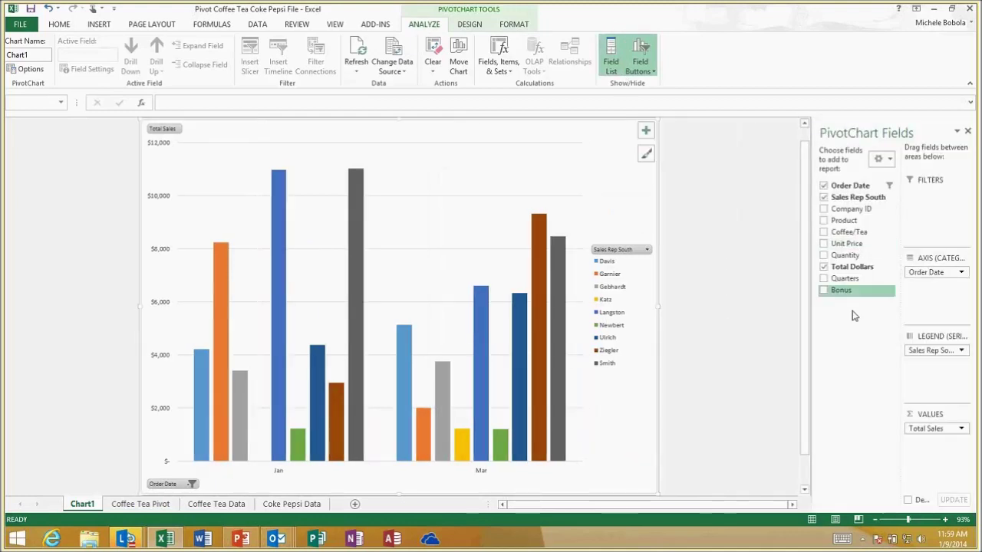
Make Sales Rep South a chart filter set to Gebhardt, with Coffee/Tea as the legend series.
{"action": "left_click_drag", "start_coordinate": [925, 350], "coordinate": [930, 201]}
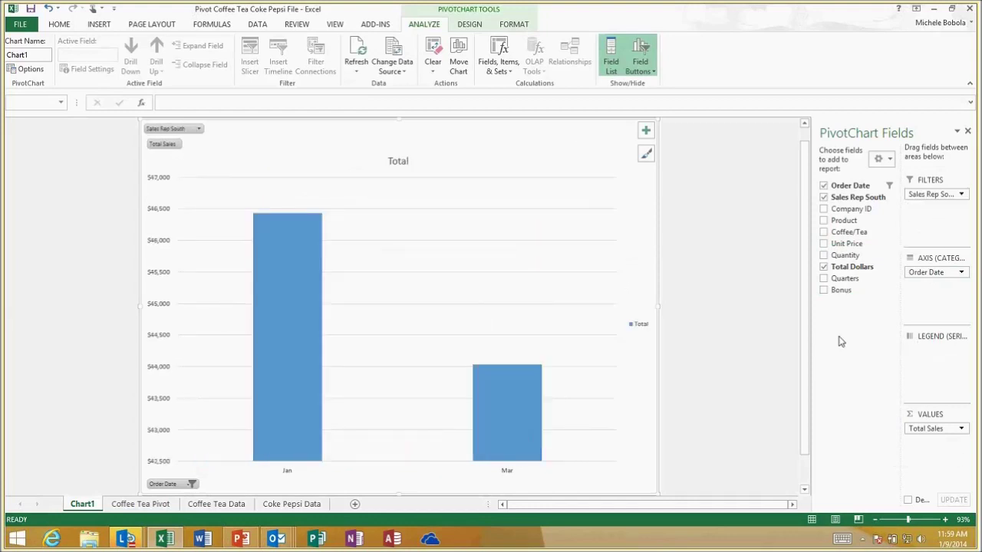
{"action": "left_click_drag", "start_coordinate": [853, 241], "coordinate": [925, 360]}
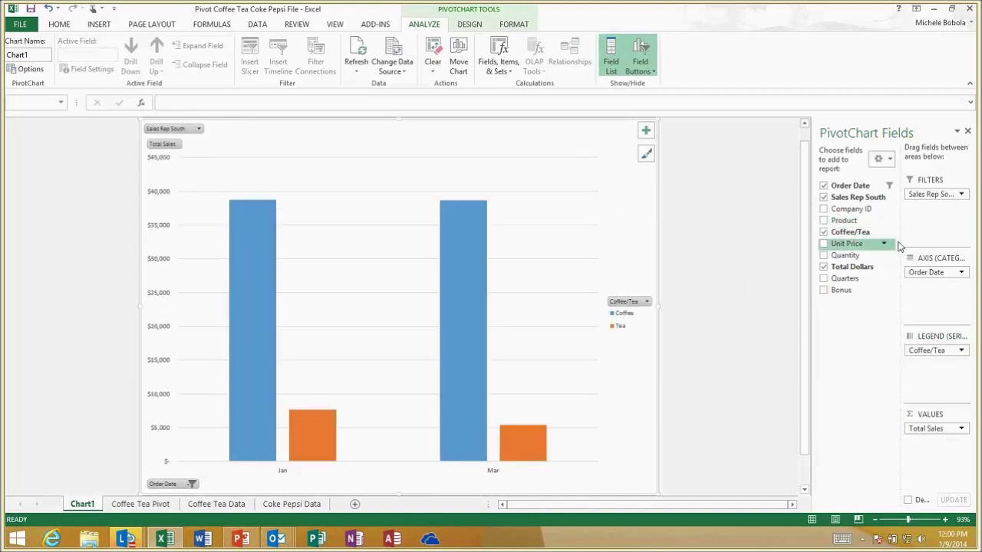
{"action": "left_click", "coordinate": [201, 129]}
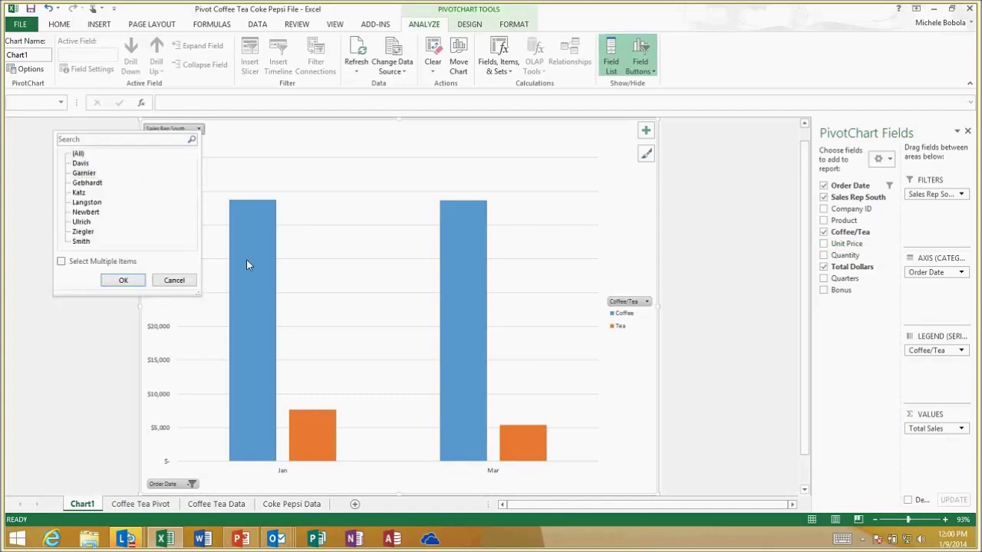
{"action": "left_click", "coordinate": [86, 182]}
{"action": "left_click", "coordinate": [123, 280]}
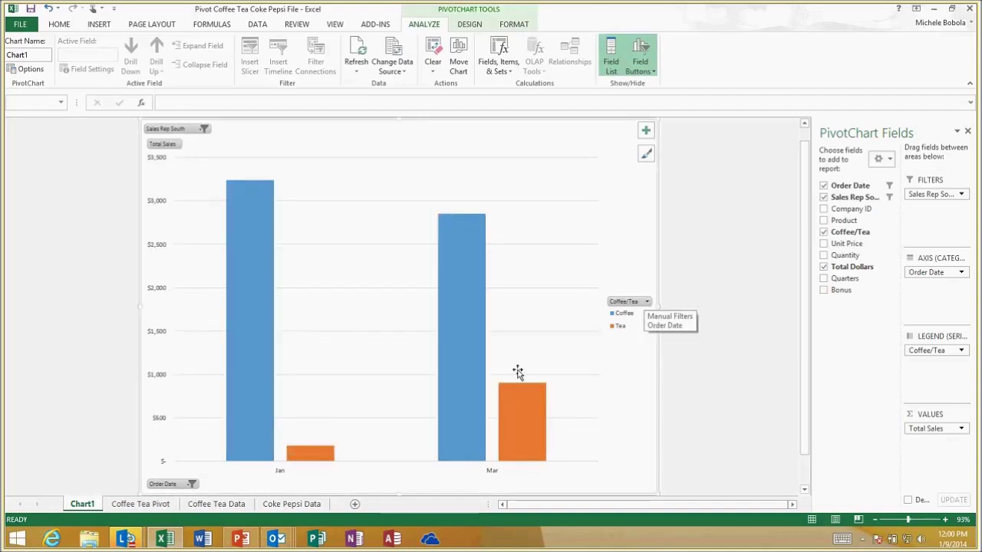
Restore all months in the Order Date filter and view the Coffee Tea Pivot sheet.
{"action": "left_click", "coordinate": [192, 484]}
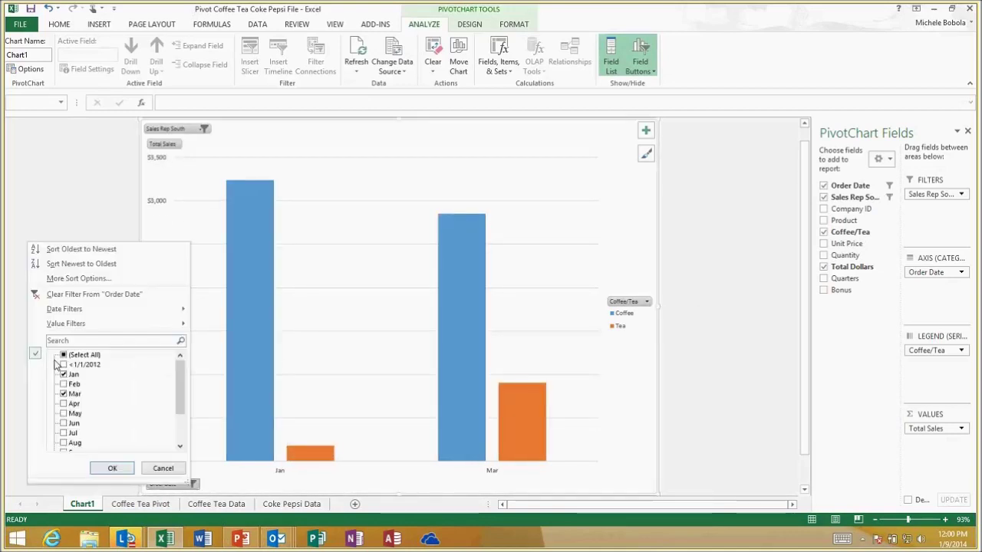
{"action": "left_click", "coordinate": [63, 354]}
{"action": "left_click", "coordinate": [106, 469]}
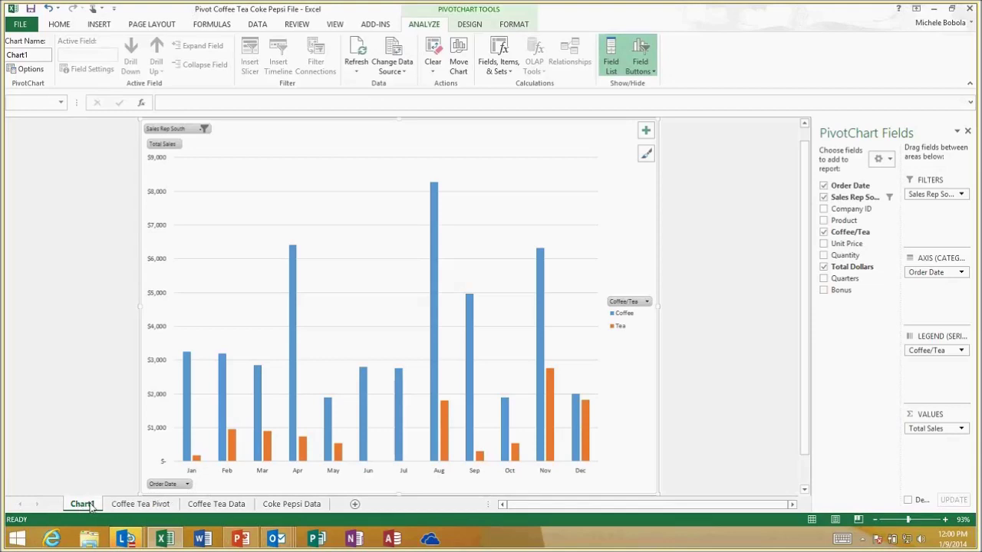
{"action": "left_click", "coordinate": [123, 504]}
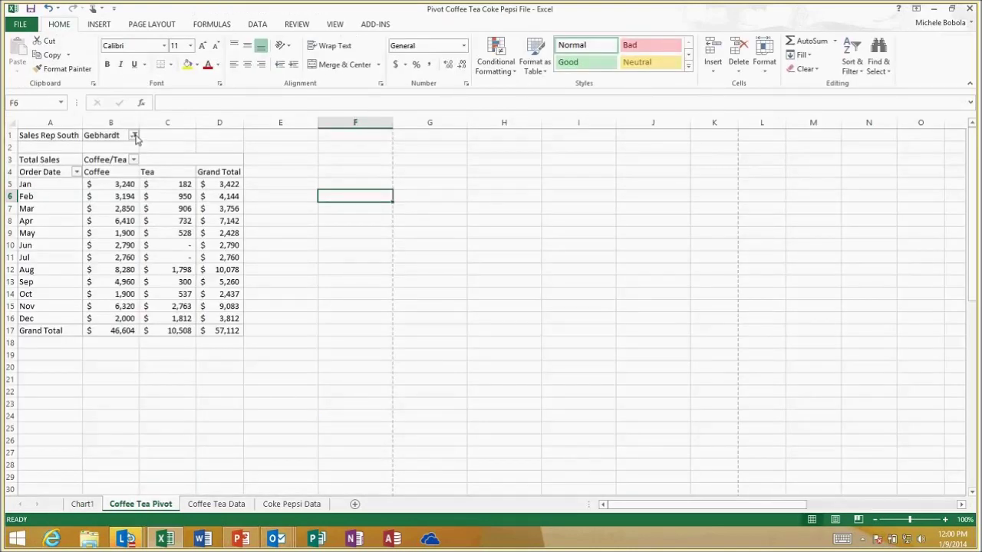
Revisit Chart1, select the April Tea total in C8 on Coffee Tea Pivot, then view Coffee Tea Data.
{"action": "left_click", "coordinate": [91, 507]}
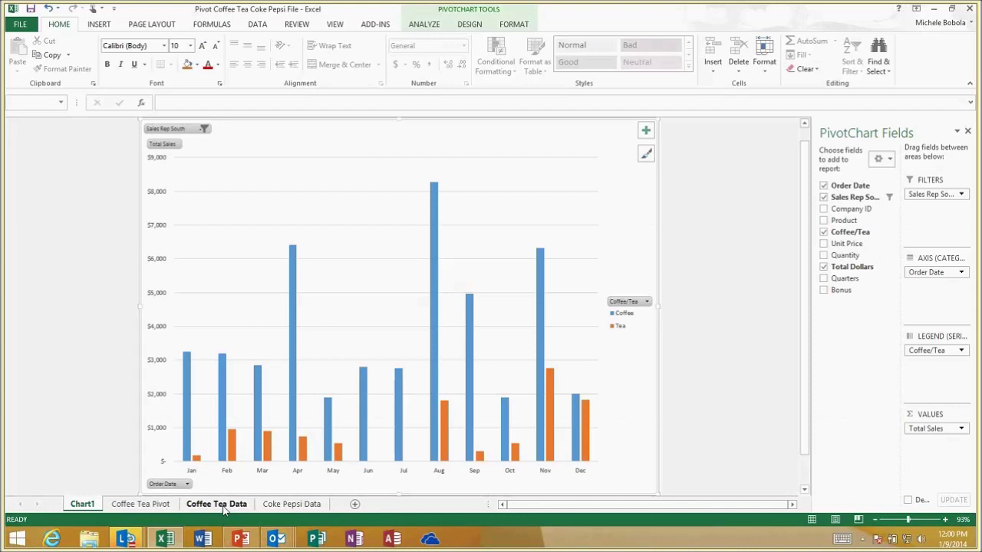
{"action": "mouse_move", "coordinate": [263, 449]}
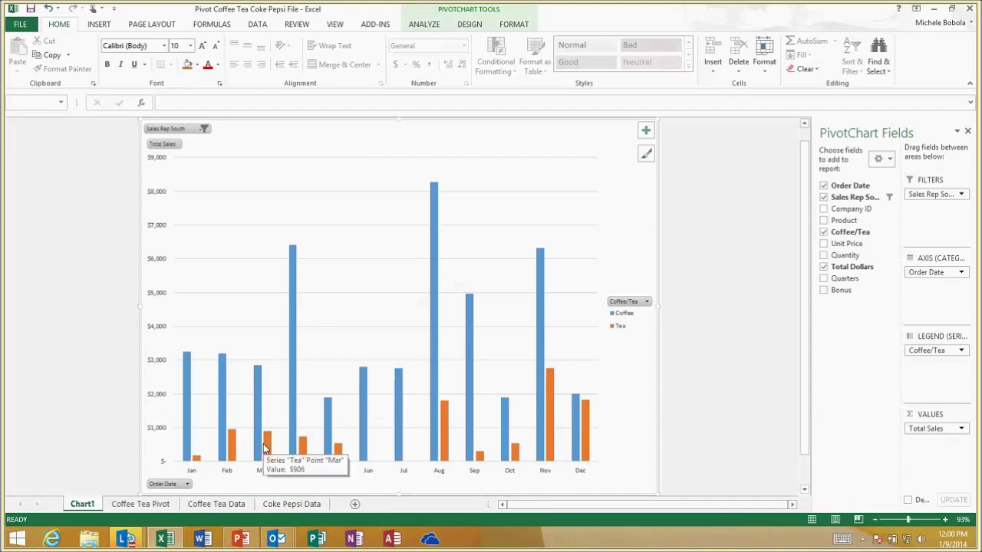
{"action": "left_click", "coordinate": [141, 504]}
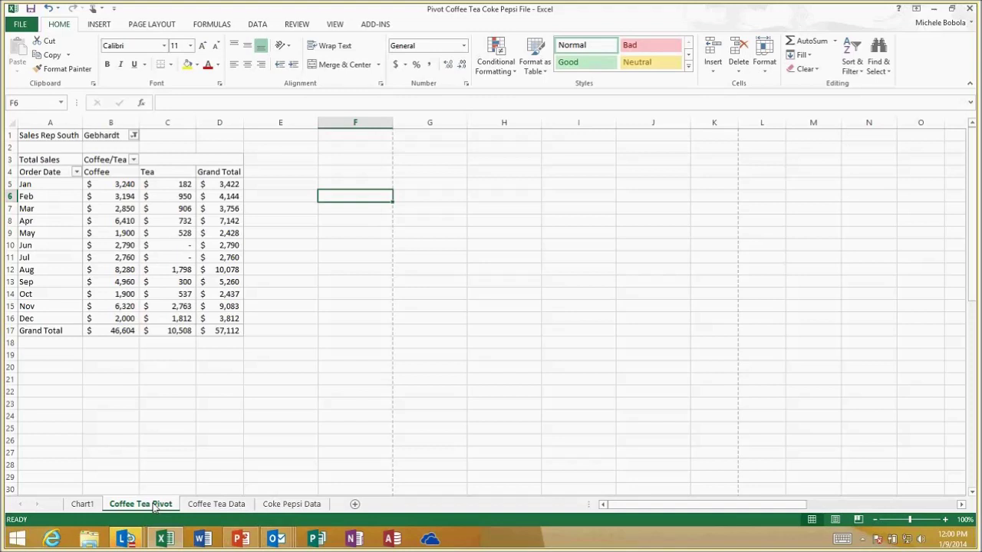
{"action": "left_click", "coordinate": [169, 220]}
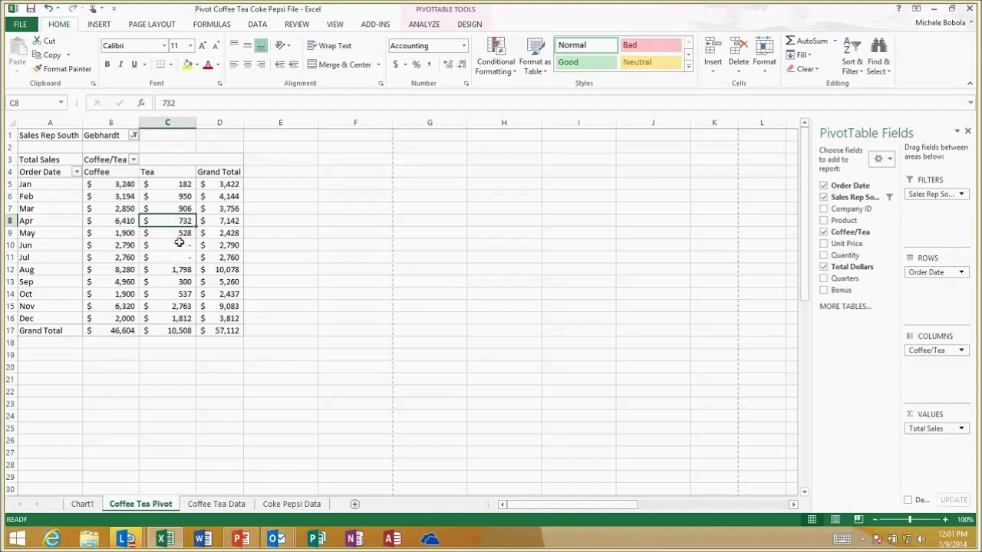
{"action": "left_click", "coordinate": [208, 508]}
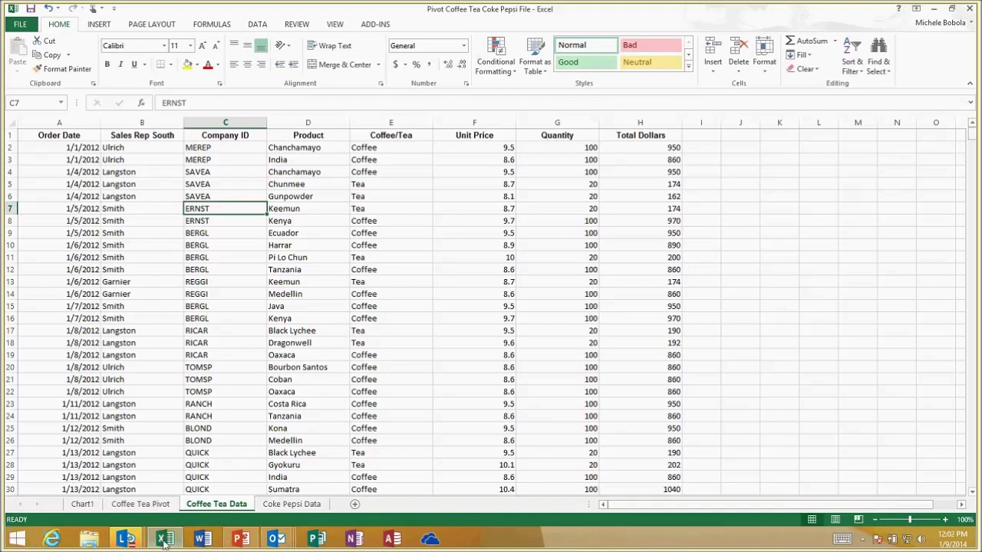
{"action": "mouse_move", "coordinate": [163, 543]}
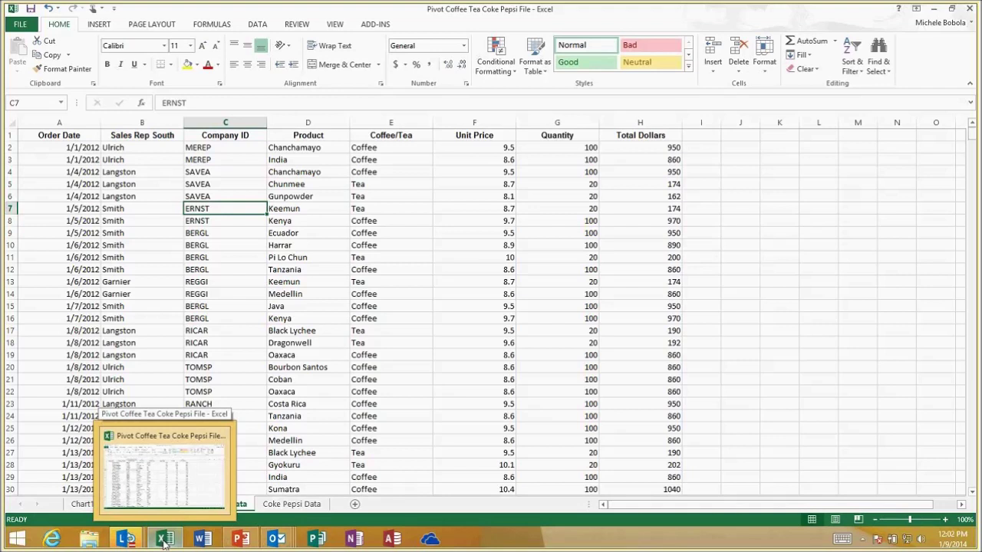